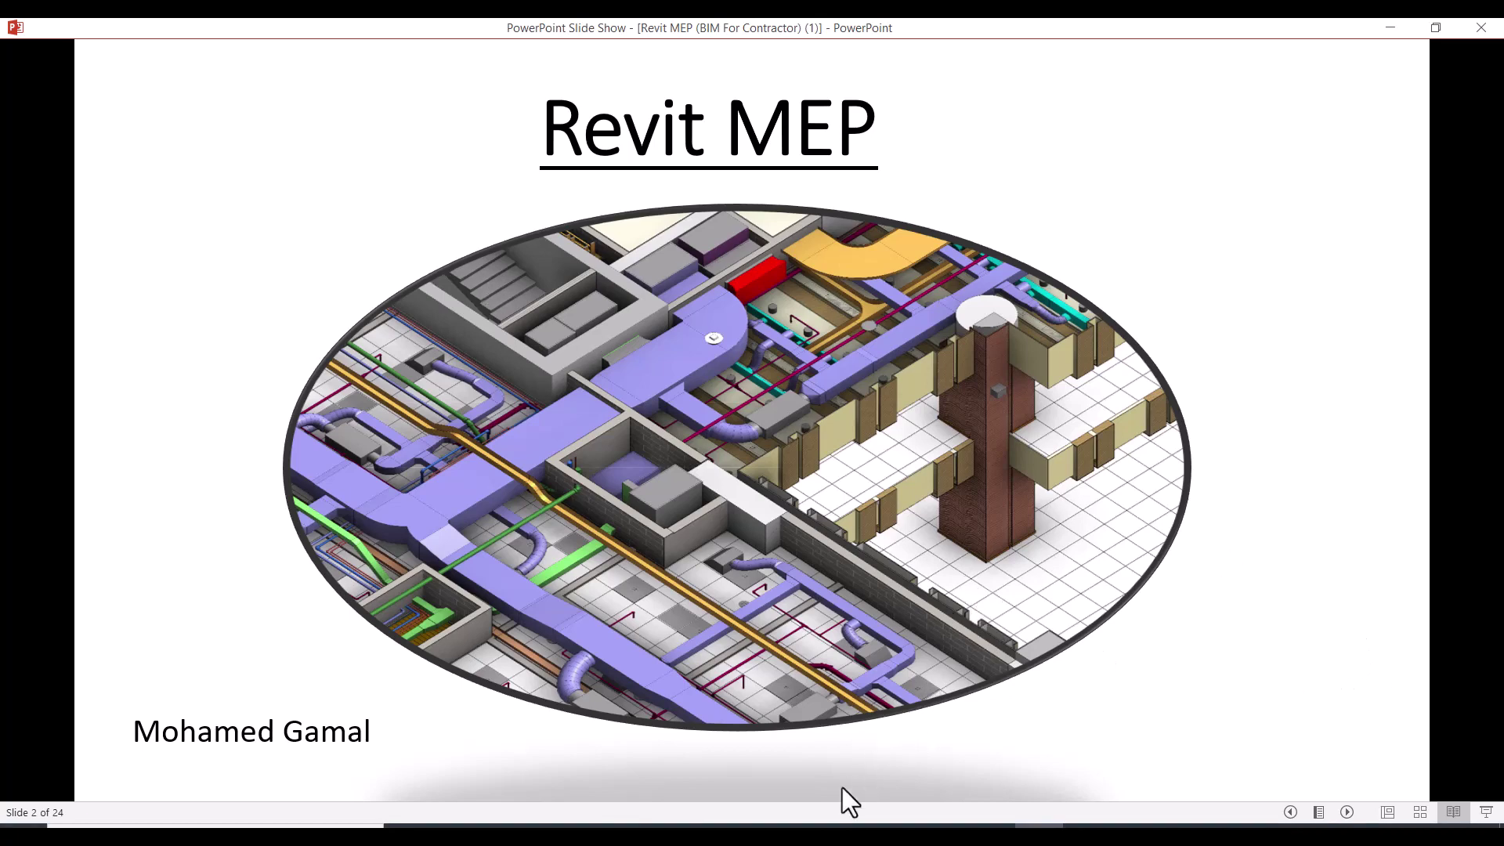
Switch from the PowerPoint title slide to the Revit Ground Floor FF floor plan
key("alt+Tab")
Select the eight upper office sprinklers and crop a 3D section box around them
scroll(712, 413, "up", 2)
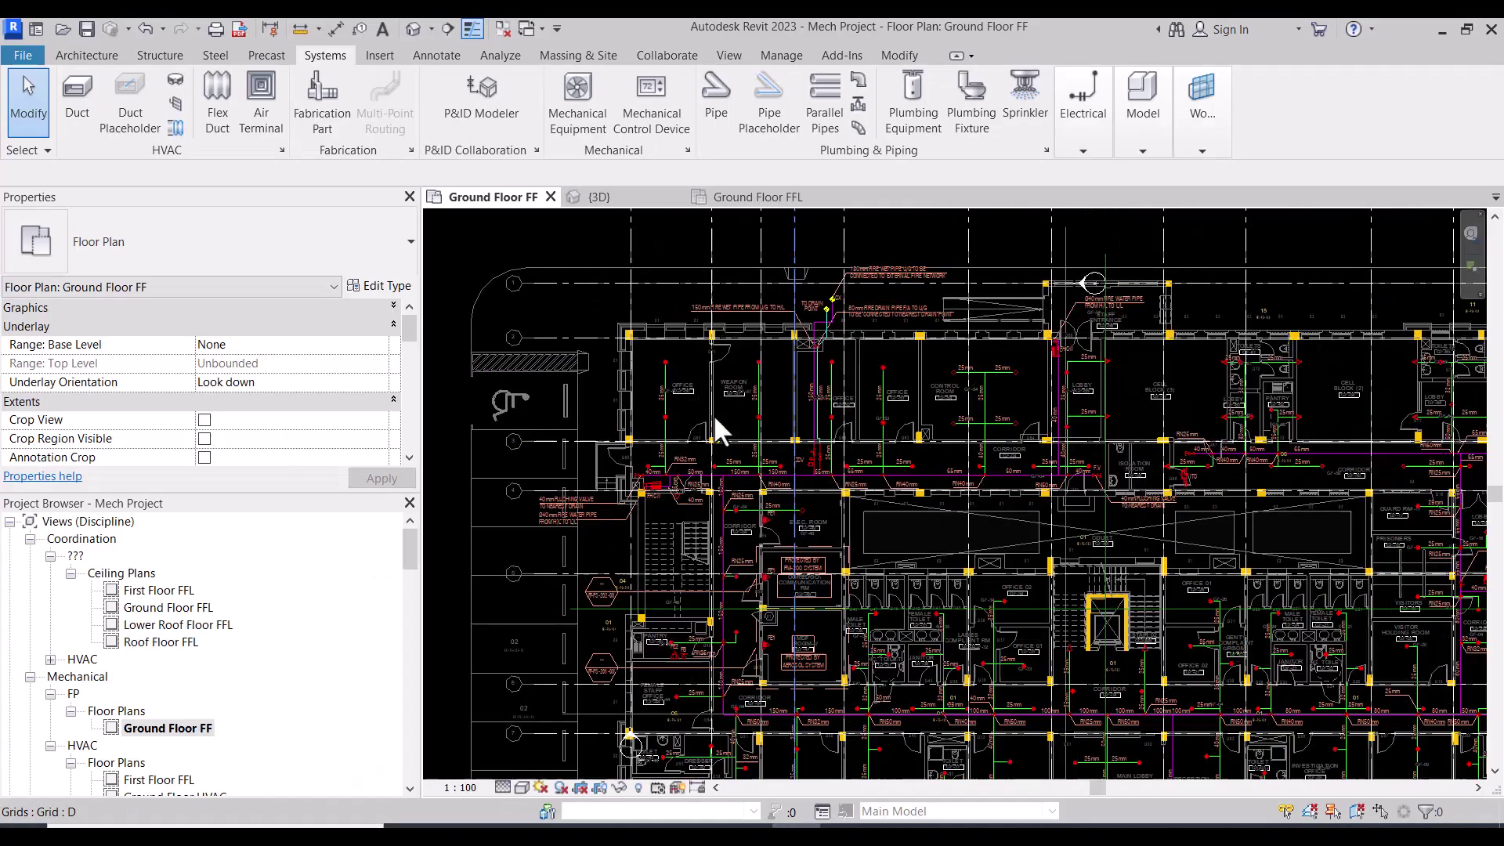
scroll(705, 404, "up", 3)
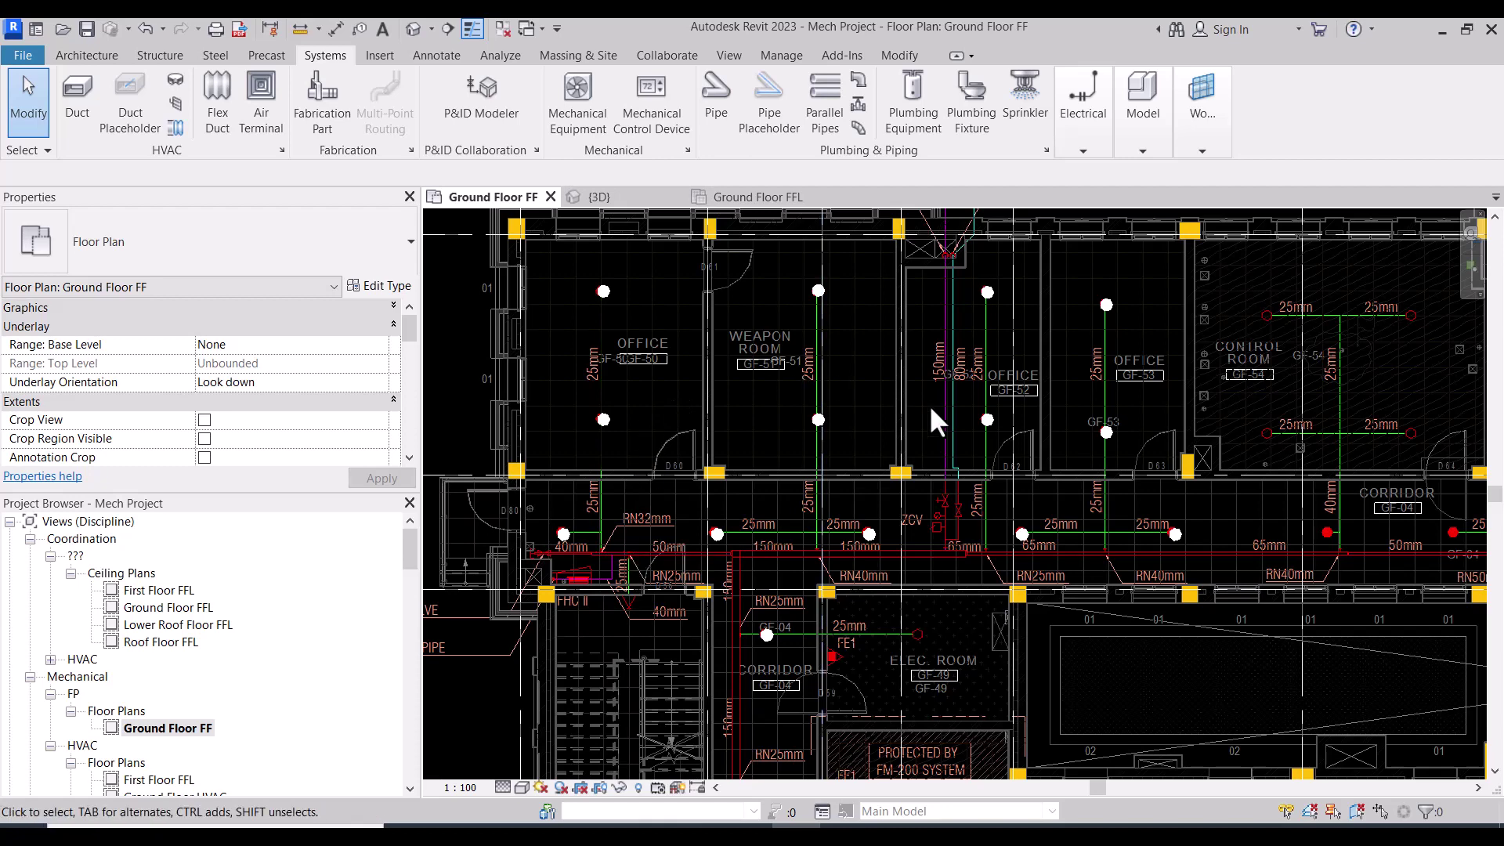
scroll(692, 321, "down", 2)
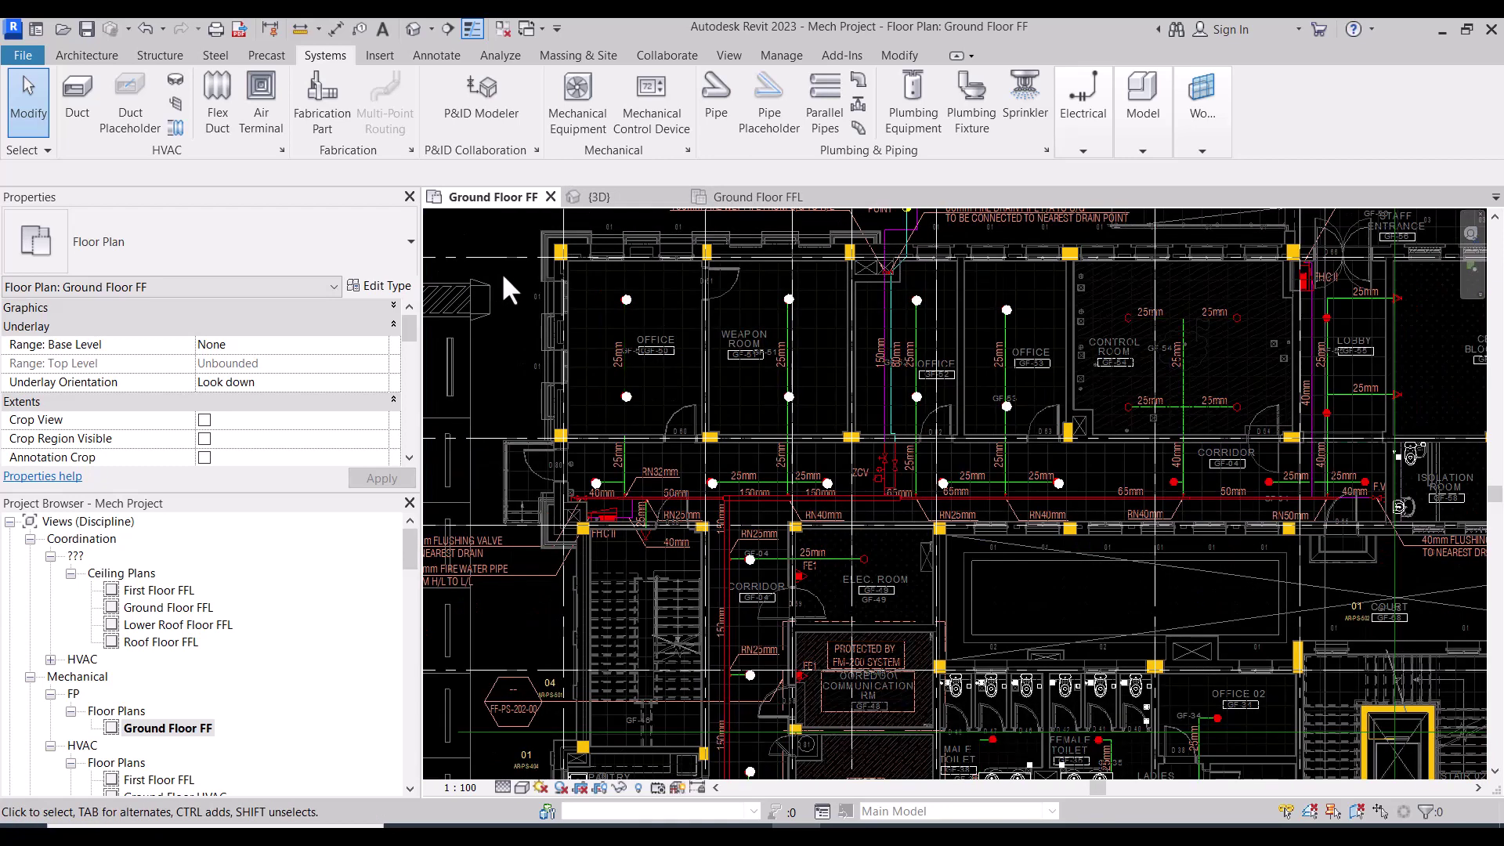
left_click(819, 501)
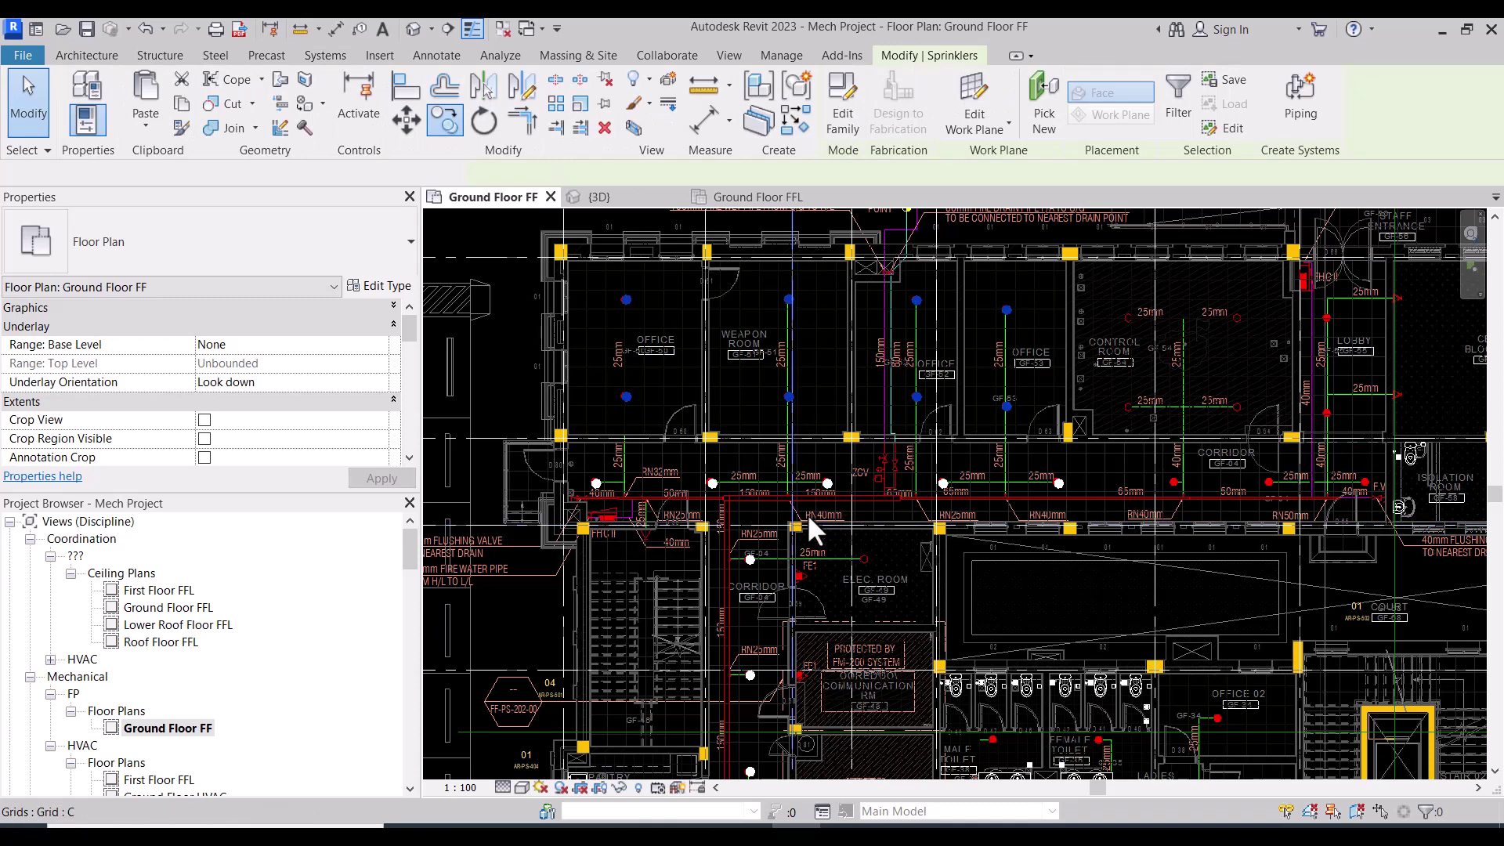
left_click(634, 127)
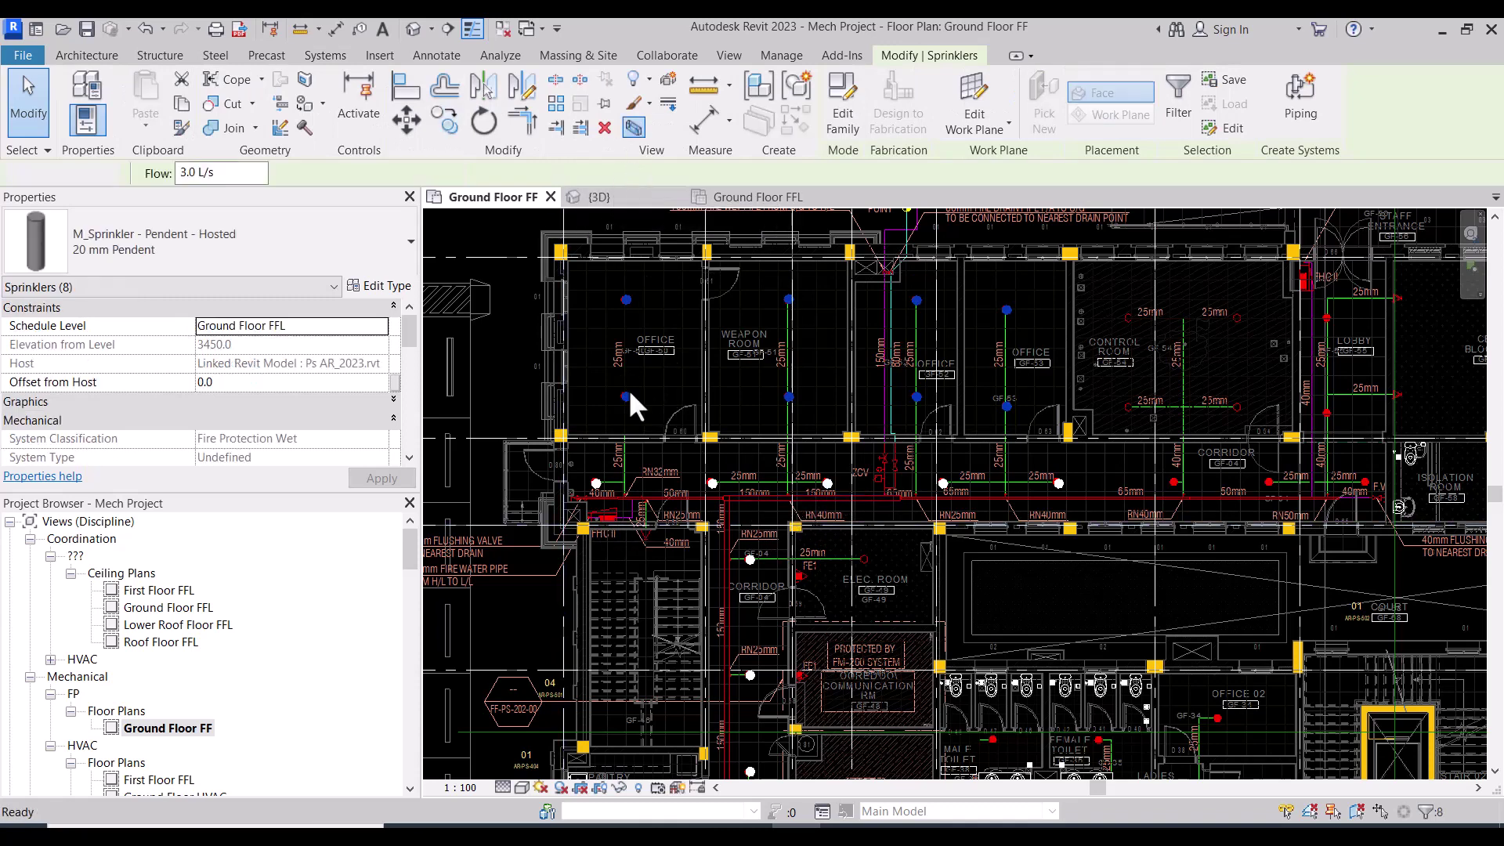
Orbit and zoom the cropped 3D view to a top-down look at the sprinklers
middle_click_drag(899, 594, 881, 293, "shift")
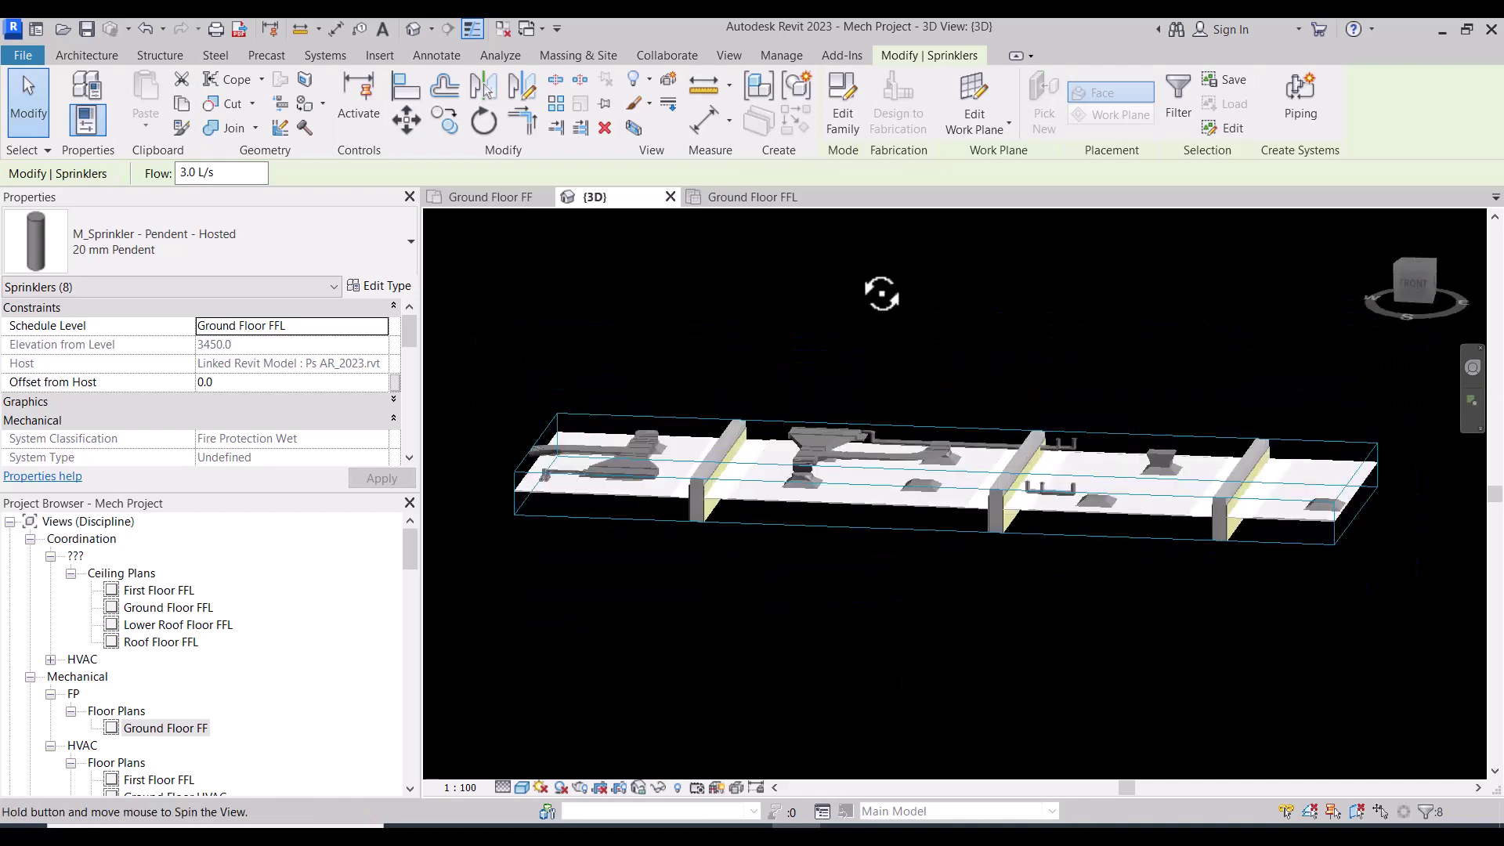
scroll(866, 505, "up", 3)
middle_click_drag(865, 510, 943, 537, "shift")
scroll(912, 386, "up", 3)
scroll(948, 374, "up", 3)
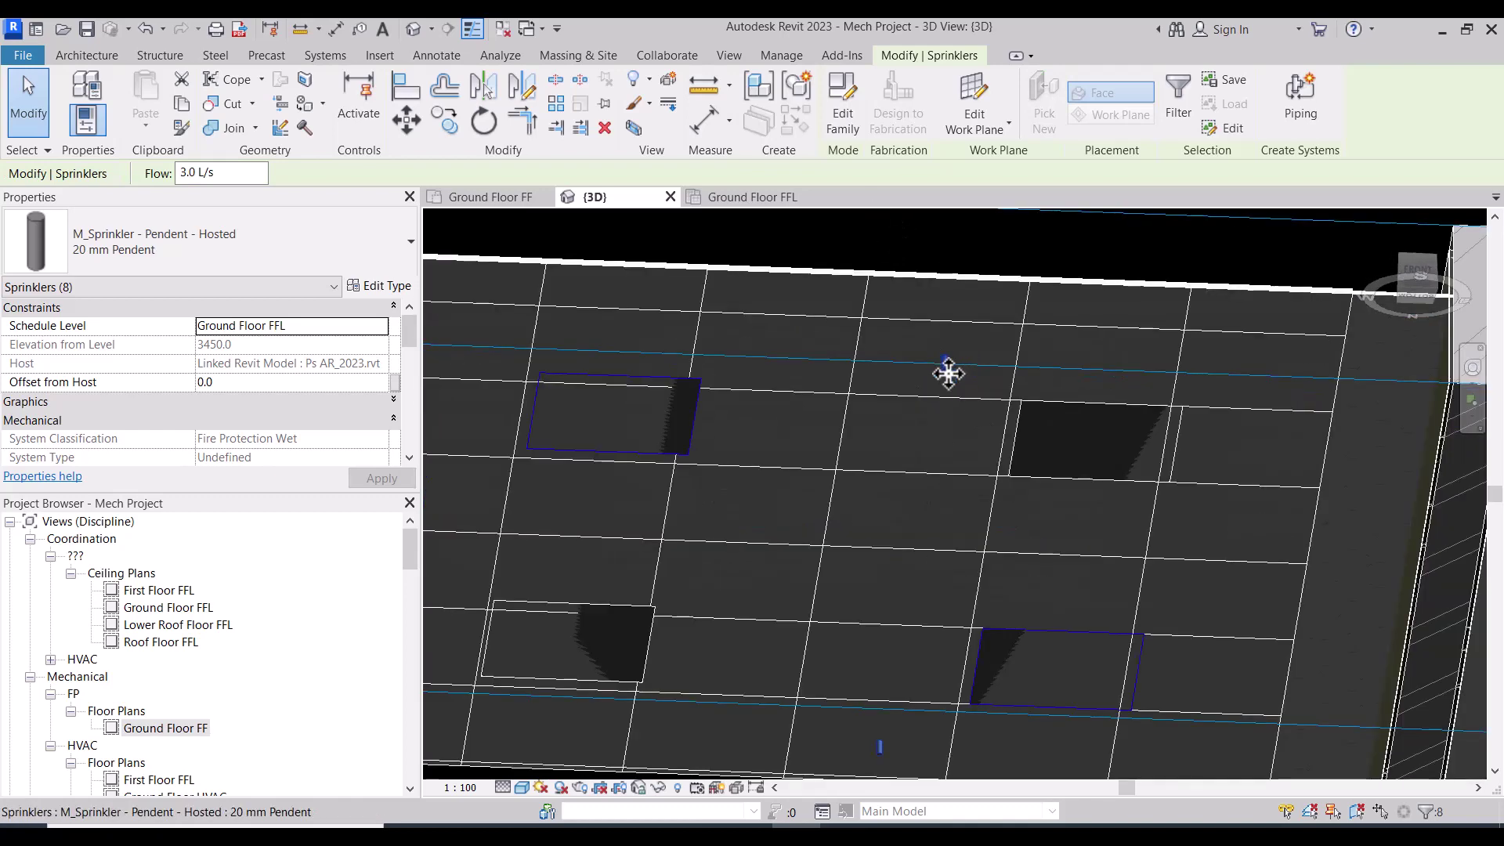
scroll(942, 465, "down", 5)
scroll(638, 463, "up", 4)
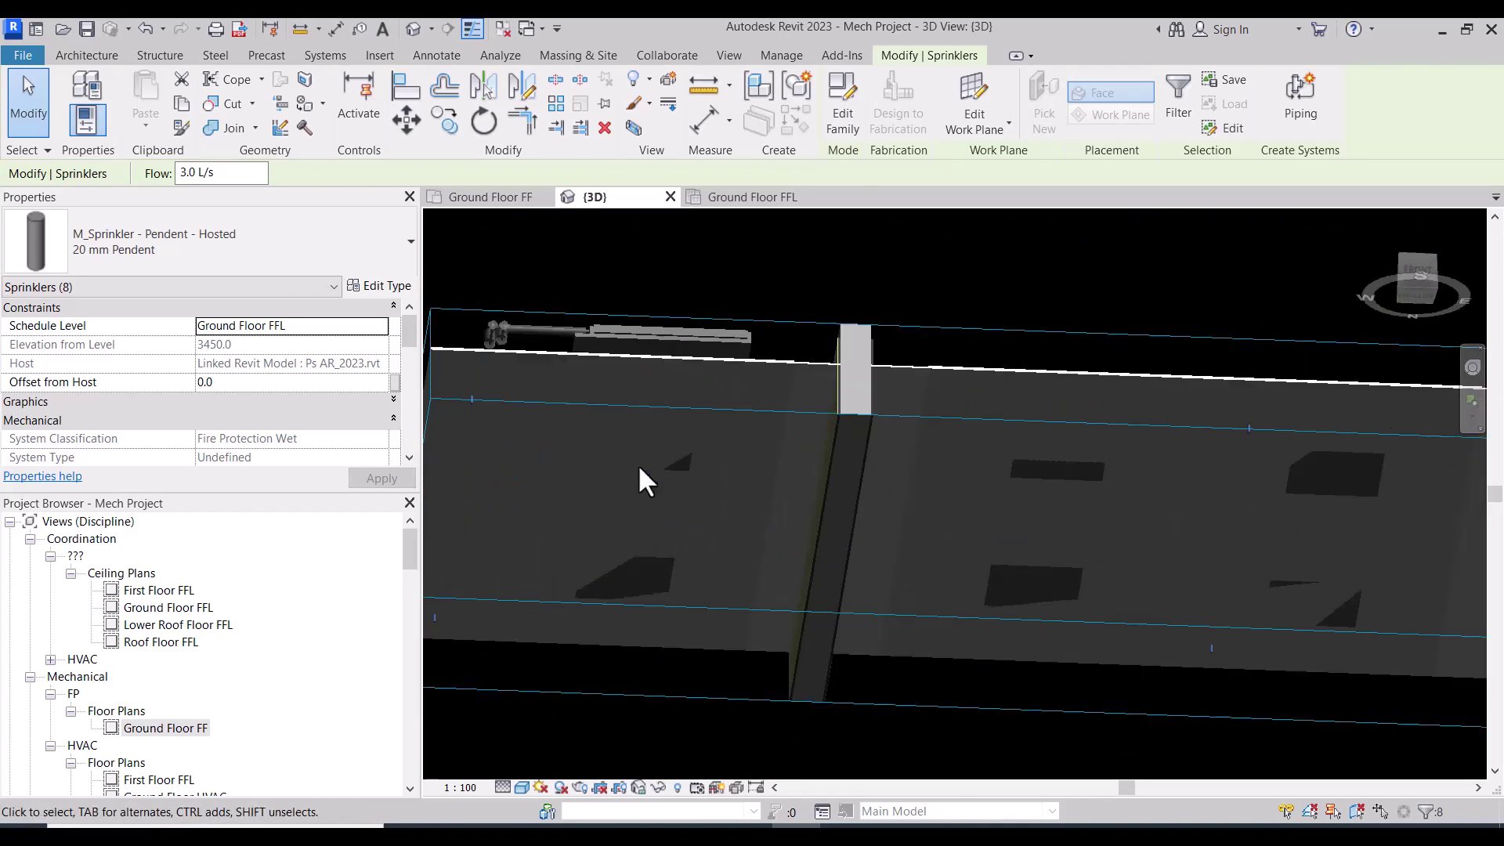
scroll(630, 422, "down", 1)
scroll(705, 399, "down", 3)
middle_click_drag(783, 376, 708, 388, "shift")
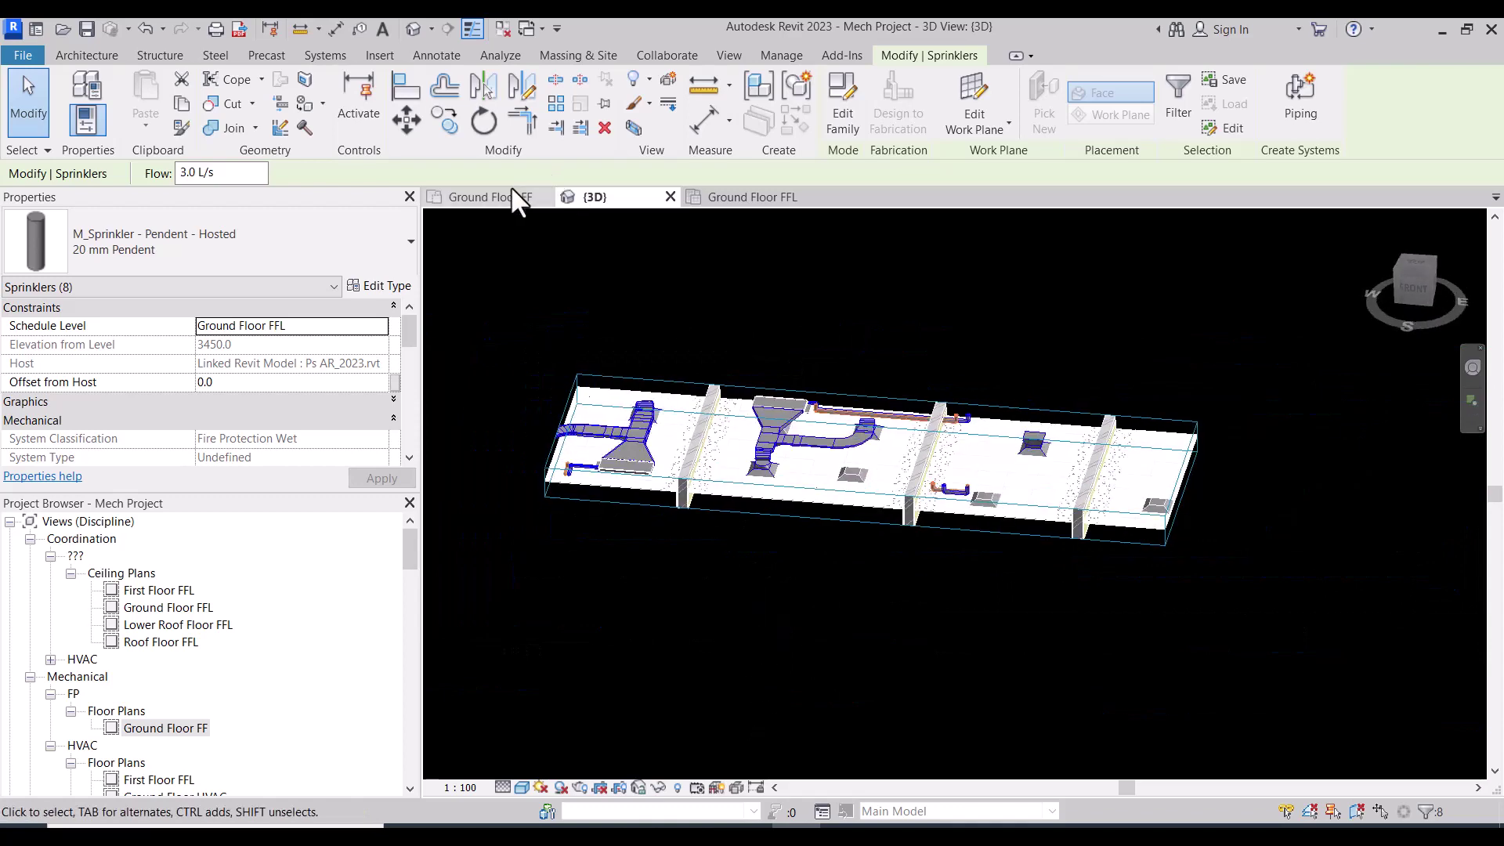
Return to the Ground Floor FF plan and inspect the 50mm branch pipe near the offices
key("ctrl+Tab")
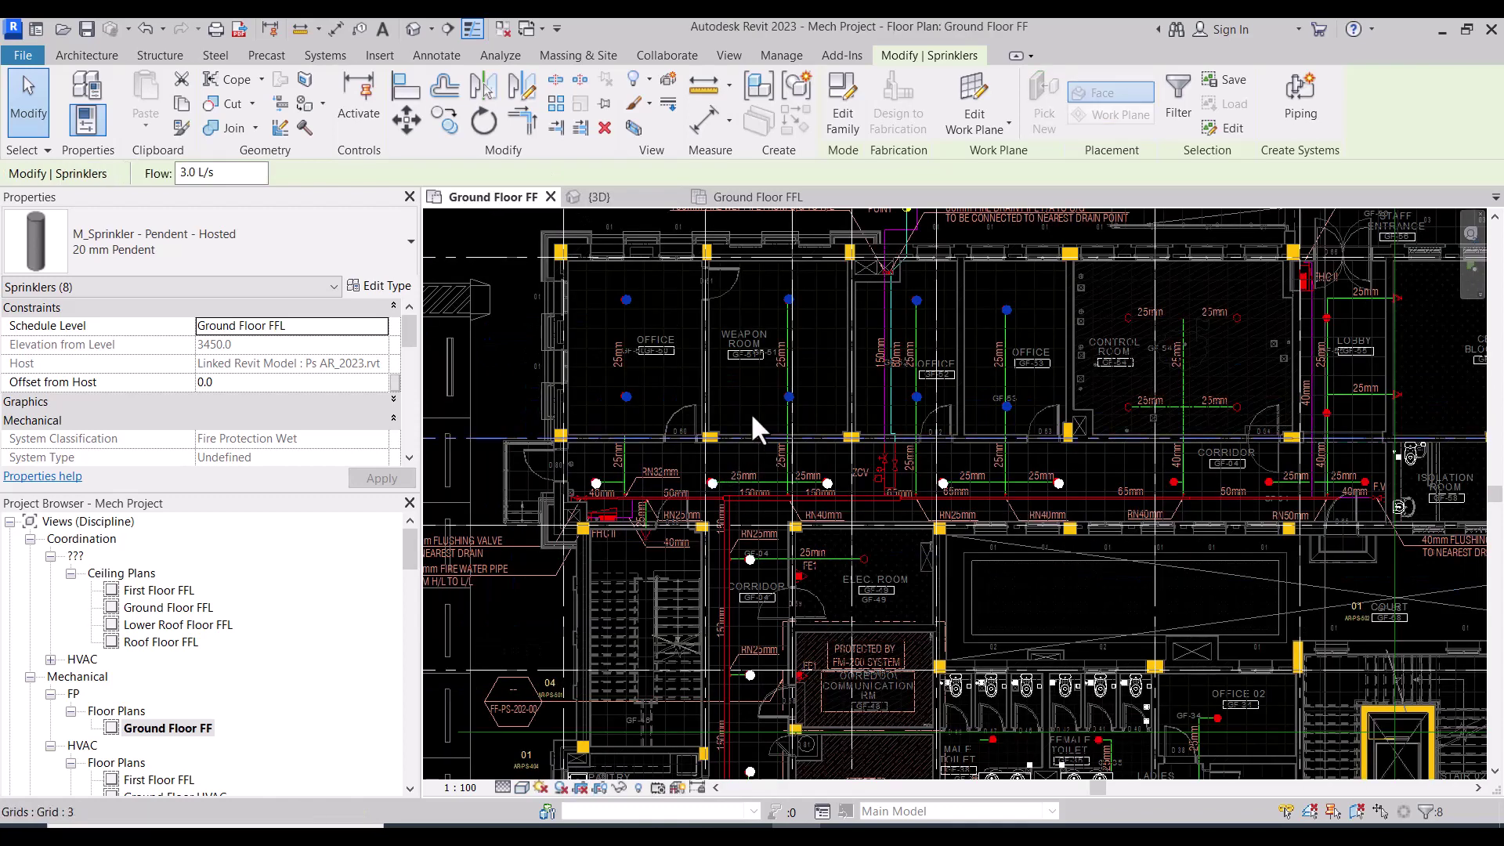
key("Escape")
scroll(711, 392, "up", 2)
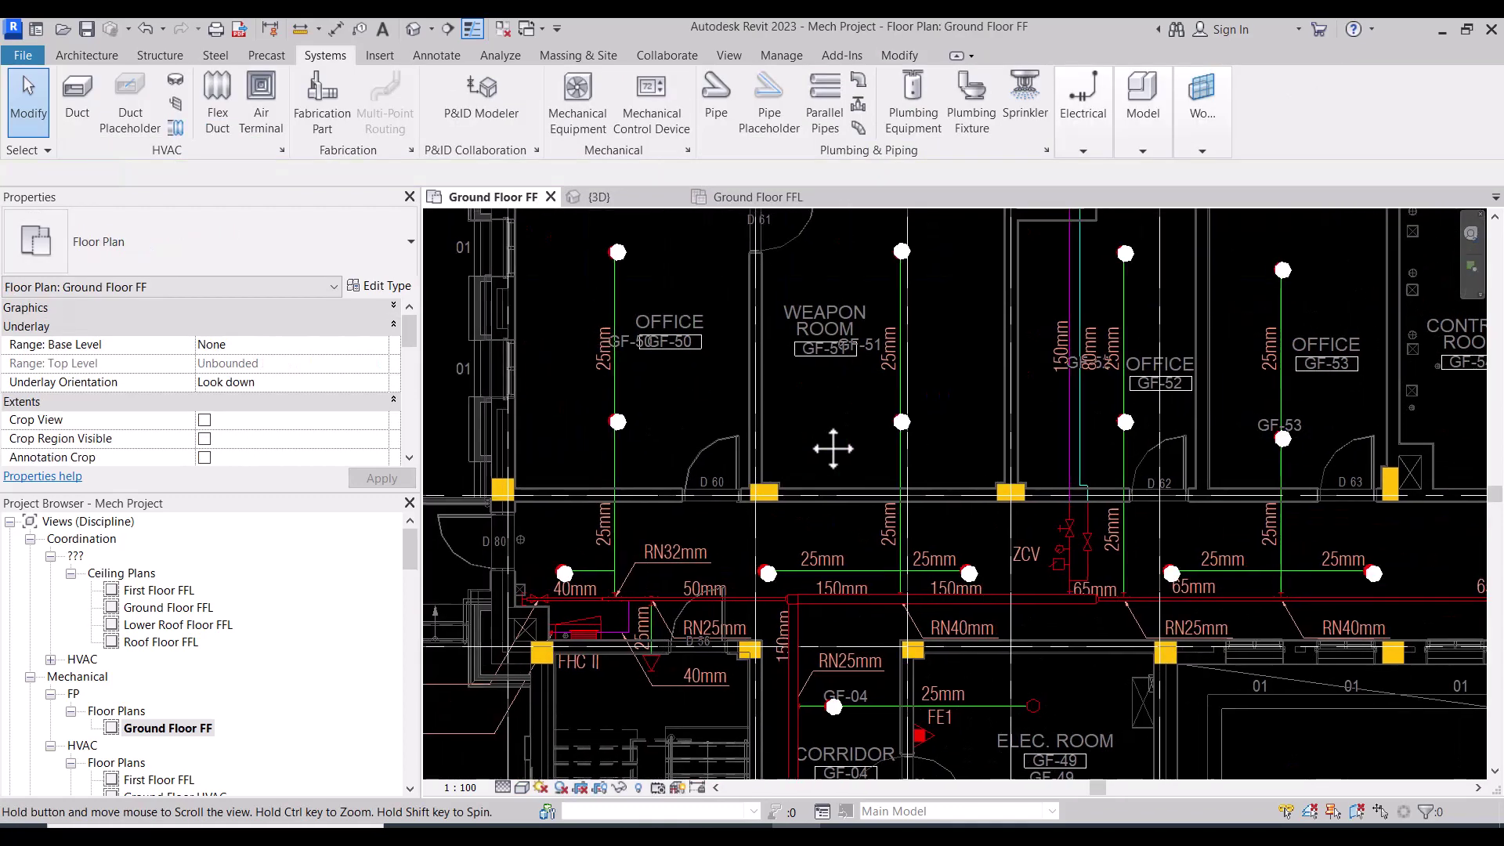
middle_click_drag(832, 442, 623, 581)
scroll(624, 587, "up", 2)
left_click(631, 506)
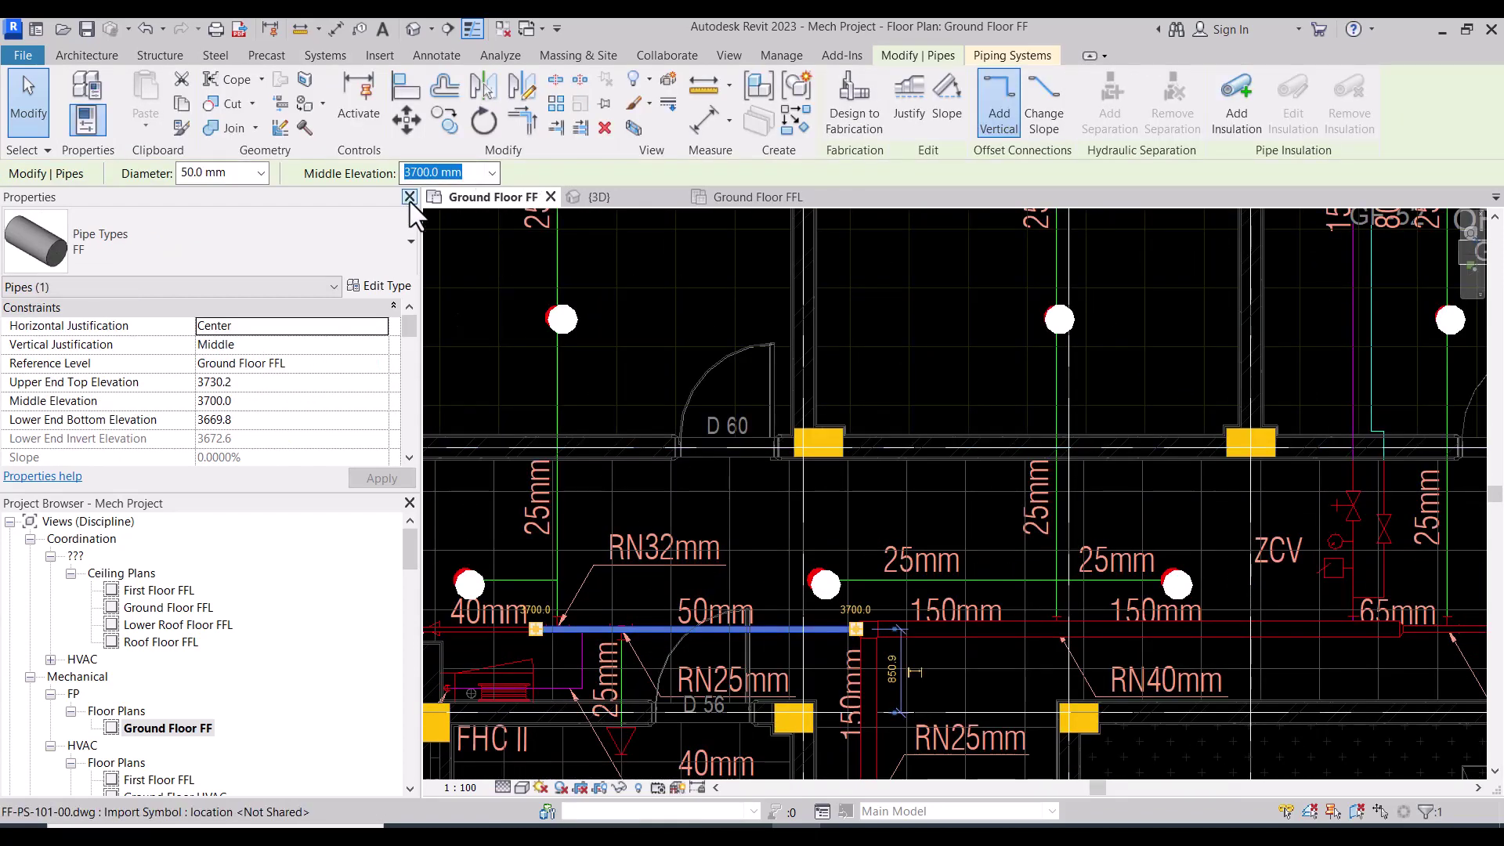
scroll(691, 481, "down", 3)
key("Escape")
Zoom in on the Office and Weapon Room sprinklers on their 25mm branches
scroll(595, 250, "up", 3)
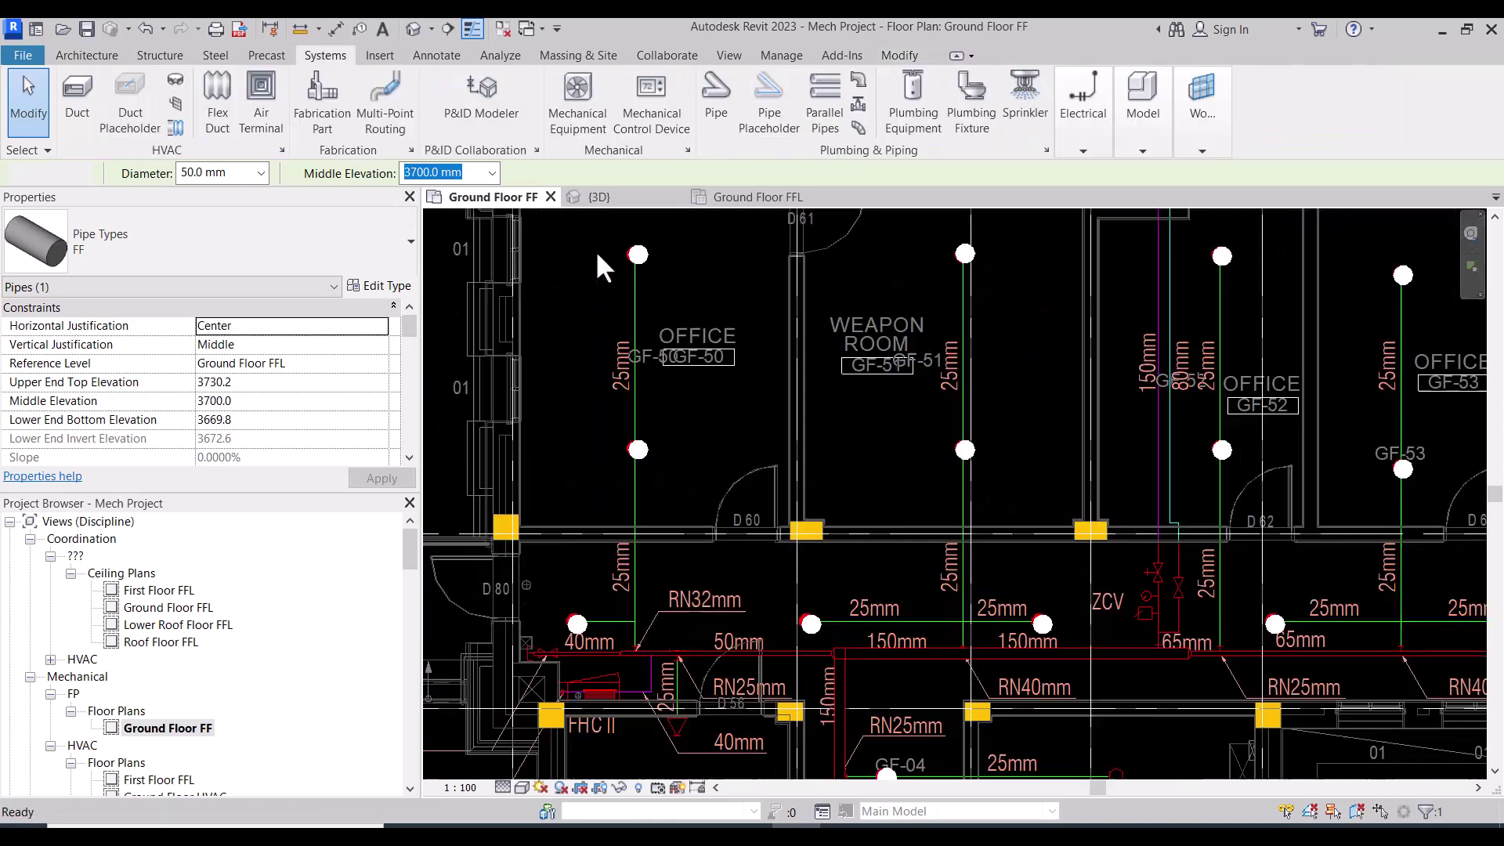
scroll(652, 319, "down", 2)
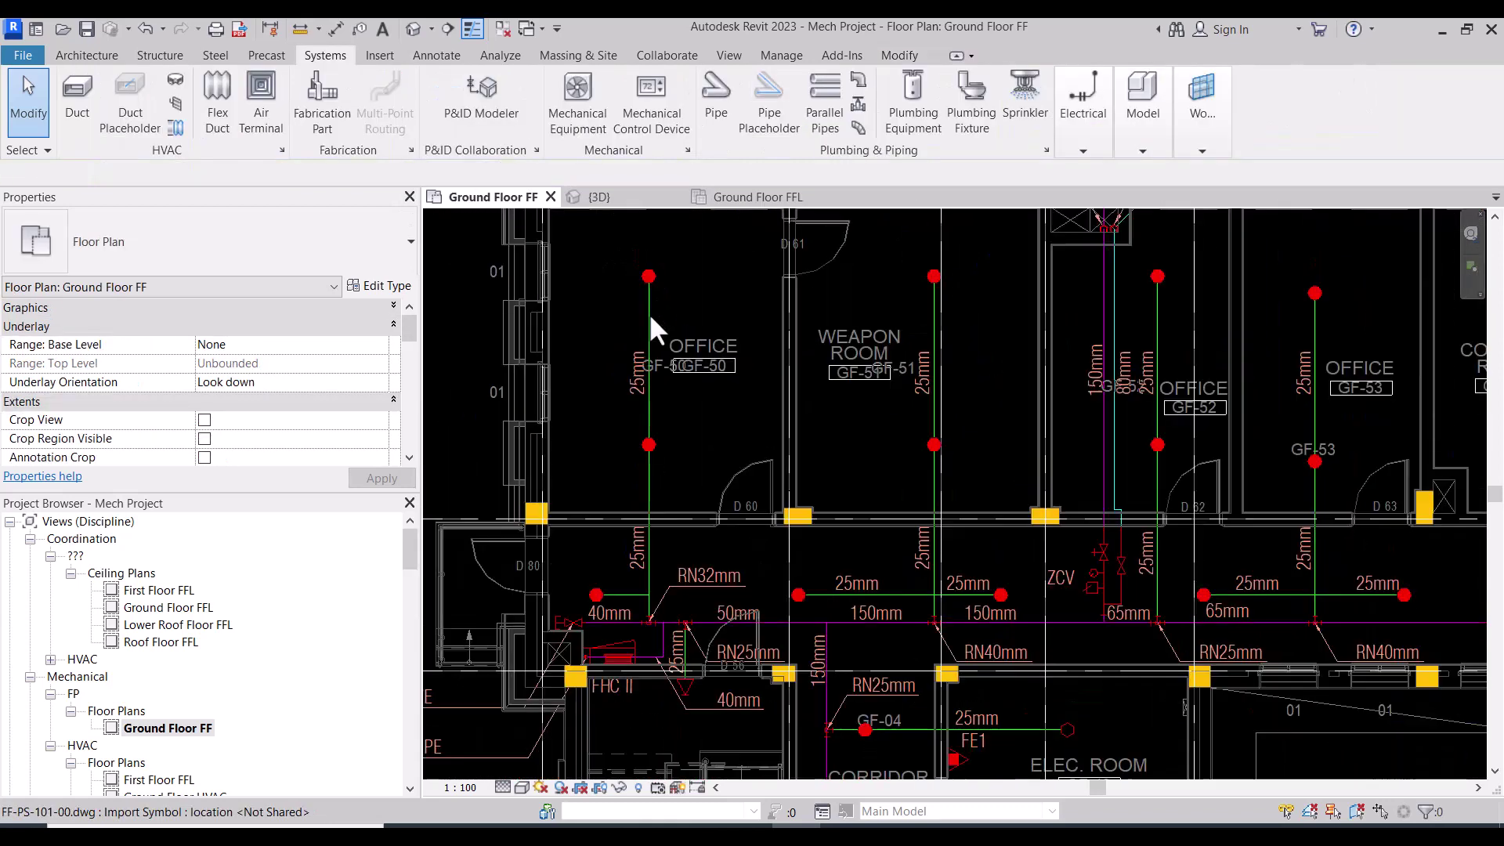
scroll(641, 305, "down", 1)
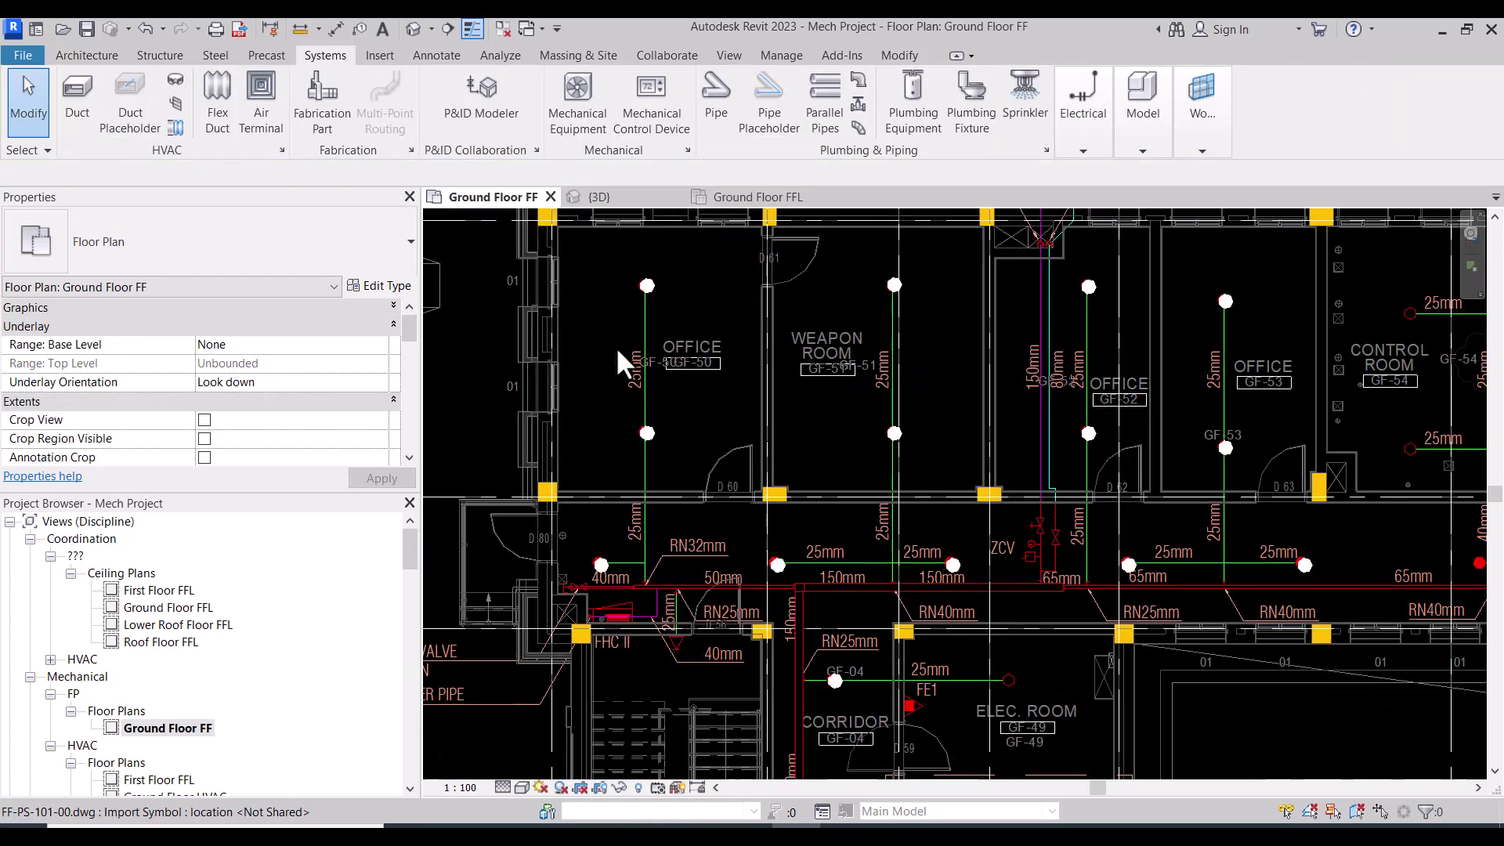
scroll(626, 318, "up", 1)
scroll(638, 311, "up", 1)
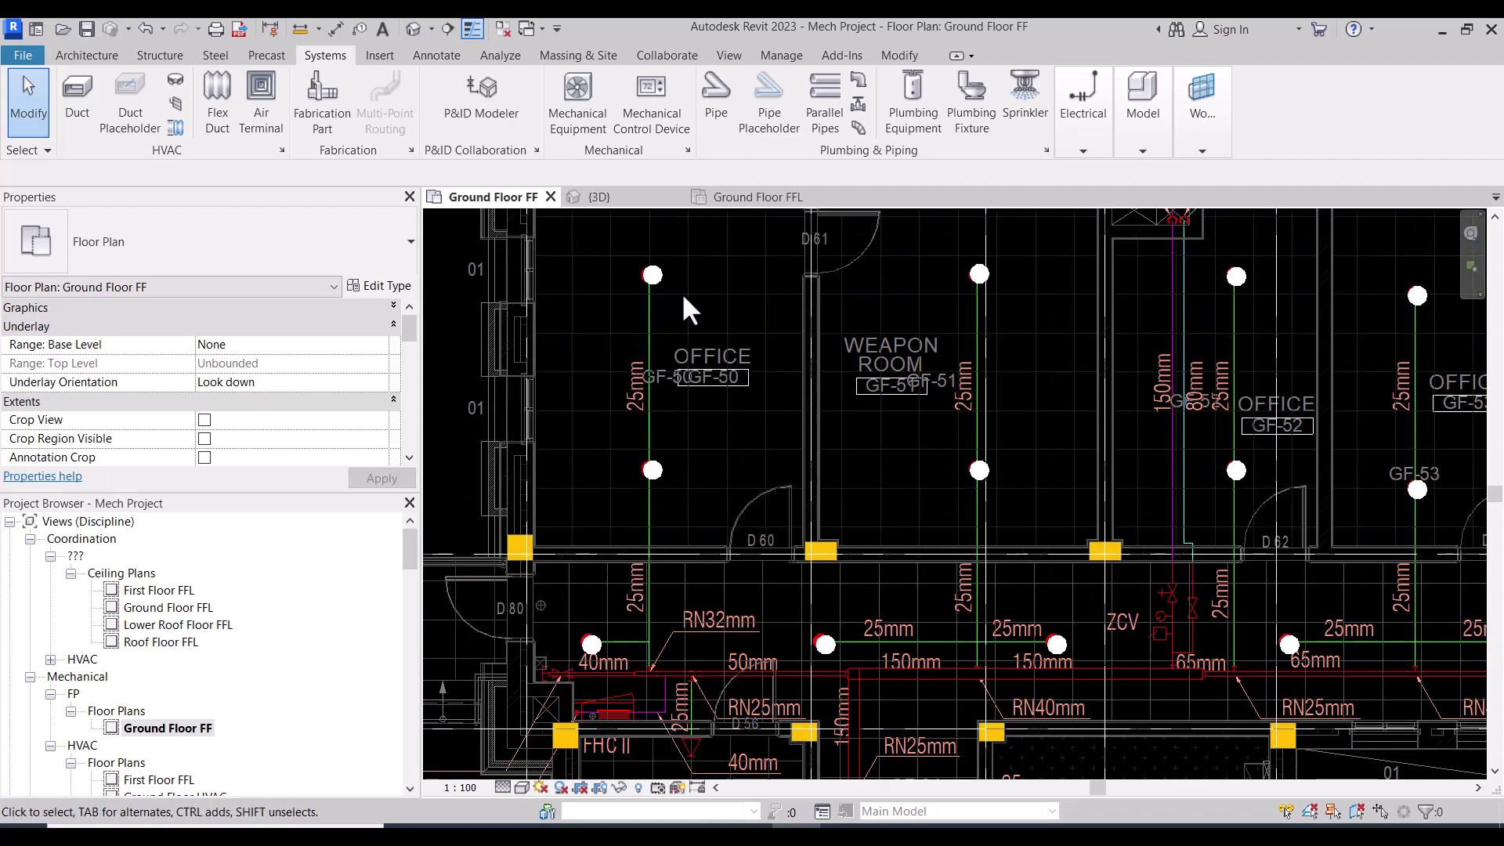
scroll(683, 296, "up", 1)
scroll(670, 289, "up", 1)
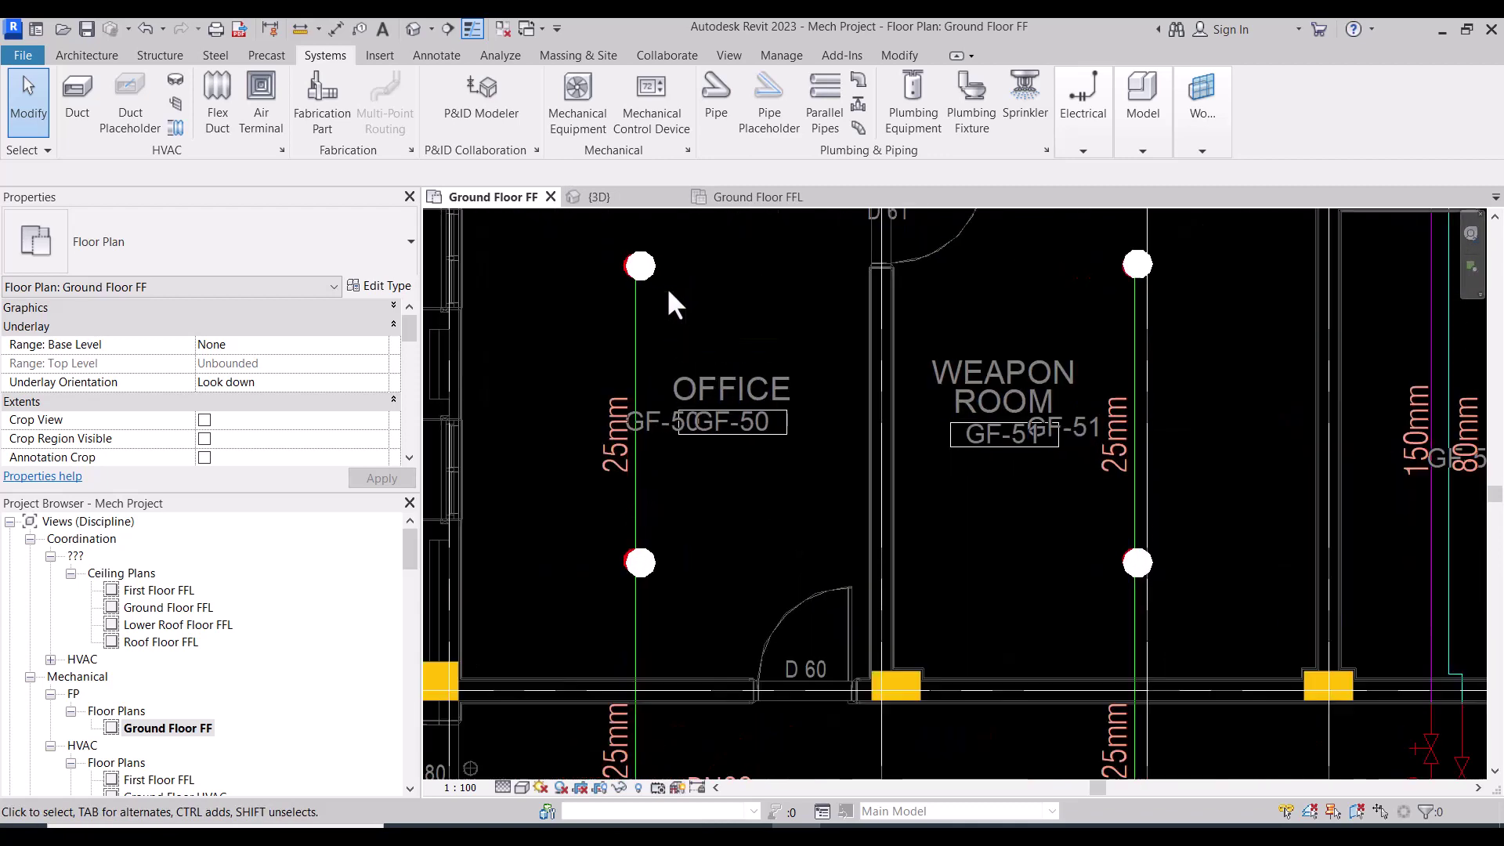
scroll(660, 299, "down", 1)
scroll(660, 329, "down", 1)
scroll(660, 357, "down", 1)
scroll(633, 346, "up", 2)
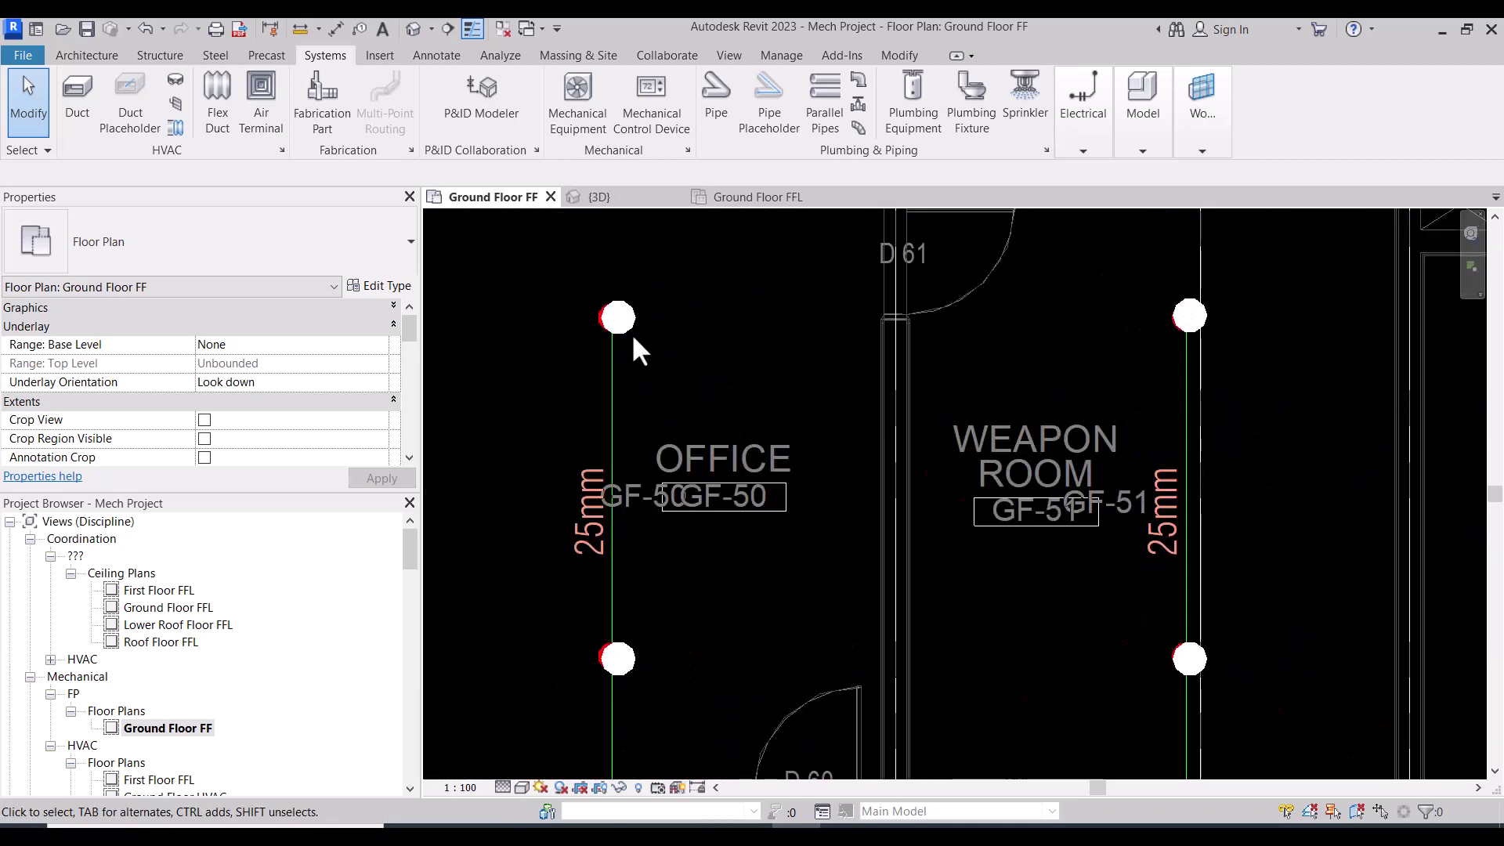
Start a 20 mm pipe at 3450 mm middle elevation from the upper Office sprinkler's connector
left_click(638, 378)
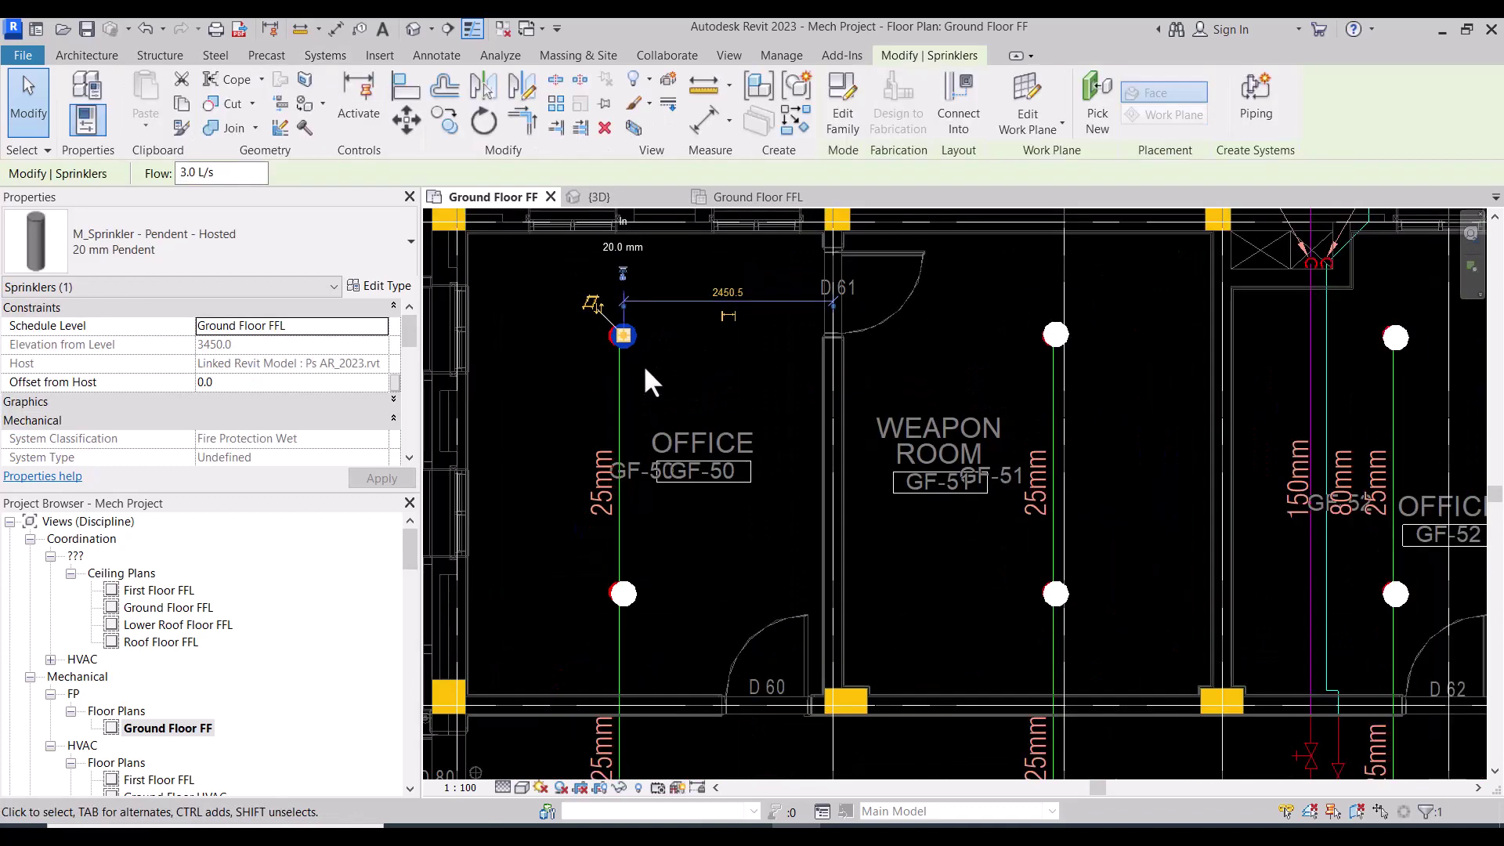
middle_click_drag(690, 336, 694, 469)
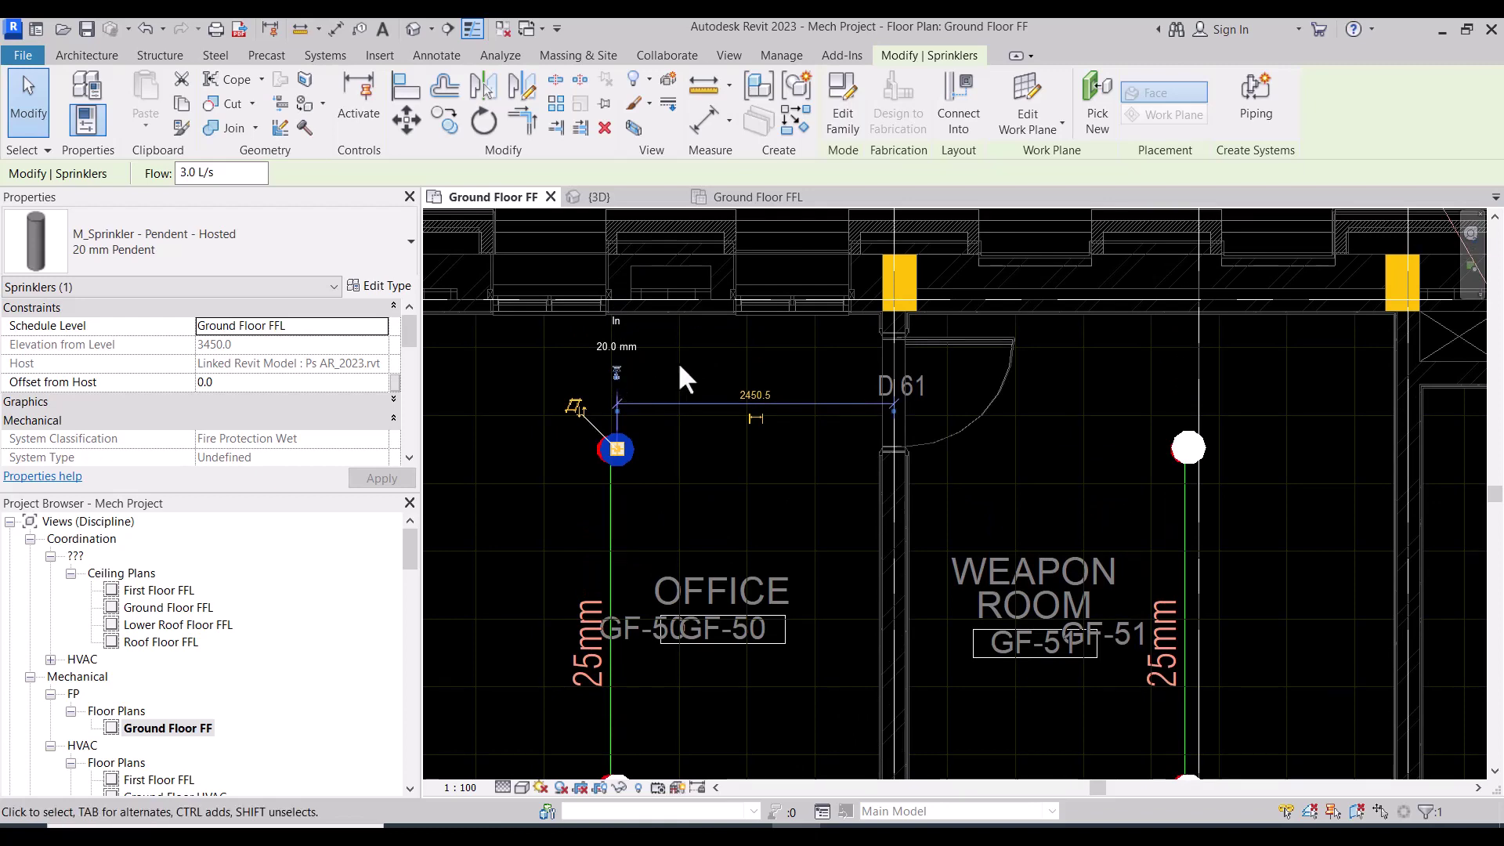
scroll(678, 361, "down", 2)
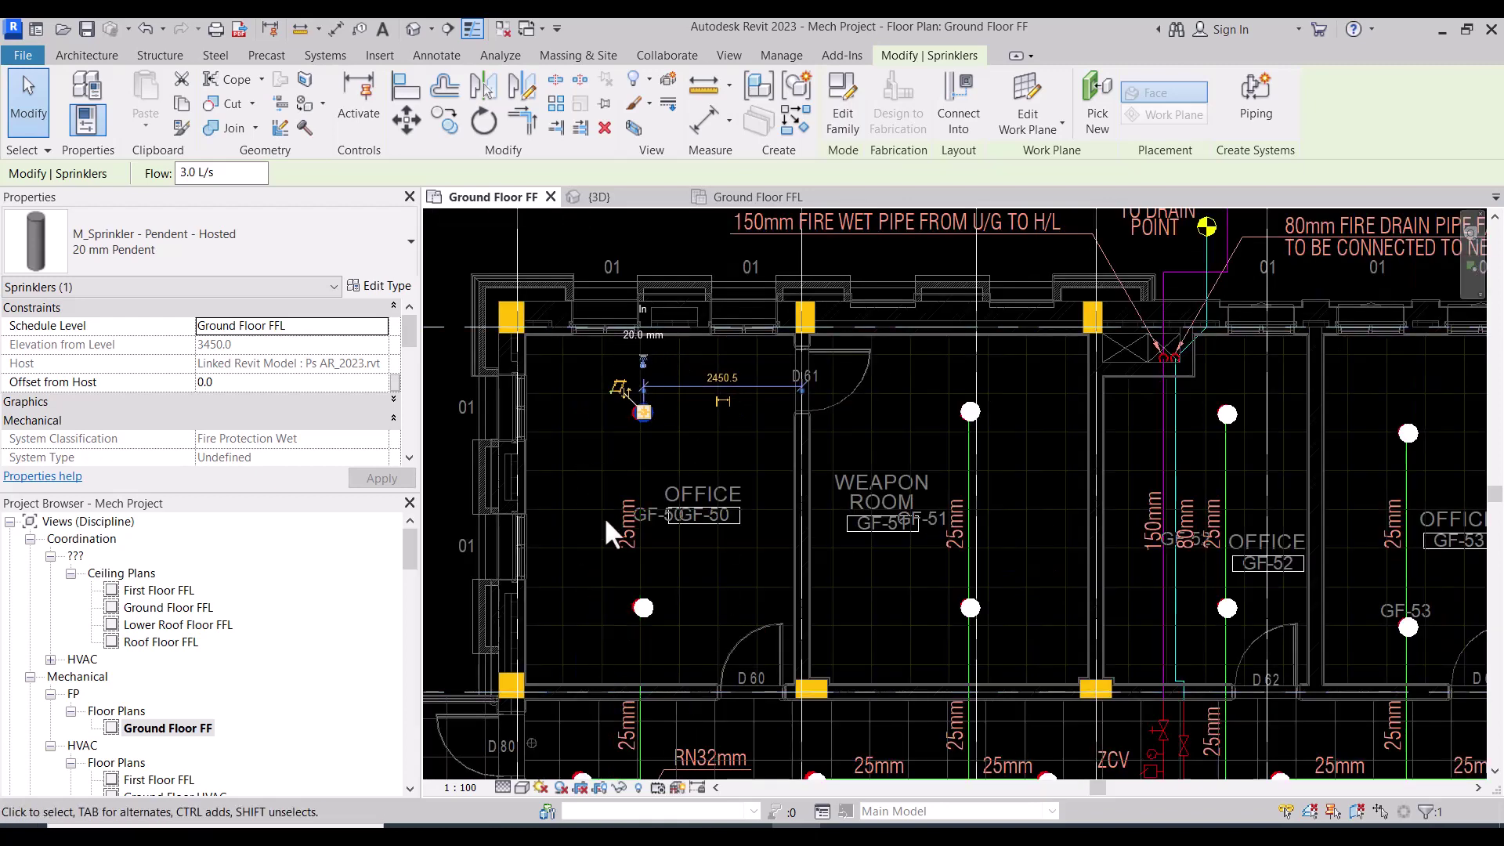
scroll(604, 516, "down", 1)
scroll(602, 563, "down", 1)
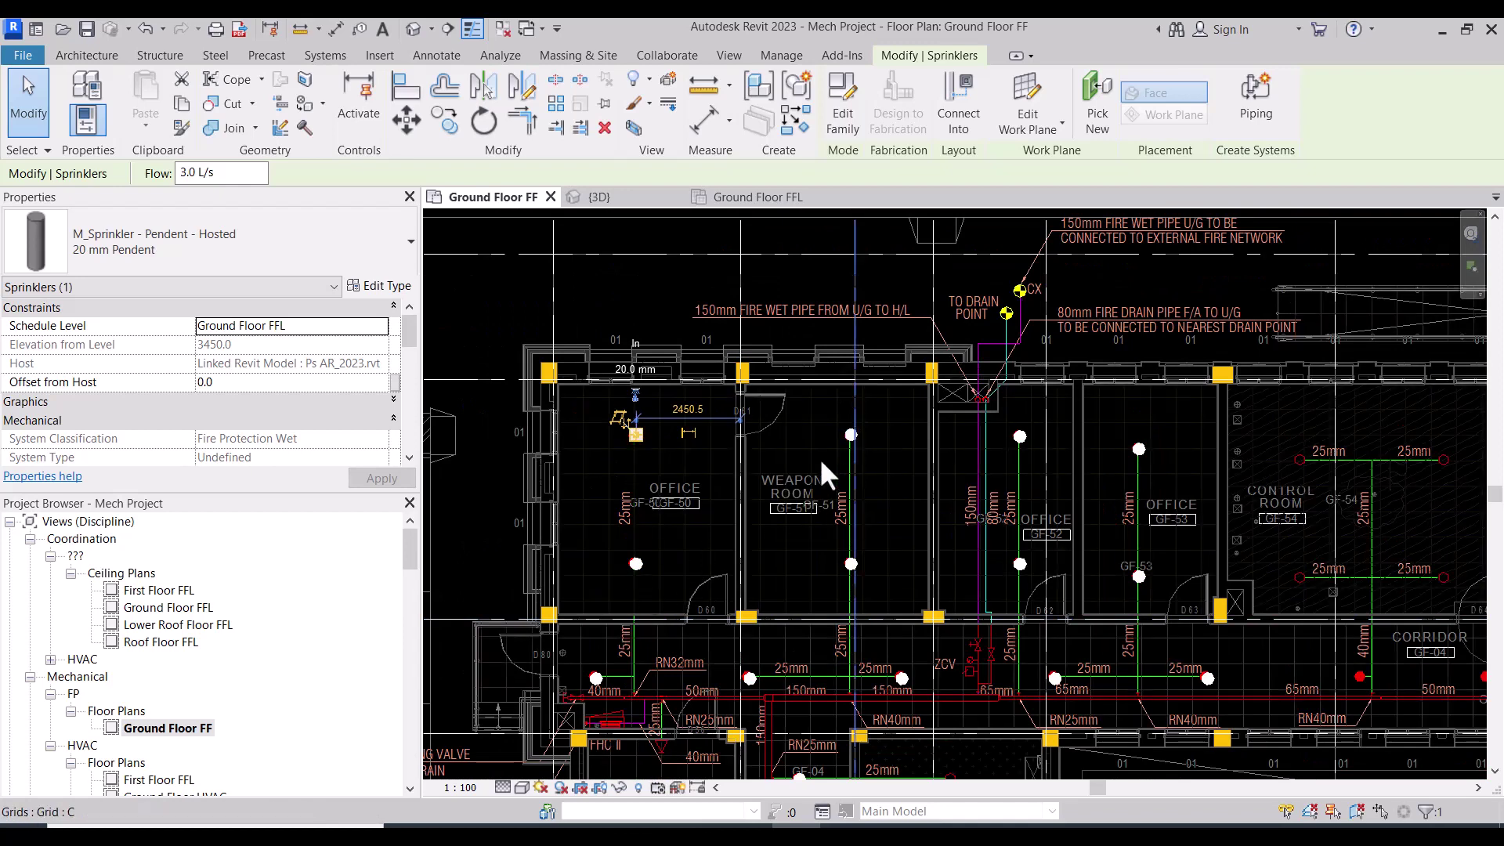
scroll(598, 364, "up", 2)
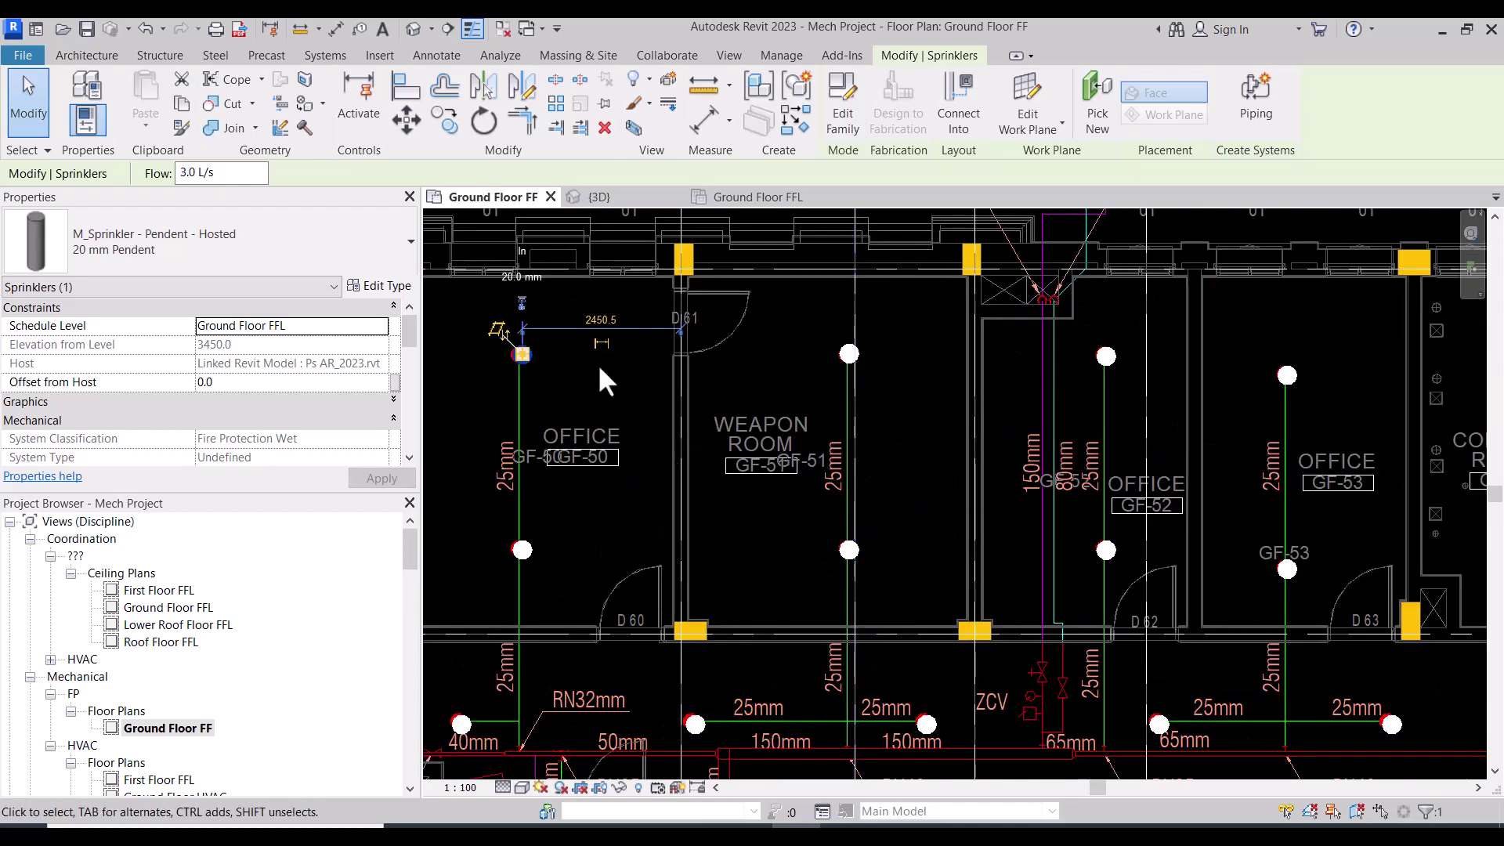
scroll(513, 318, "up", 2)
mouse_move(588, 441)
middle_mouse_down()
mouse_move(611, 464)
mouse_move(698, 477)
middle_mouse_up()
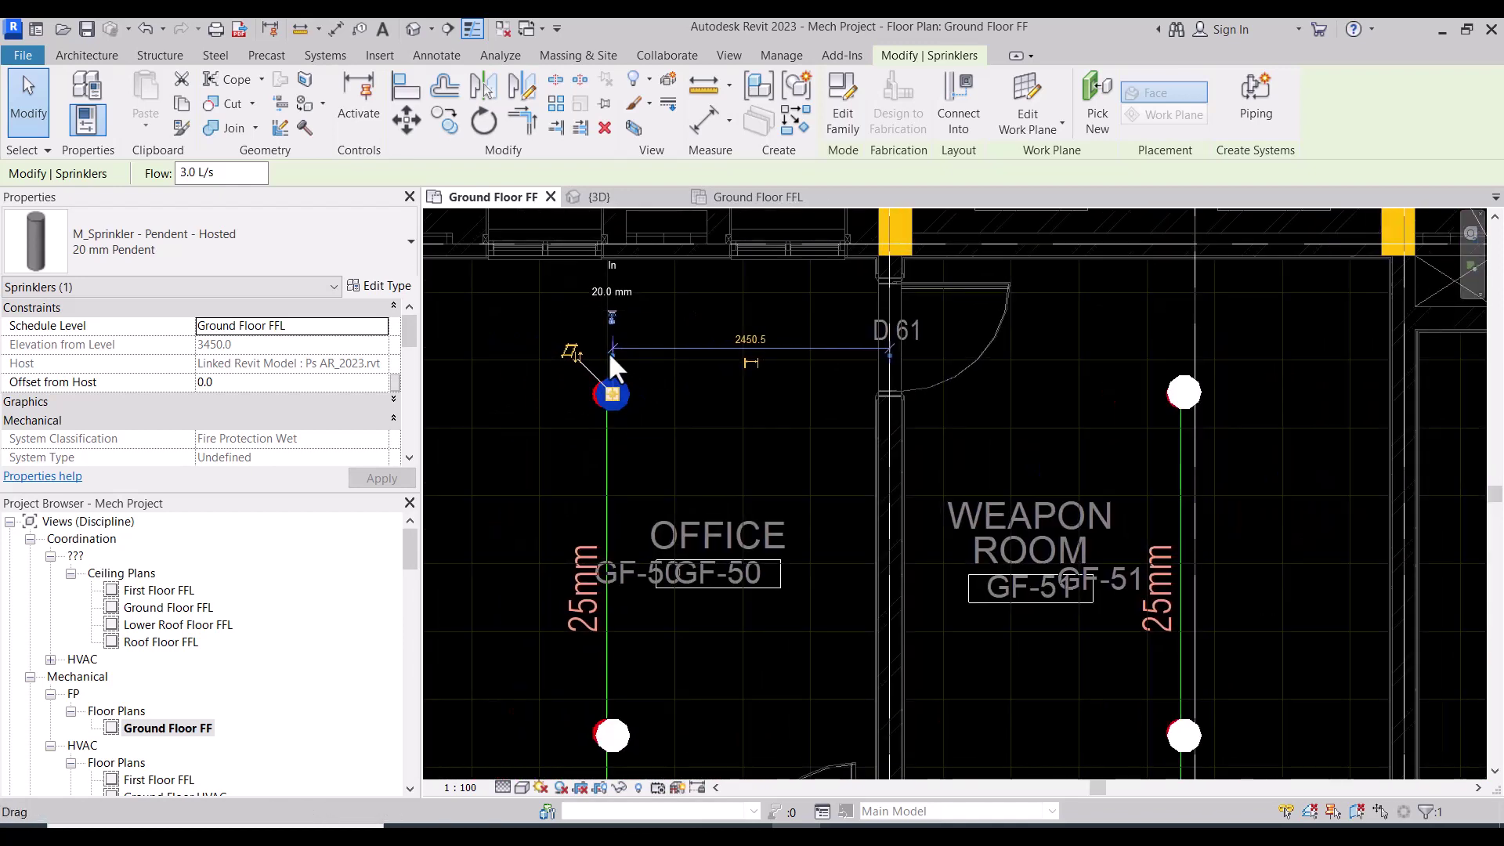
left_click(610, 315)
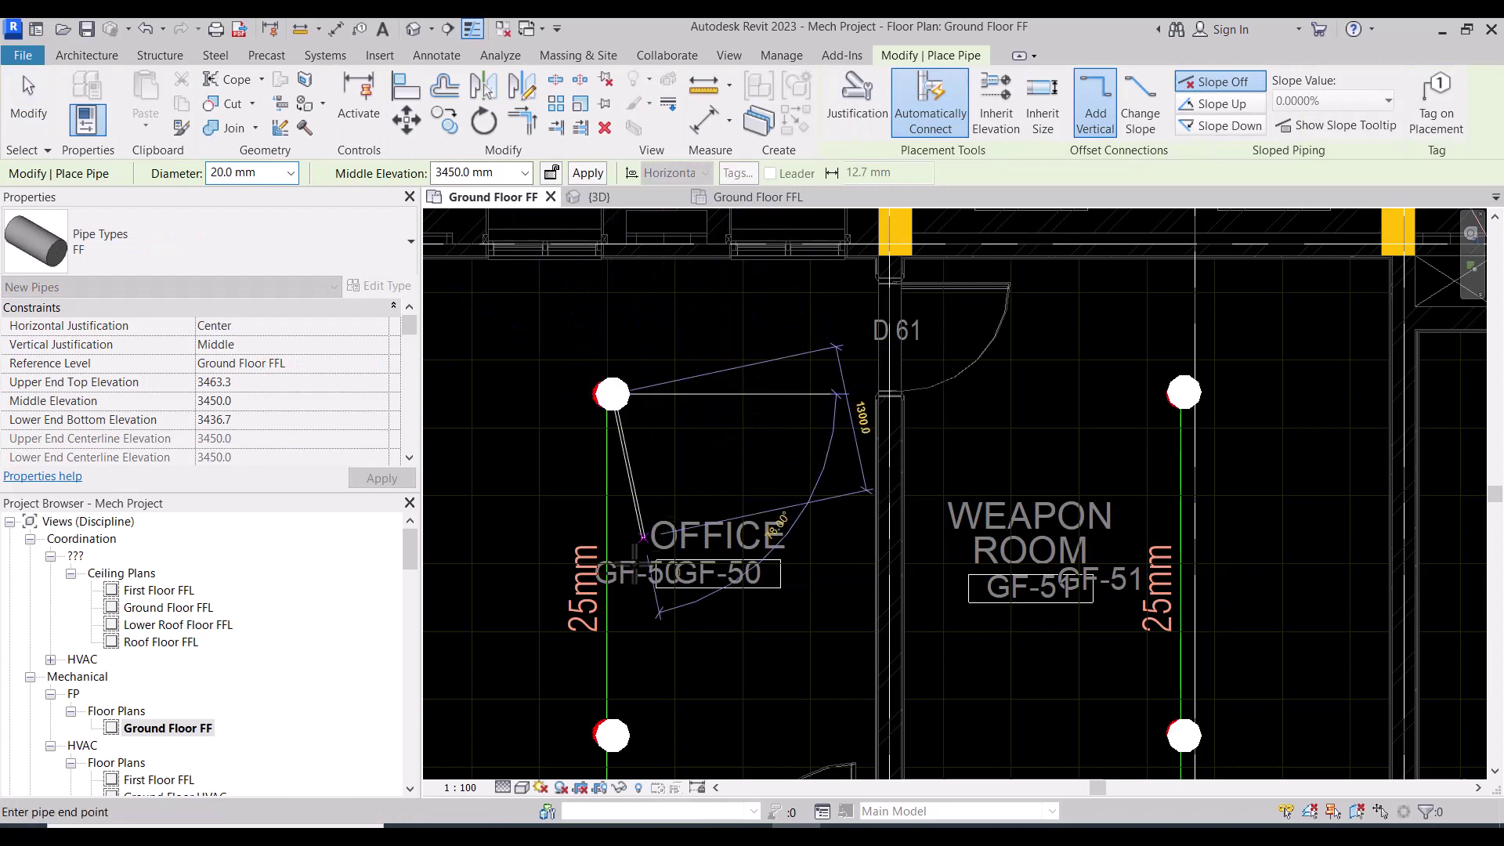
Place a first pipe end beside the sprinkler, then dismiss the auto-route error and cancel
scroll(714, 394, "up", 2)
left_click(715, 396)
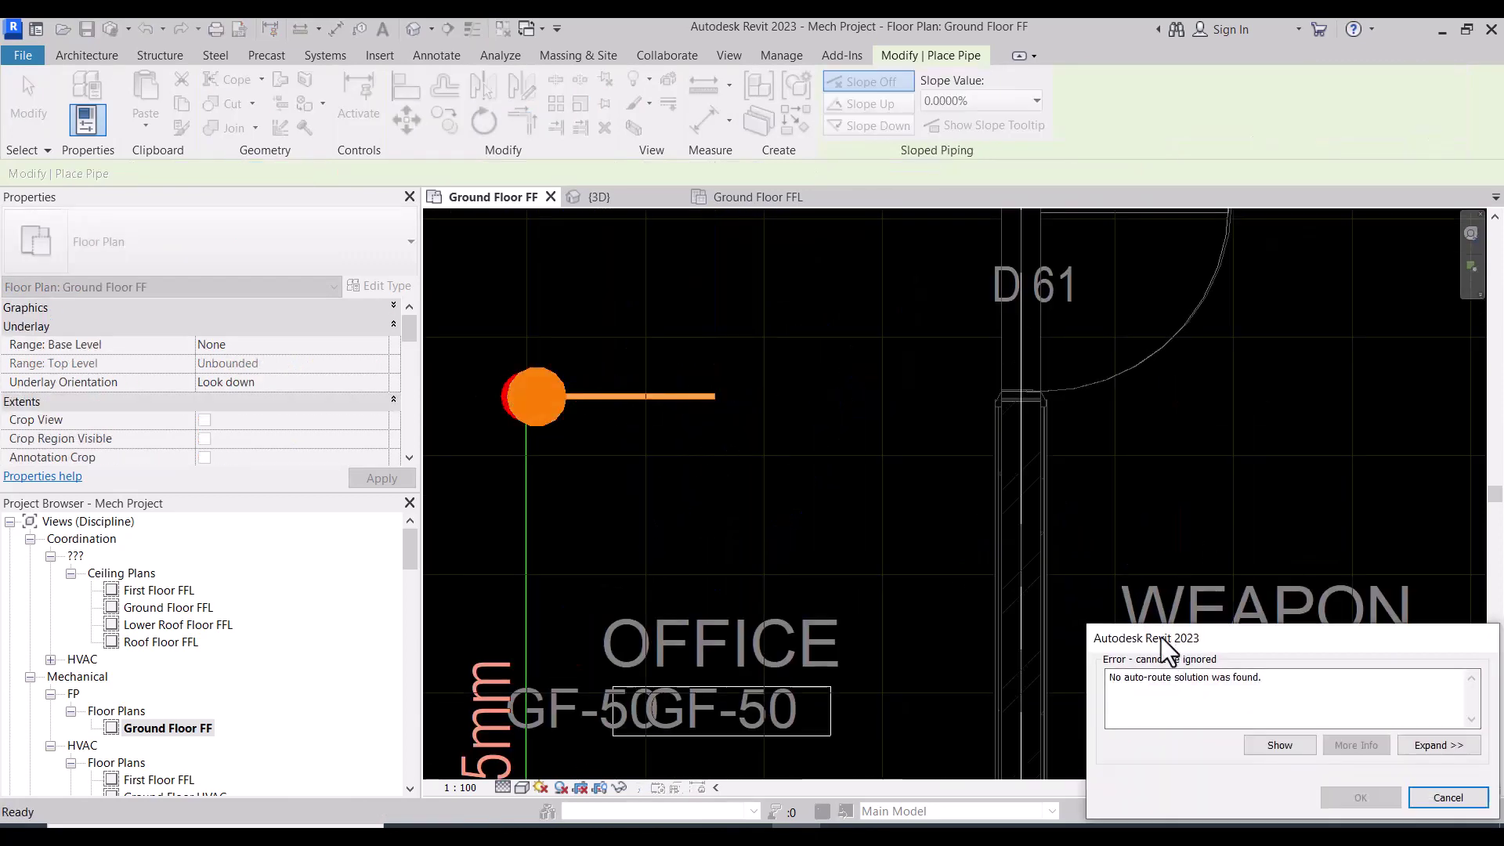
left_click(1448, 798)
scroll(714, 396, "down", 2)
key("Escape")
key("Escape")
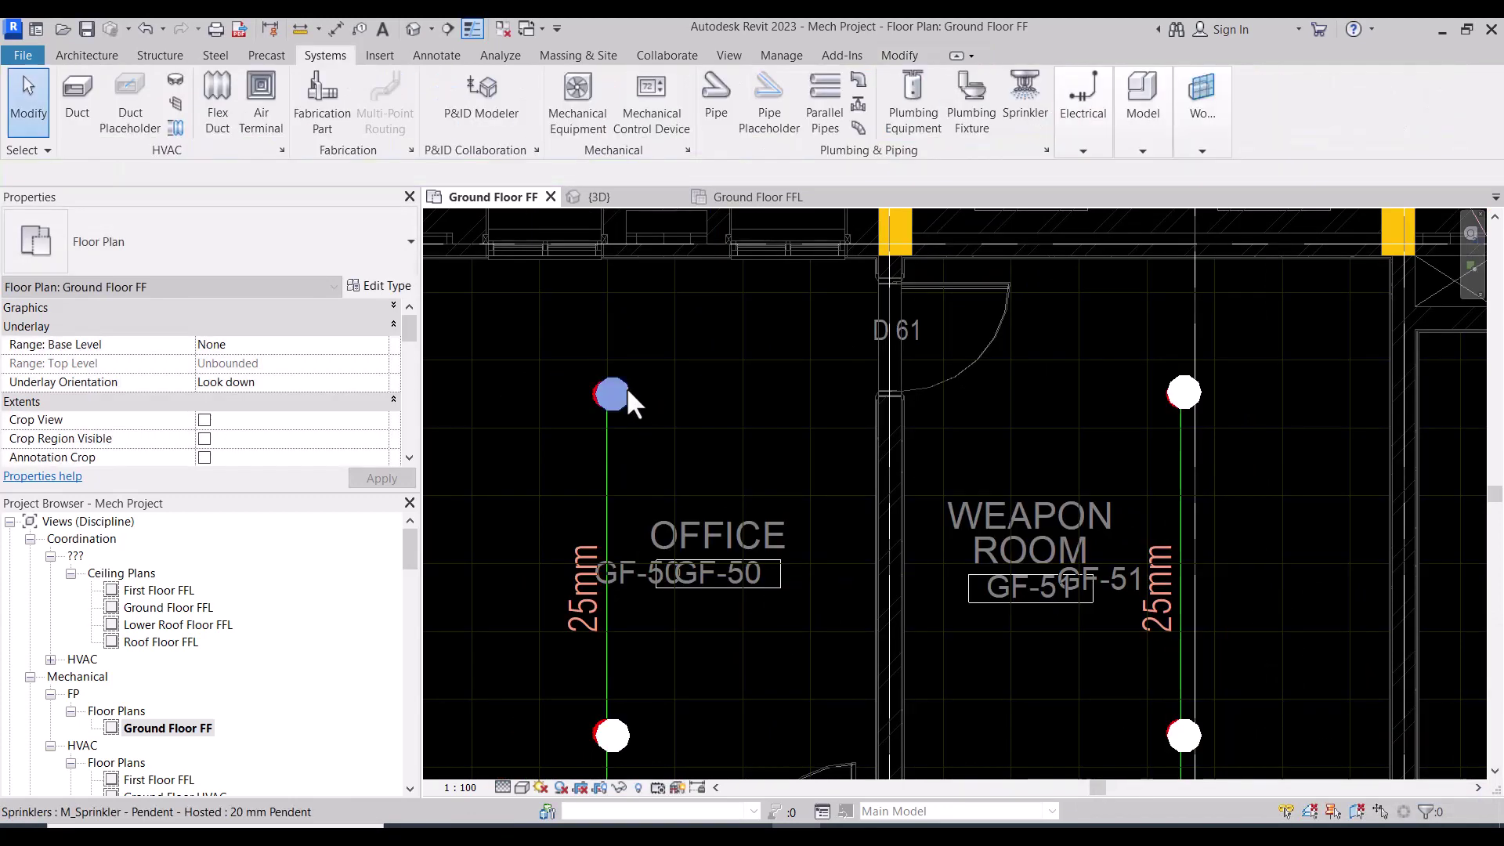
Restart the pipe from the Office sprinkler with a 4000 mm middle elevation
left_click(626, 387)
scroll(628, 388, "up", 2)
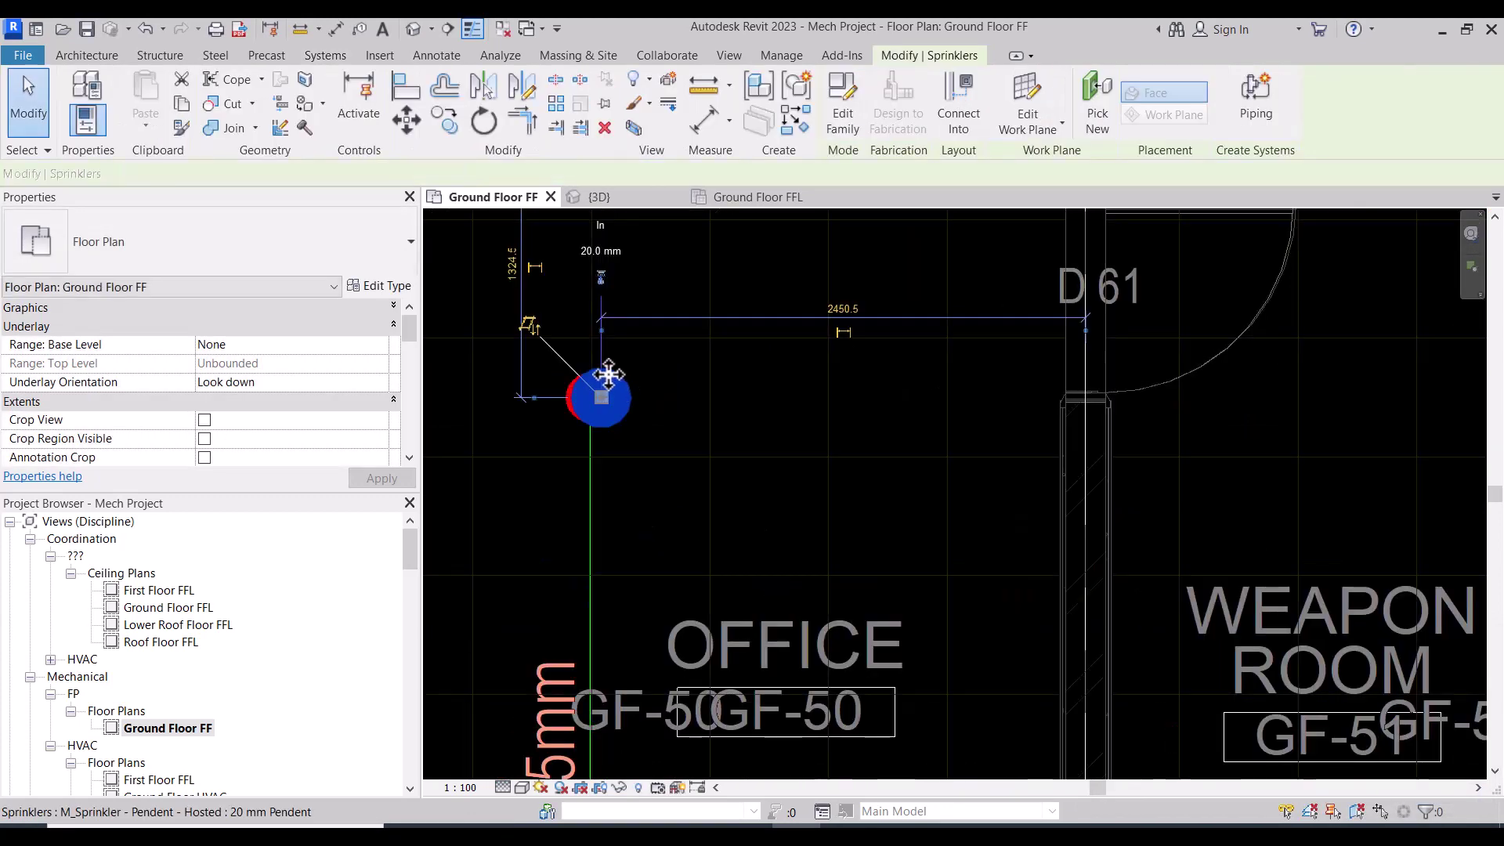
left_click(596, 275)
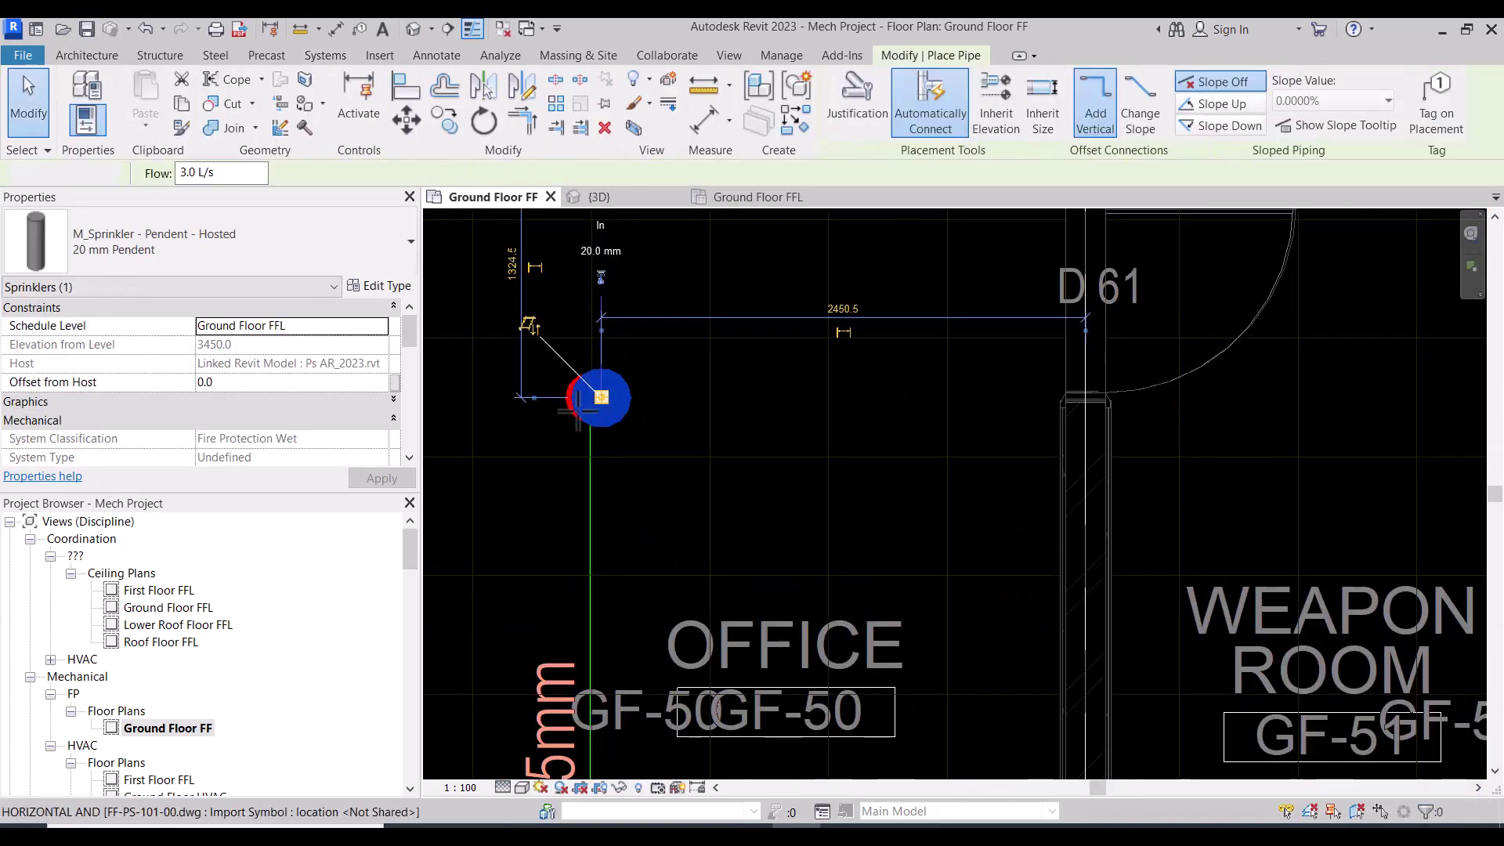
left_click(608, 397)
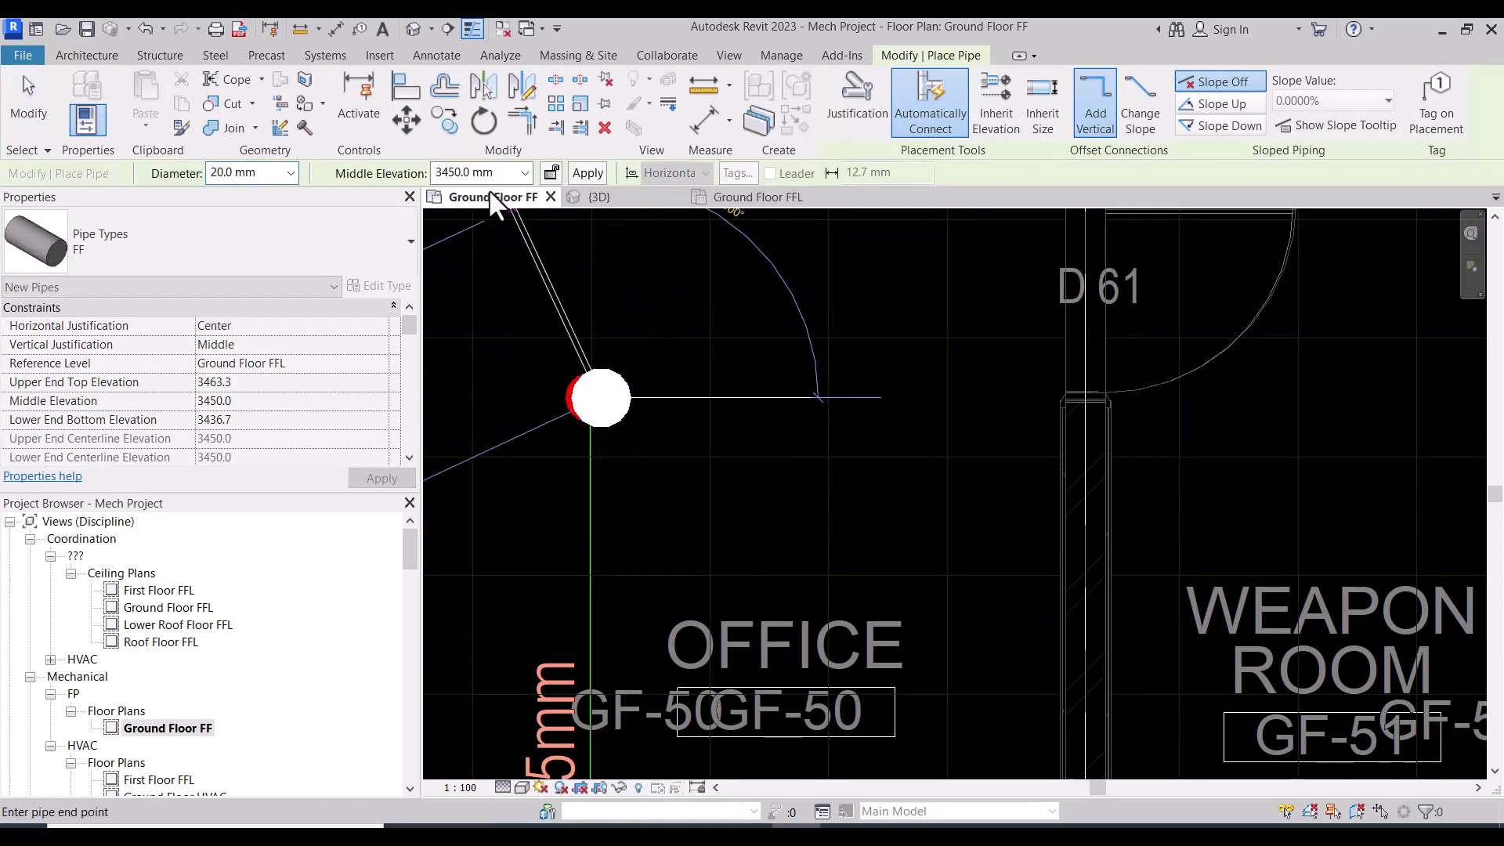
type("4000")
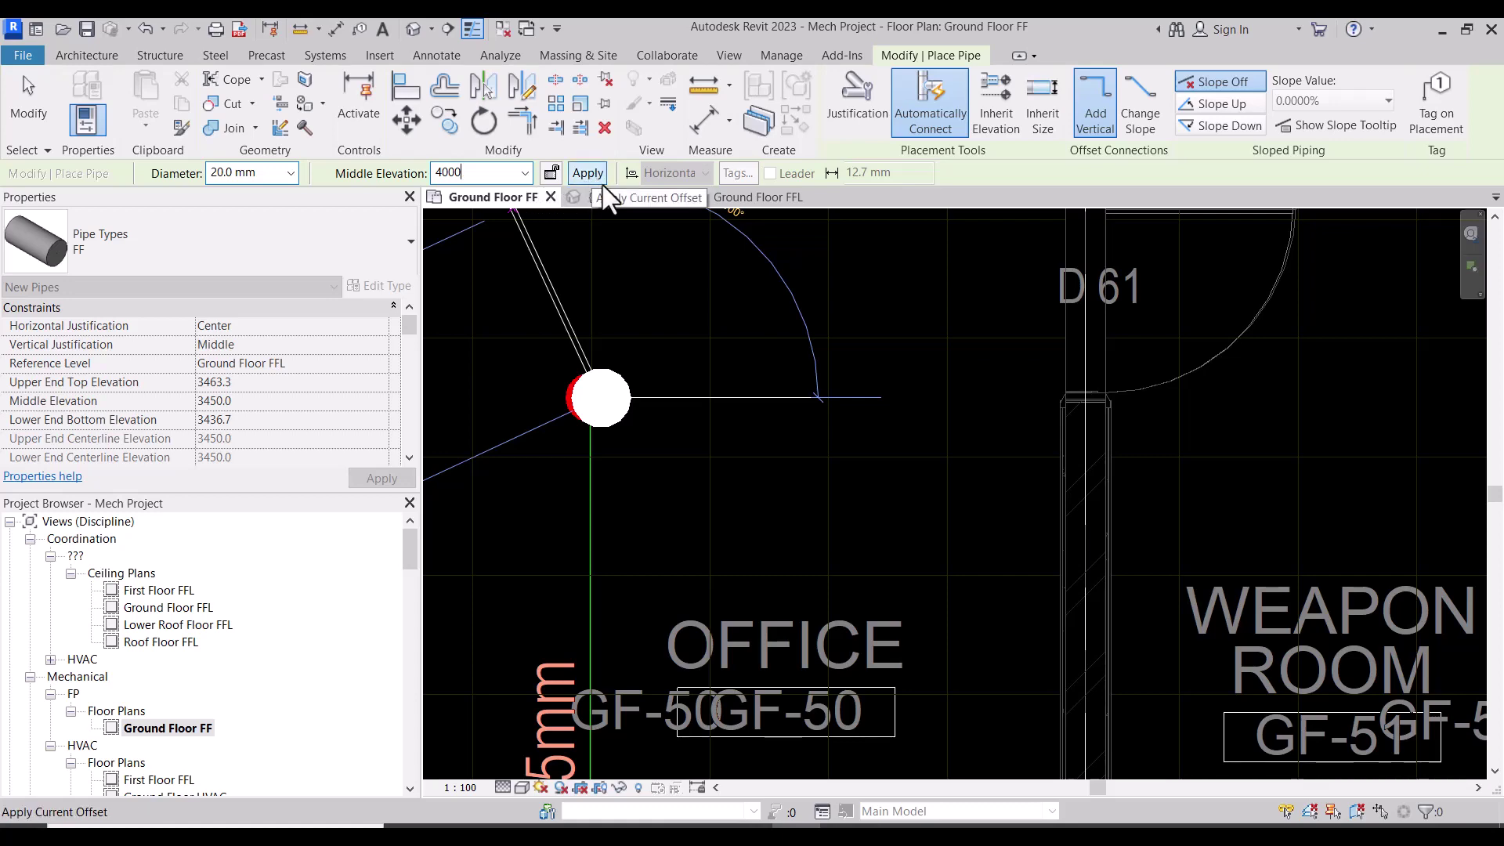
left_click(589, 173)
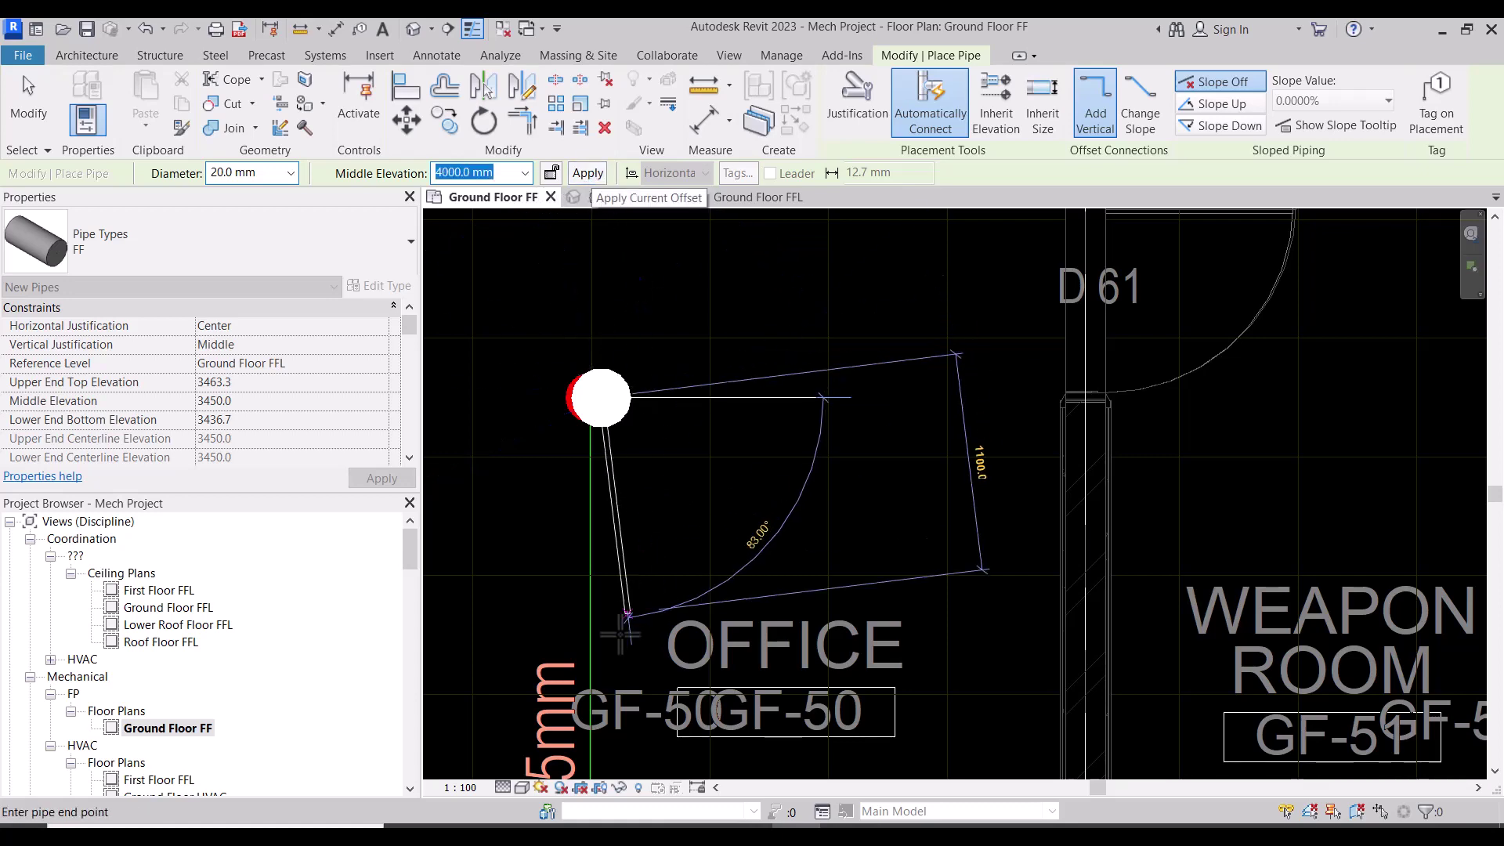
Run the 20 mm pipe across to the 50mm main and connect it there
middle_click_drag(603, 644, 599, 290)
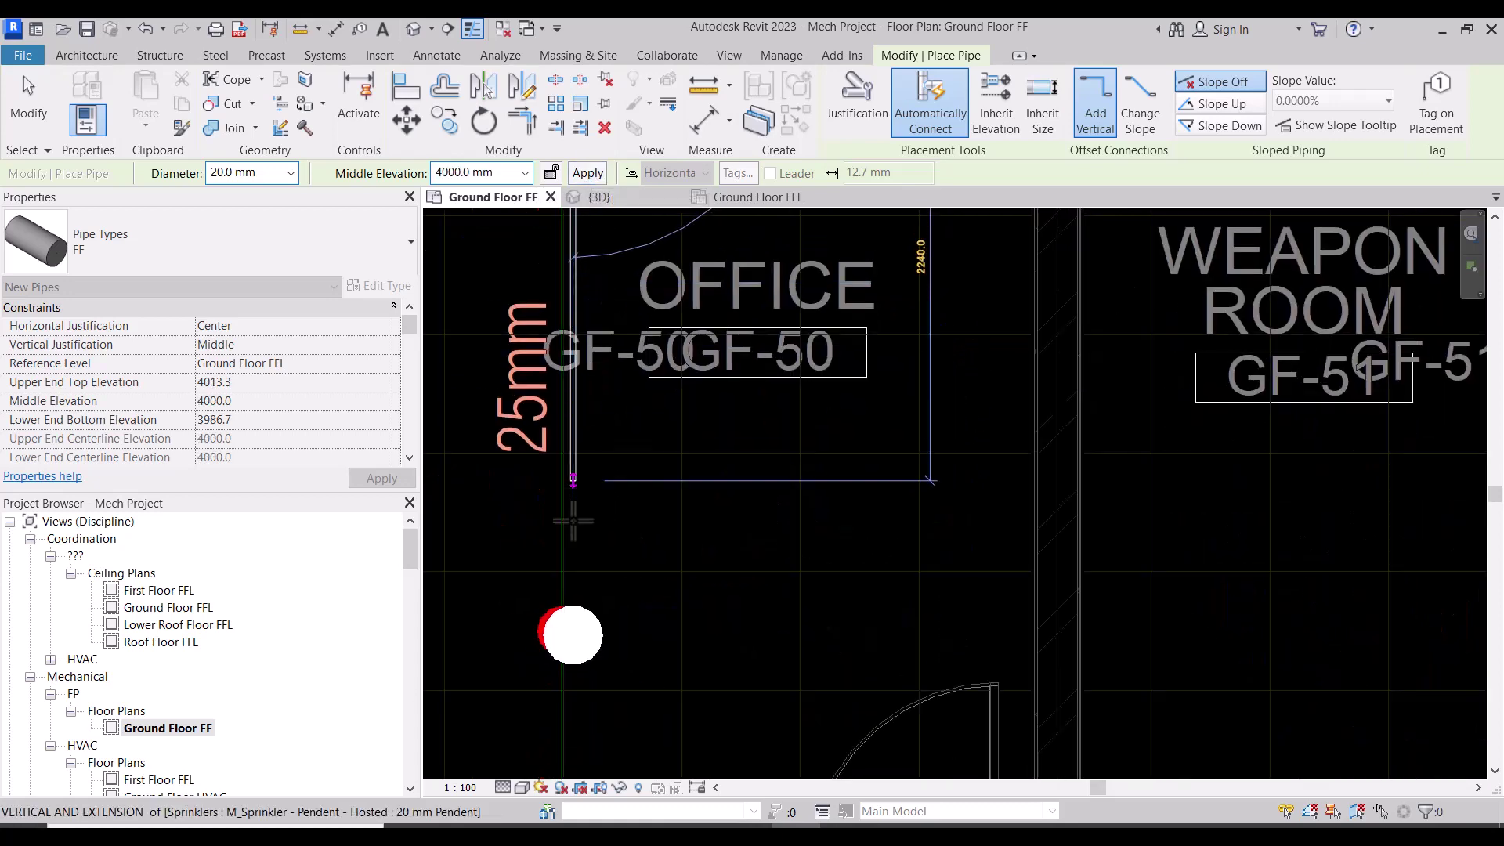
middle_click_drag(598, 547, 566, 320)
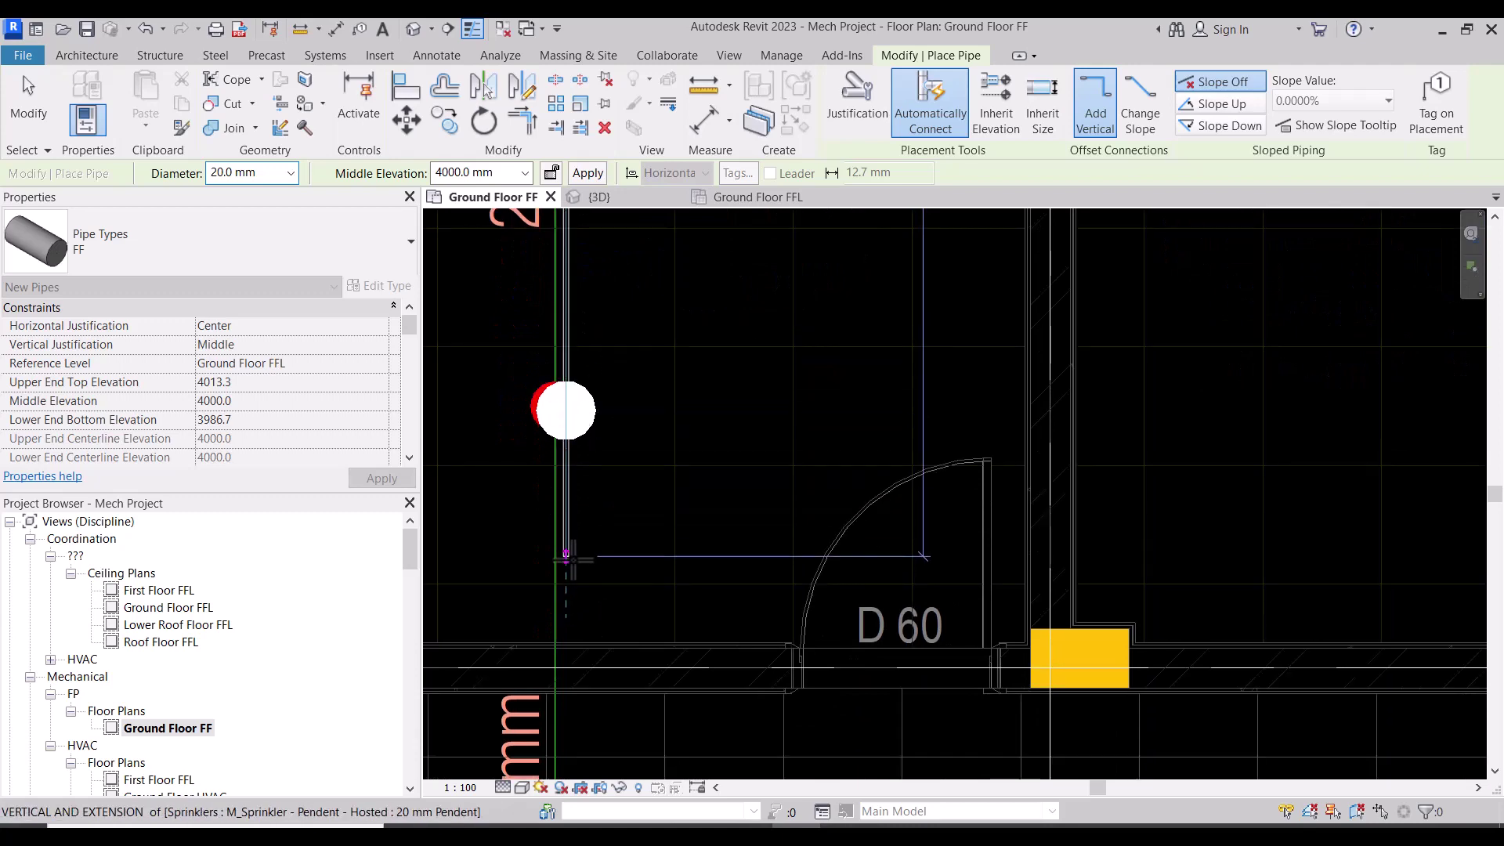
middle_click_drag(607, 709, 598, 379)
middle_click_drag(614, 614, 597, 316)
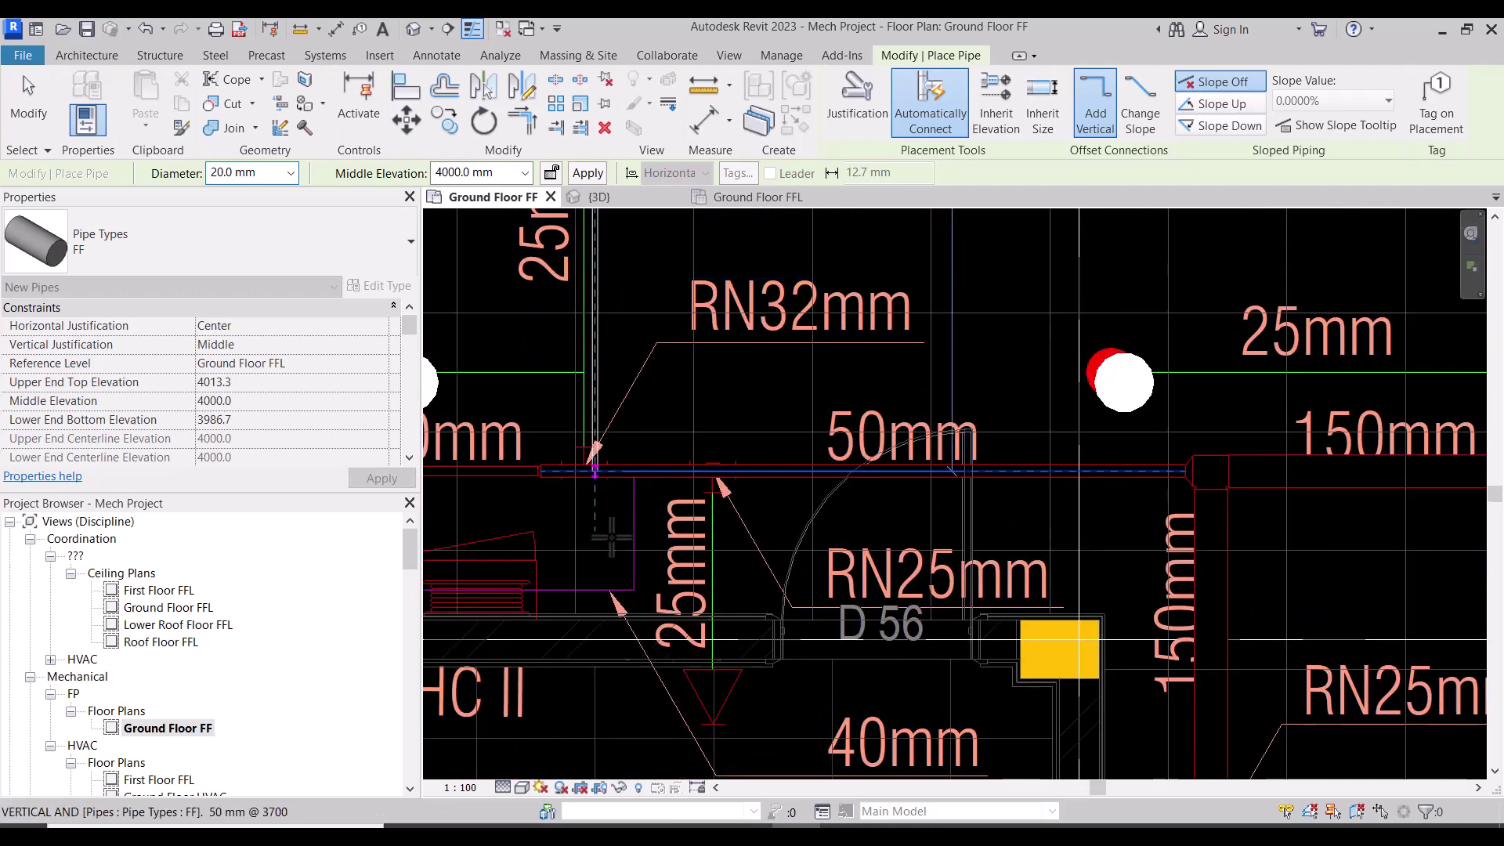
left_click(595, 470)
key("Escape")
key("Escape")
Select the top-left Office sprinkler to check its new 20 mm pipe link, then deselect it
scroll(650, 561, "down", 3)
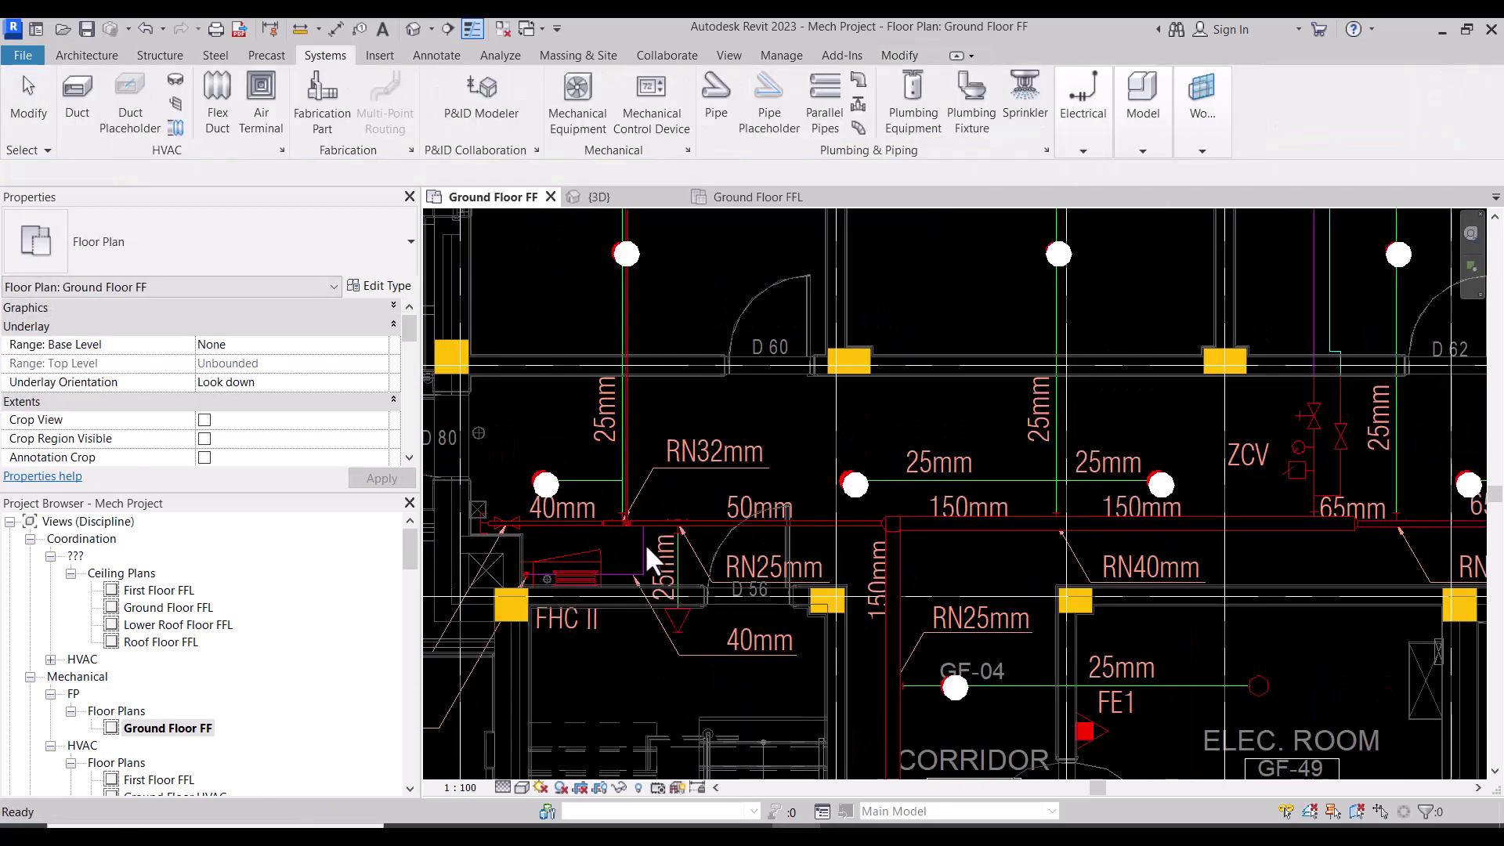
scroll(646, 543, "down", 2)
middle_click_drag(699, 290, 712, 415)
scroll(664, 335, "up", 3)
scroll(655, 340, "up", 2)
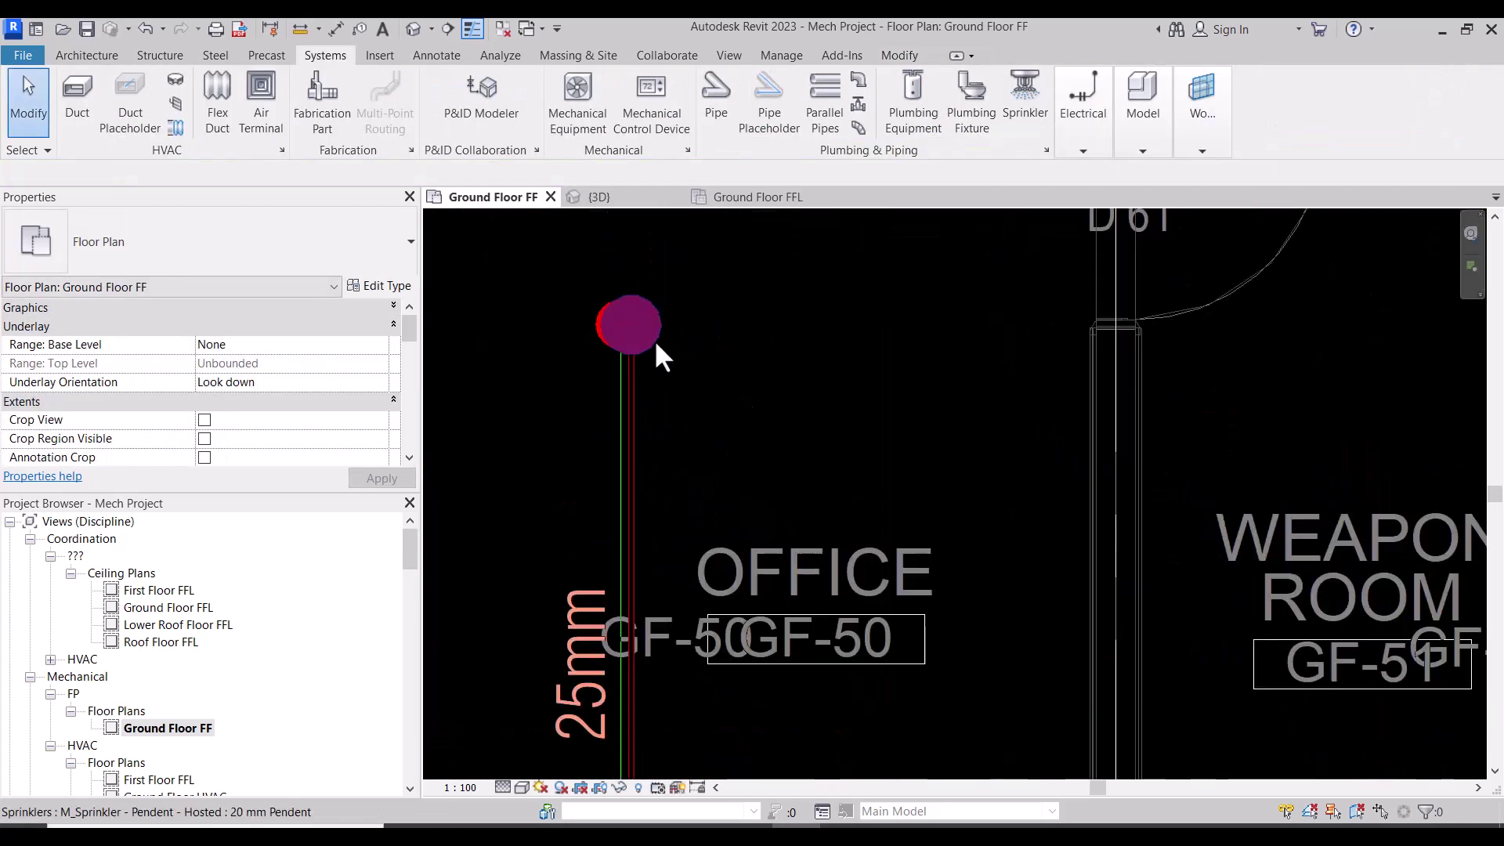
left_click(652, 312)
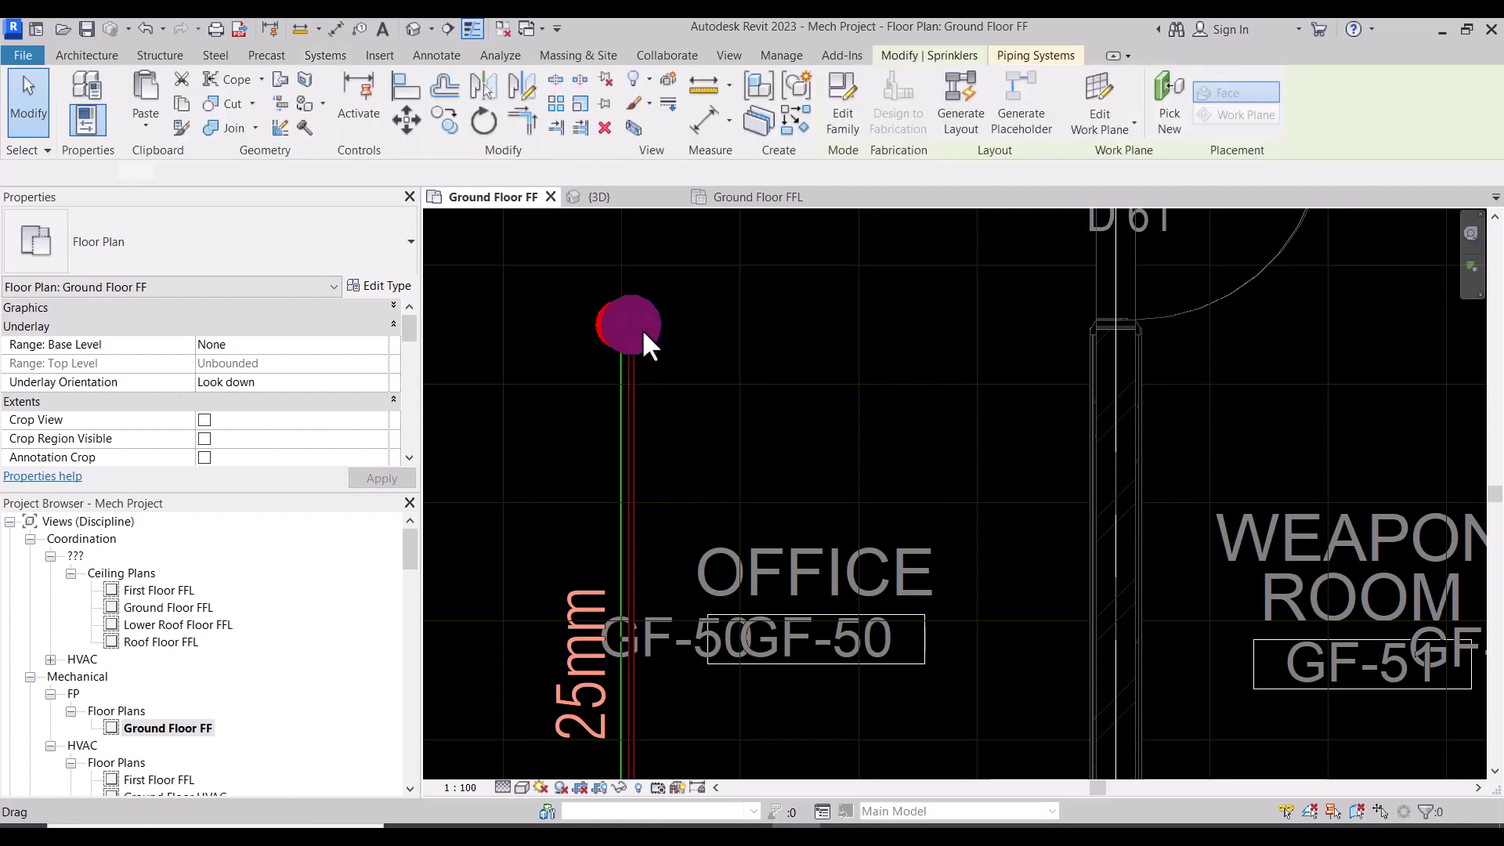
scroll(674, 295, "down", 1)
scroll(675, 321, "down", 1)
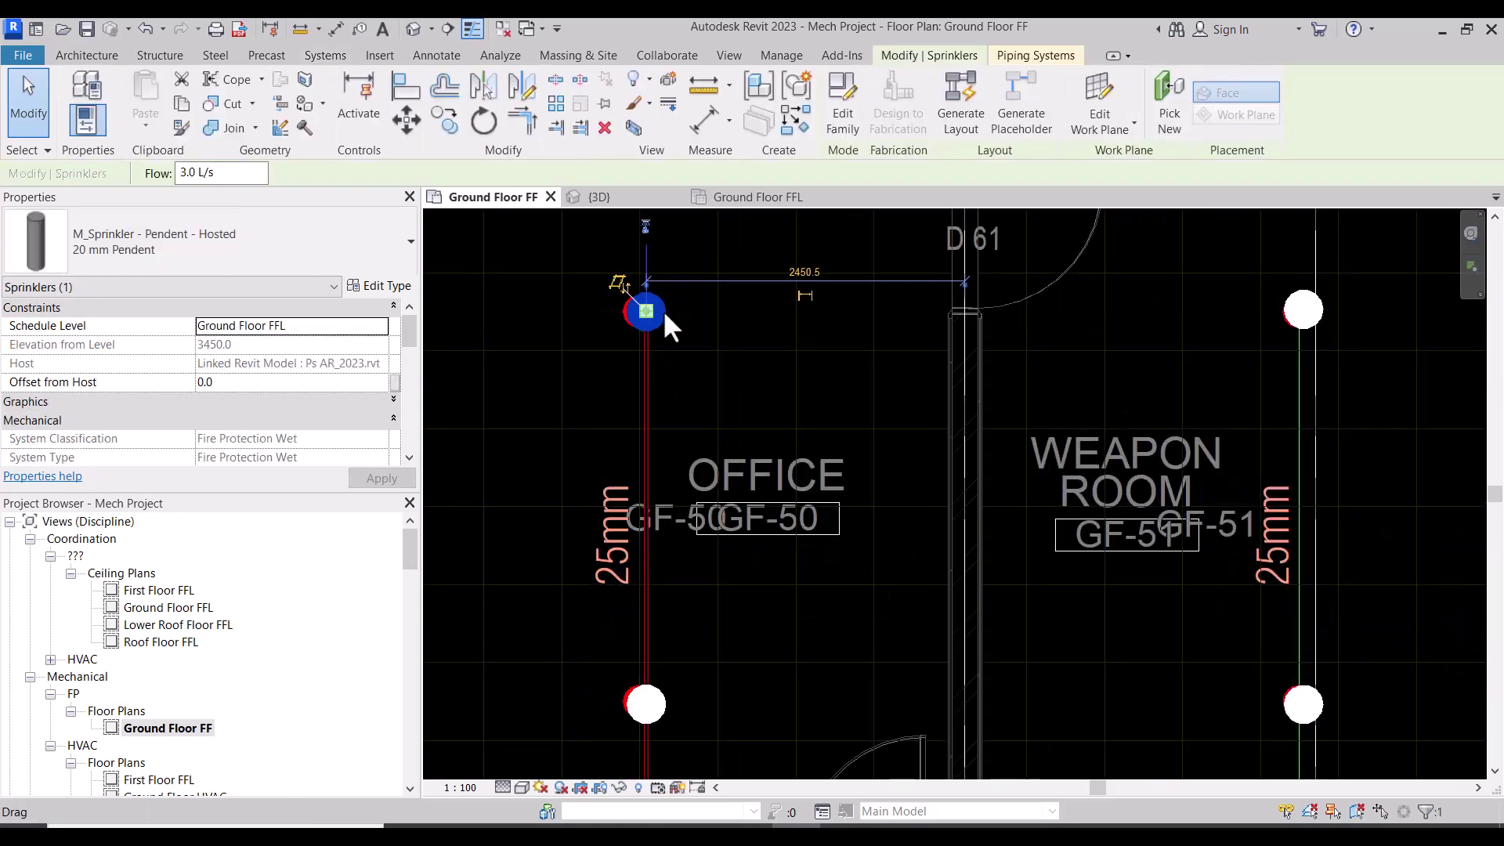
scroll(642, 305, "down", 1)
scroll(619, 281, "down", 1)
key("Escape")
Select the sprinkler with its connected pipe chain and orbit the 3D view to a side elevation
key("Tab")
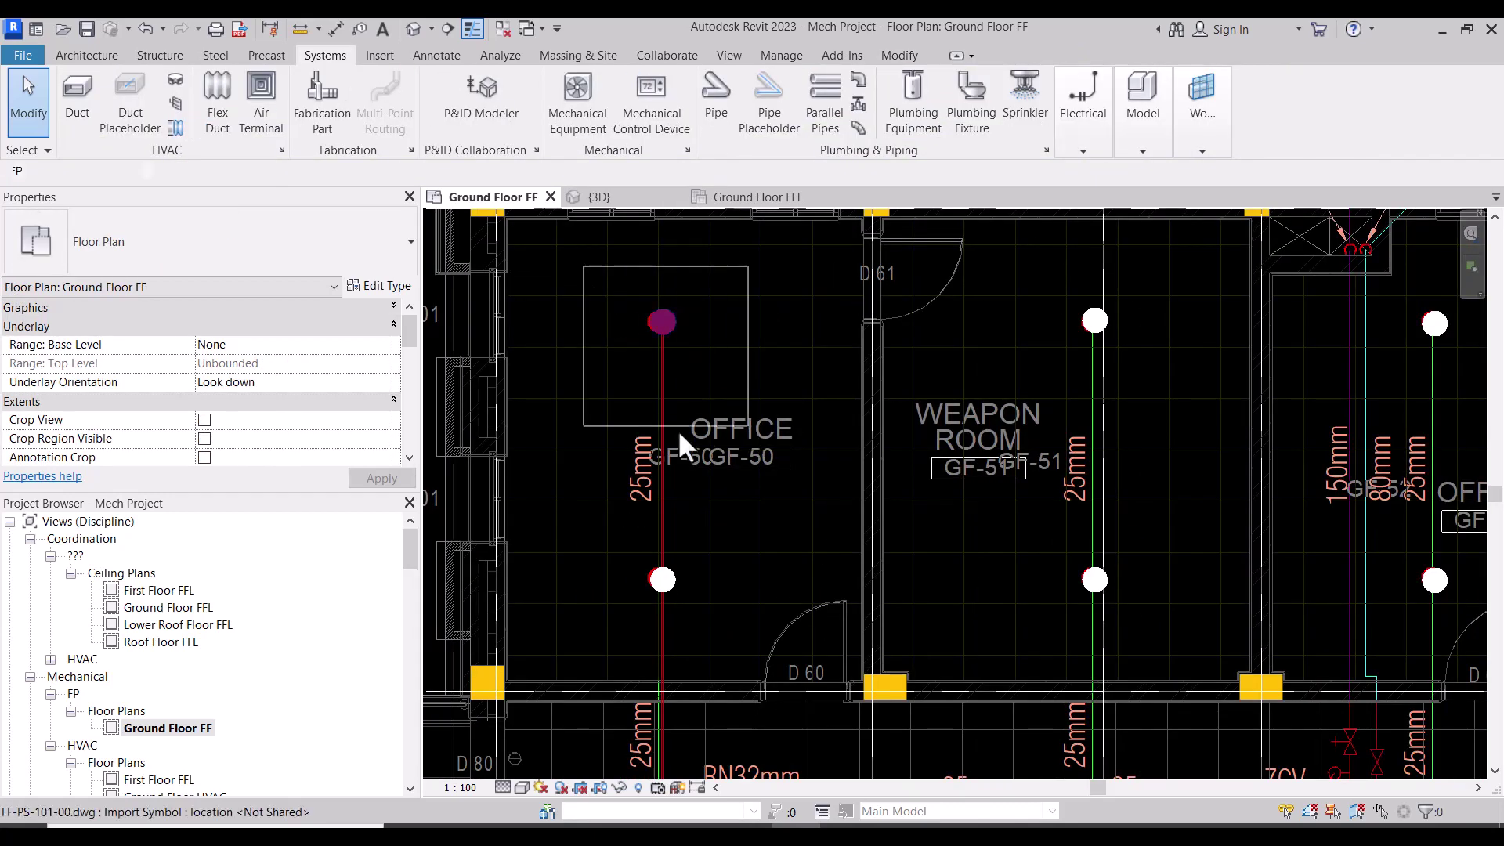
left_click(664, 392)
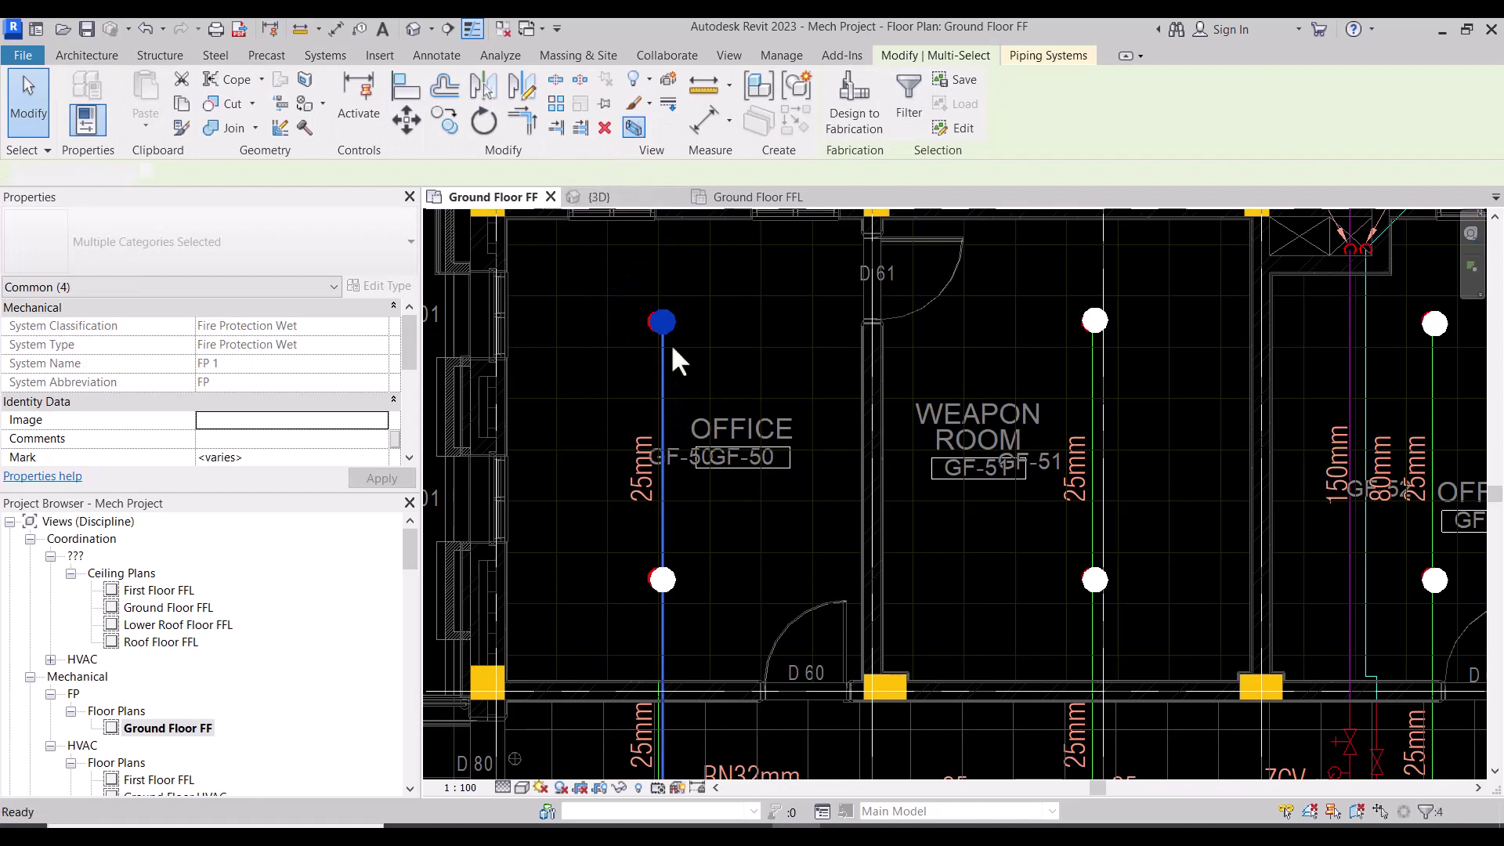
mouse_move(1034, 652)
middle_mouse_down("shift")
mouse_move(856, 564)
mouse_move(585, 516)
middle_mouse_up("shift")
scroll(617, 491, "up", 2)
scroll(819, 446, "up", 1)
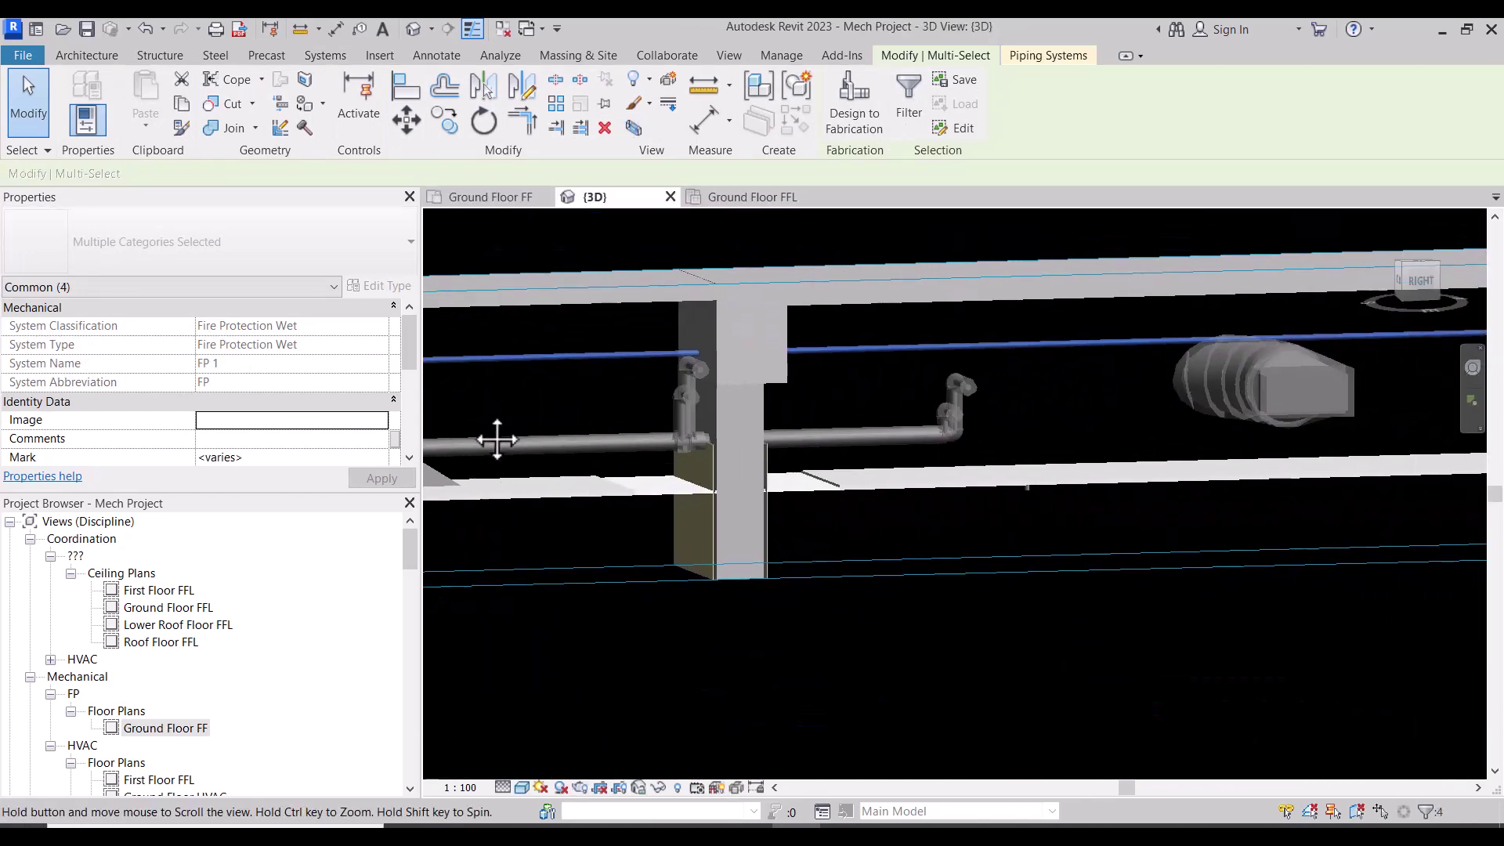
Close in on the pipe rising to high level, running across and dropping into the main
mouse_move(819, 446)
middle_mouse_down("shift")
mouse_move(1085, 453)
mouse_move(964, 403)
mouse_move(1081, 406)
middle_mouse_up("shift")
scroll(1069, 415, "up", 2)
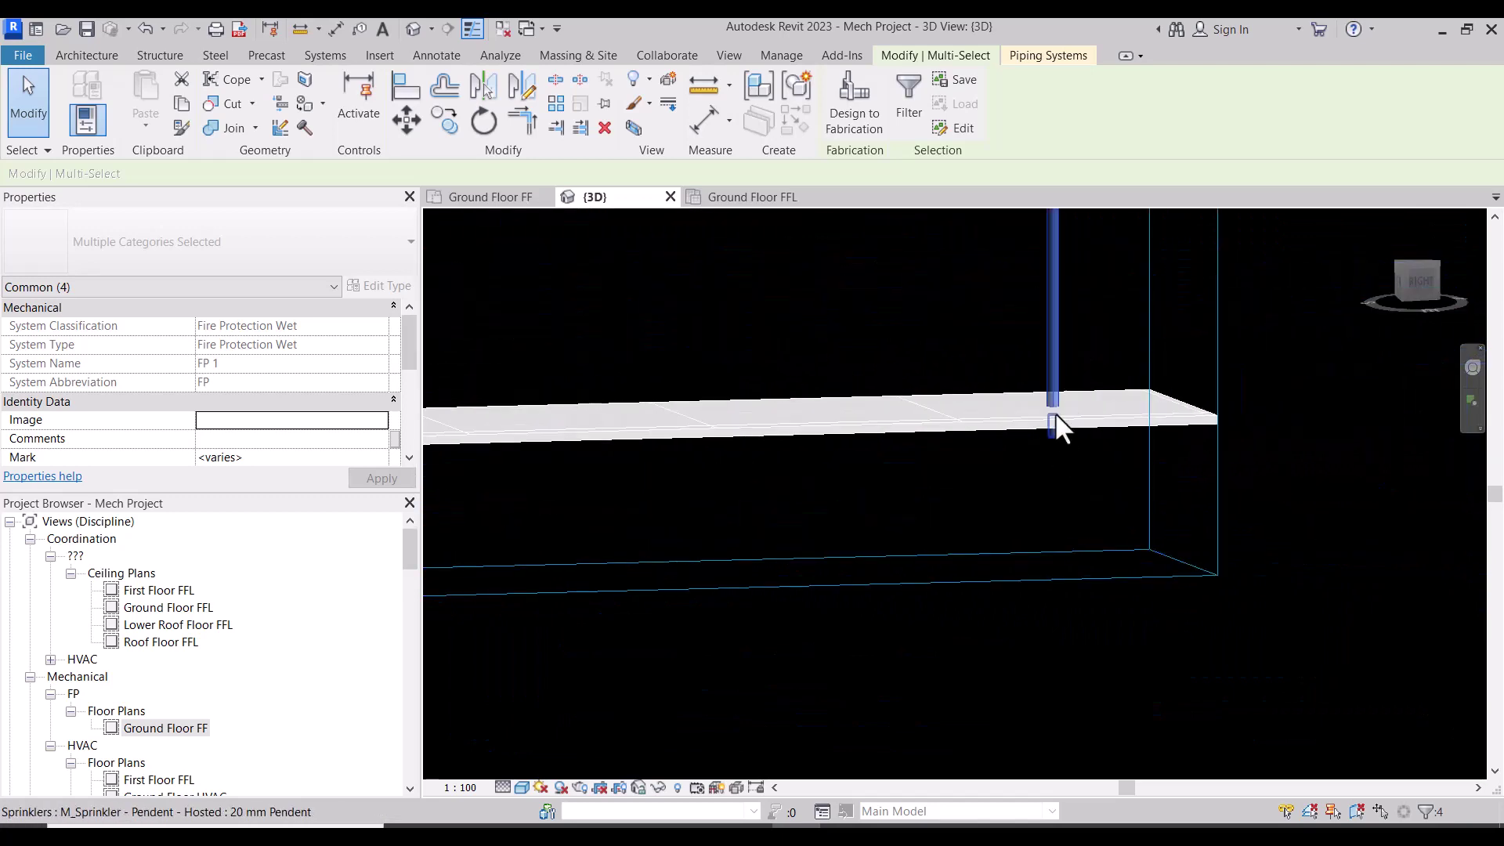
middle_click_drag(1044, 278, 1076, 583)
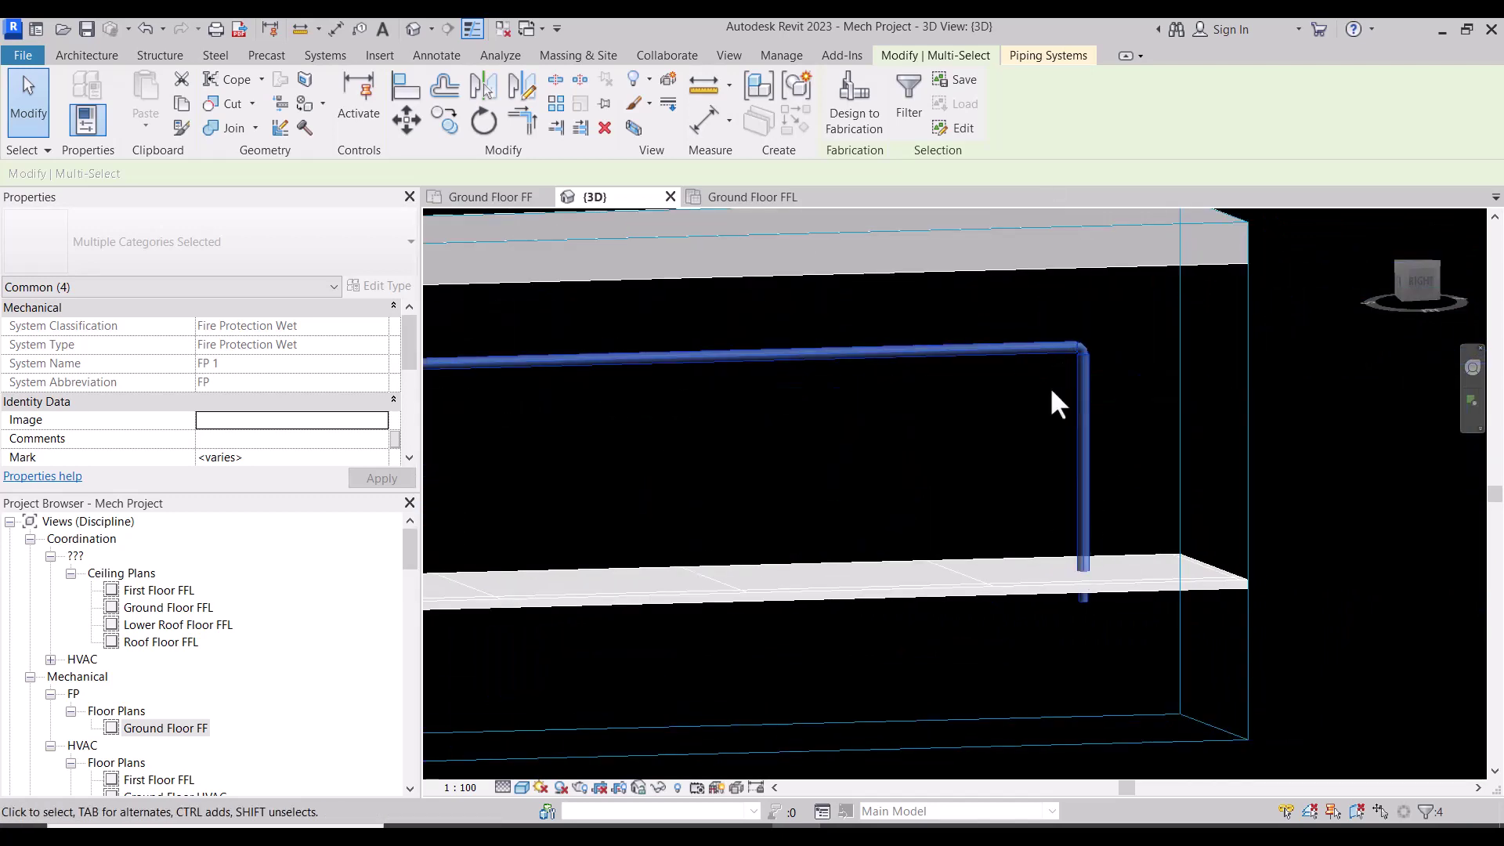
scroll(1148, 401, "down", 3)
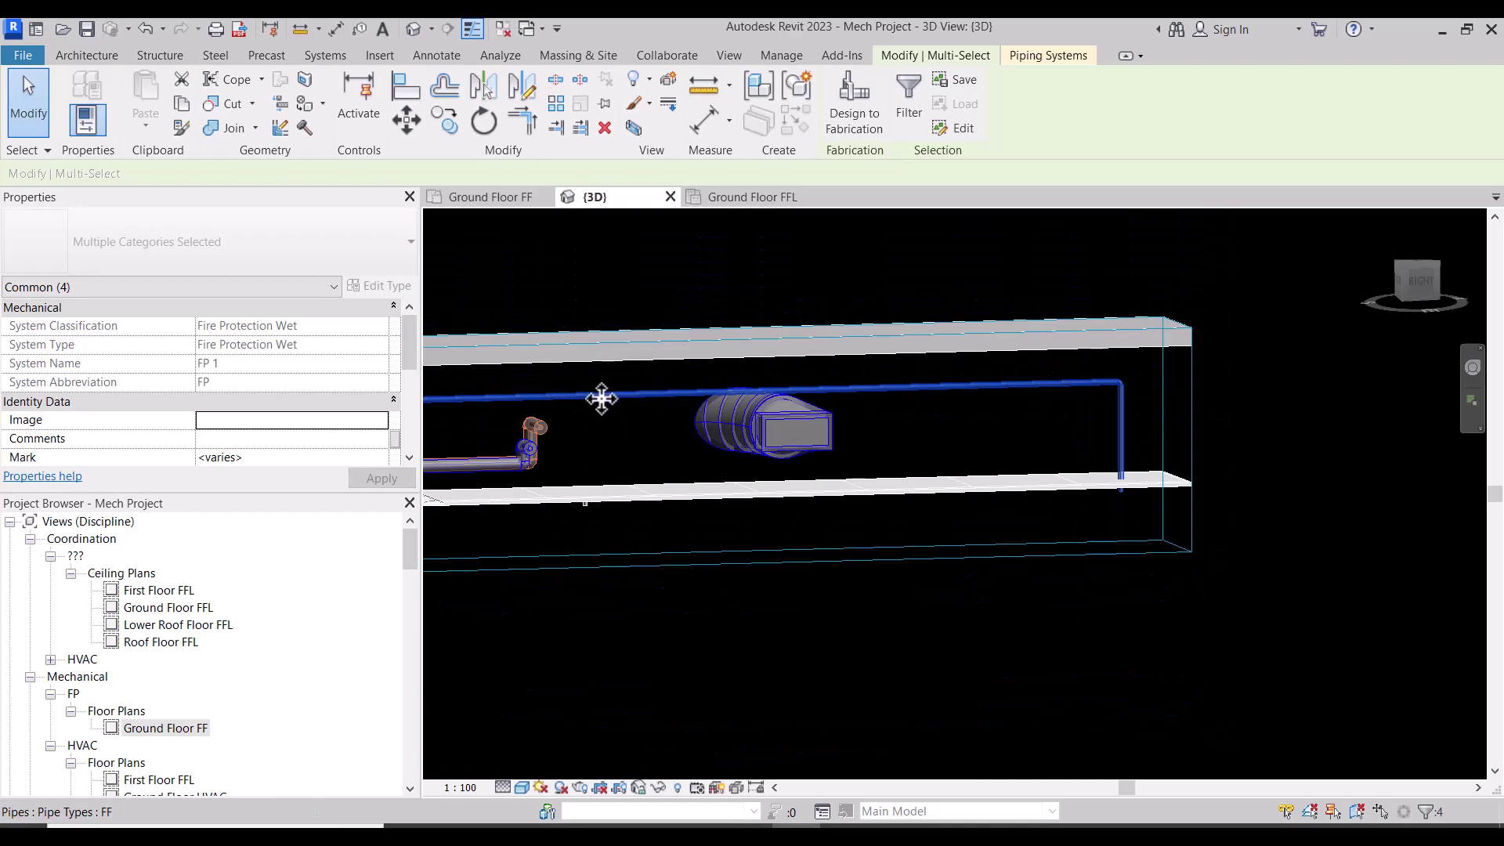
middle_click_drag(601, 398, 1128, 399)
scroll(600, 431, "up", 3)
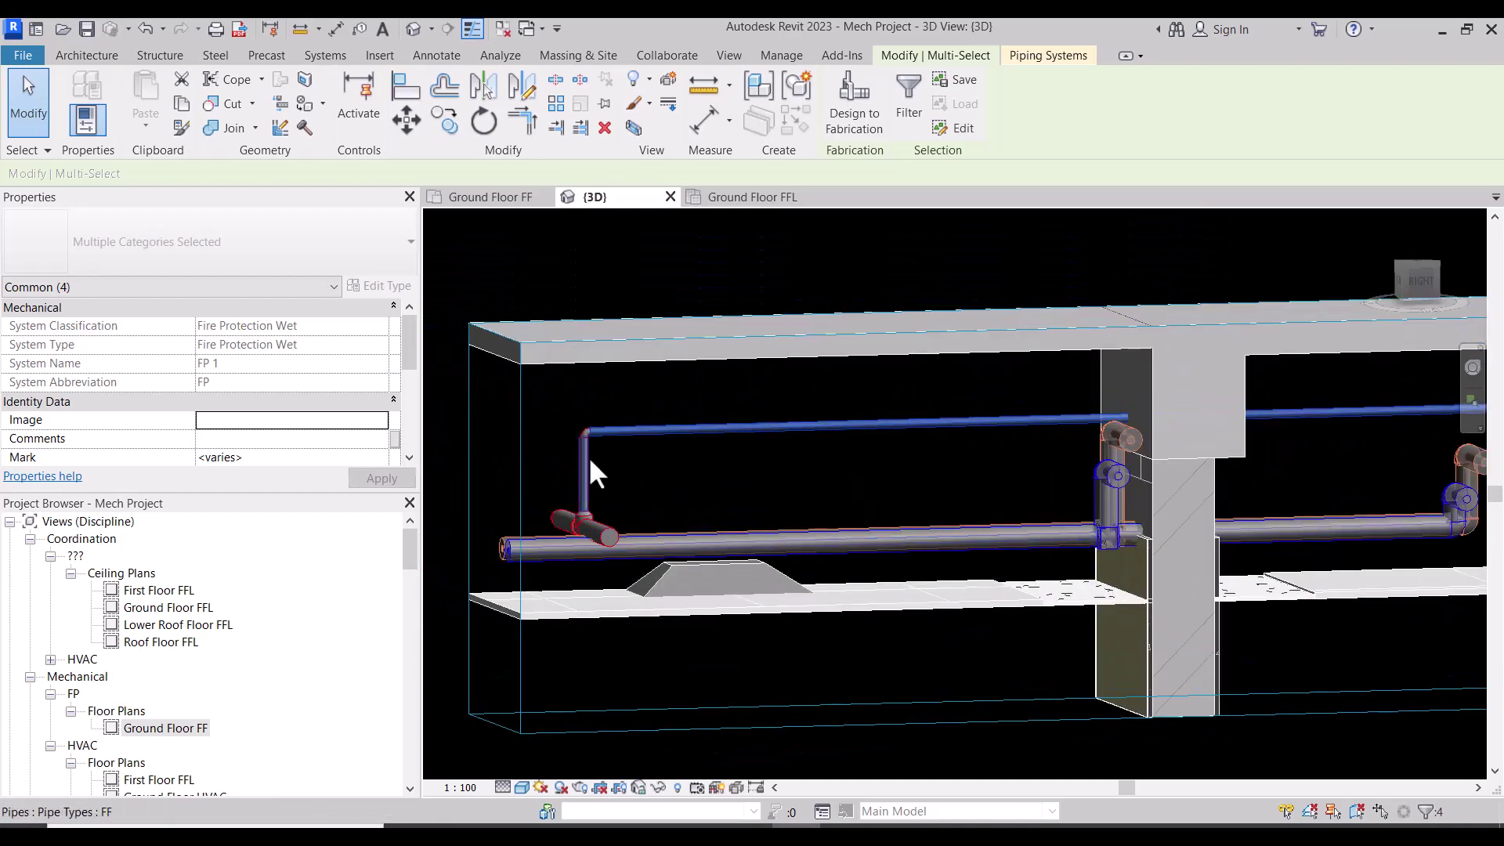
left_click(509, 196)
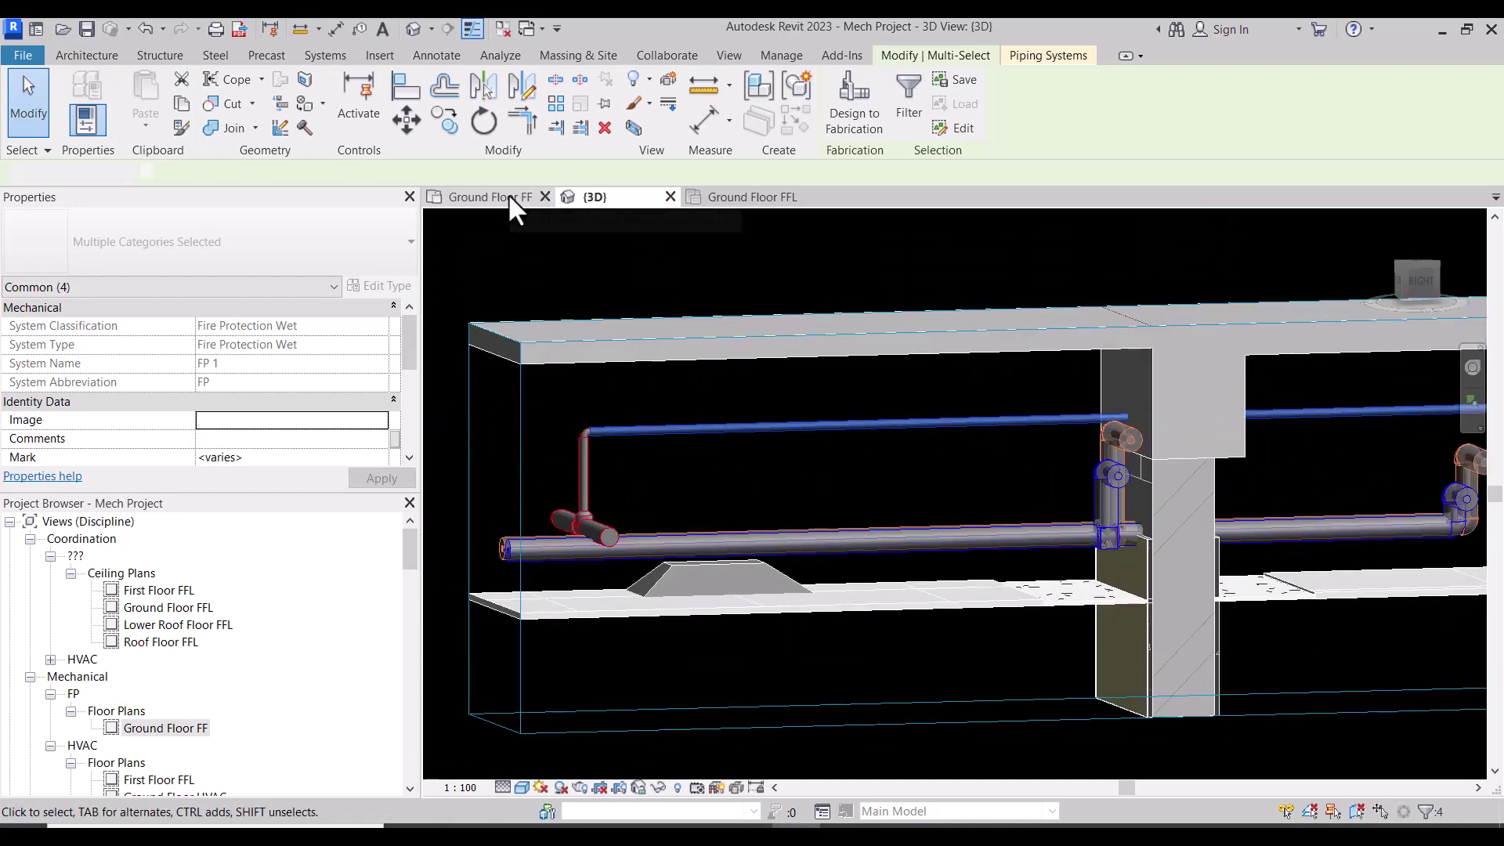
Clear the selection and check the upper Office sprinkler on the plan
scroll(677, 617, "up", 3)
key("Escape")
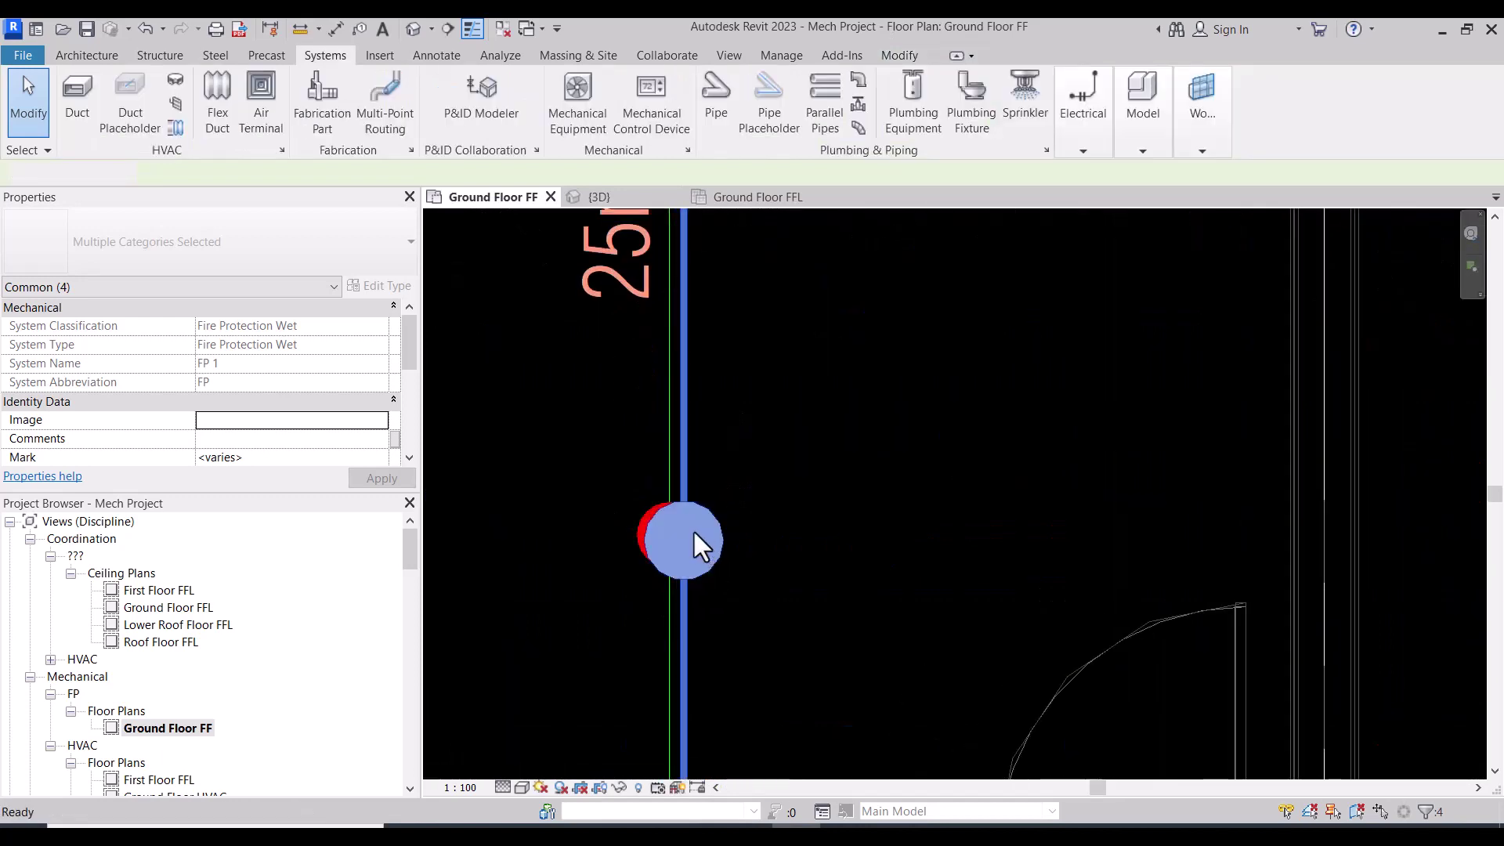
scroll(692, 529, "down", 3)
scroll(727, 316, "up", 2)
scroll(703, 330, "up", 2)
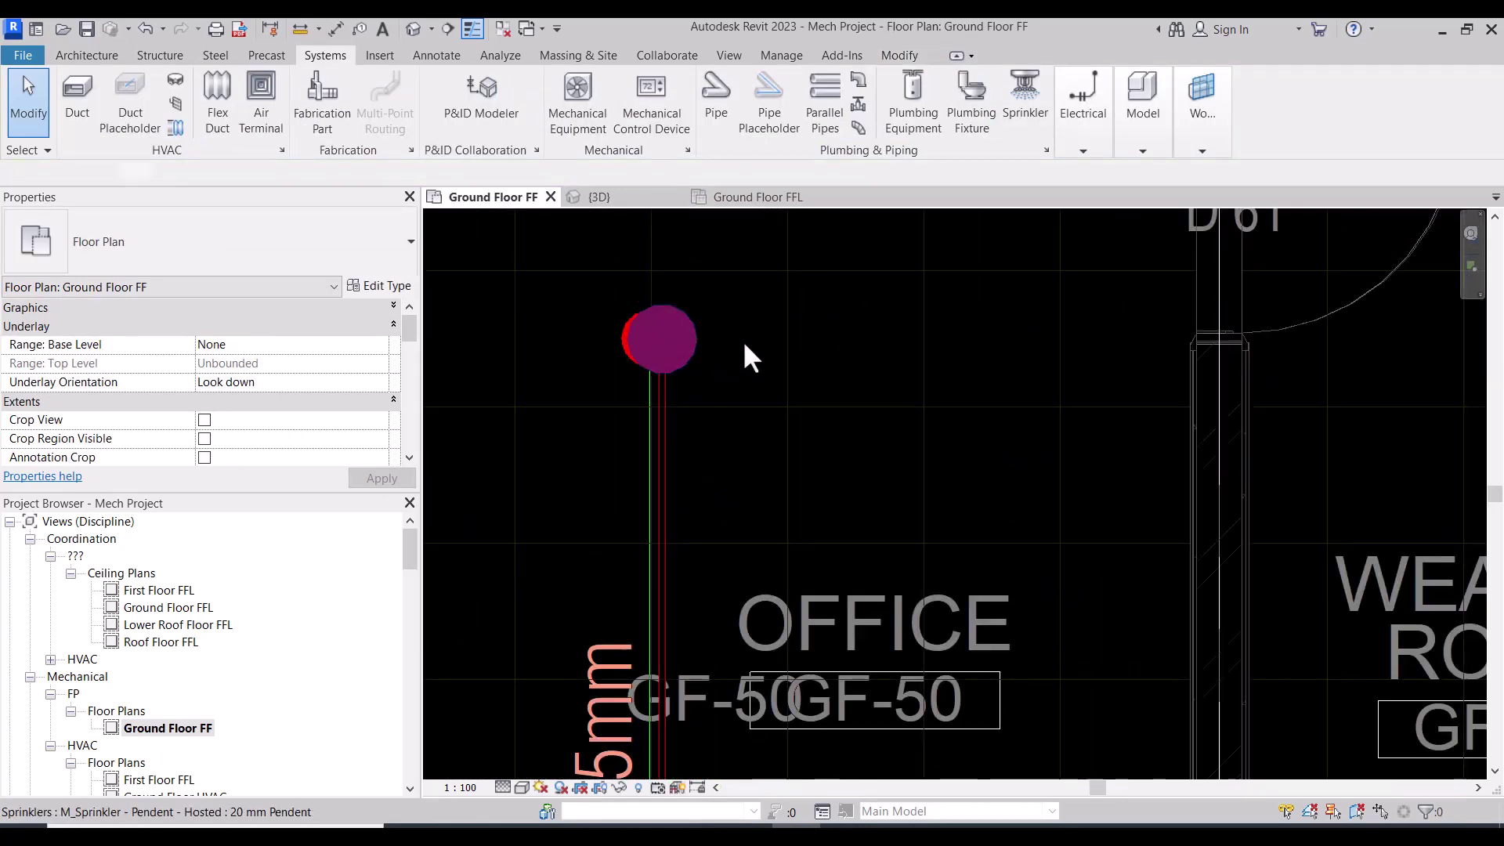
left_click(666, 325)
scroll(715, 324, "down", 1)
scroll(716, 345, "down", 1)
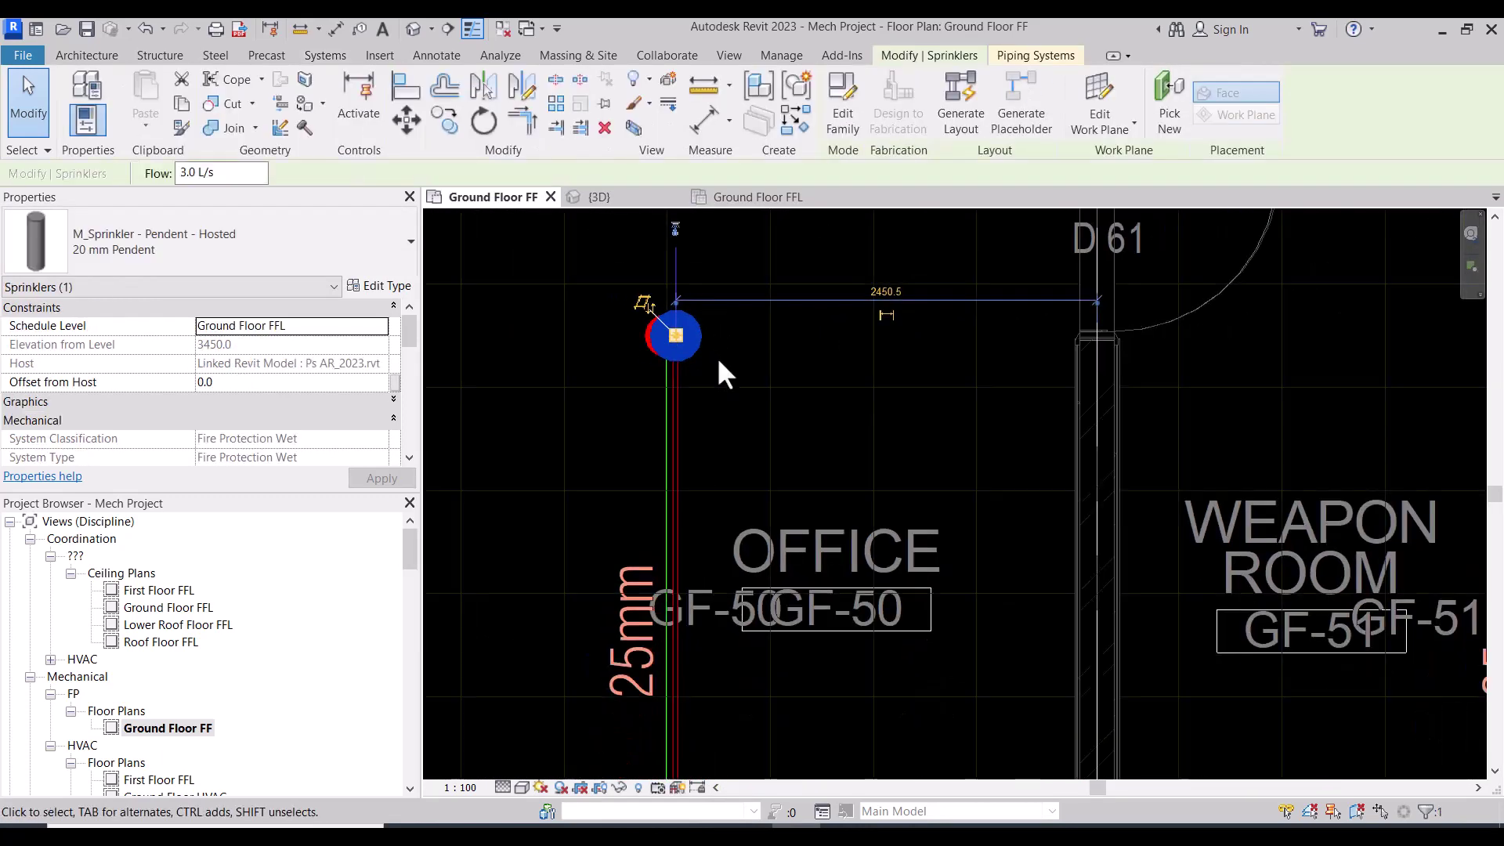
key("Escape")
Connect the second Office sprinkler into the adjacent 25mm pipe
scroll(717, 357, "down", 2)
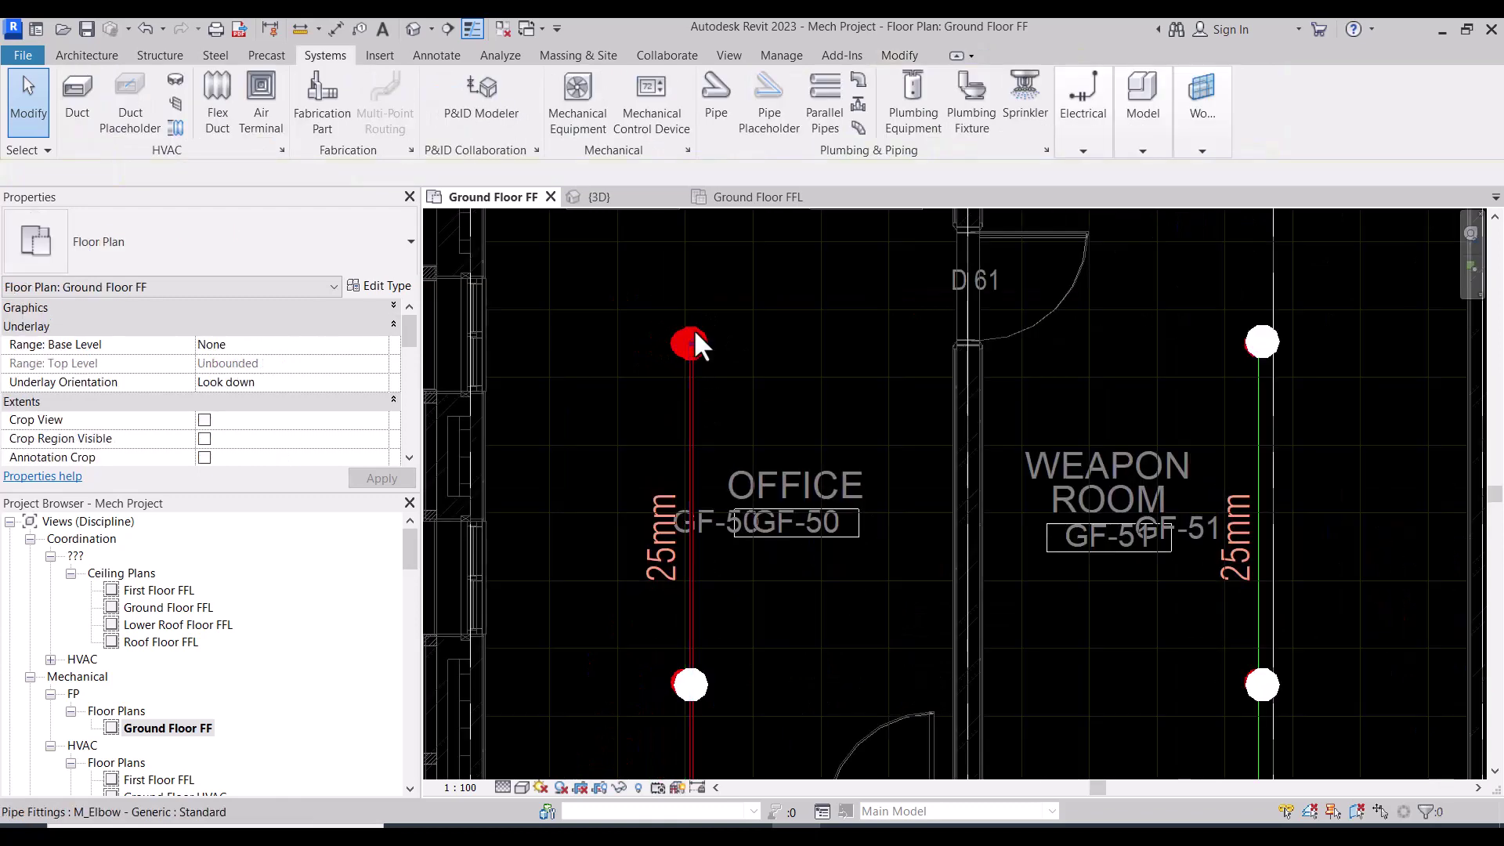
scroll(715, 345, "down", 2)
scroll(717, 564, "up", 4)
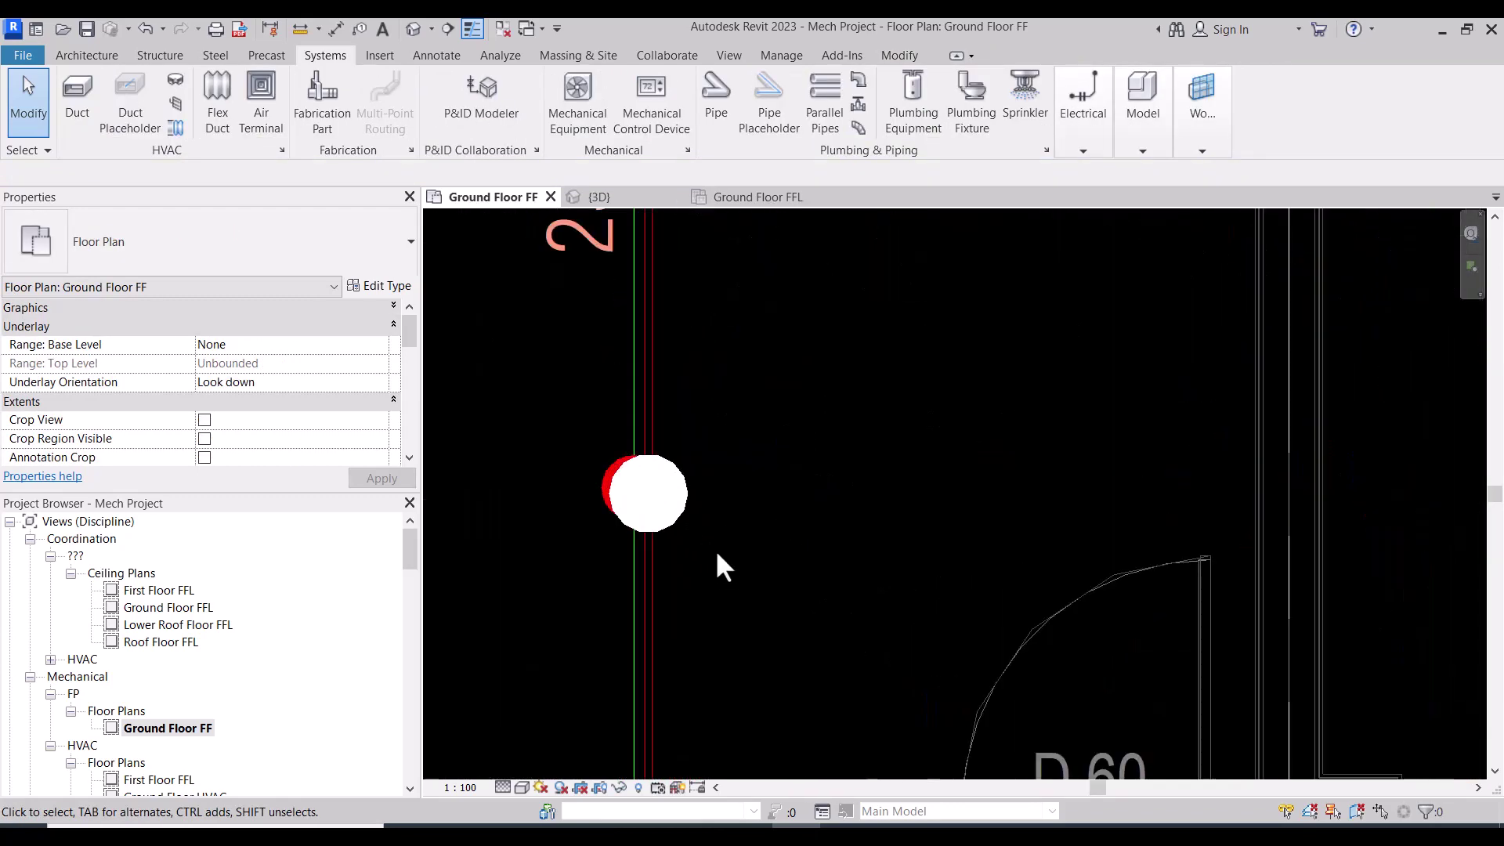
left_click(684, 506)
key("Escape")
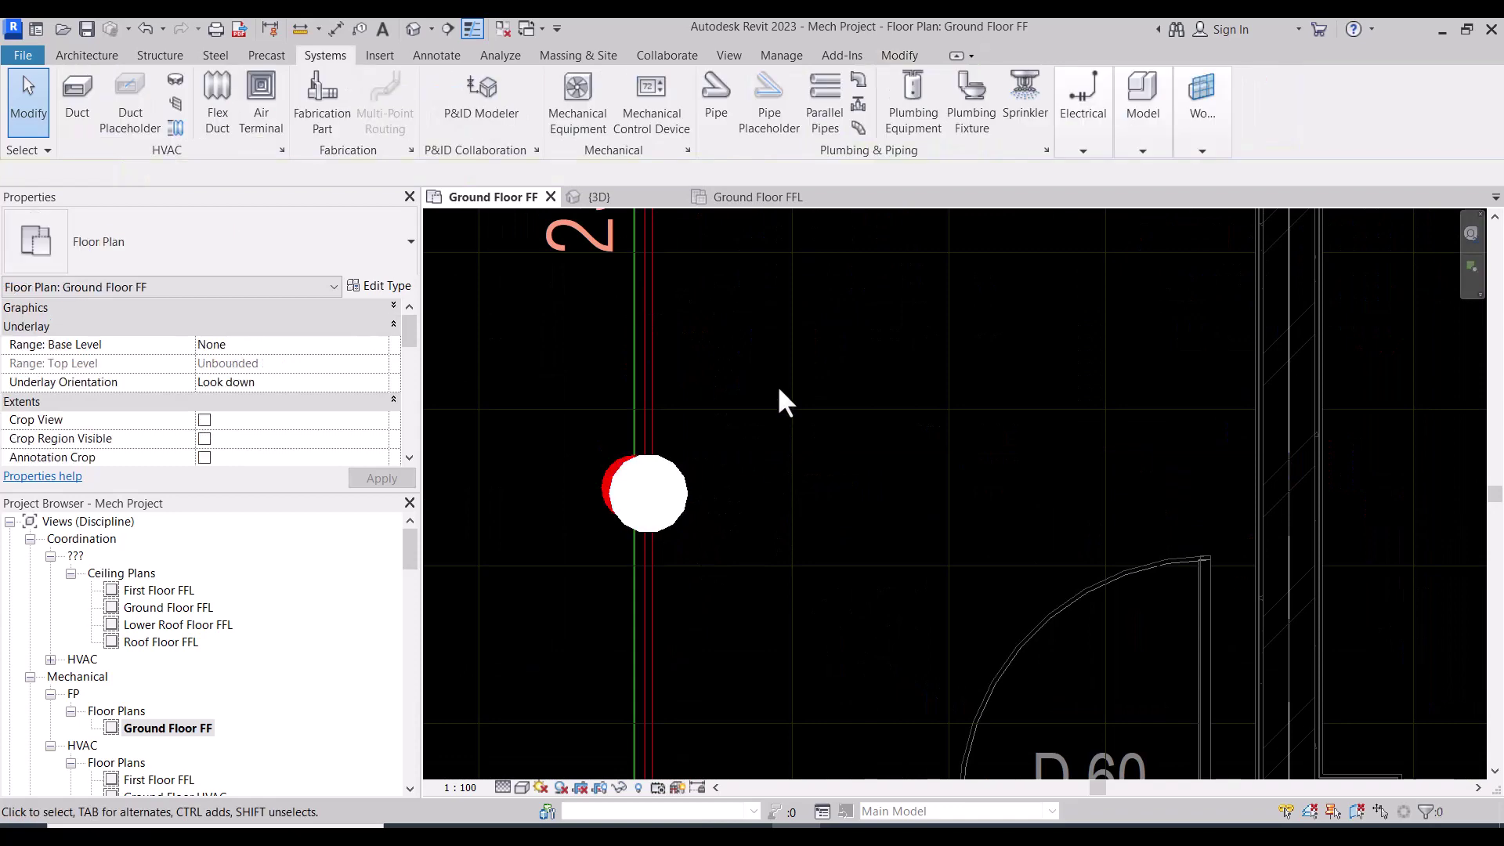
scroll(776, 398, "down", 2)
left_click(783, 525)
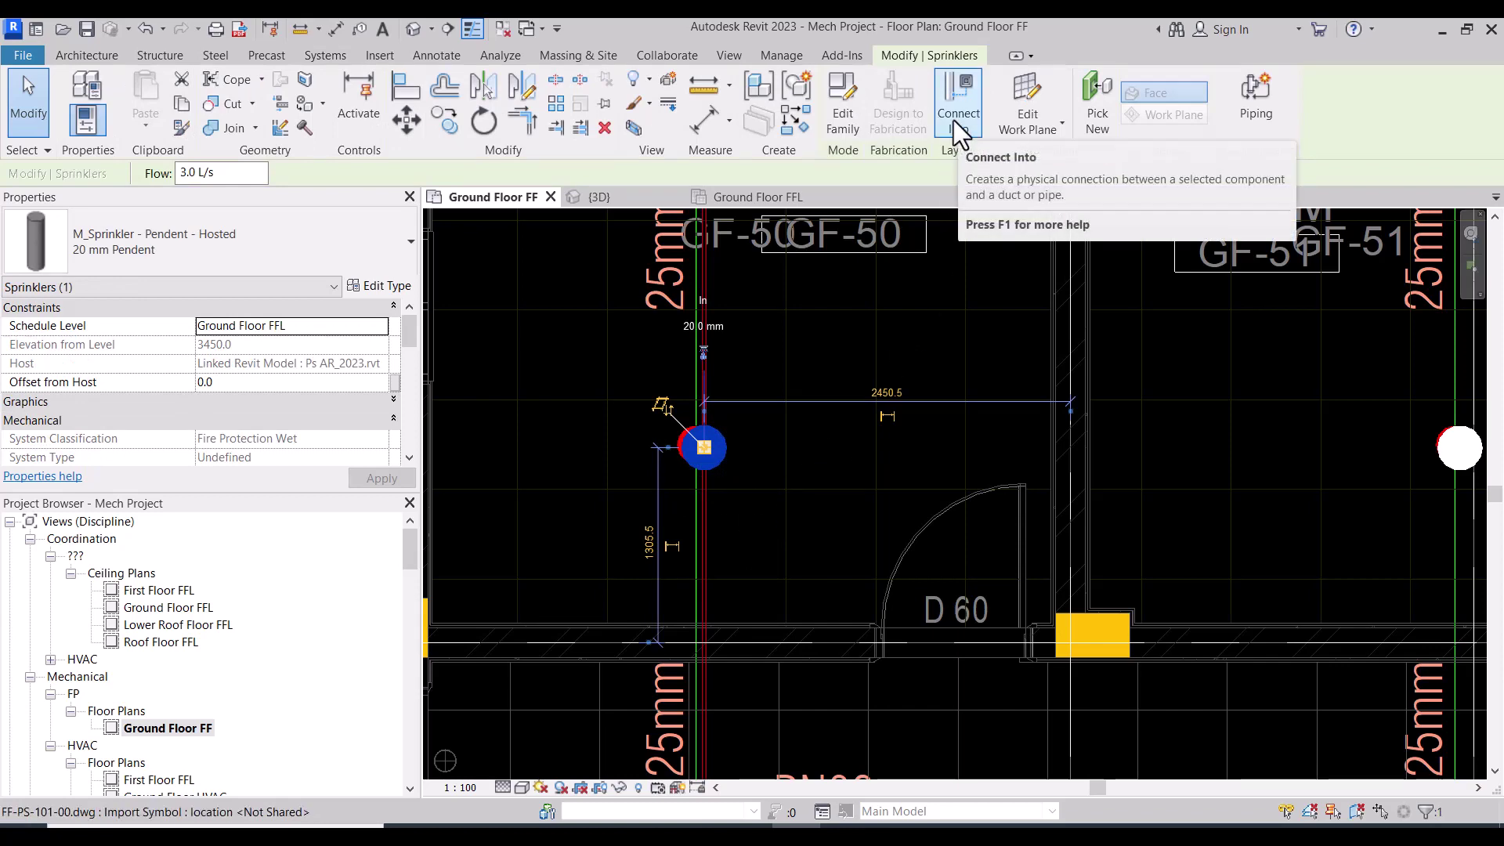
key("Escape")
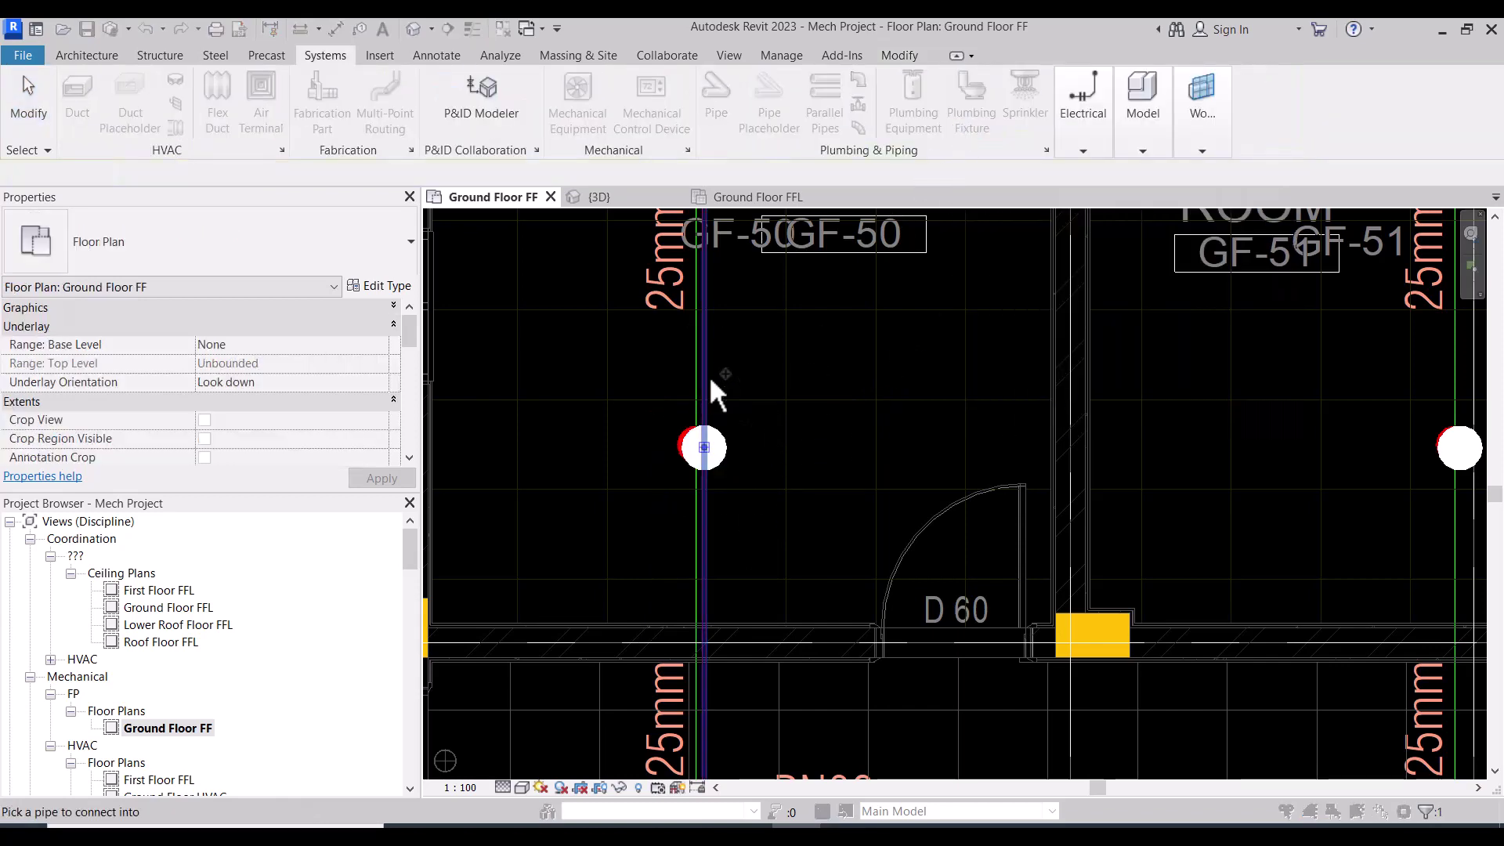
left_click(710, 380)
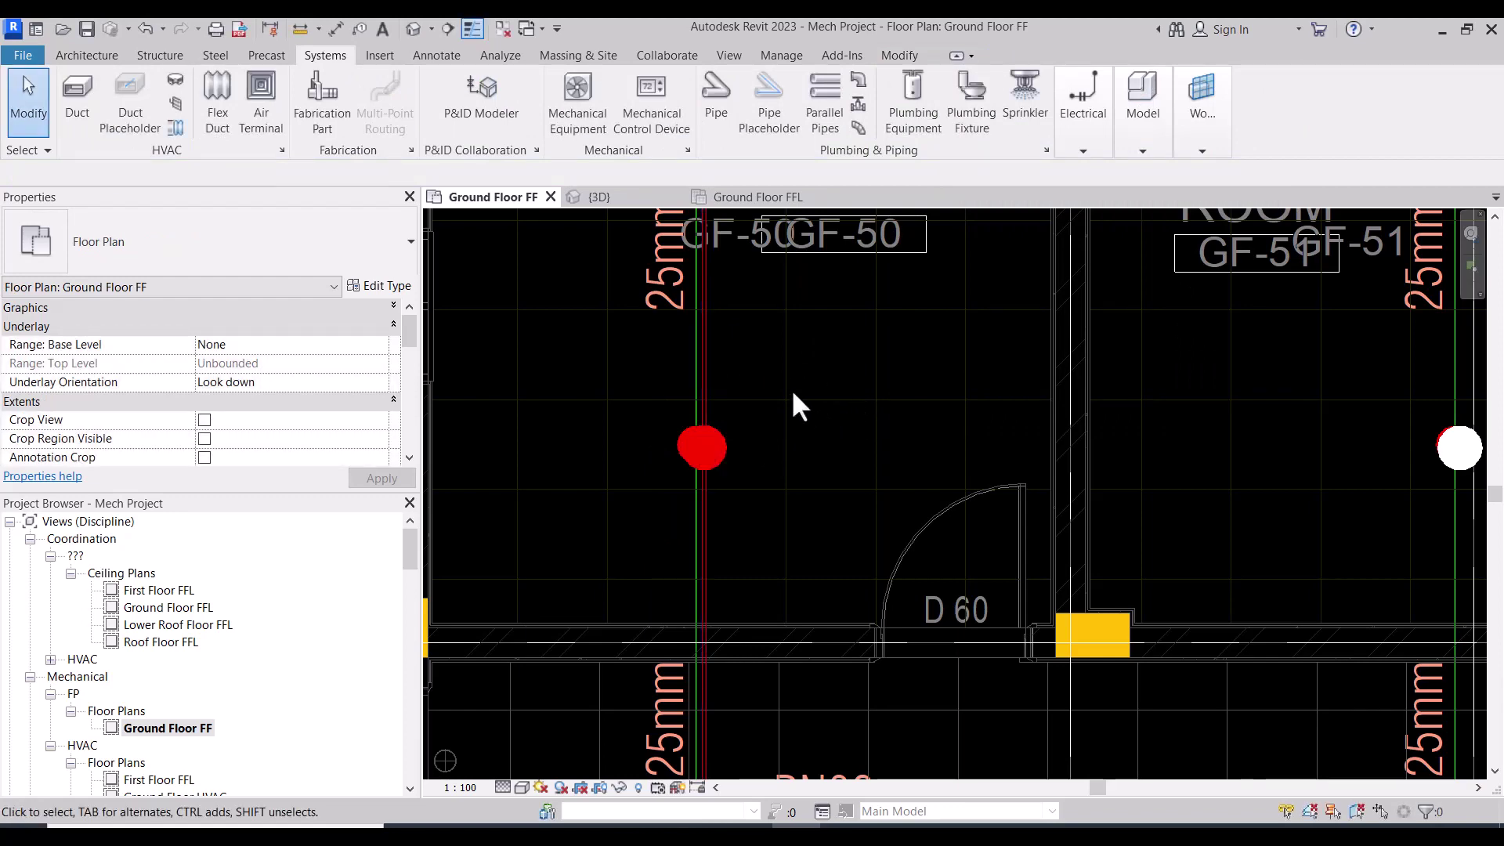
scroll(791, 392, "down", 2)
Review the new connection in the 3D view before returning to the Ground Floor FF plan
left_click(652, 195)
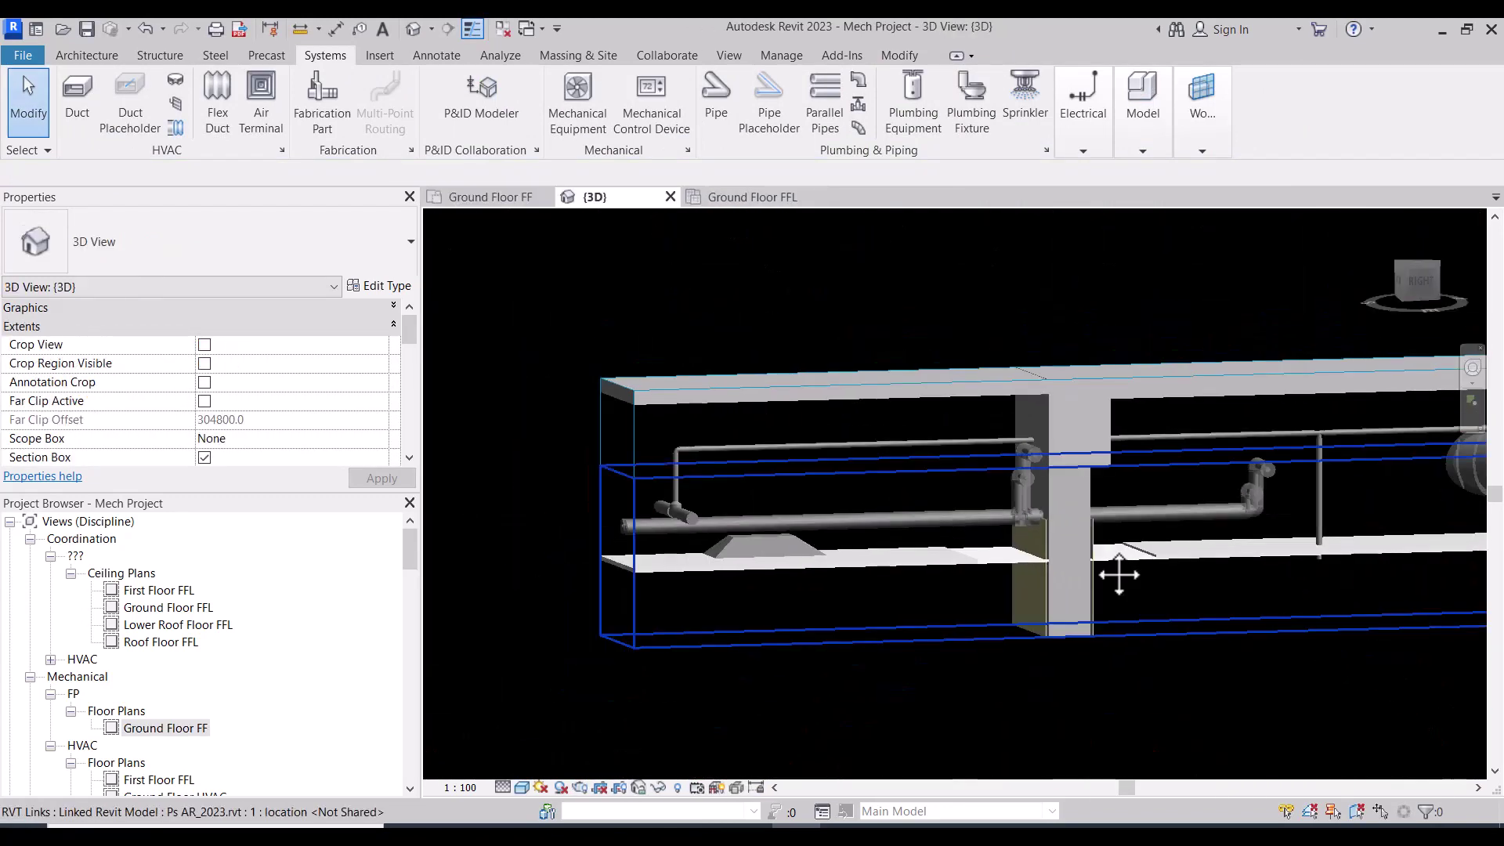
scroll(1037, 463, "up", 2)
middle_click_drag(1046, 542, 1134, 537)
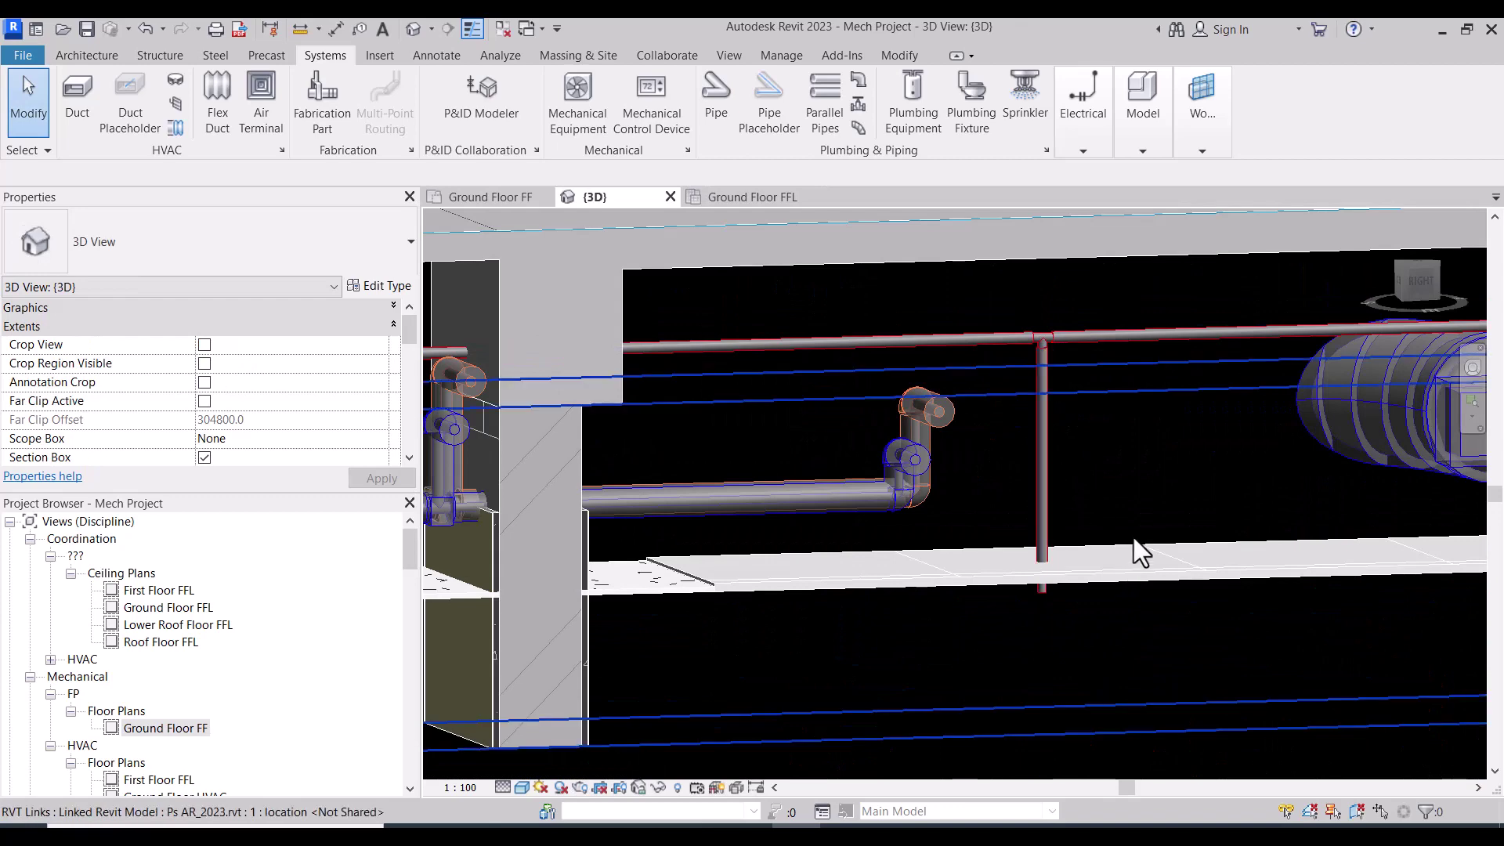
scroll(1134, 537, "down", 2)
left_click(510, 194)
Use the existing Office branch pipe as a template with Create Similar (CS)
scroll(849, 542, "down", 1)
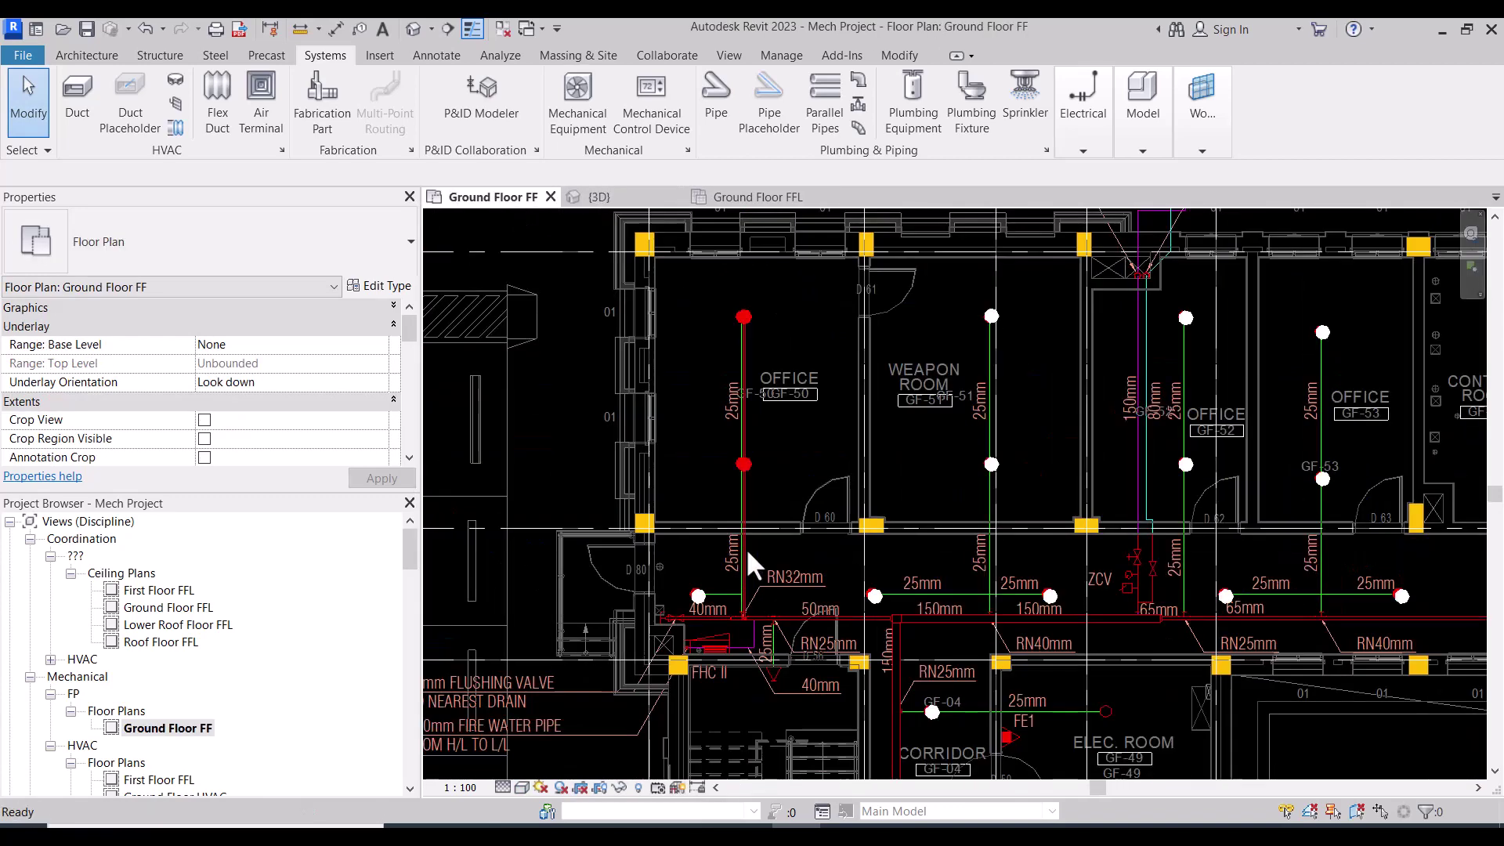
scroll(745, 548, "down", 1)
scroll(802, 570, "up", 1)
scroll(730, 560, "up", 1)
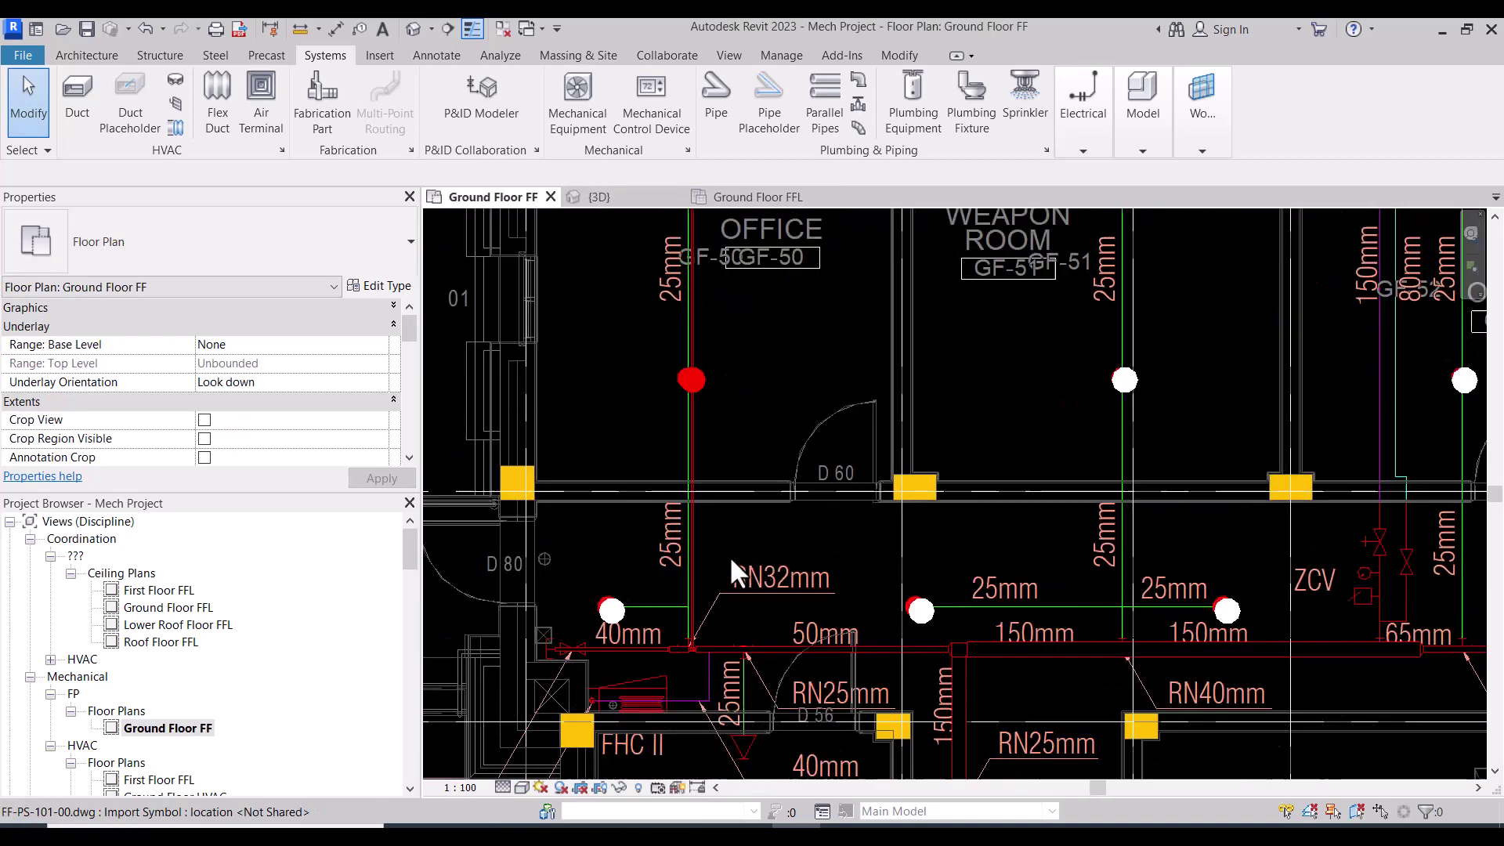
scroll(697, 561, "up", 2)
left_click(679, 540)
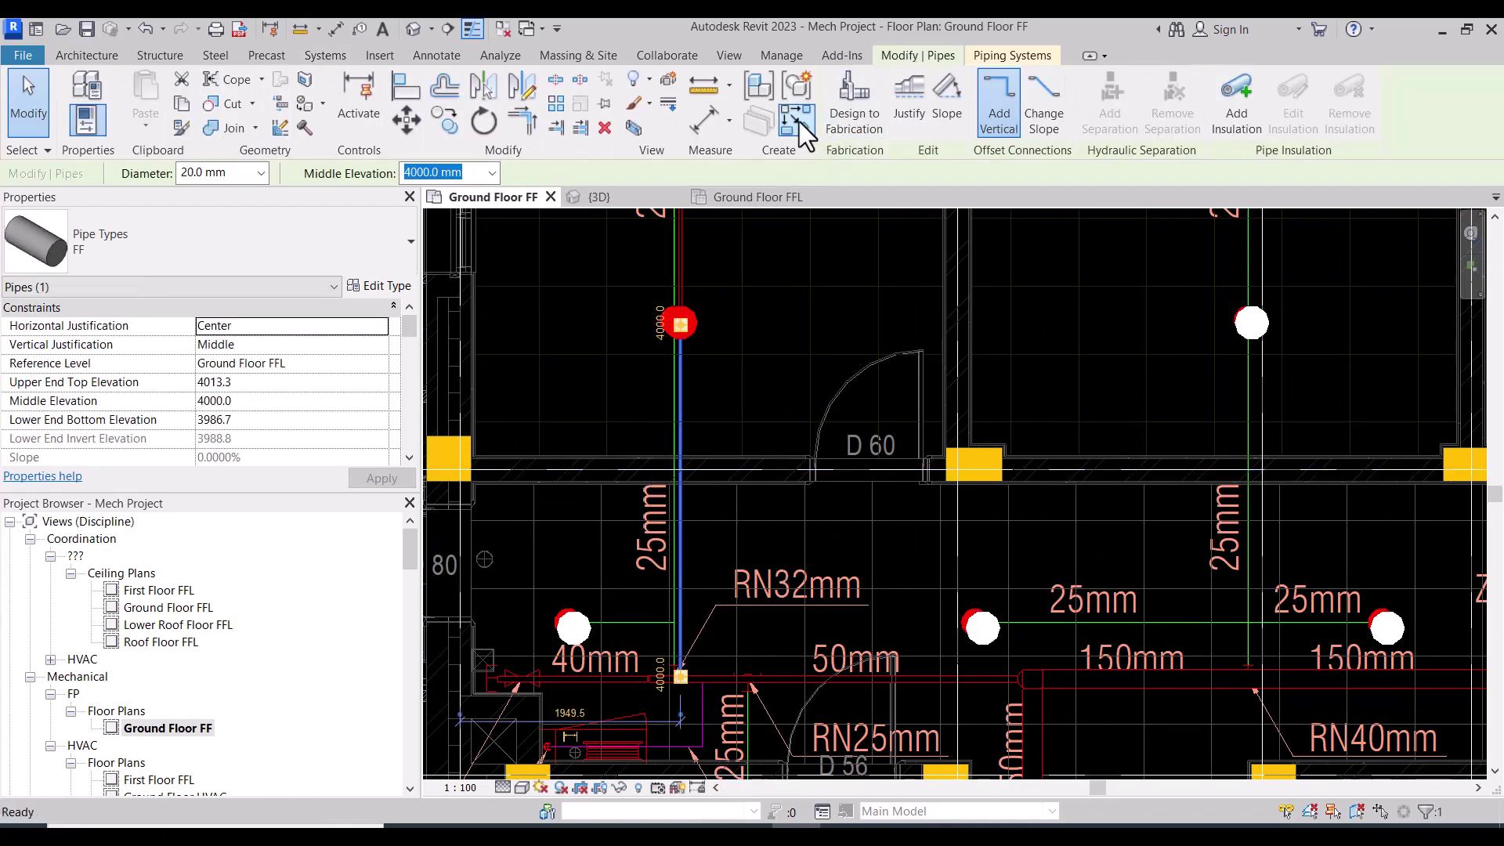
key("c")
key("s")
Draw the 20 mm pipe from the main at Grid C up into the Weapon Room
scroll(681, 438, "down", 2)
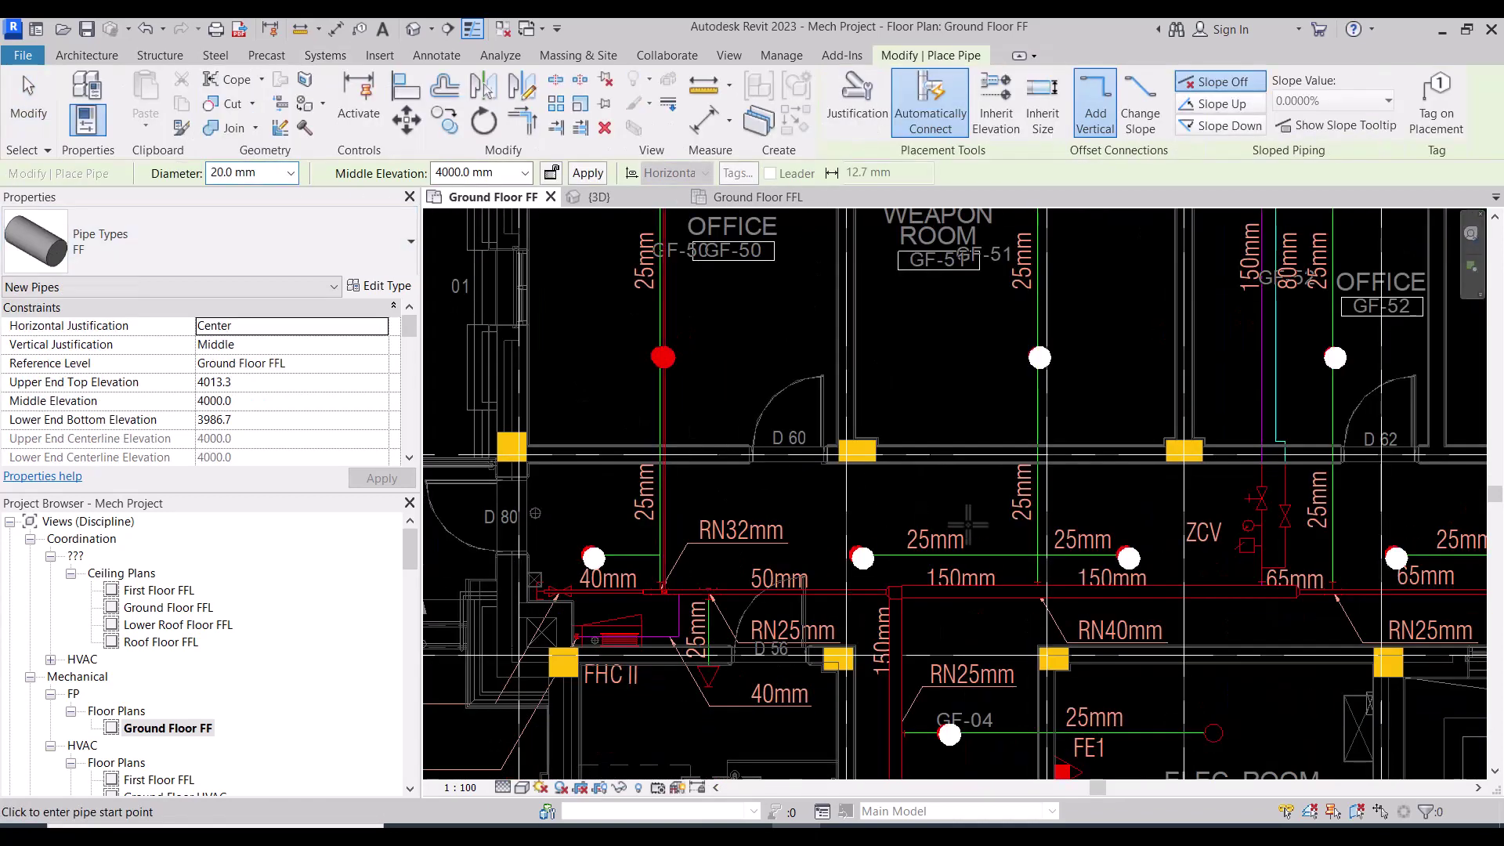
middle_click_drag(877, 574, 650, 607)
scroll(752, 429, "down", 3)
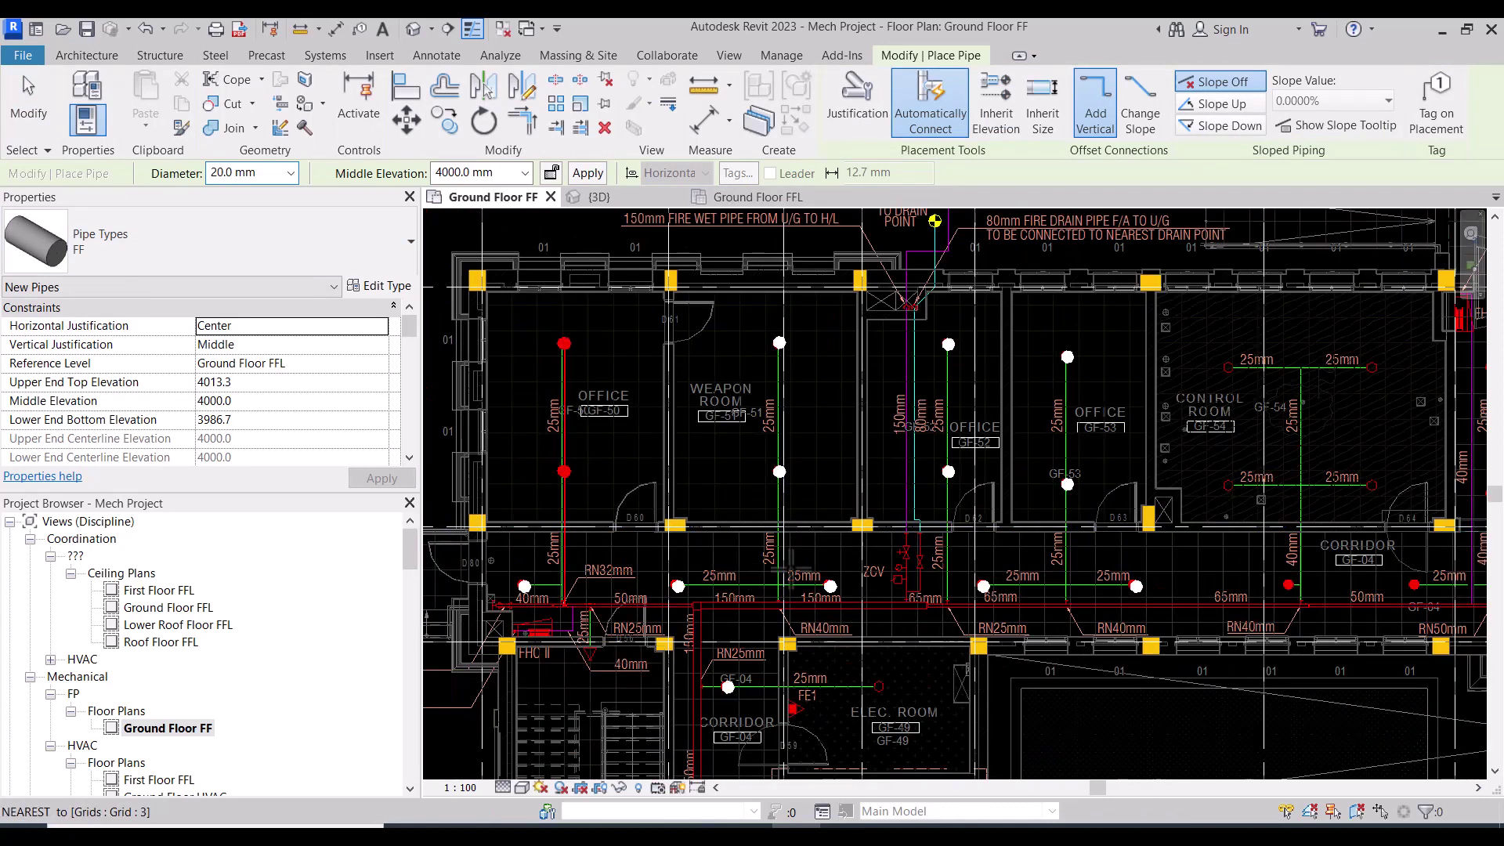
scroll(752, 429, "up", 5)
left_click(758, 461)
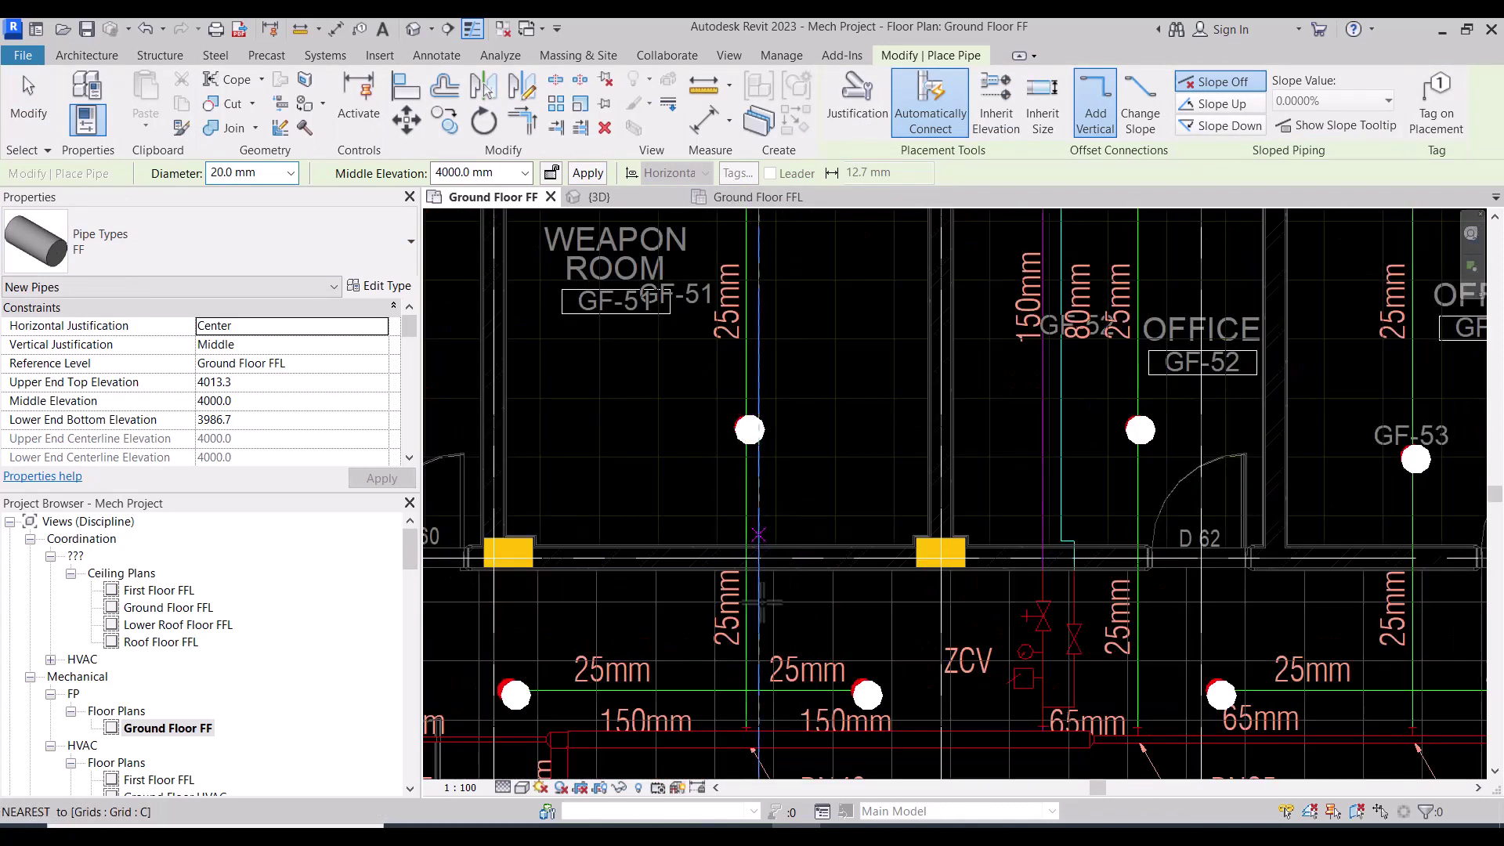
left_click(757, 739)
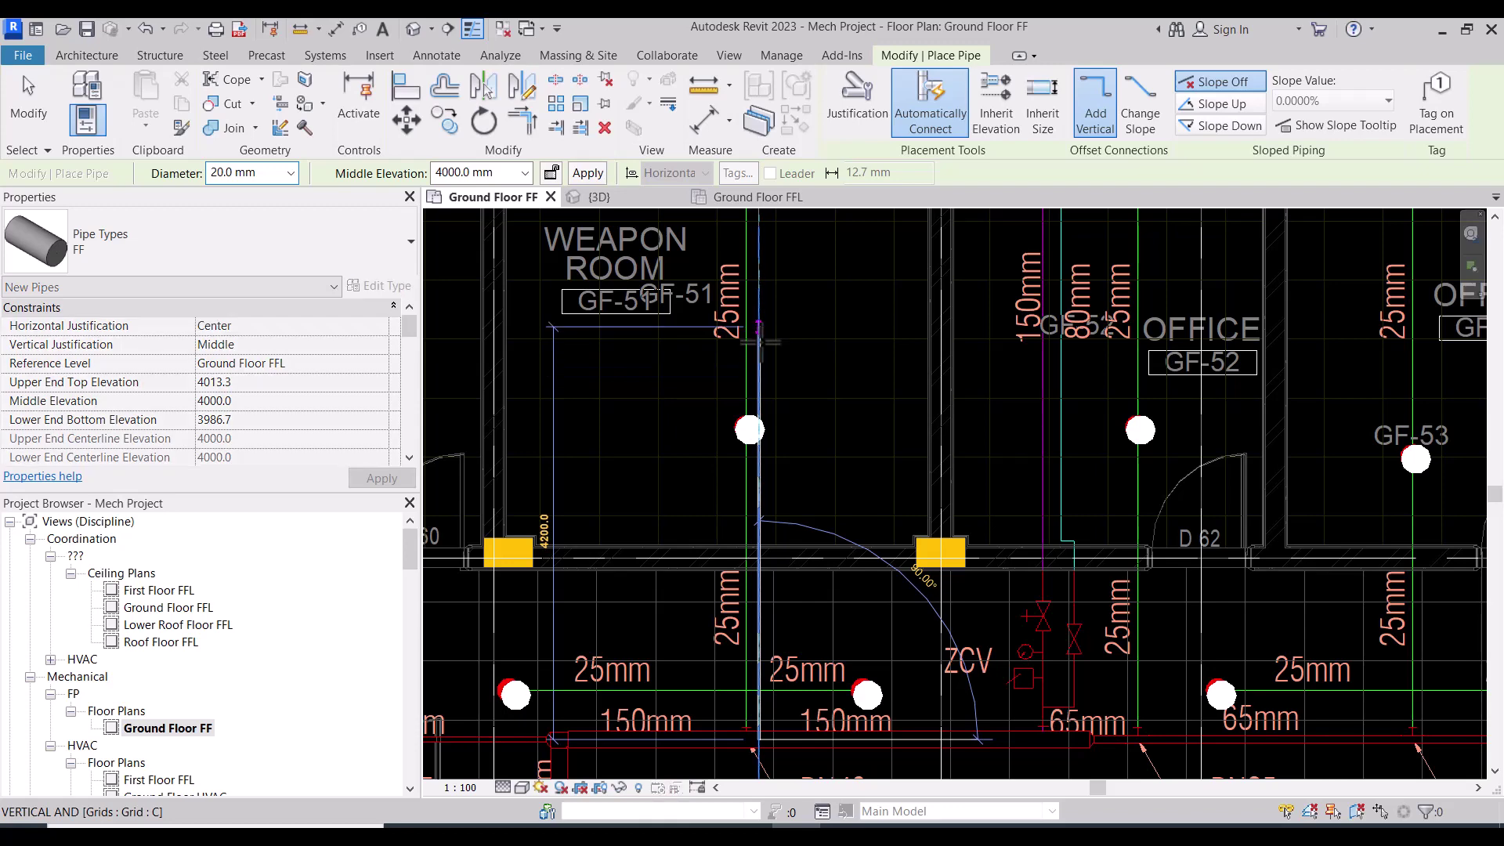
scroll(773, 441, "up", 3)
left_click(772, 442)
Finish placing pipes and bring the Weapon Room sprinkler into view
scroll(773, 442, "down", 3)
key("Escape")
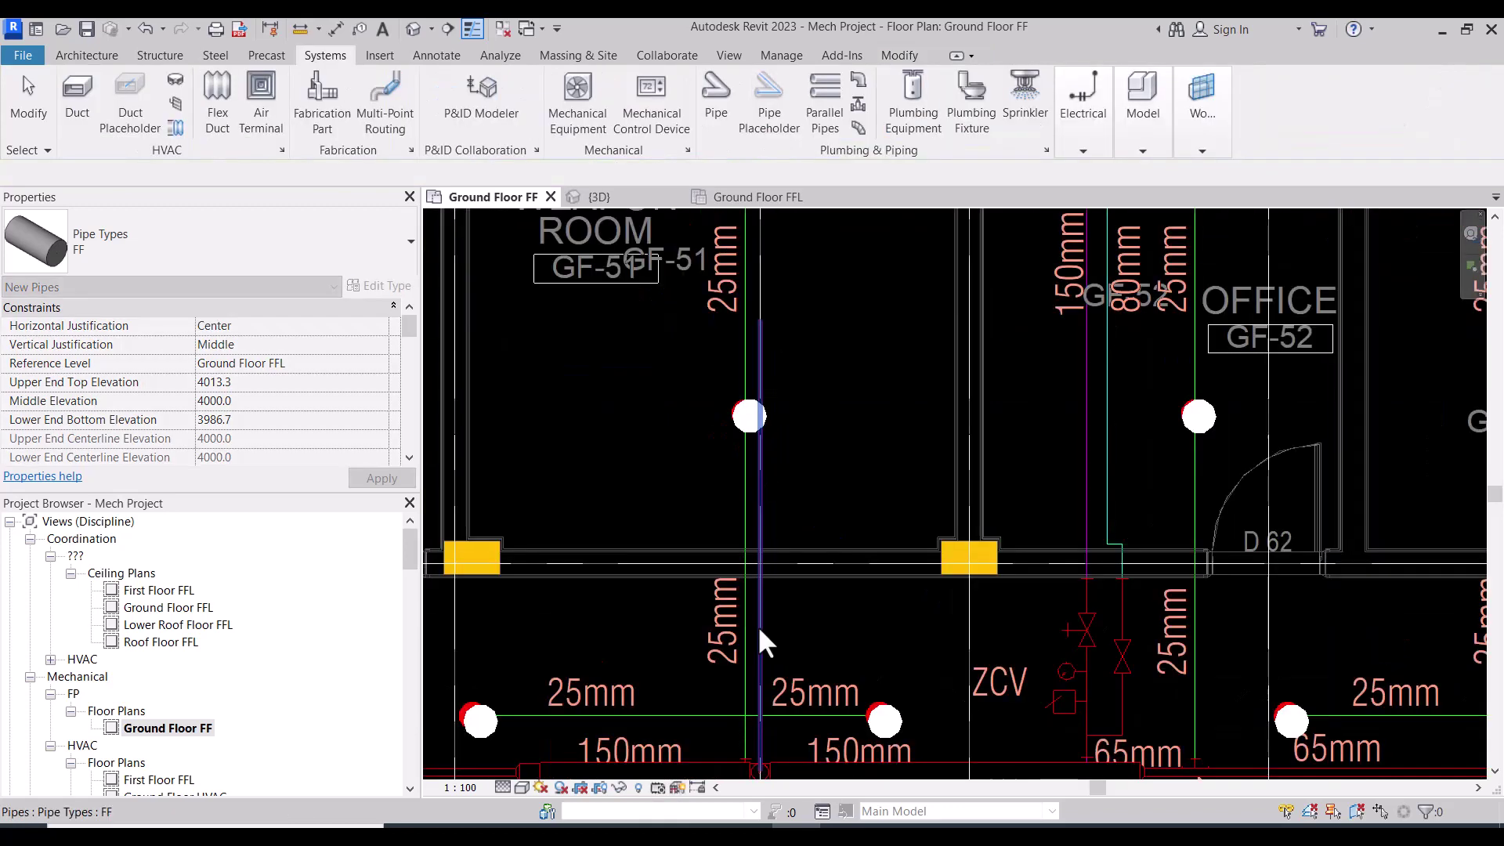
key("Escape")
scroll(760, 655, "up", 1)
scroll(754, 659, "up", 2)
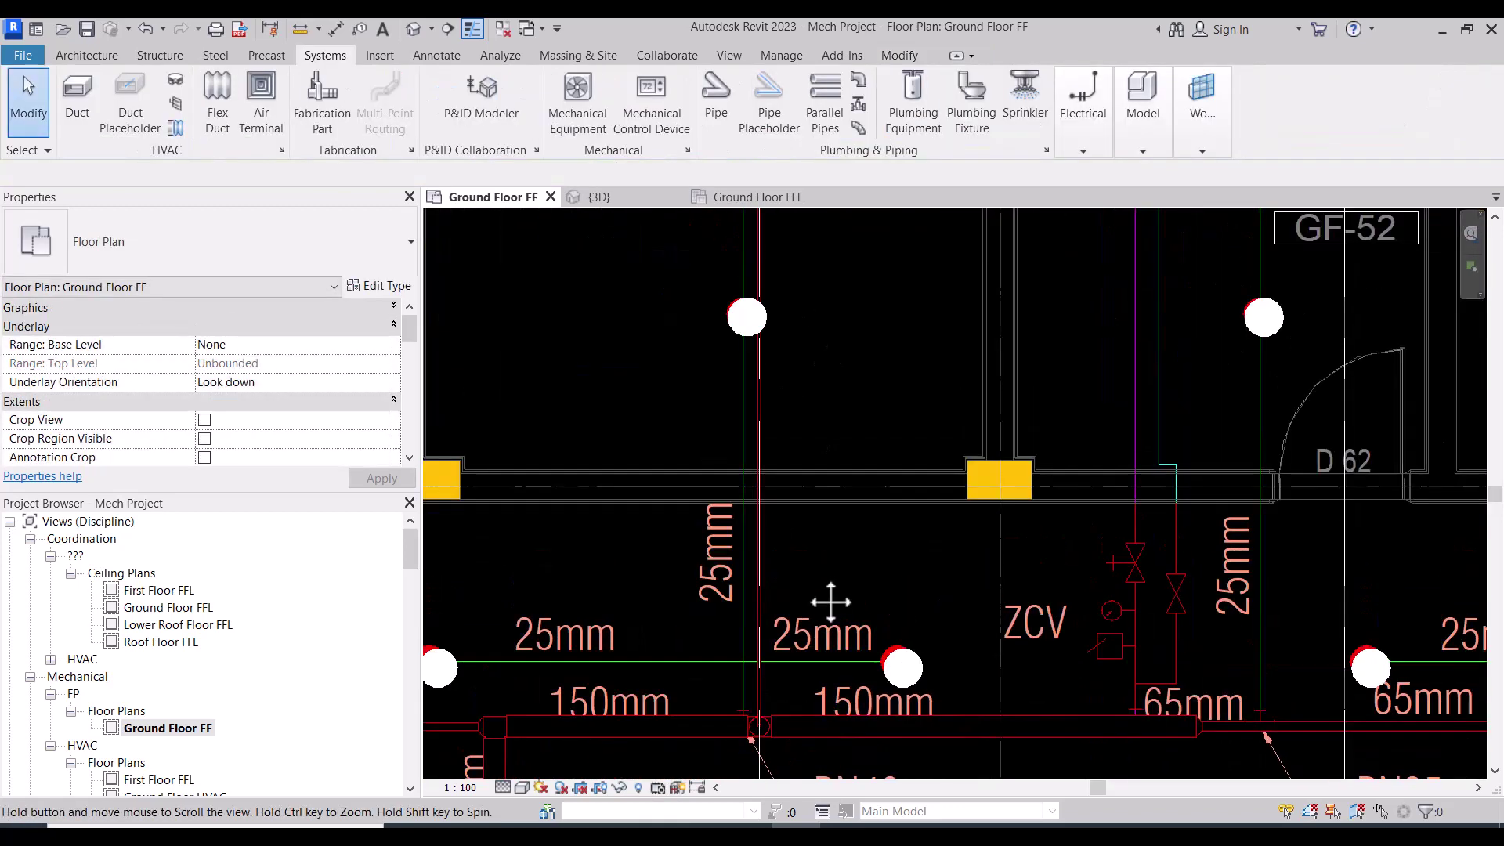
middle_click_drag(826, 604, 760, 559)
scroll(760, 559, "up", 3)
scroll(689, 470, "down", 2)
scroll(689, 470, "down", 1)
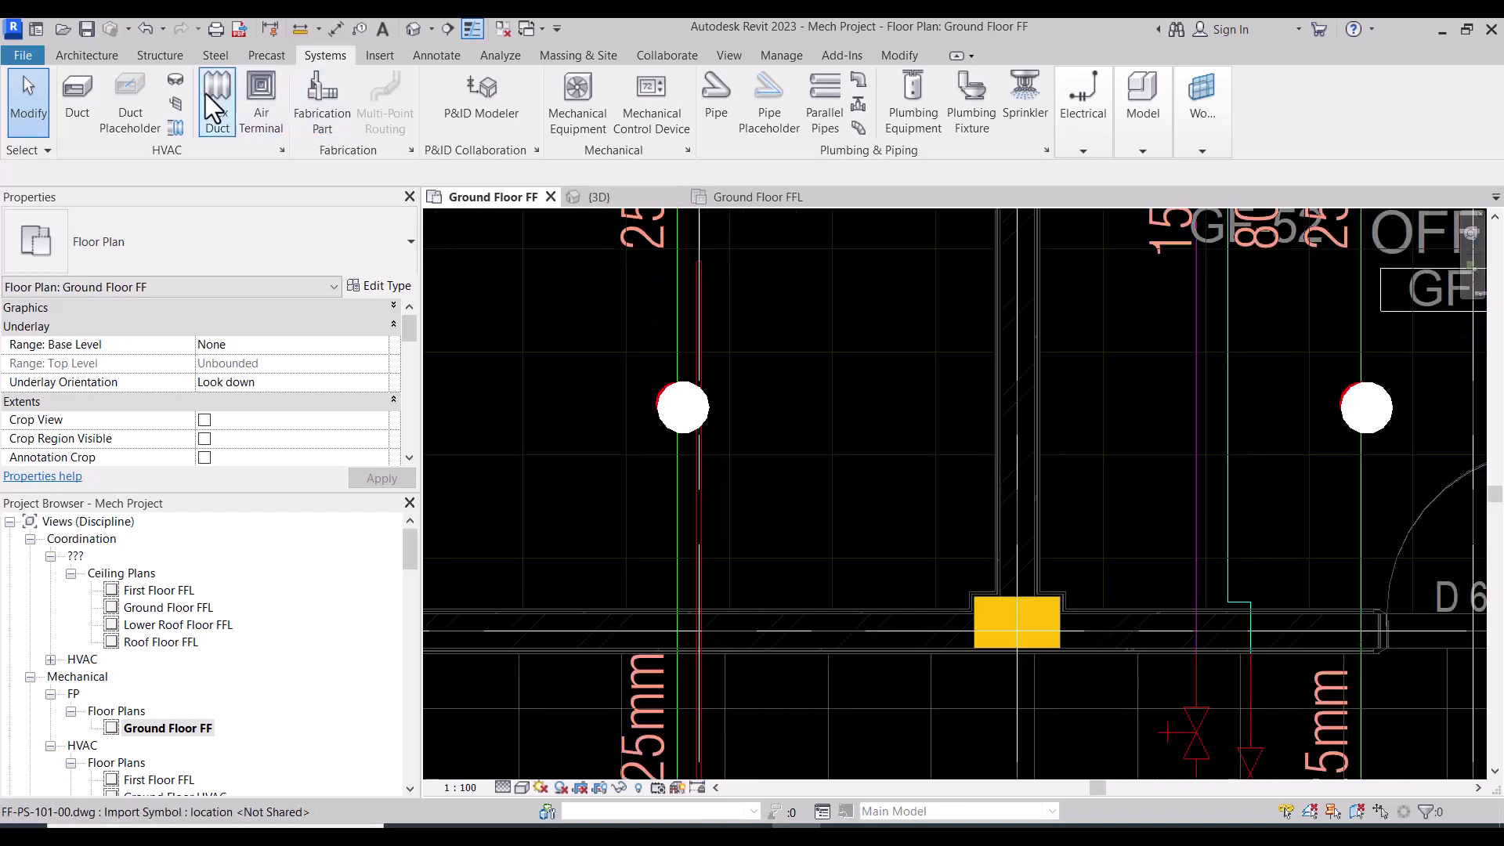
key("d")
Try aligning the Weapon Room branch pipe to the sprinkler's centreline, then cancel to retry
left_click(699, 298)
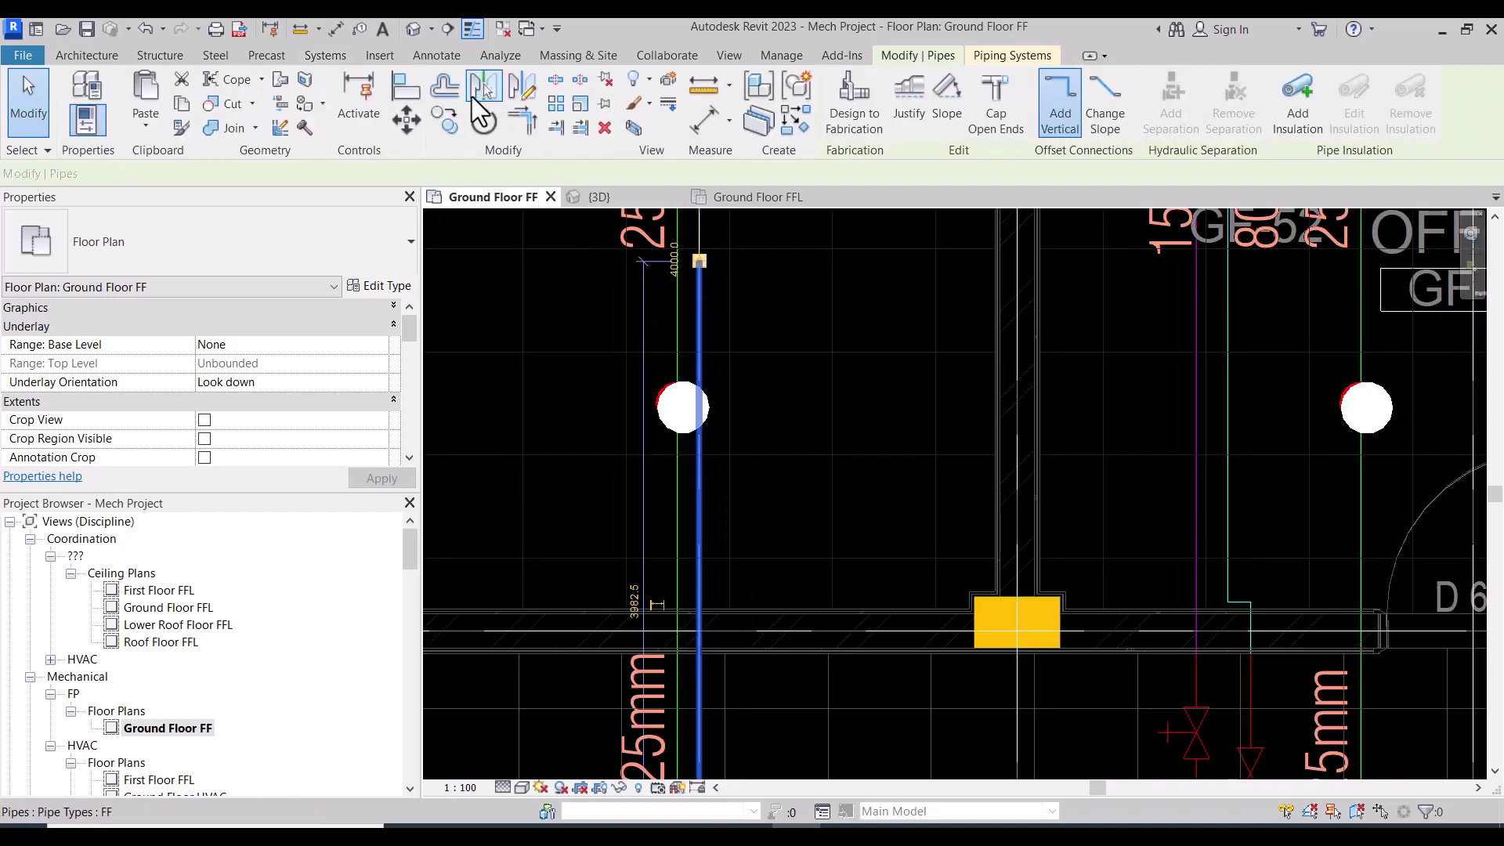
left_click(401, 91)
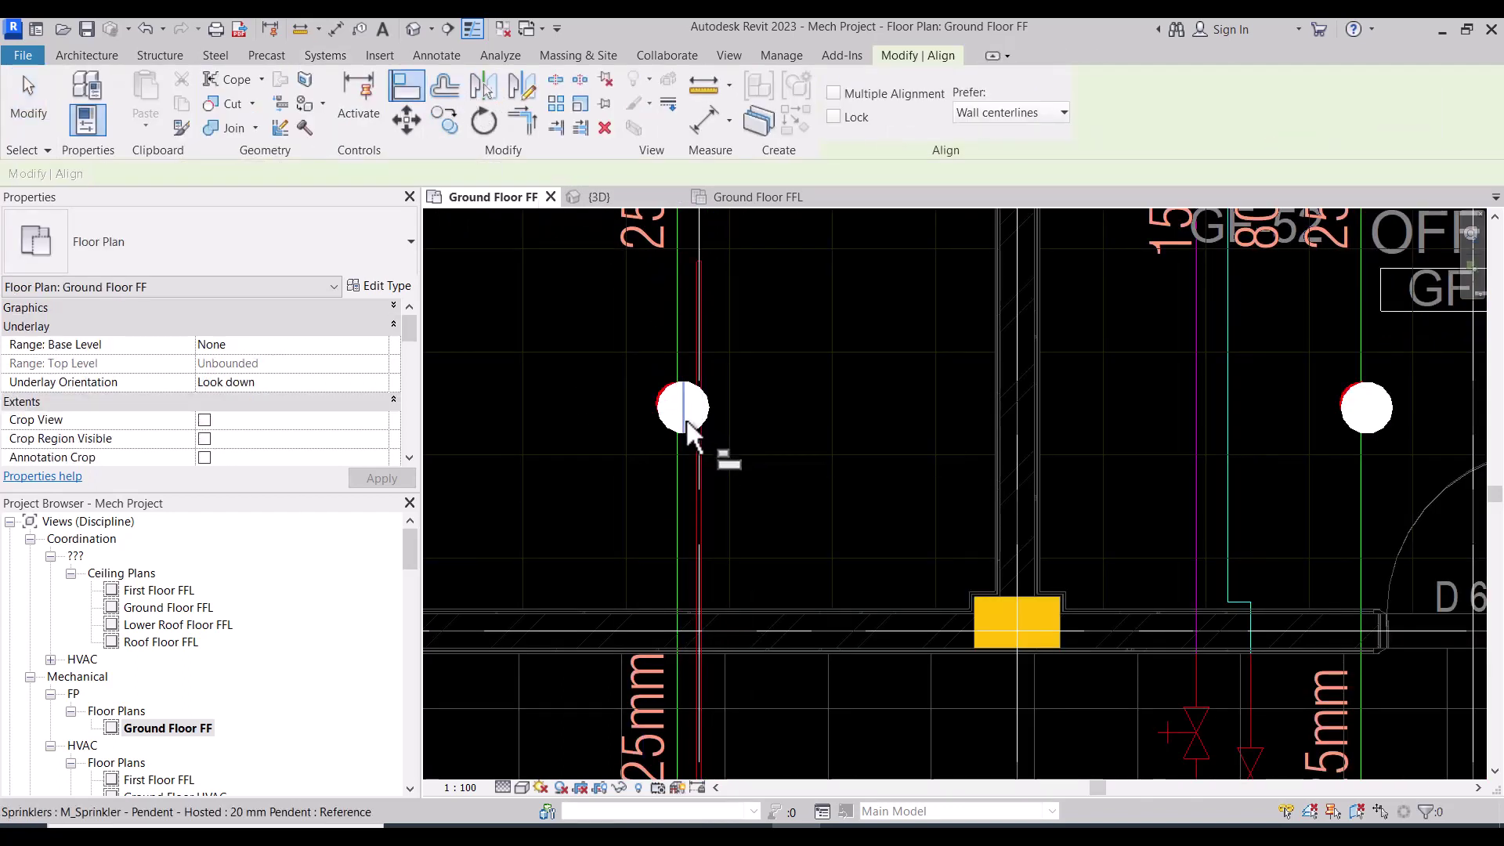
left_click(684, 415)
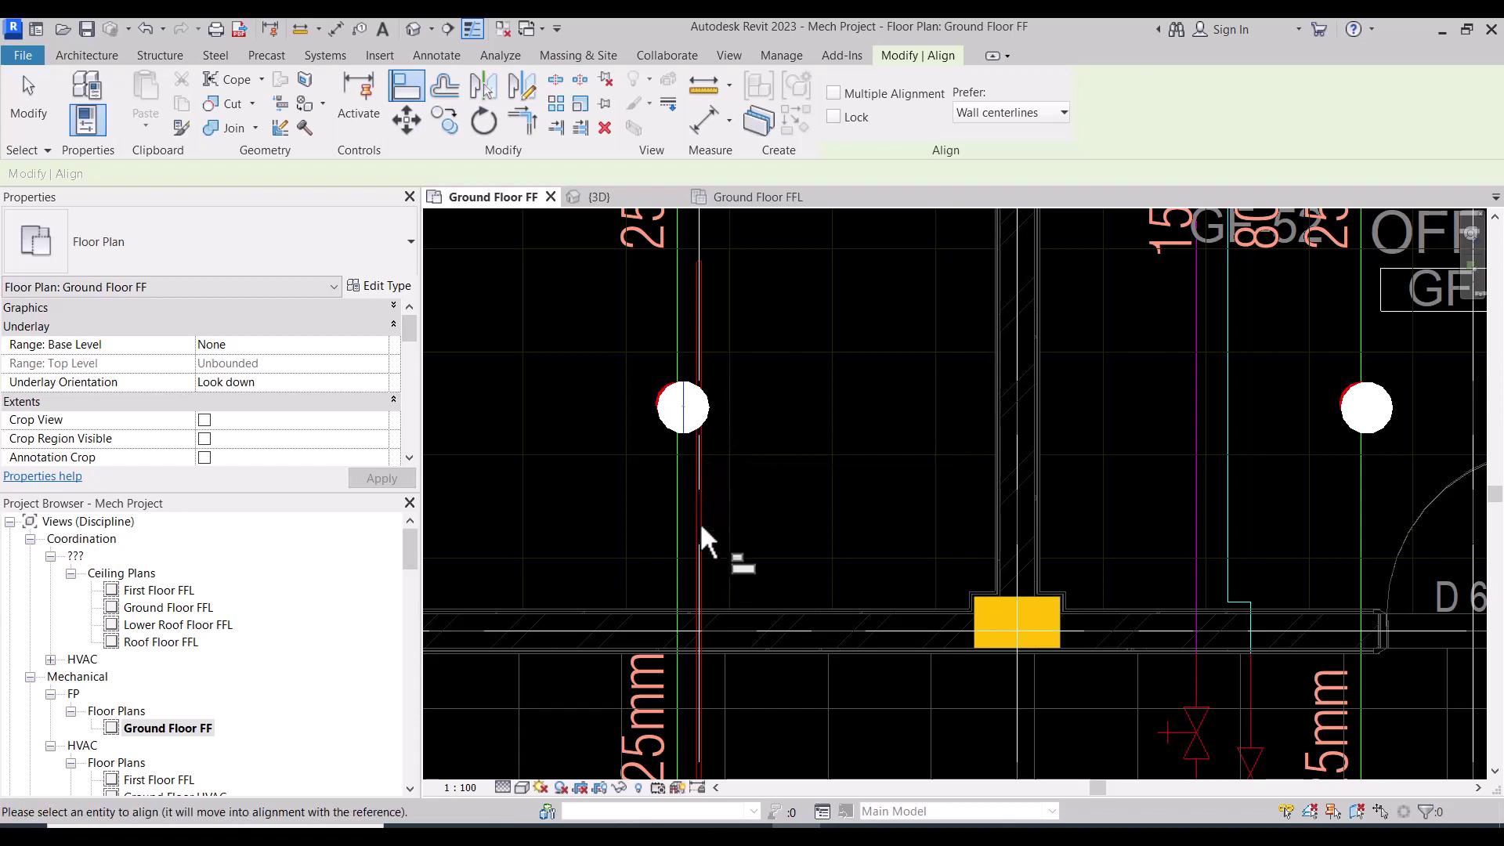
scroll(699, 520, "up", 2)
scroll(699, 520, "up", 2)
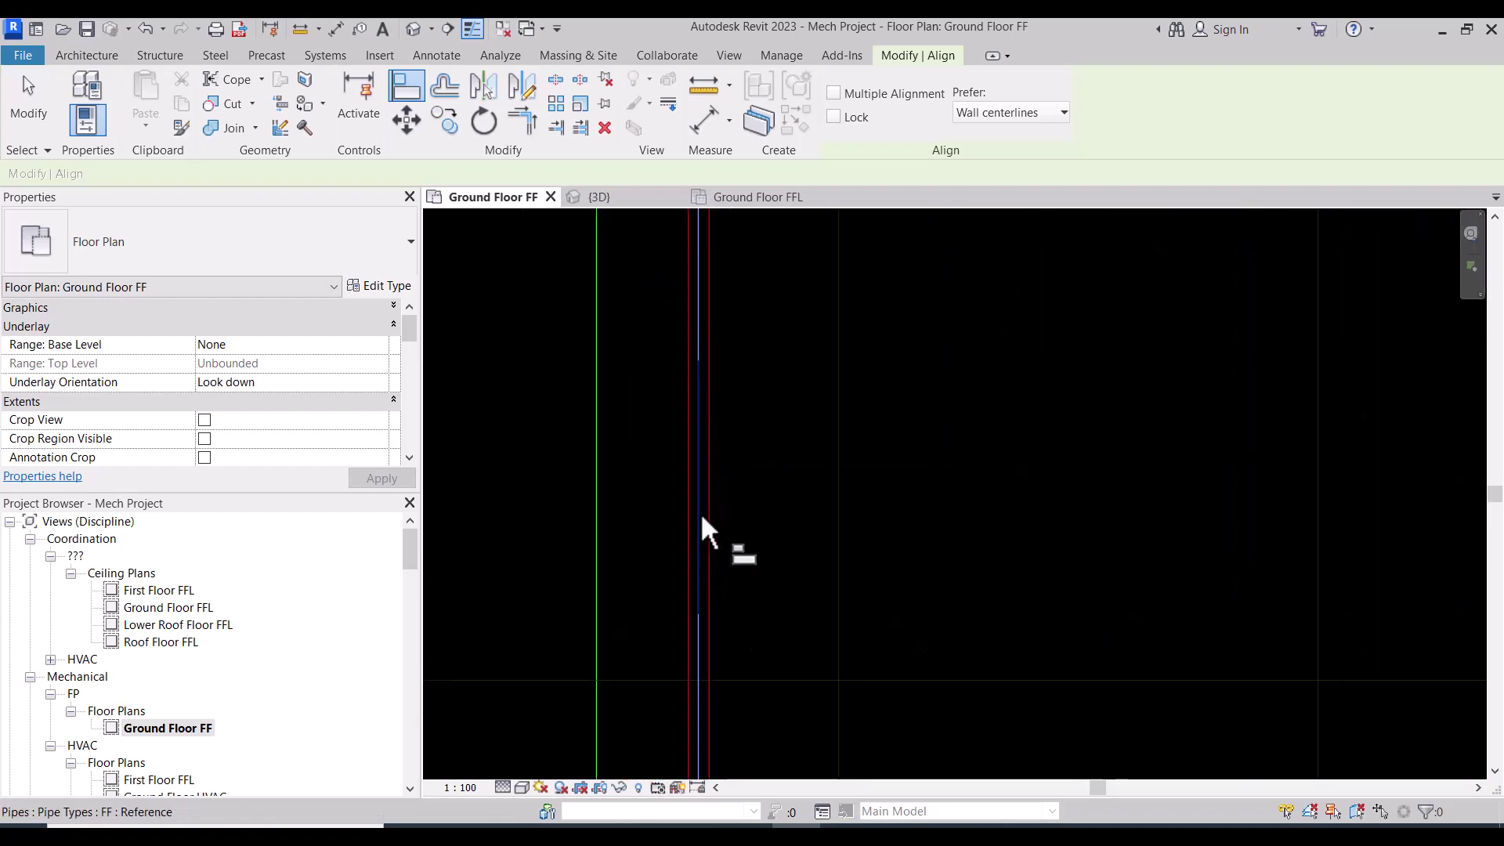
scroll(669, 510, "down", 3)
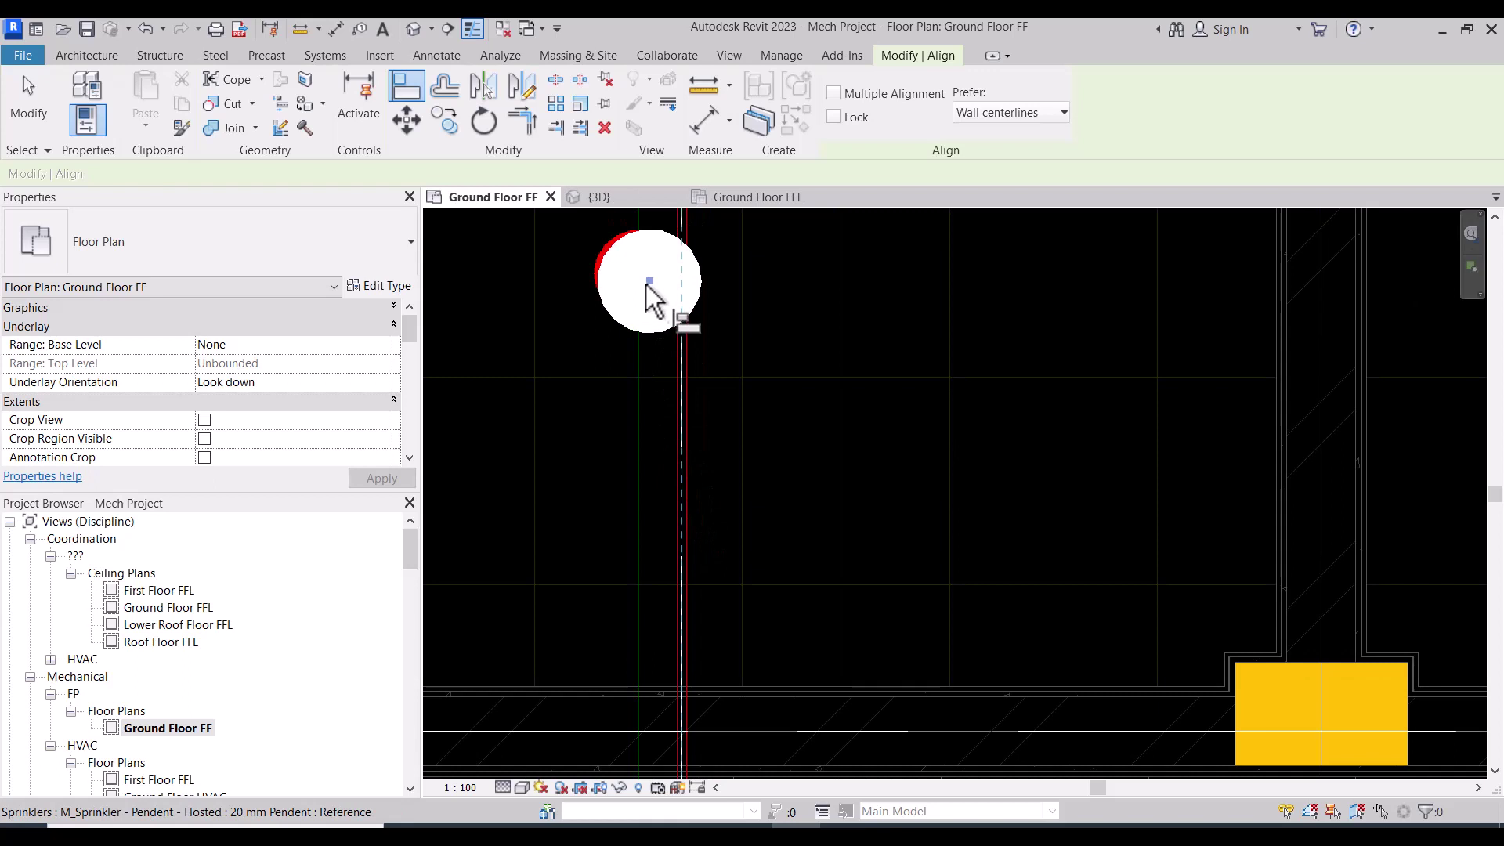
key("Escape")
key("Escape")
Align the Weapon Room pipe onto the sprinkler centre and reselect the aligned pipe
left_click(409, 90)
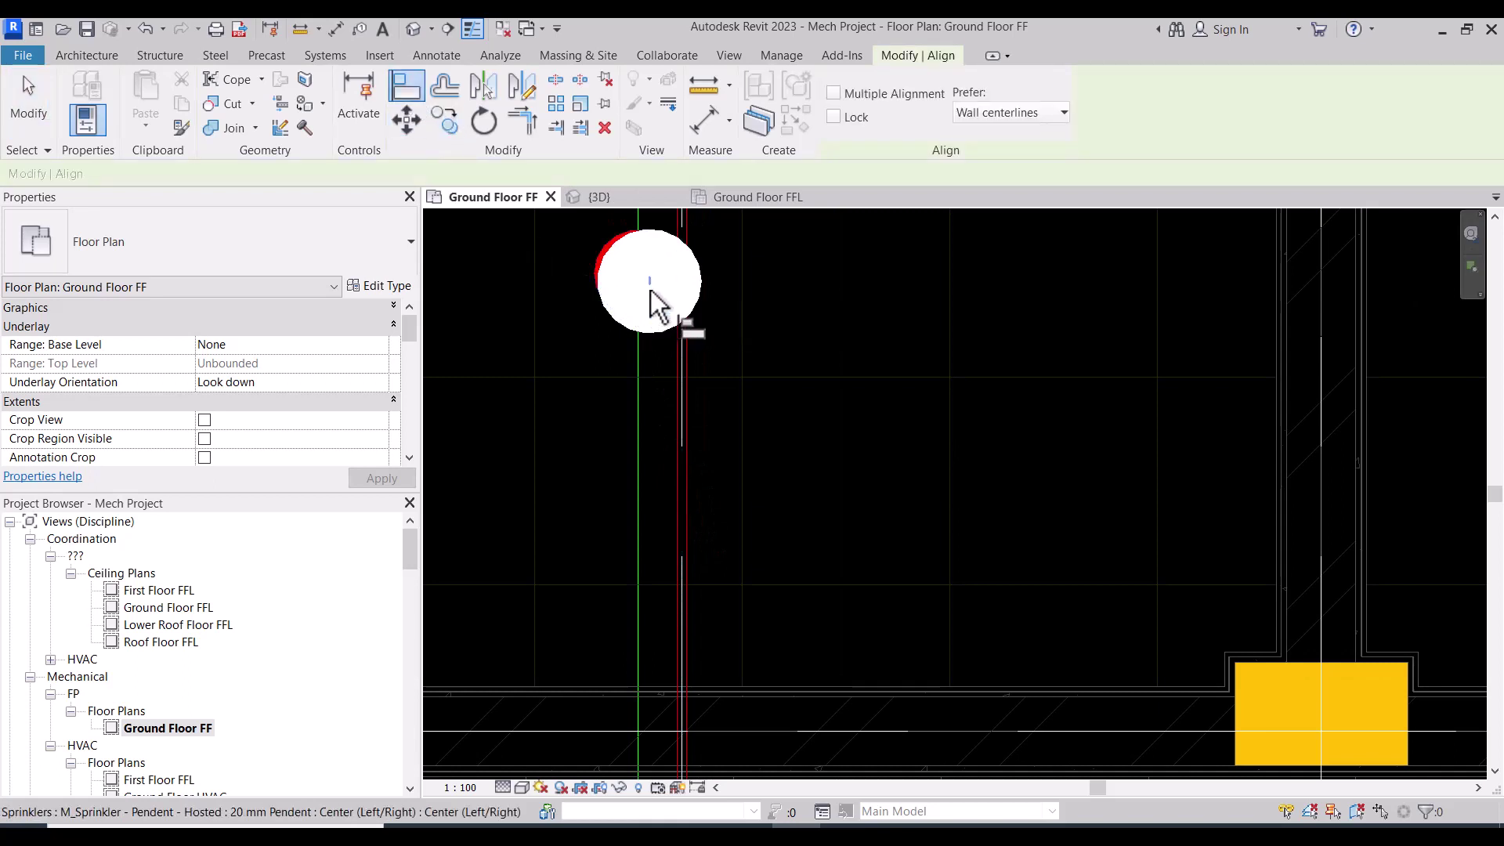
left_click(649, 282)
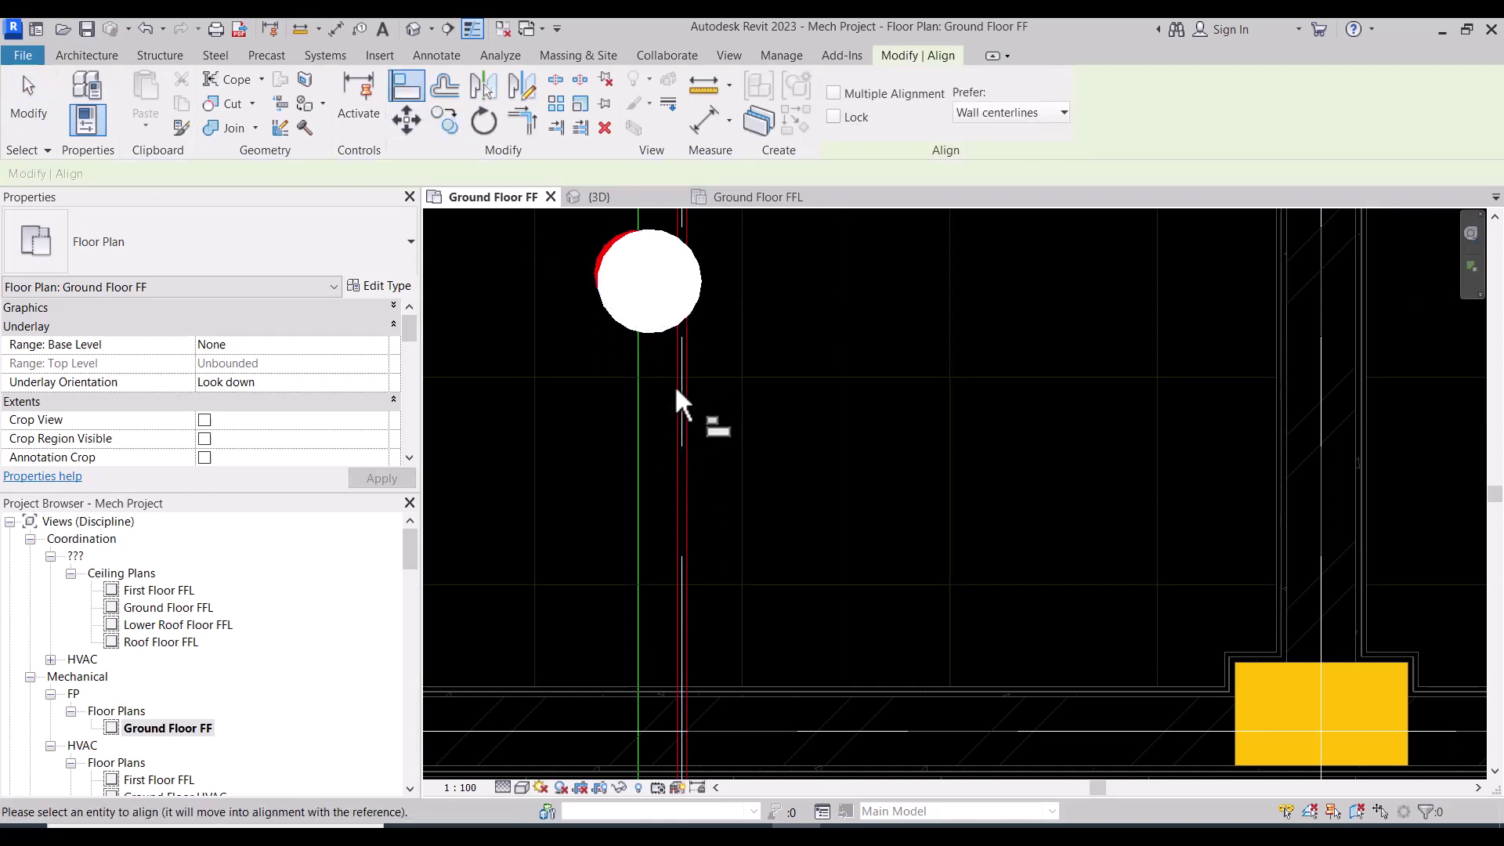
left_click(681, 472)
scroll(688, 572, "up", 3)
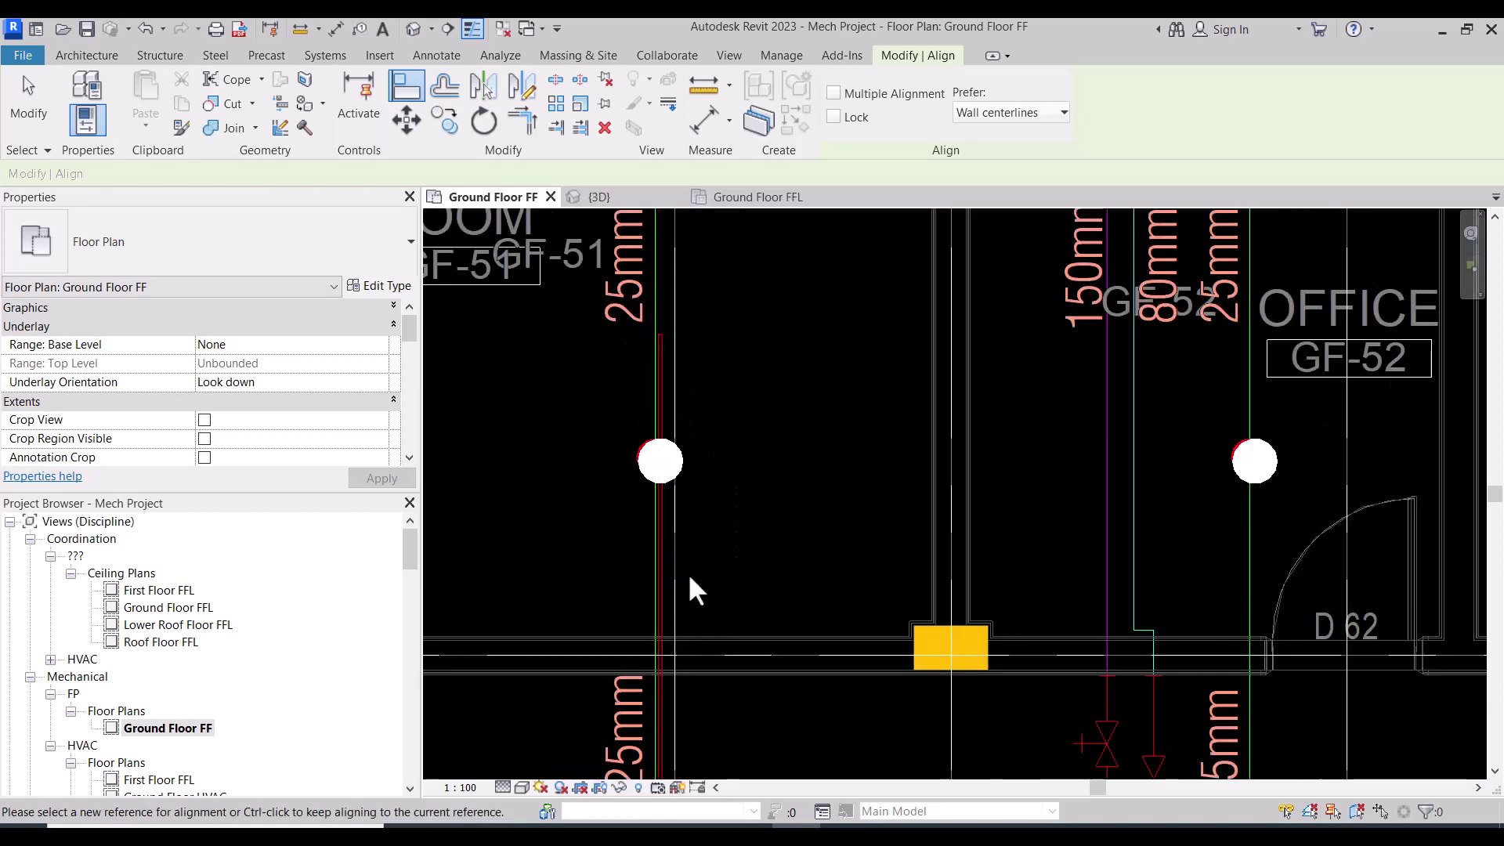
key("Escape")
scroll(671, 421, "up", 2)
left_click(668, 419)
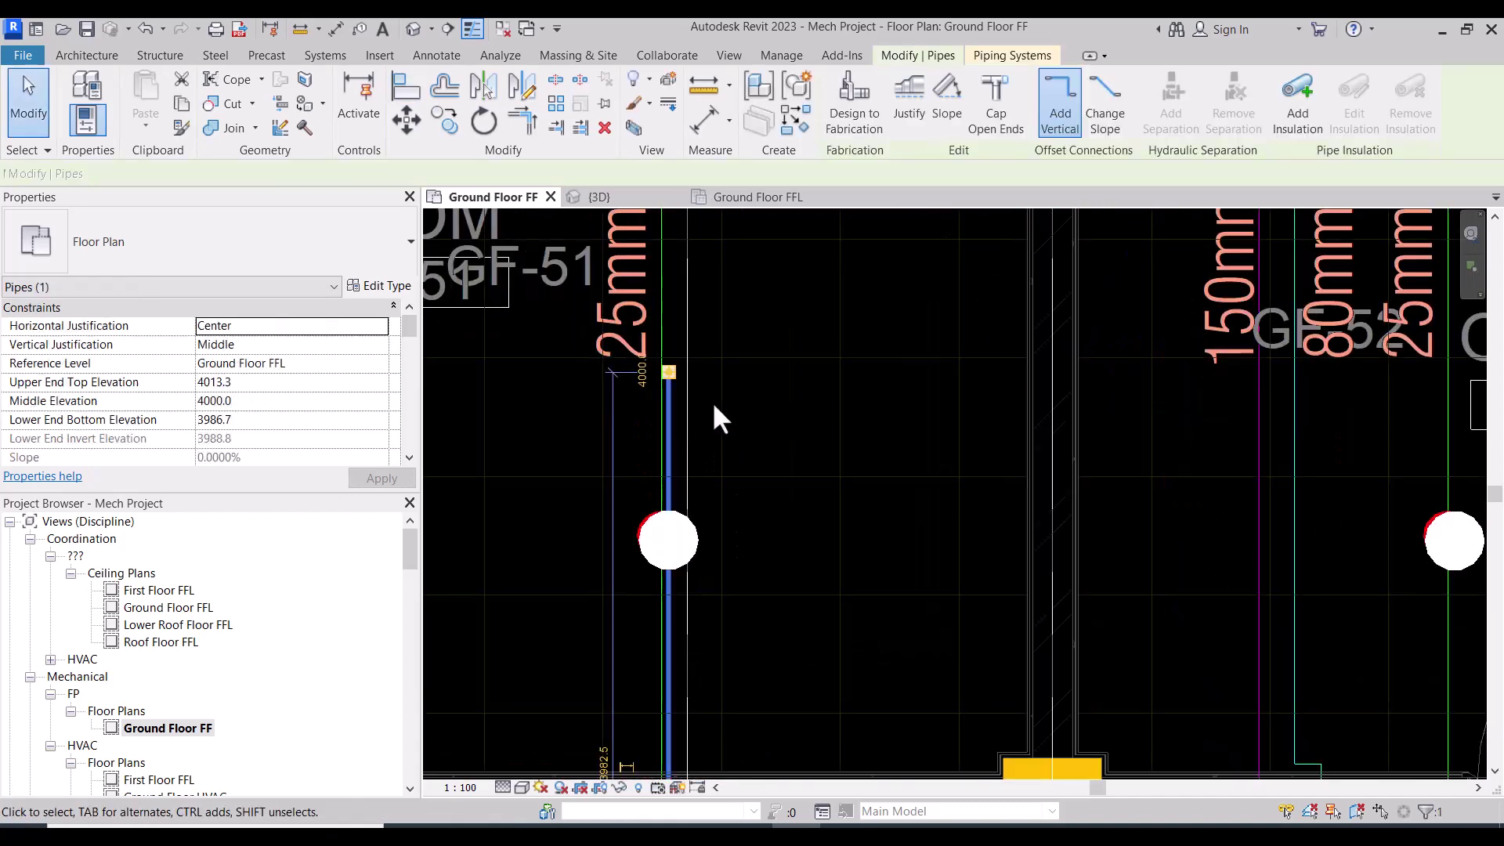
Extend the Weapon Room pipe's top end onto the upper sprinkler's connector
scroll(711, 401, "down", 3)
middle_click_drag(766, 480, 715, 567)
left_click_drag(685, 586, 686, 339)
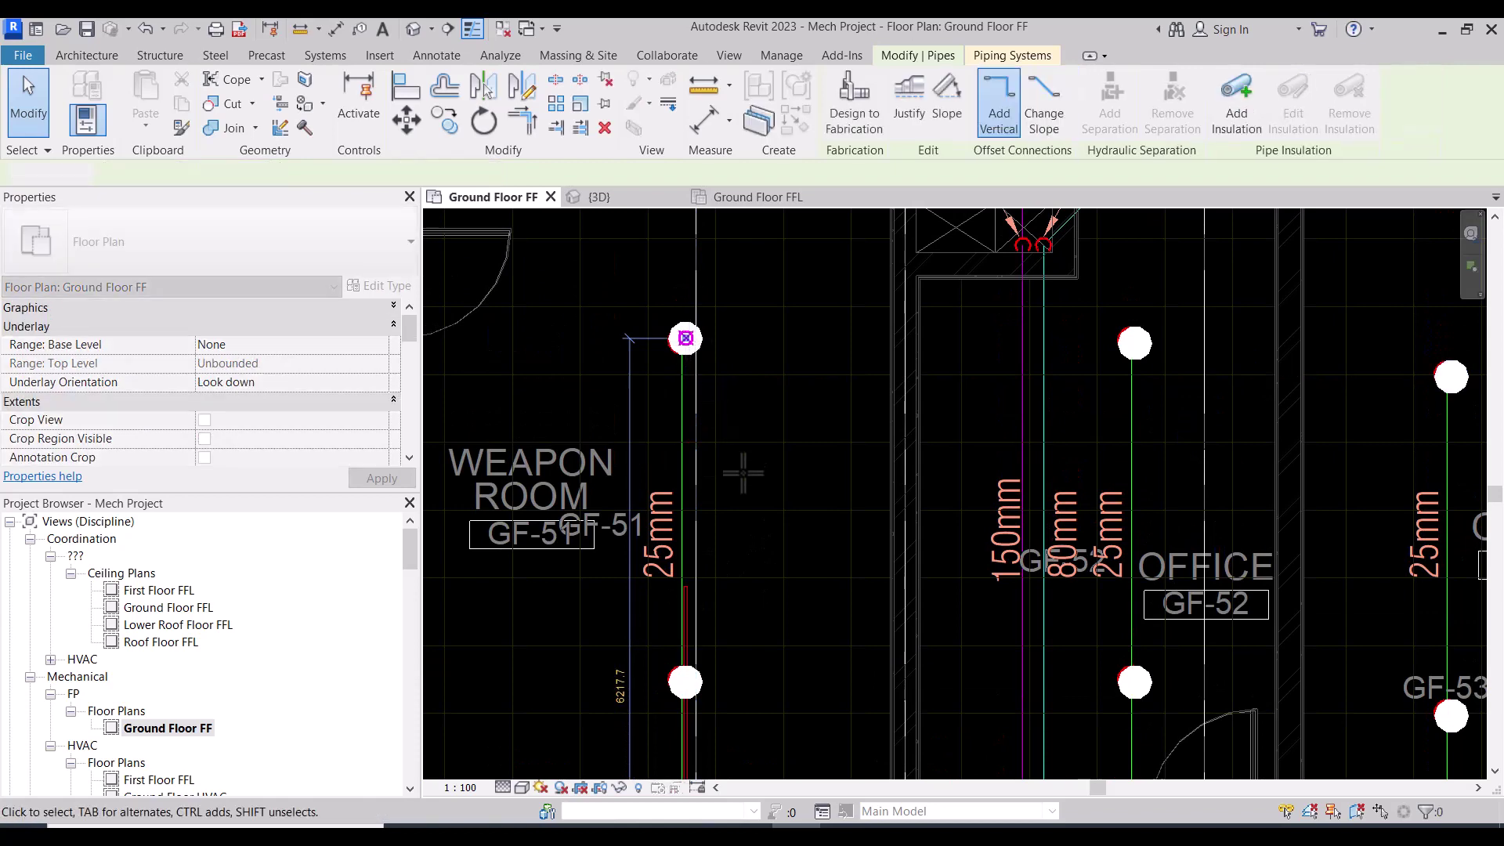
key("Escape")
Check the lower Weapon Room sprinkler's connection to the branch pipe
scroll(719, 369, "down", 1)
scroll(708, 570, "up", 1)
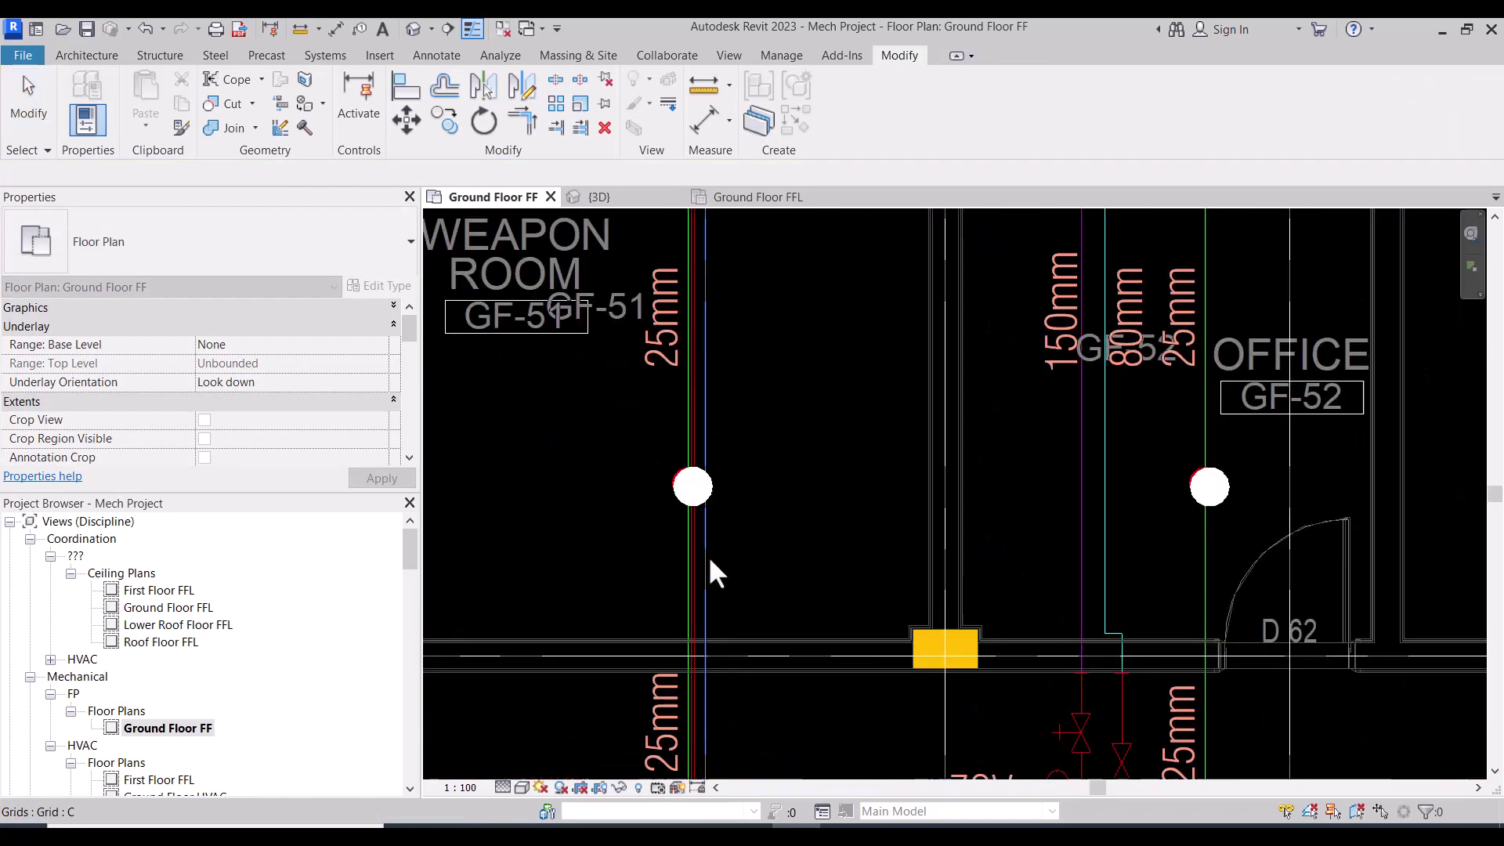
scroll(682, 491, "up", 1)
left_click(698, 435)
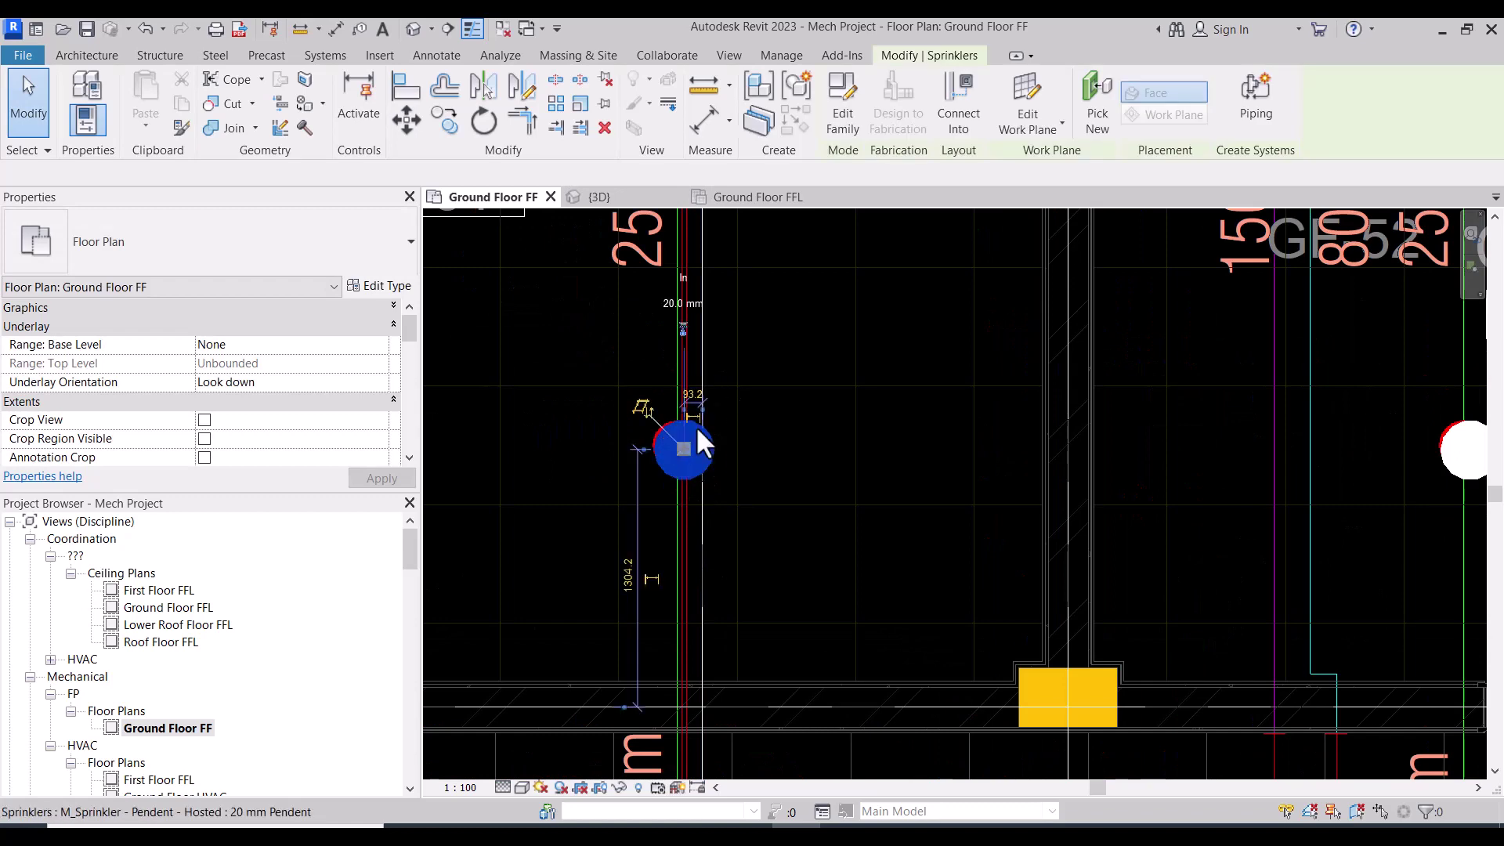
key("Escape")
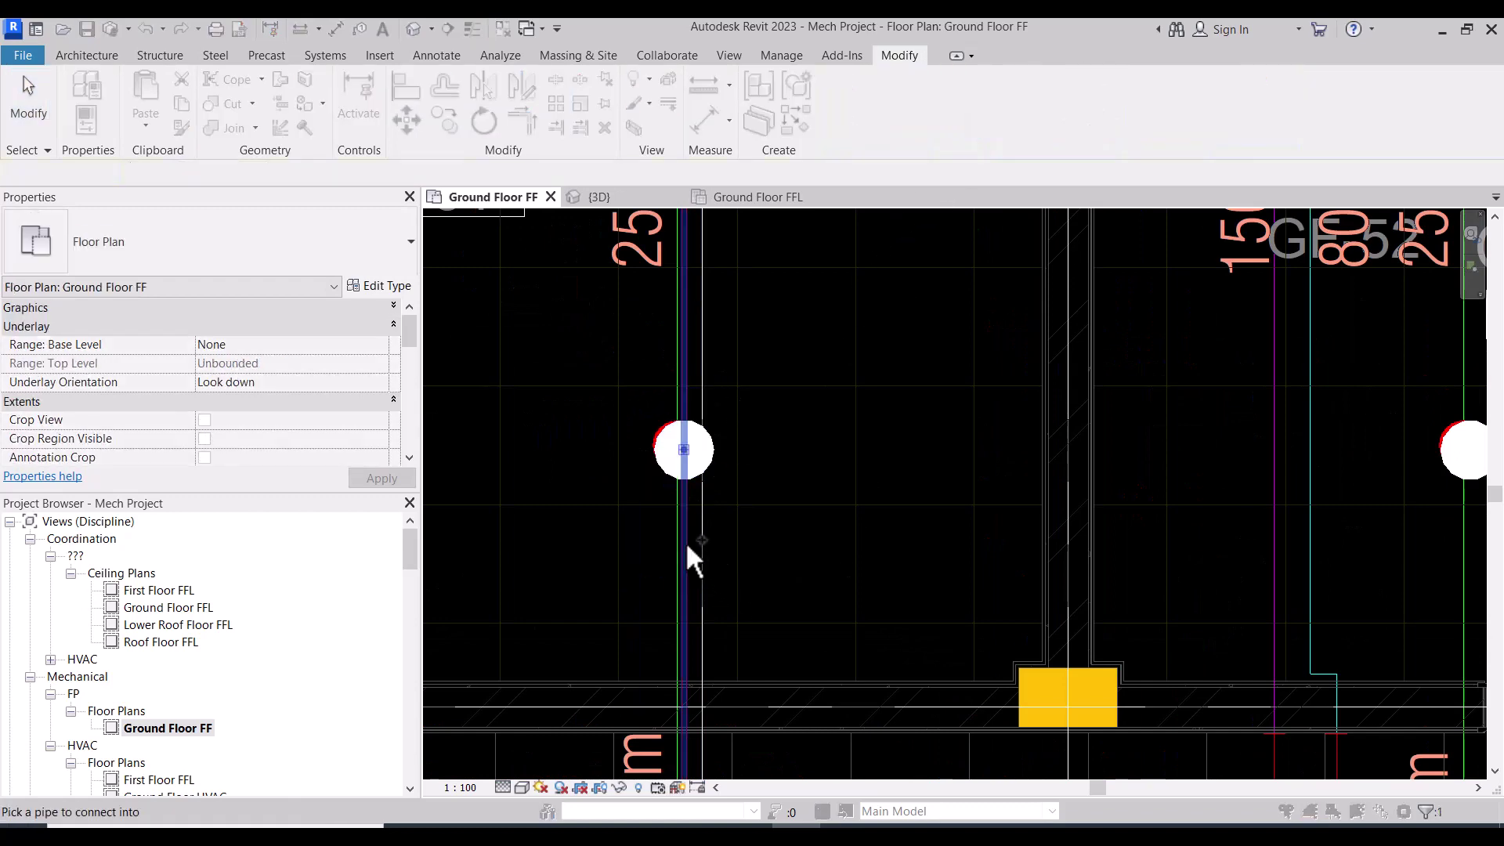
scroll(719, 365, "down", 2)
Start a pipe run from the sprinkler beside the 40mm label
scroll(740, 337, "down", 2)
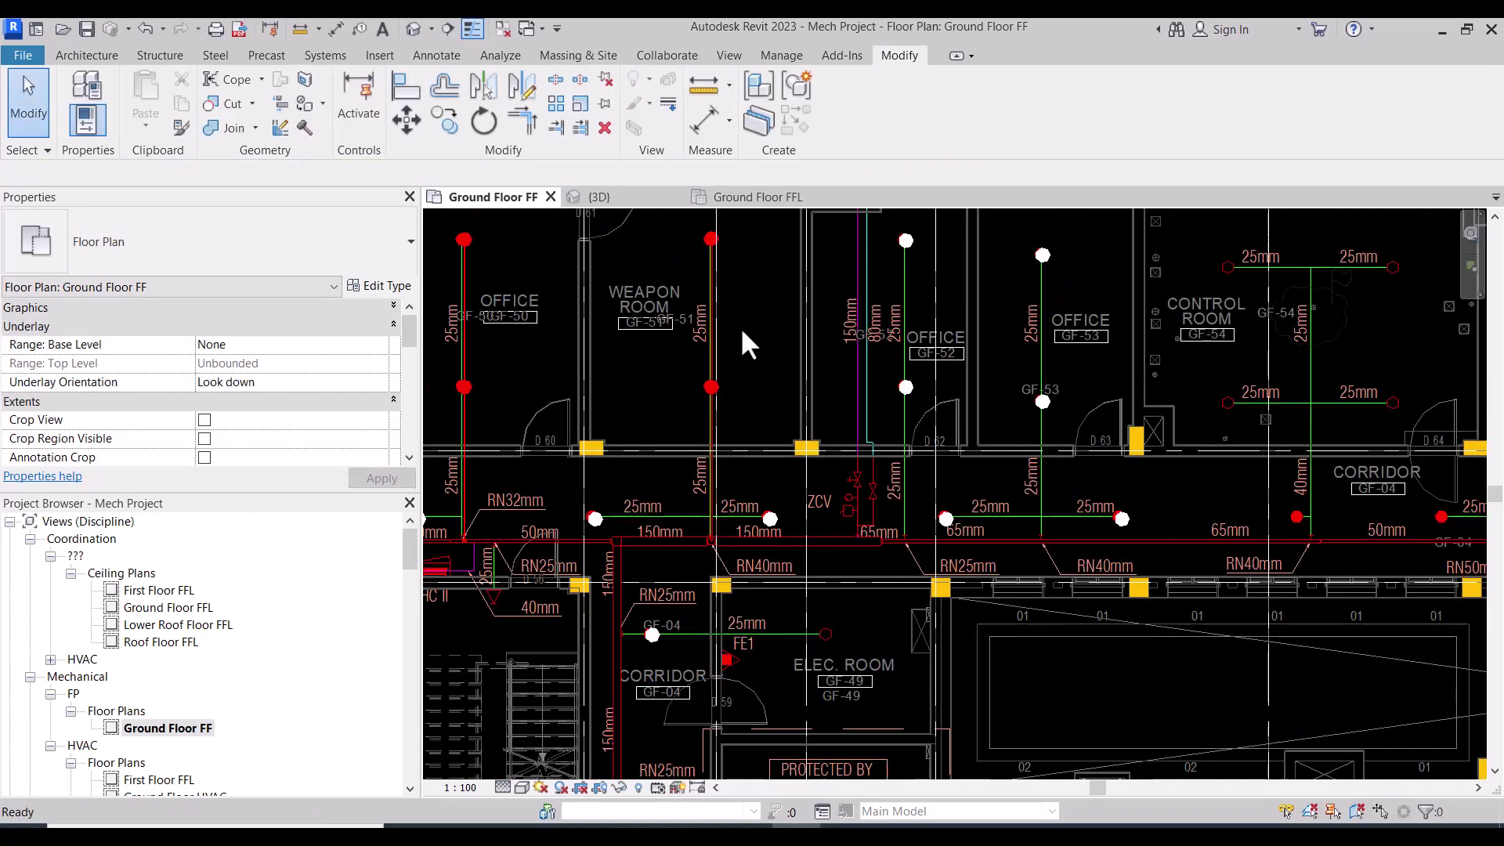
scroll(742, 376, "down", 1)
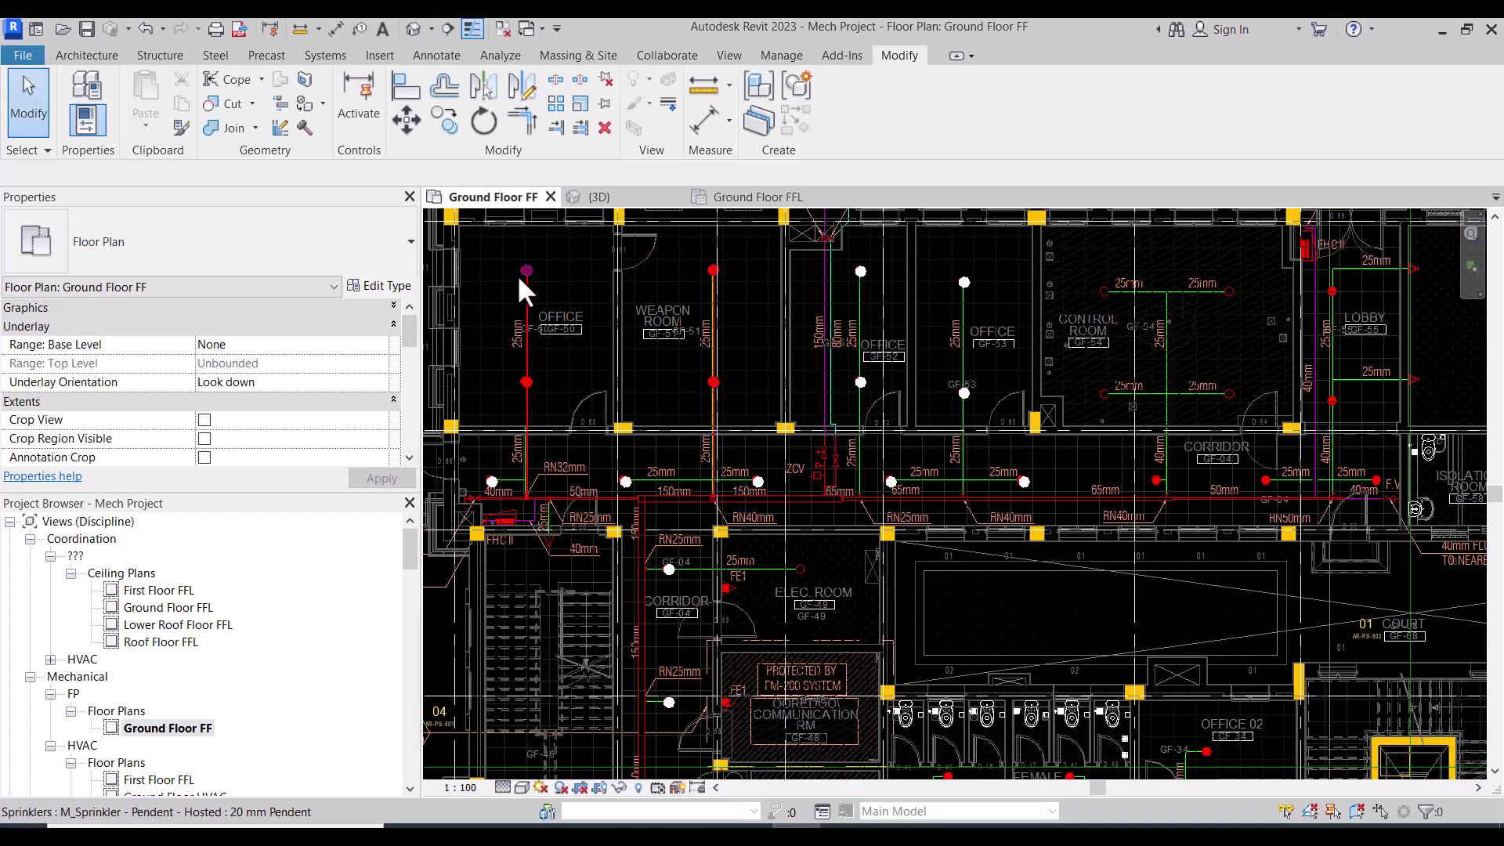
scroll(519, 272, "up", 2)
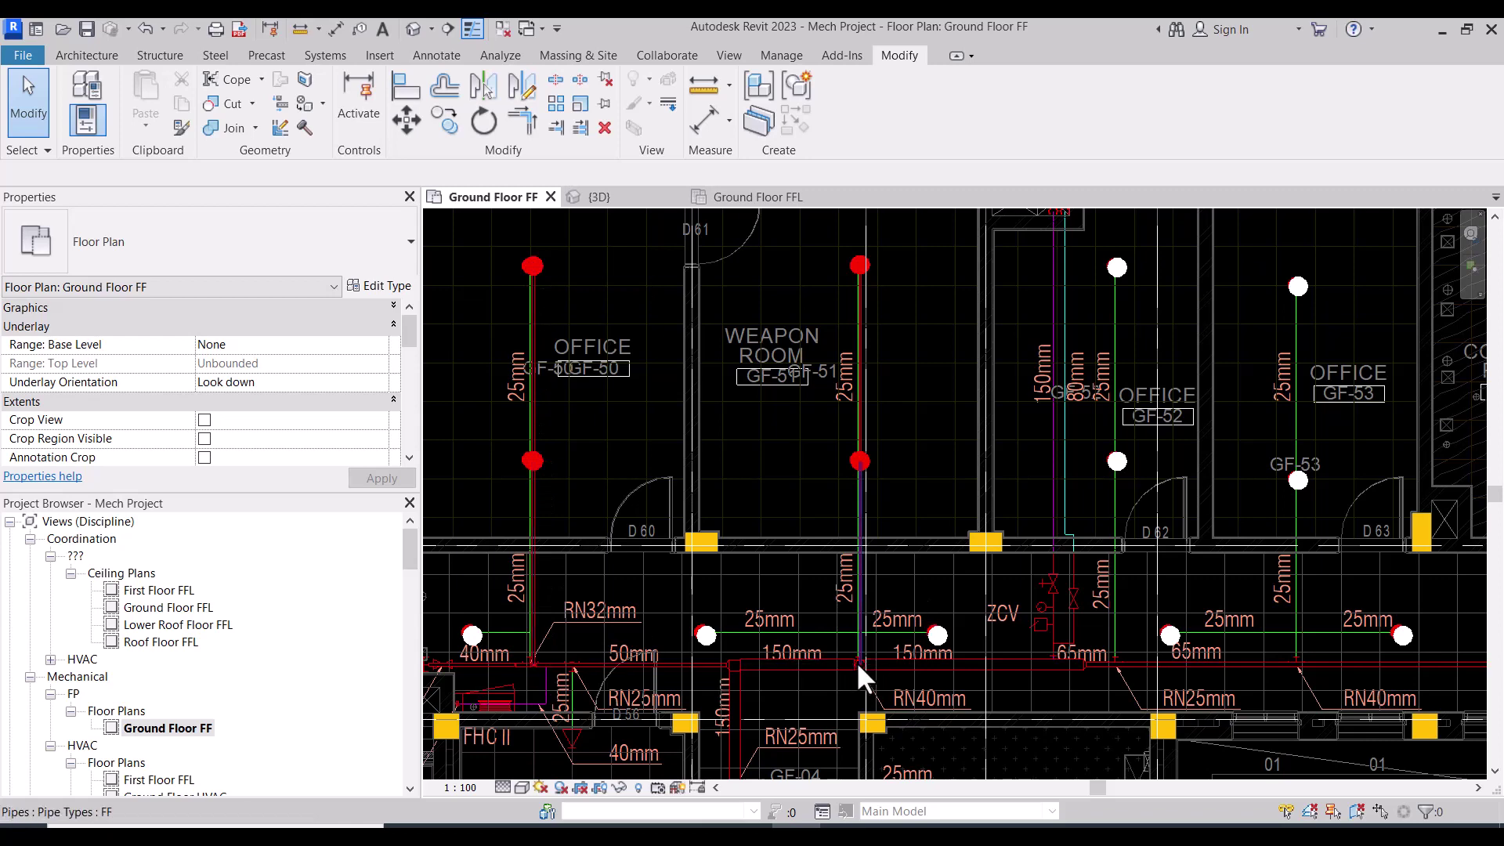
scroll(594, 530, "down", 1)
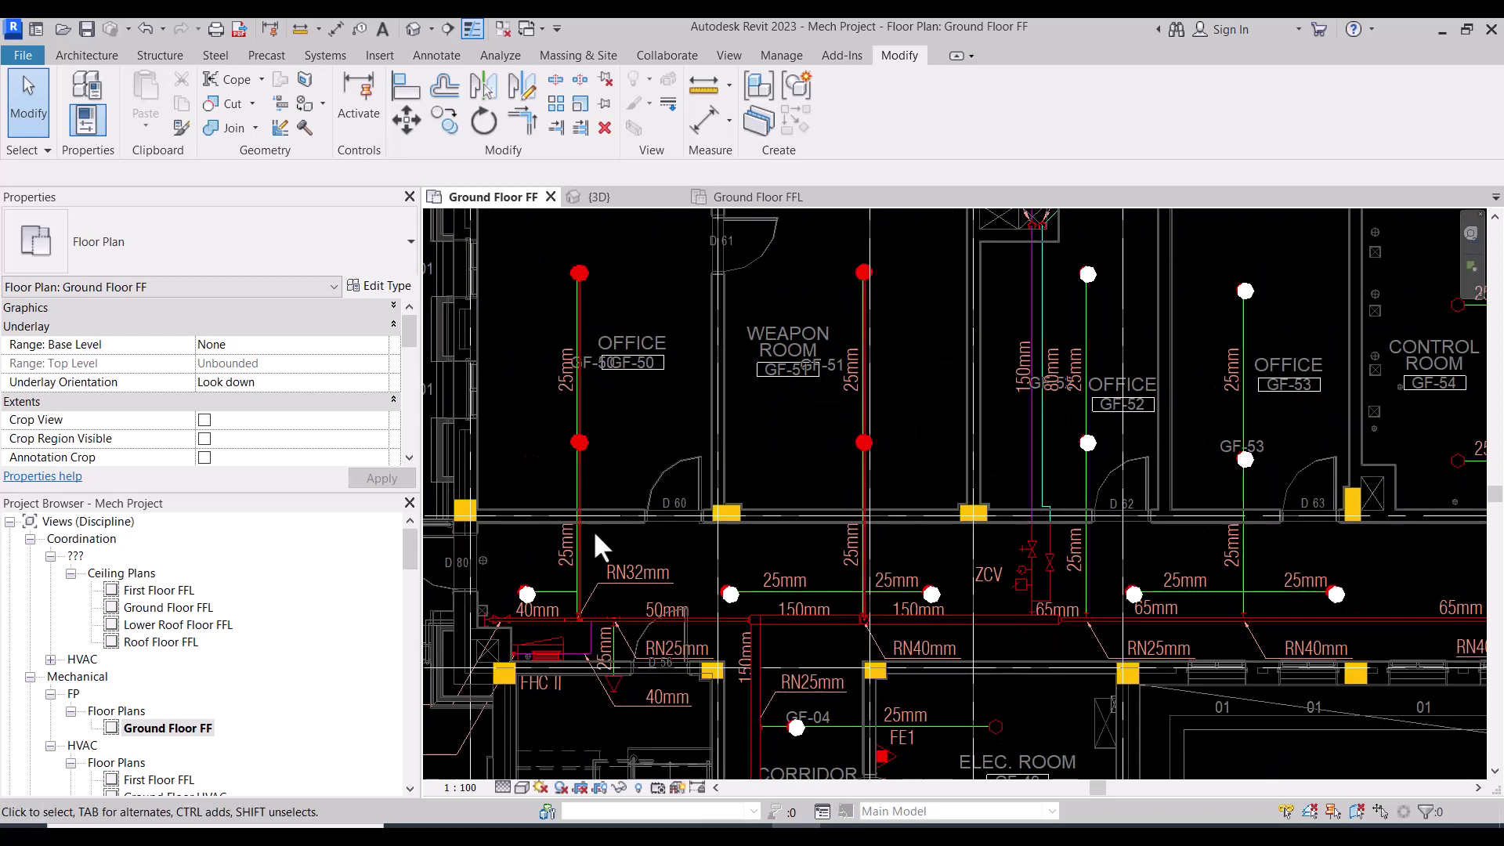
scroll(531, 606, "down", 2)
scroll(531, 606, "up", 5)
scroll(836, 368, "up", 1)
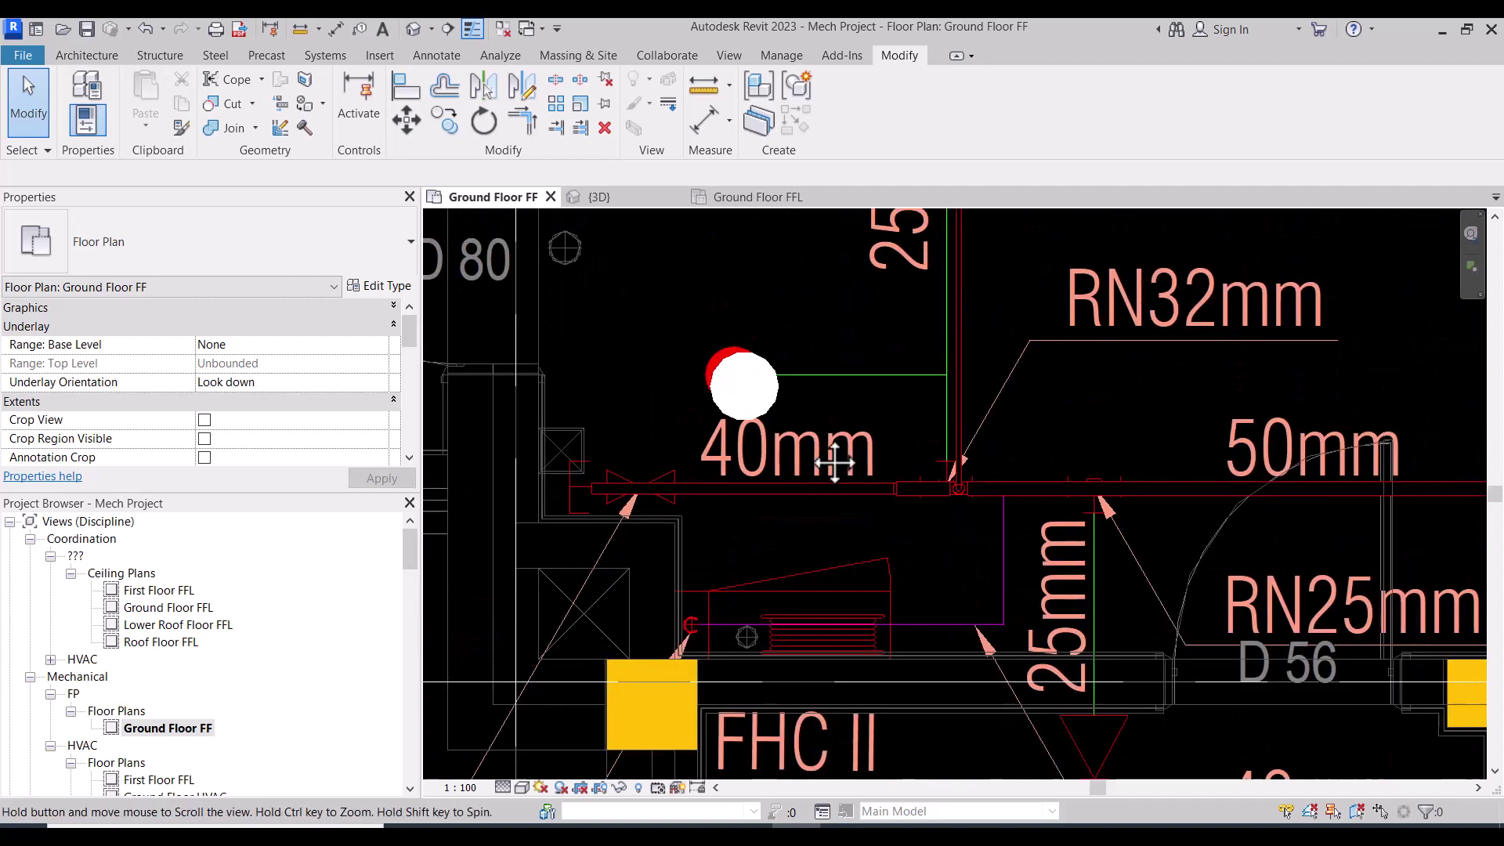
scroll(740, 485, "up", 1)
scroll(730, 457, "up", 2)
left_click(714, 467)
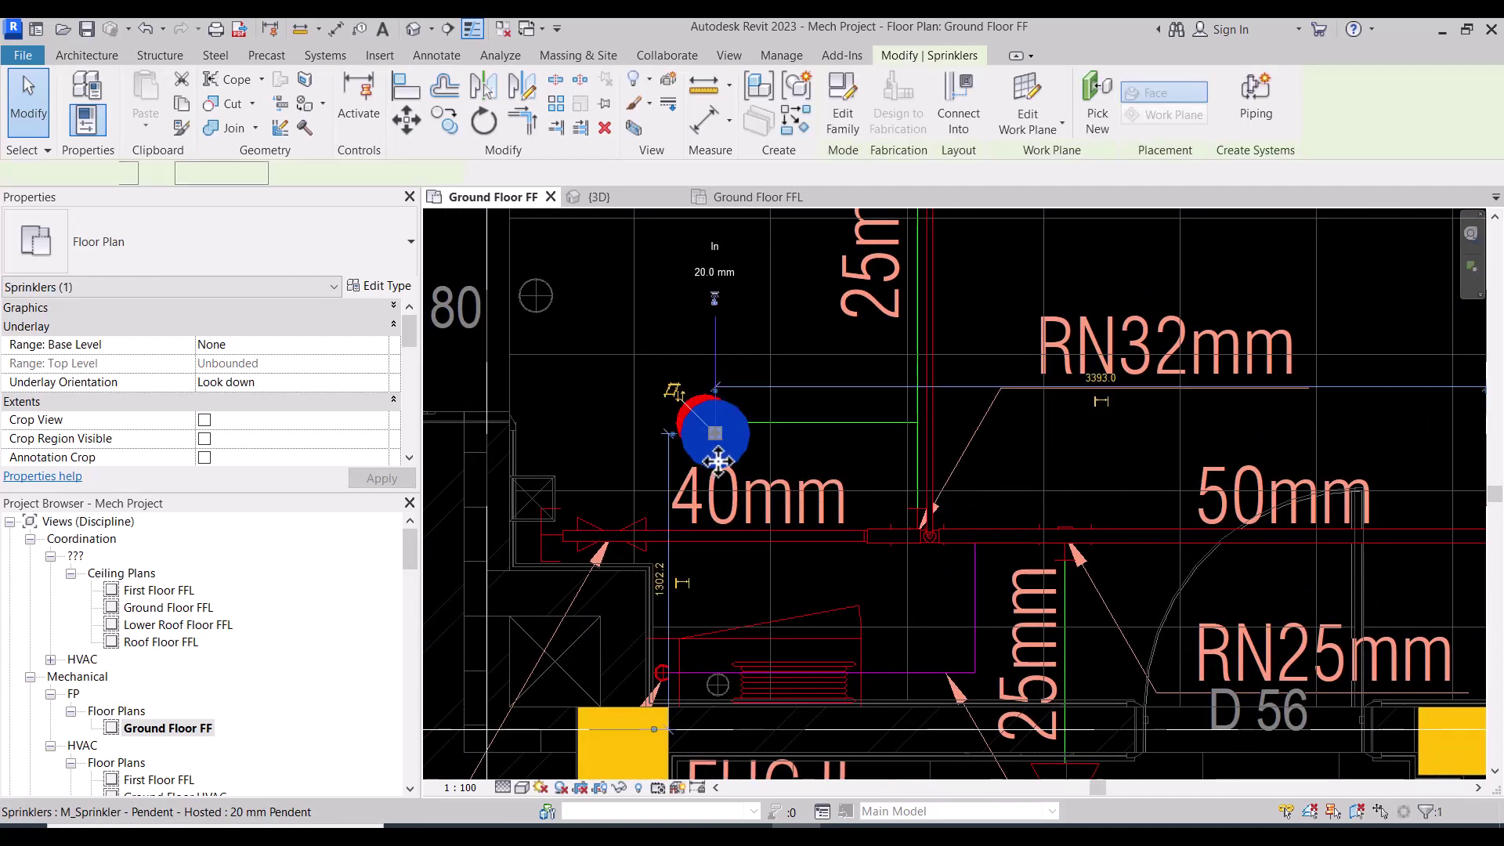
left_click(715, 298)
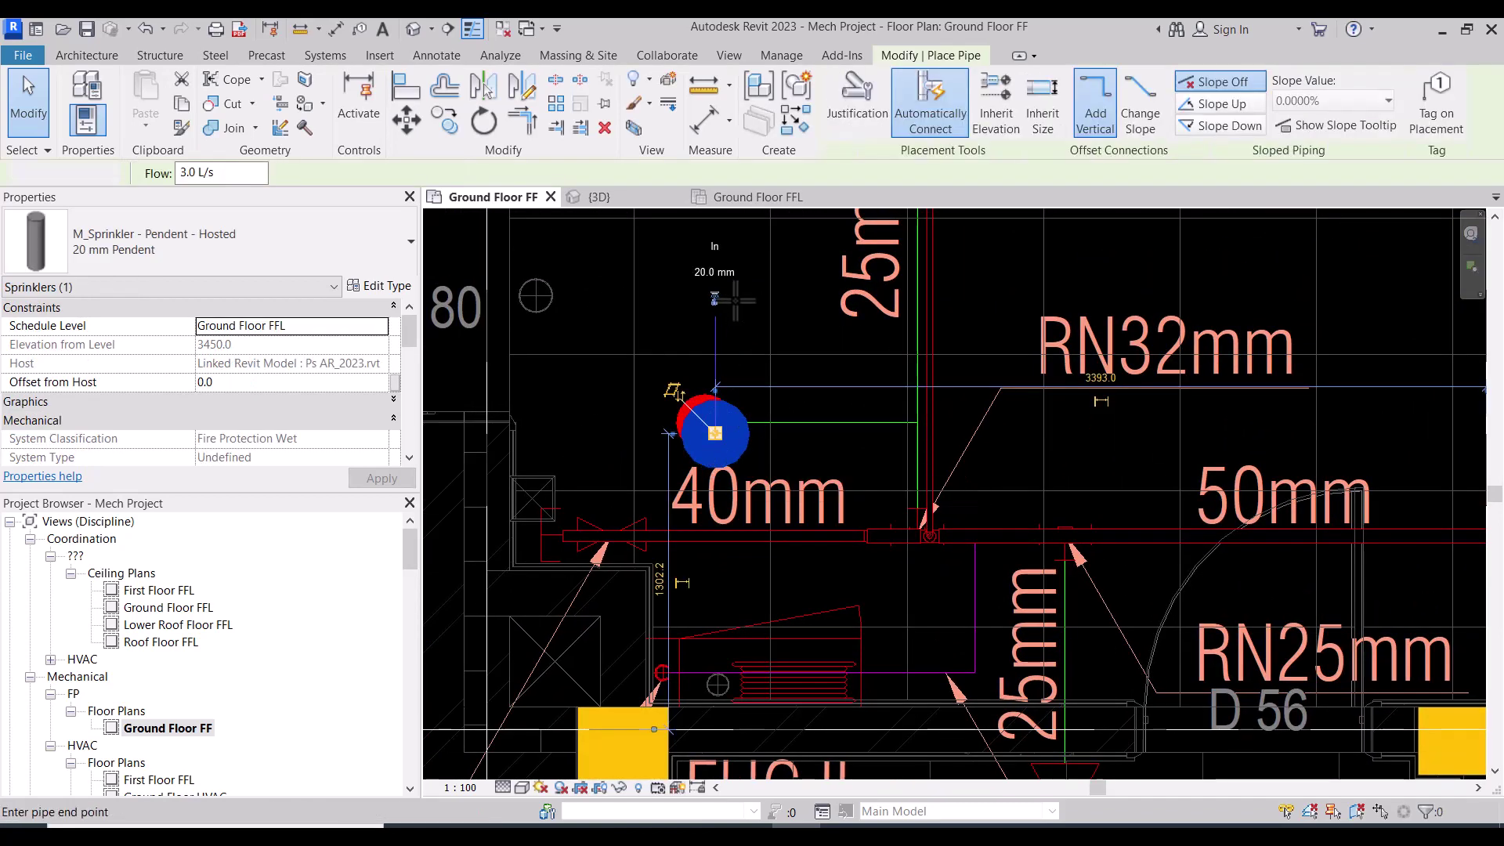
Run the pipe at 4000 mm middle elevation to the branch intersection
left_click(469, 172)
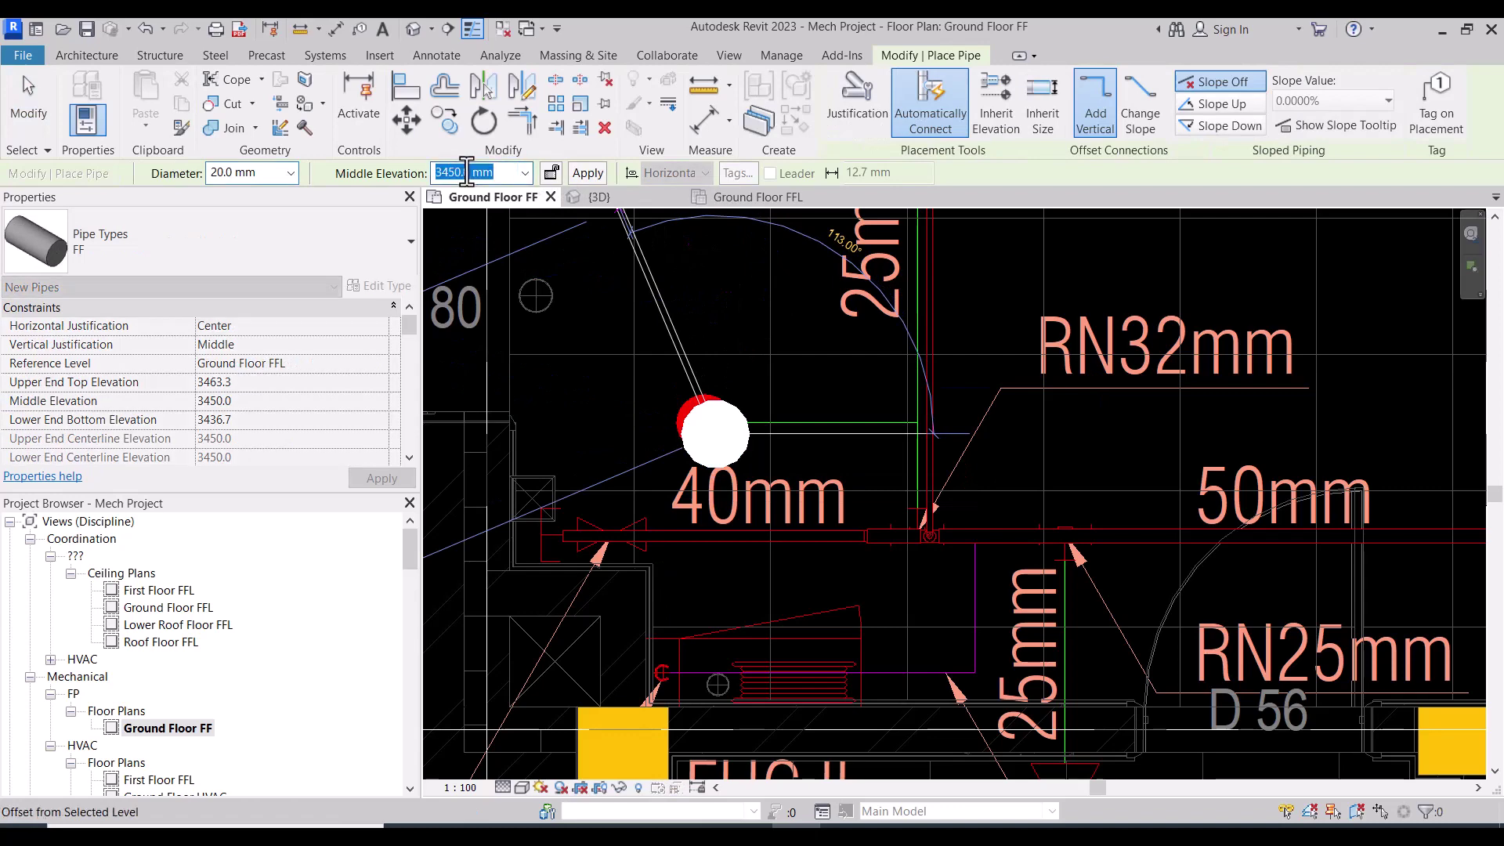
type("4000")
key("Return")
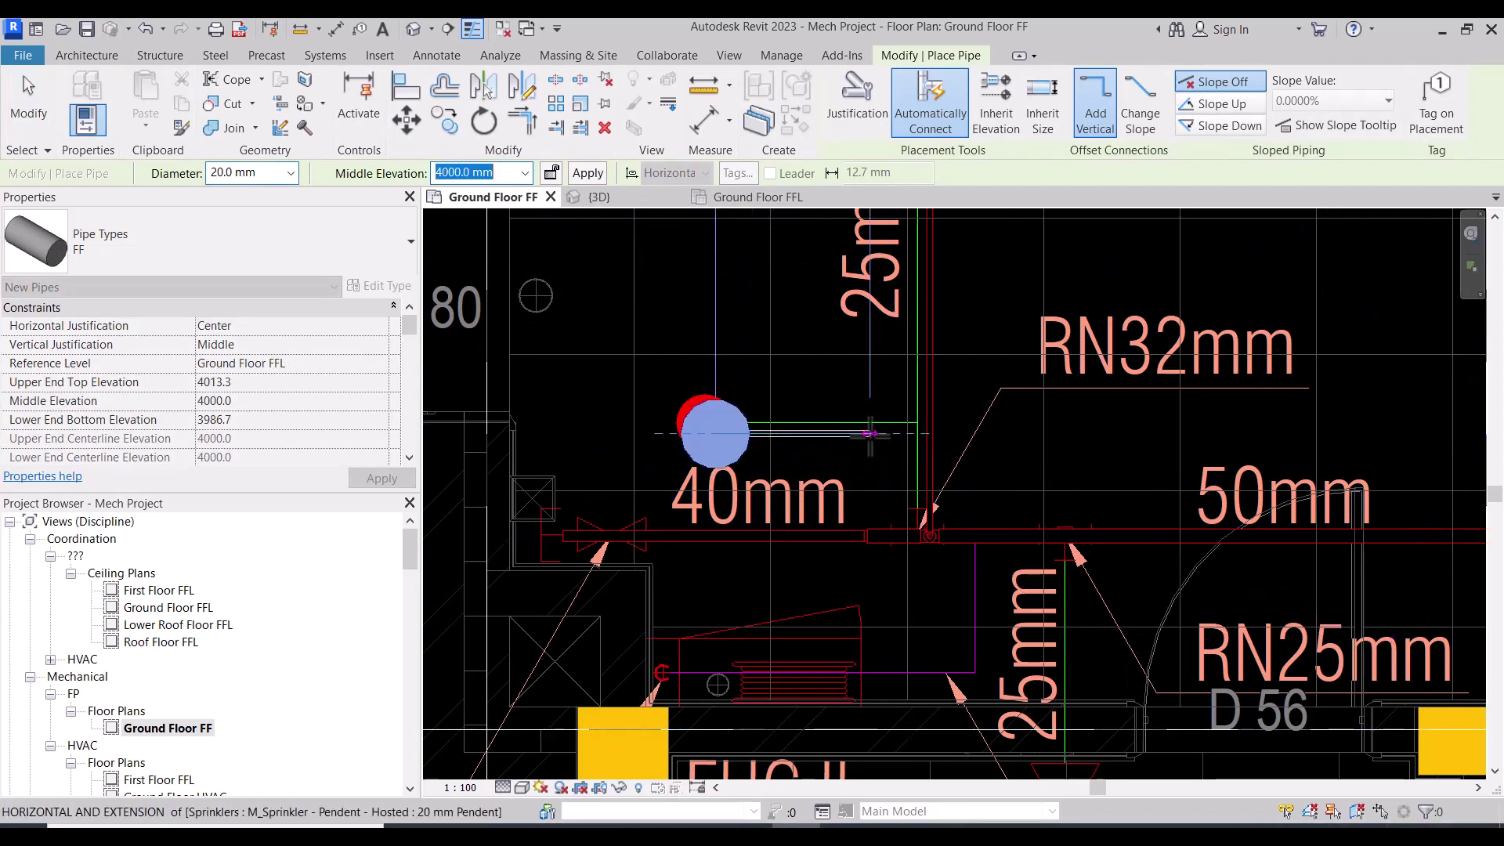
left_click(929, 434)
key("Escape")
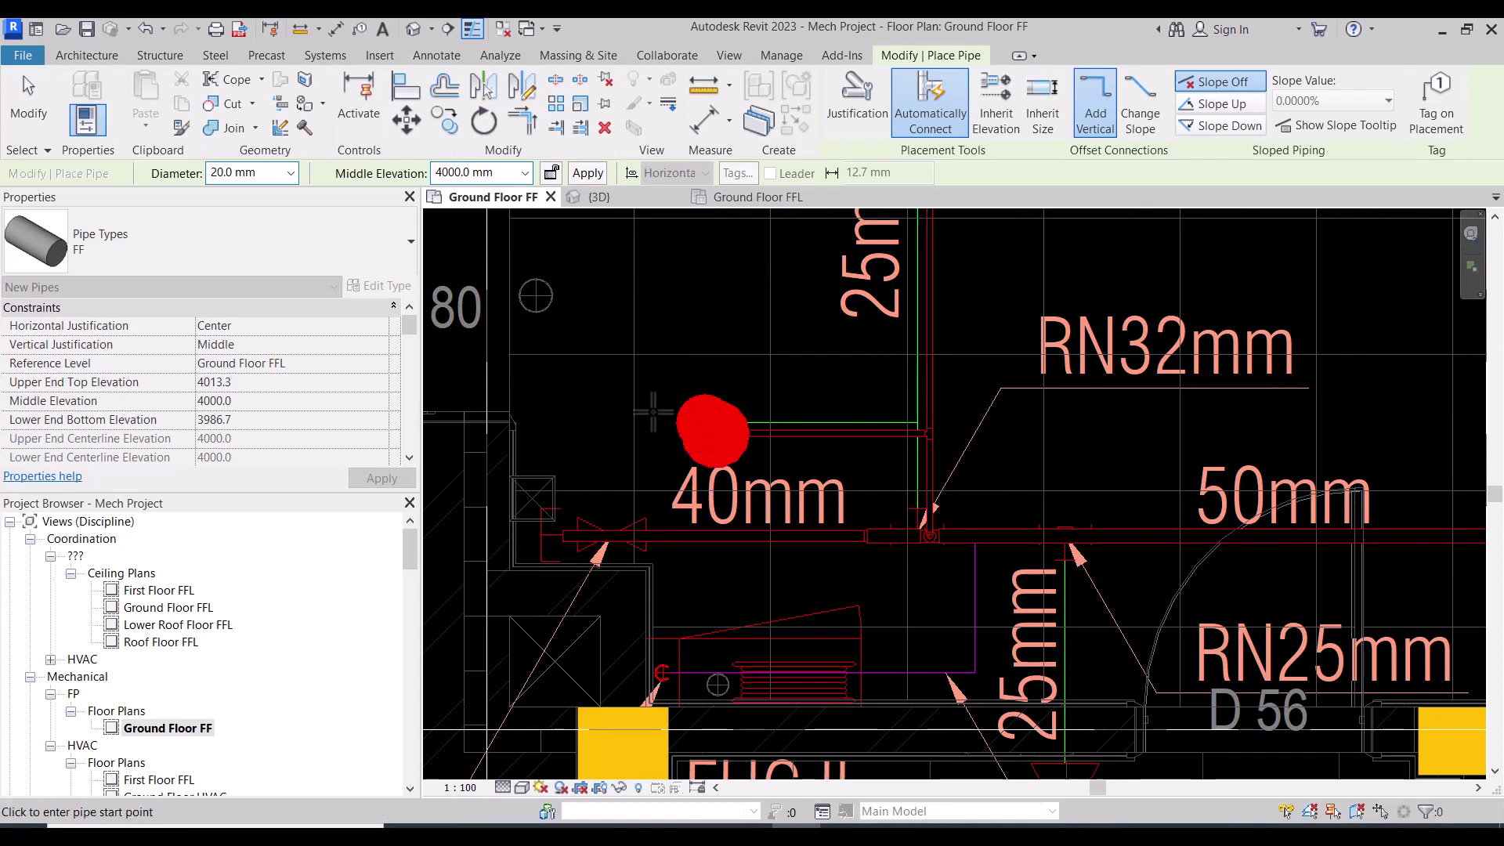
key("Escape")
scroll(637, 437, "down", 3)
scroll(638, 437, "down", 2)
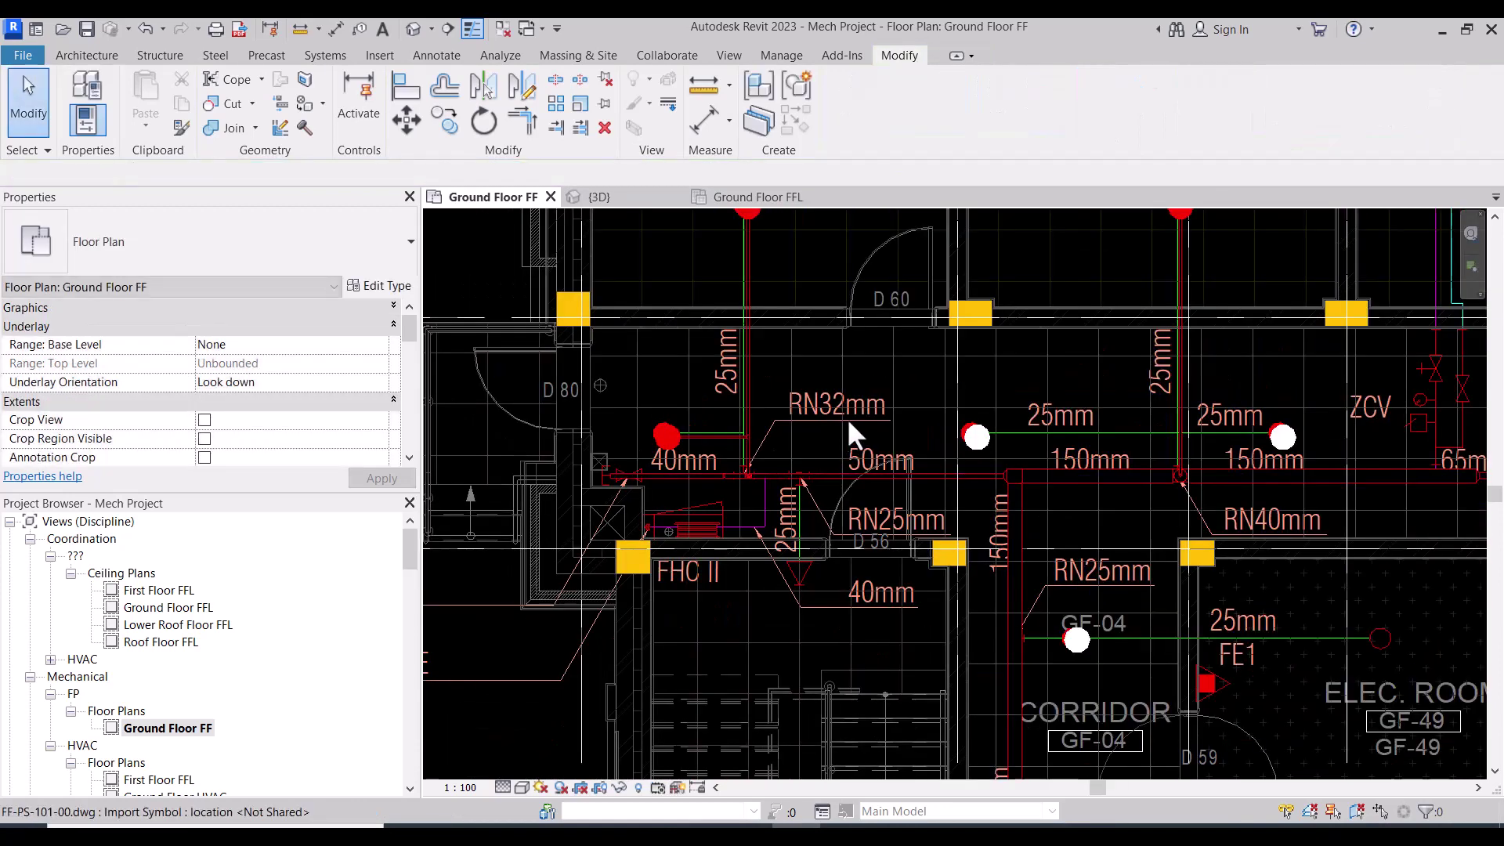
mouse_move(848, 417)
middle_mouse_down()
mouse_move(726, 382)
mouse_move(781, 439)
mouse_move(768, 457)
middle_mouse_up()
scroll(766, 384, "down", 2)
Start a pipe run from the left sprinkler above the 150mm main
scroll(985, 459, "up", 4)
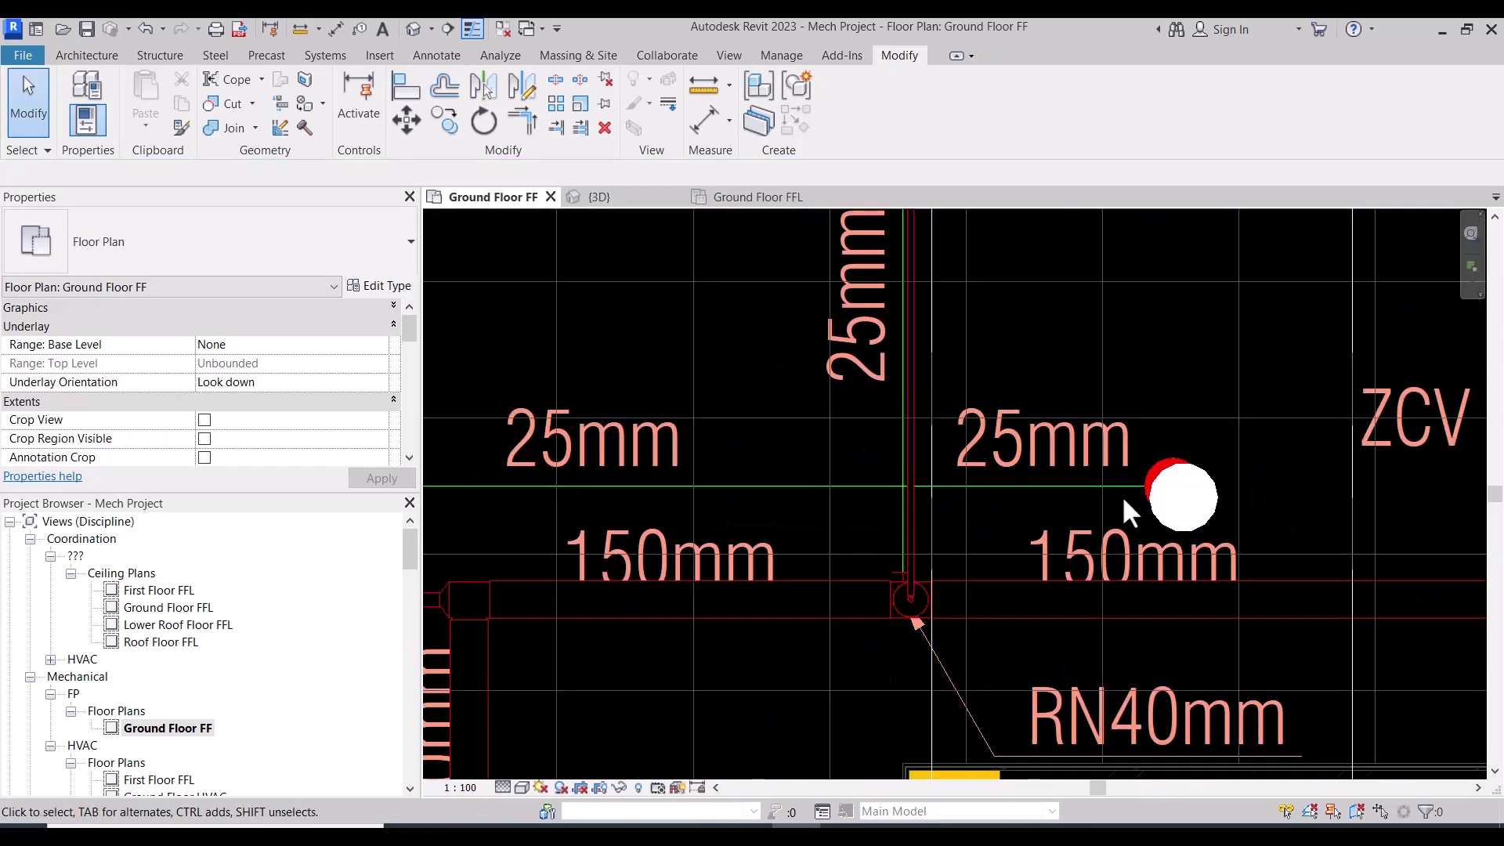
scroll(1084, 490, "down", 1)
scroll(1084, 463, "down", 2)
scroll(713, 470, "up", 2)
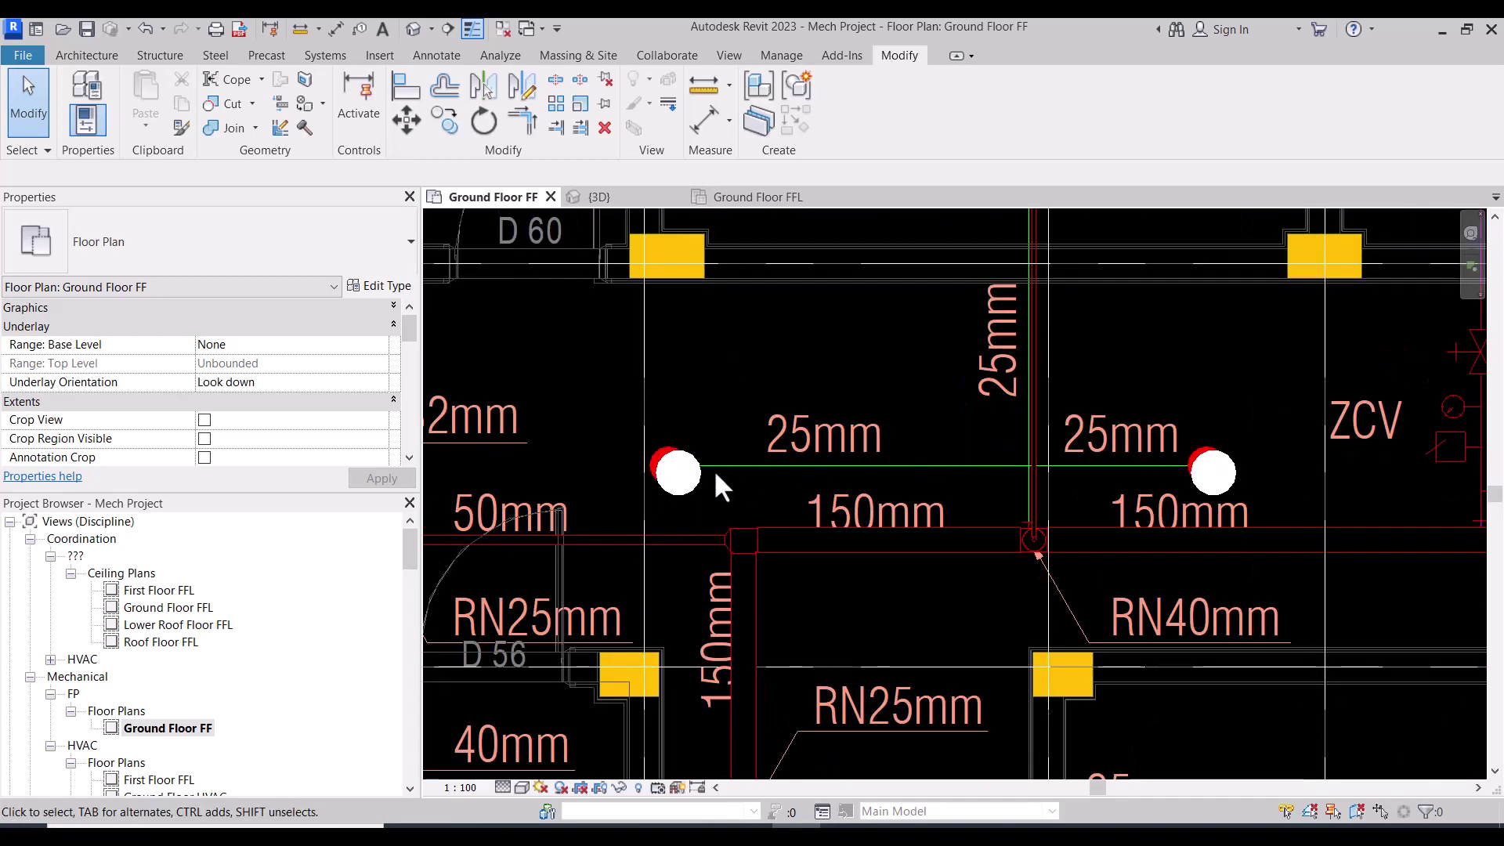
scroll(647, 493, "up", 1)
left_click(678, 501)
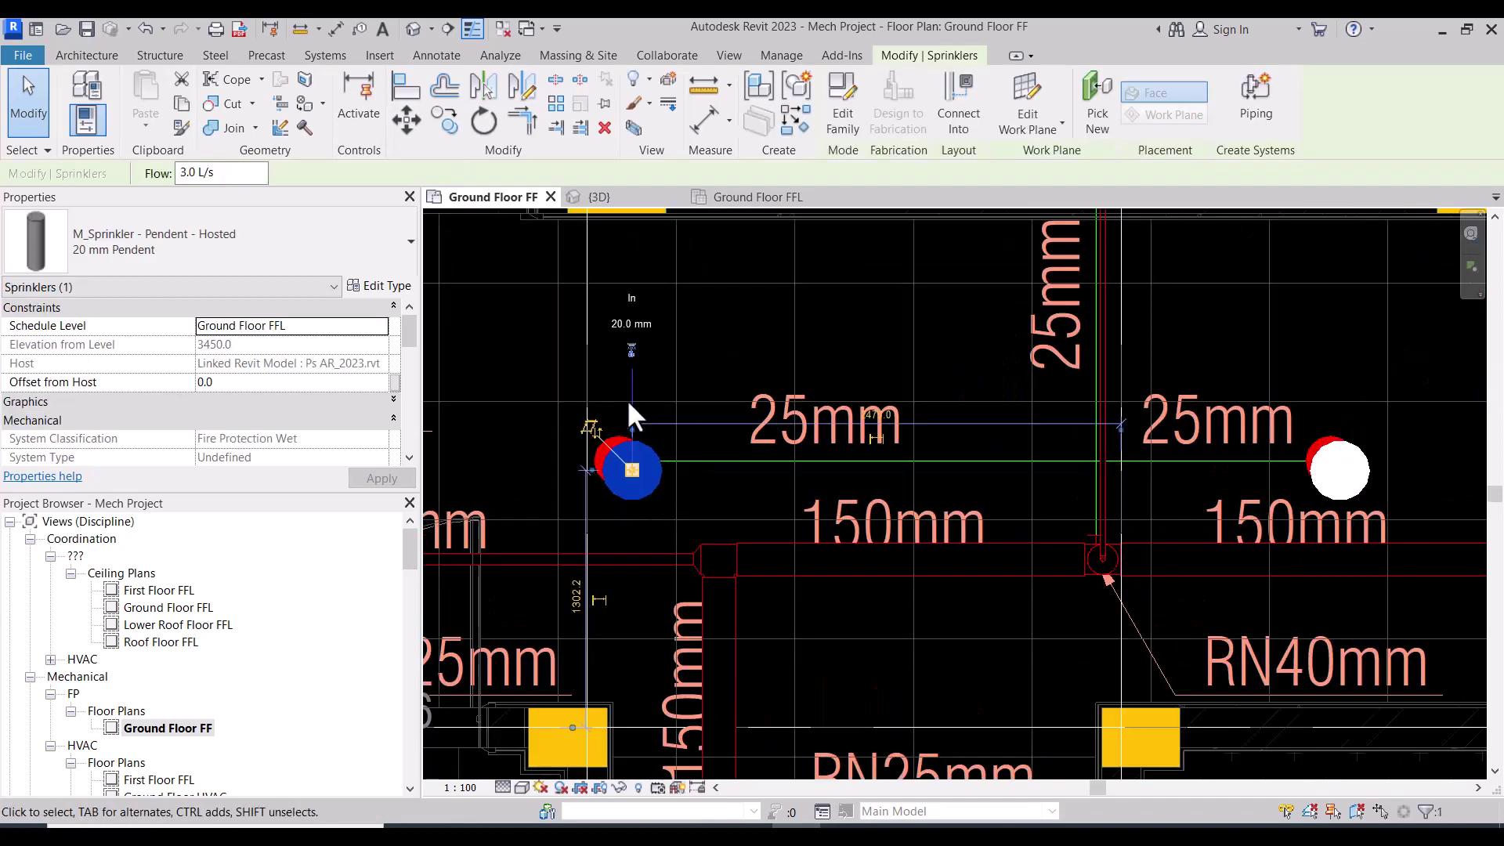
left_click(631, 350)
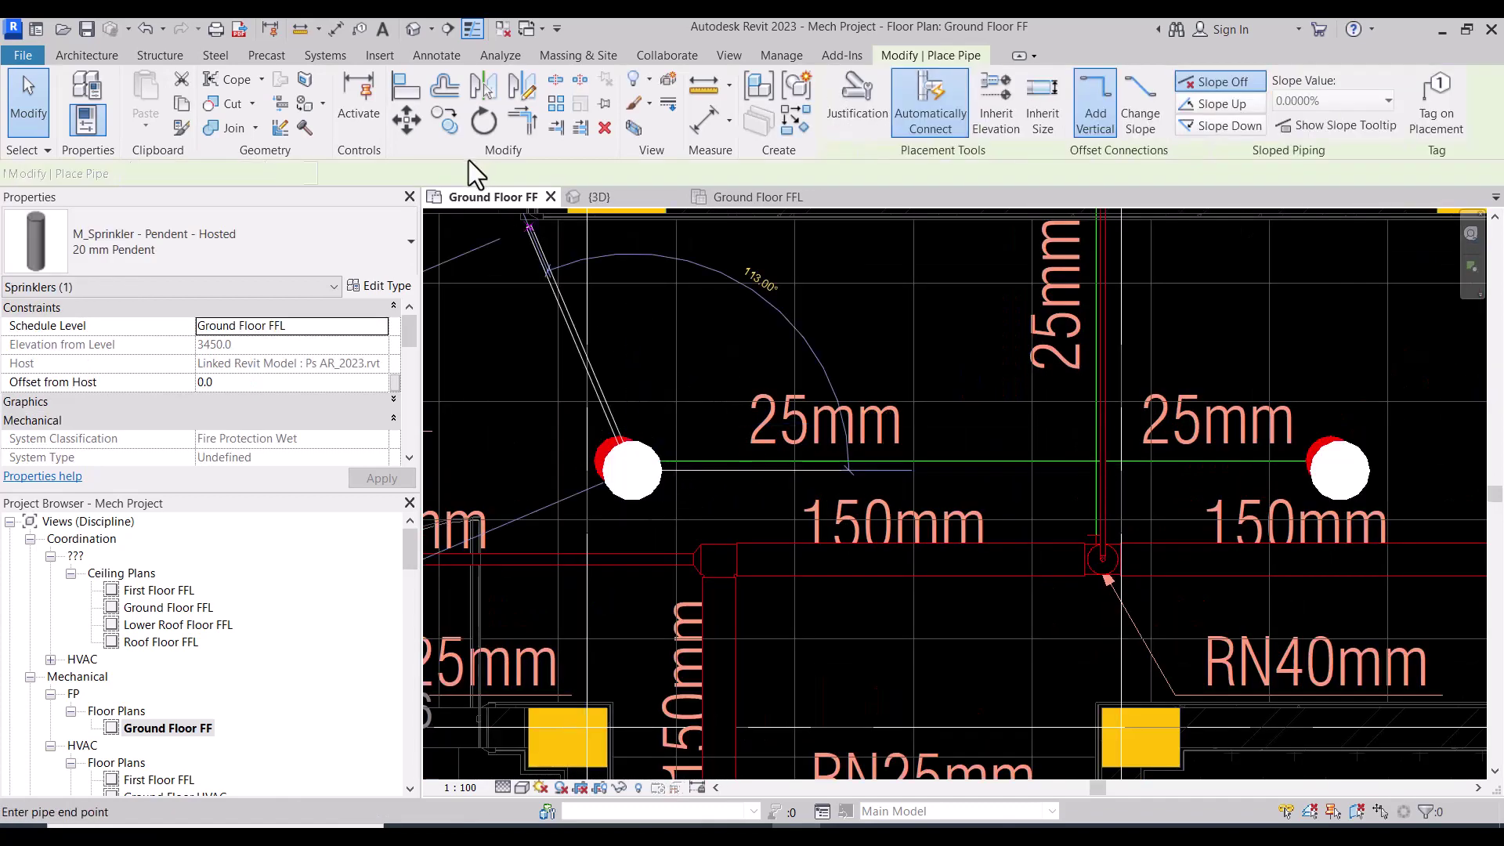
Run the pipe at 4000 mm middle elevation into the vertical 25mm branch
left_click(452, 173)
type("4000")
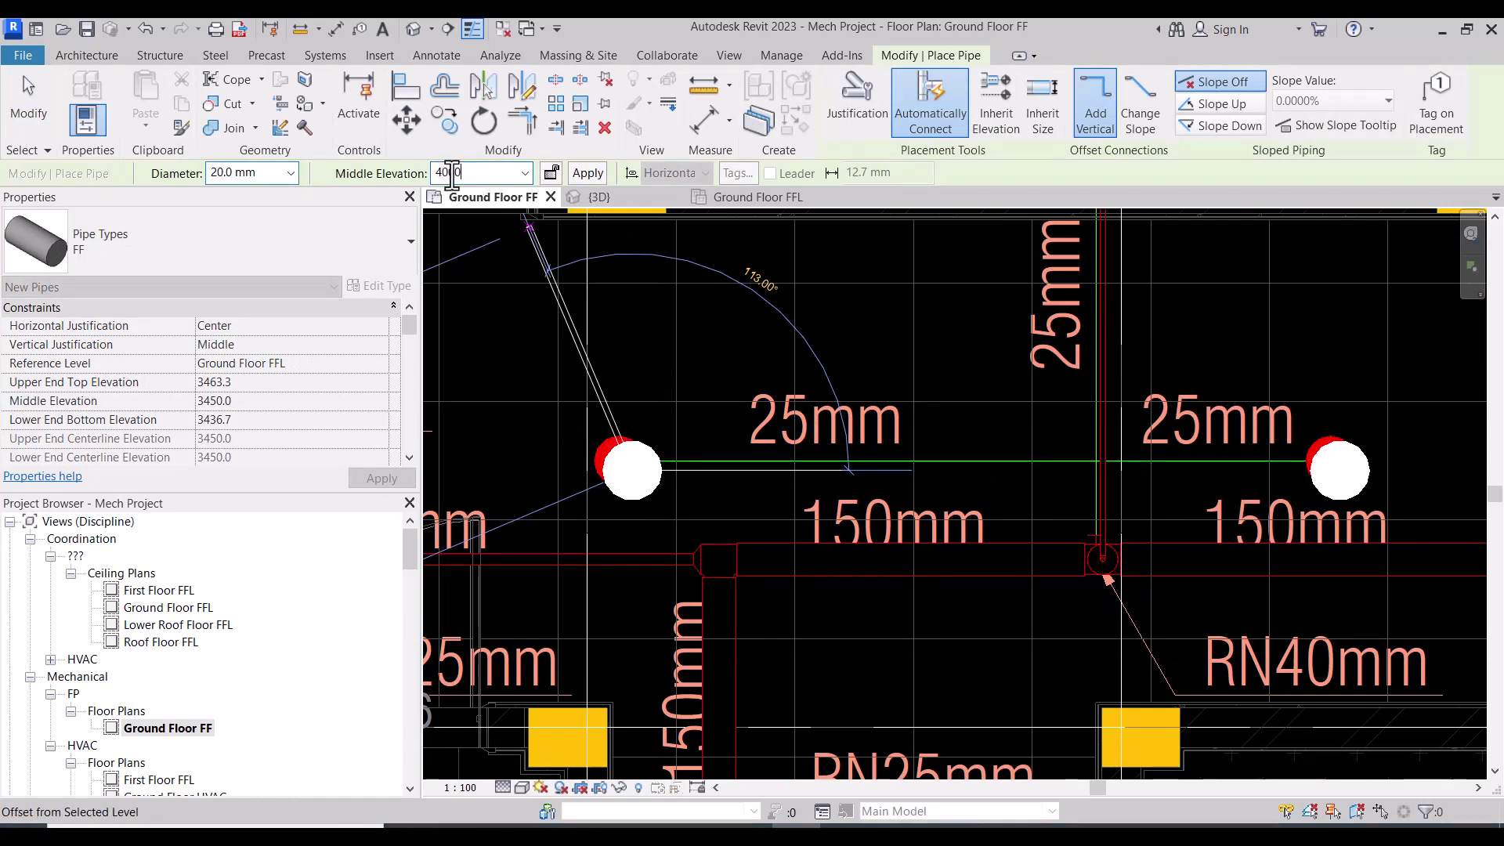
key("Return")
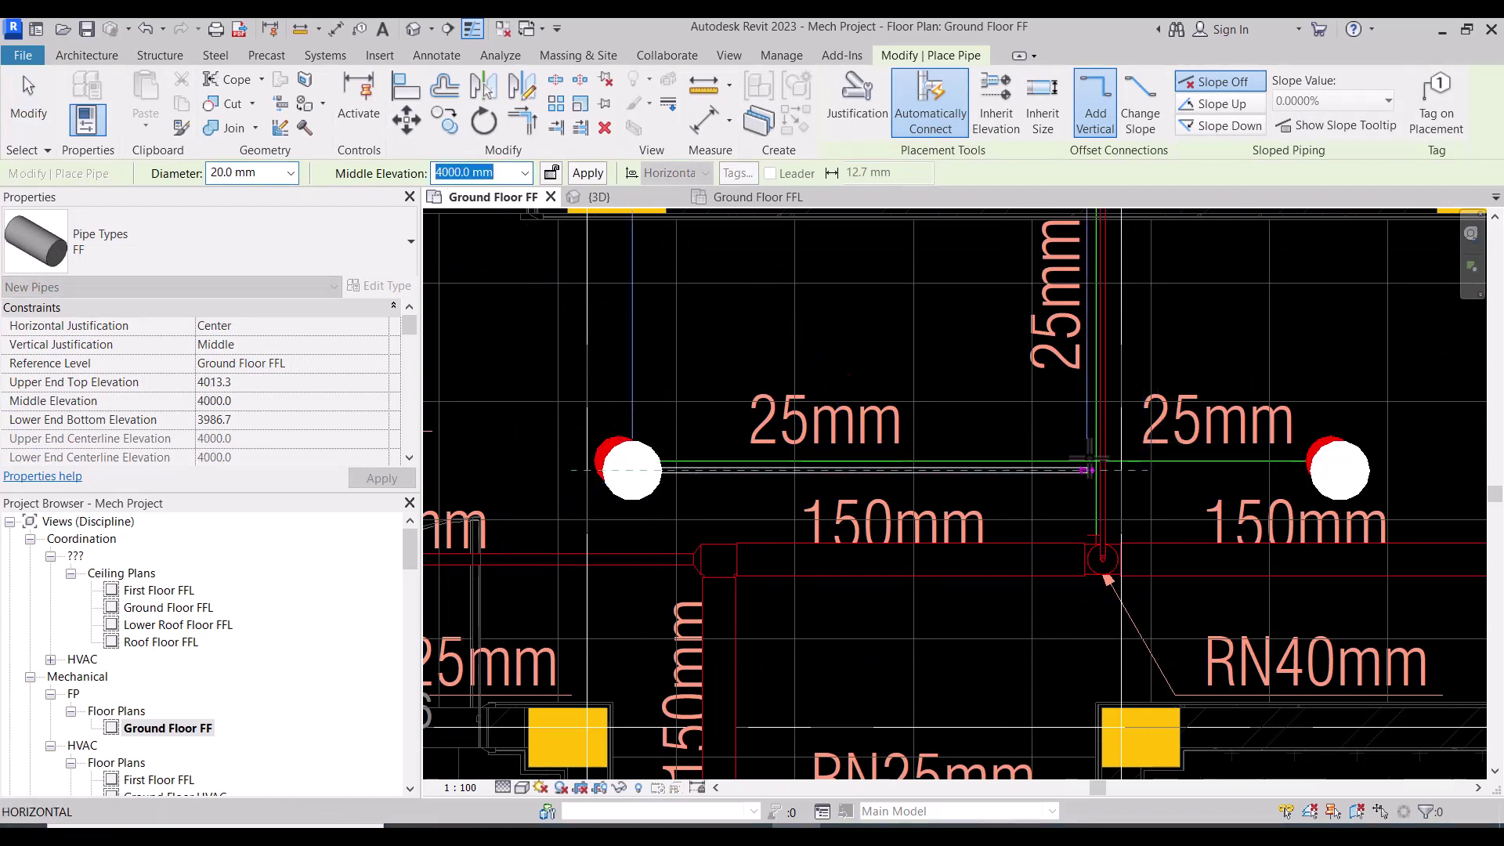
left_click(1102, 470)
key("Escape")
key("Escape")
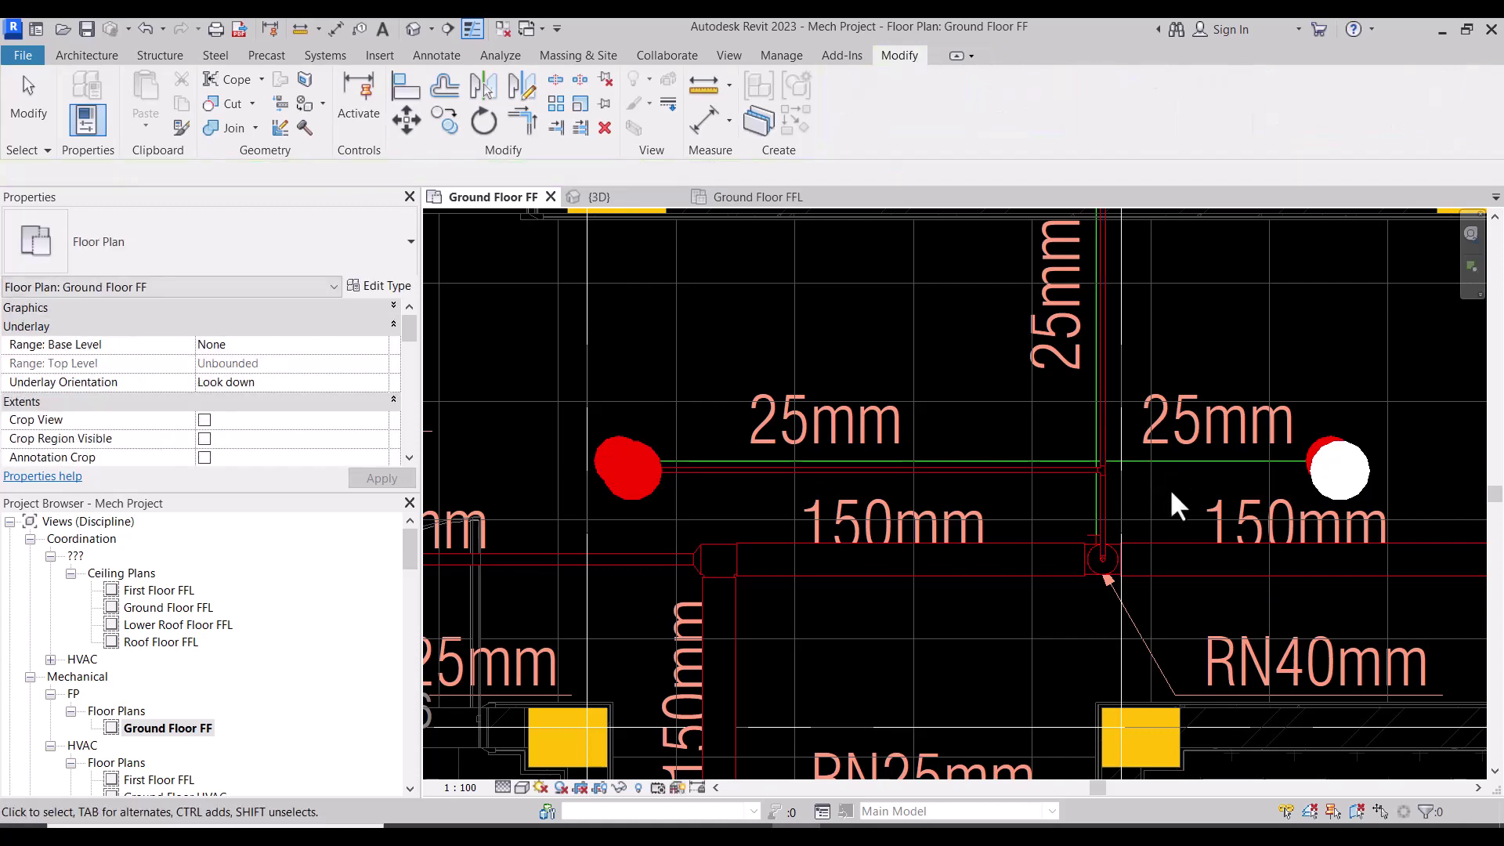
scroll(1169, 488, "up", 2)
scroll(1044, 514, "up", 2)
scroll(965, 482, "up", 2)
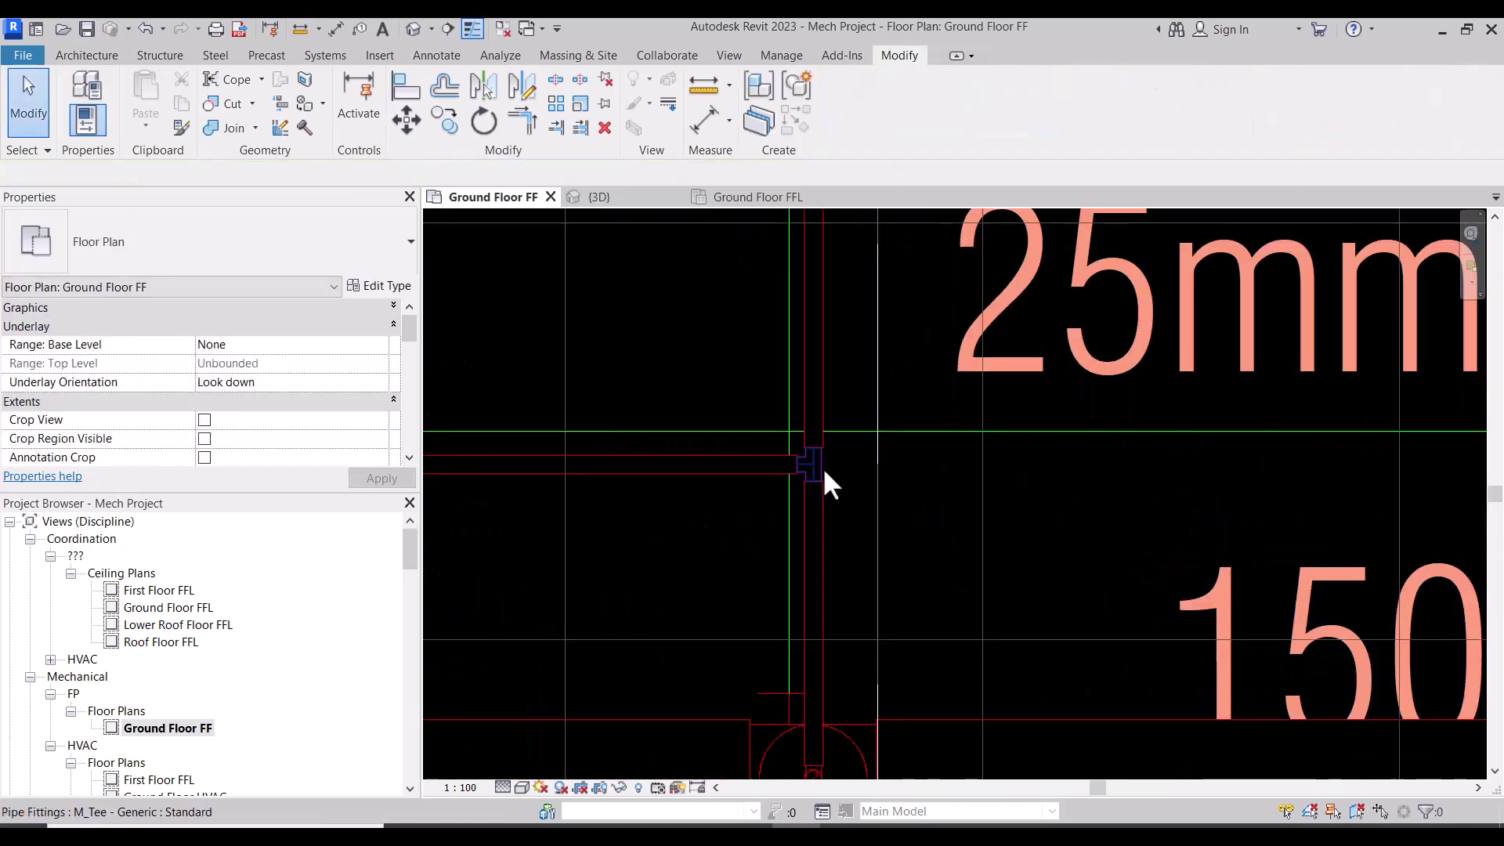
Convert the branch tee into a cross fitting and start a pipe from it
left_click(814, 464)
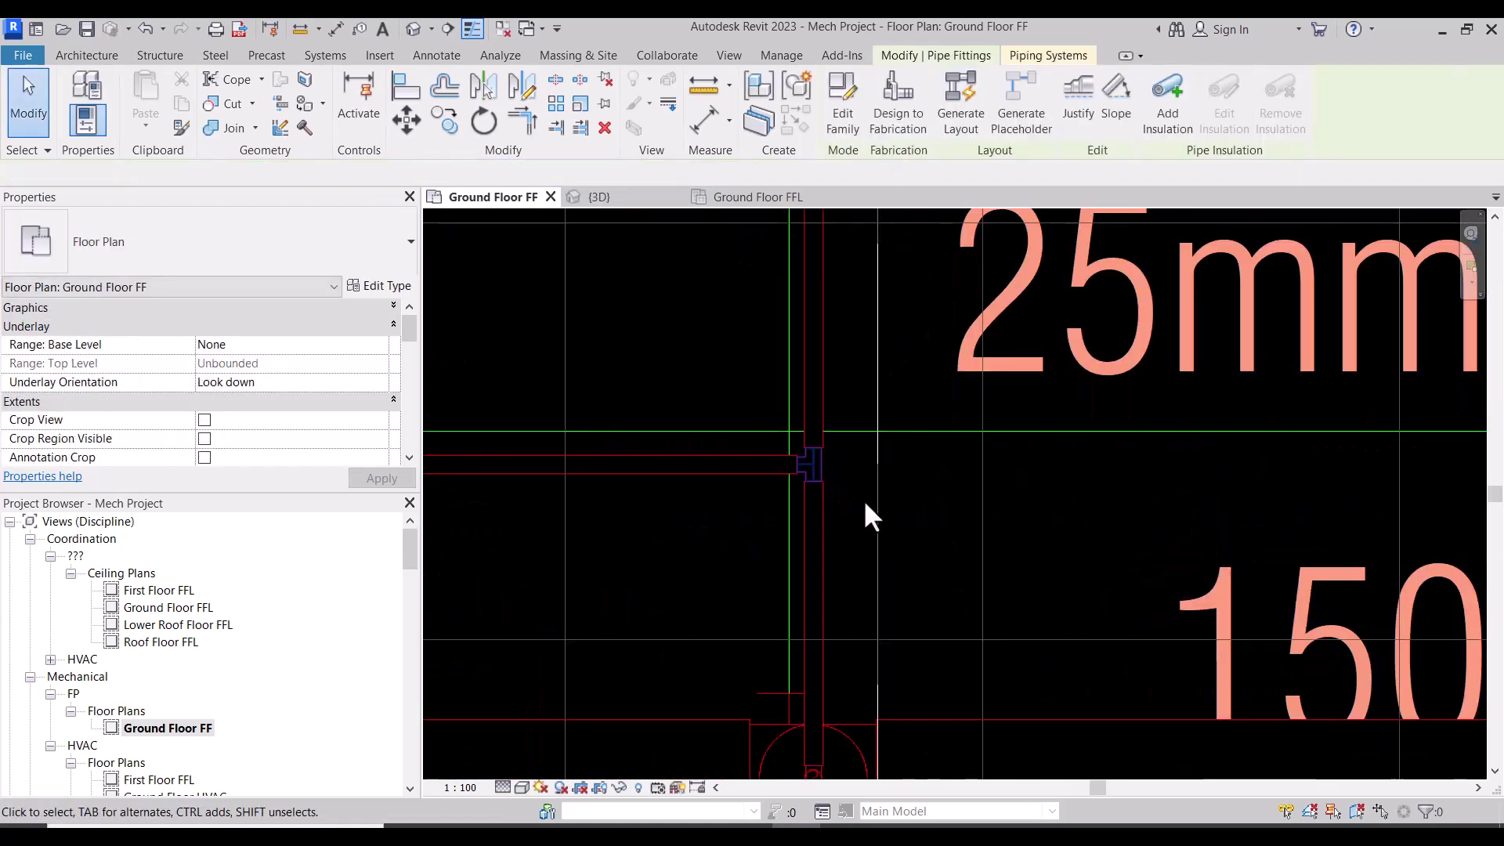
left_click(968, 463)
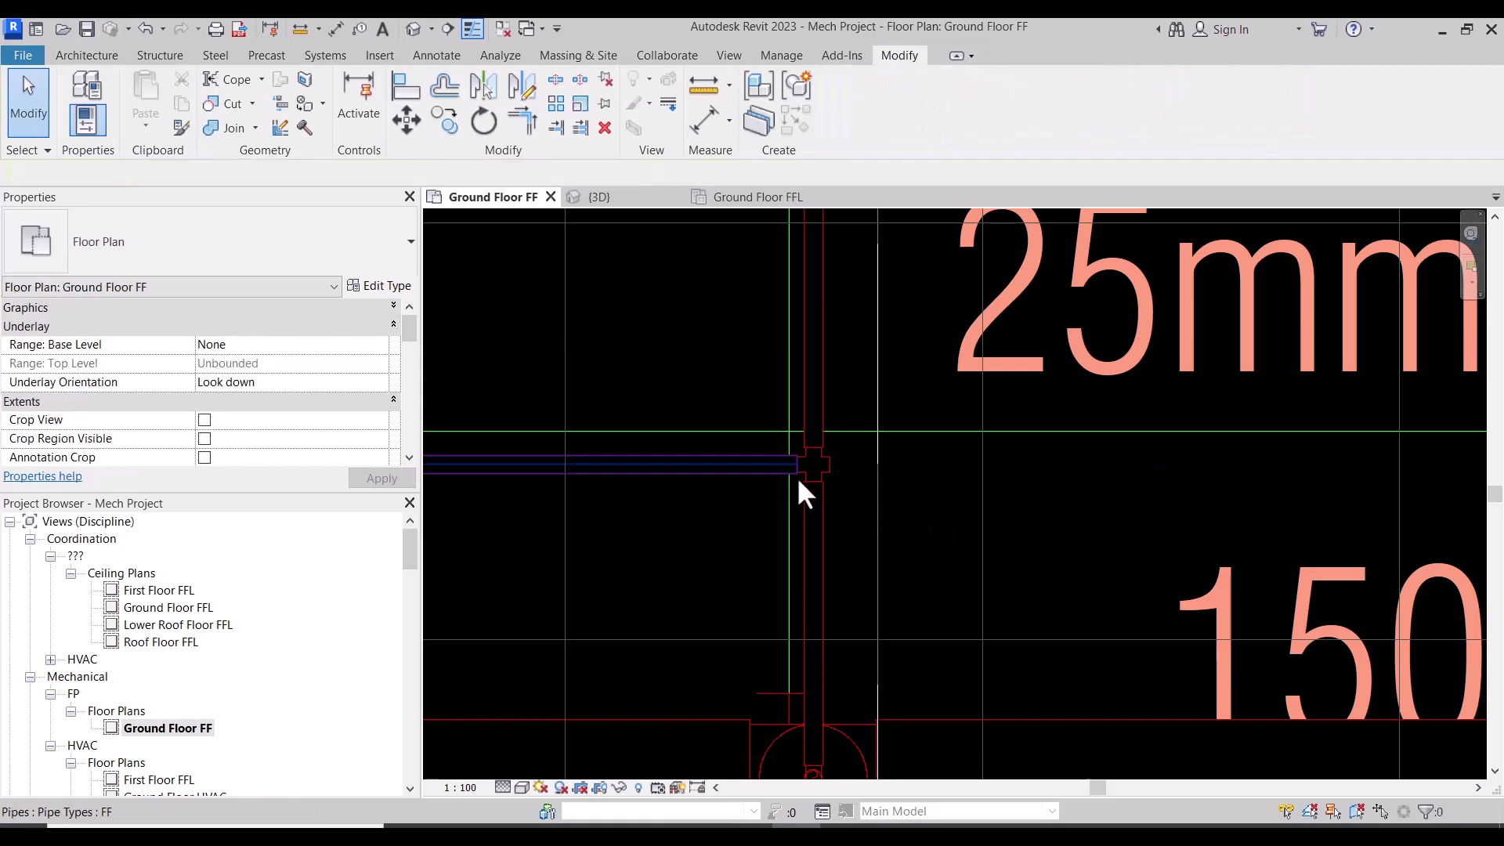
left_click(830, 464)
right_click(832, 465)
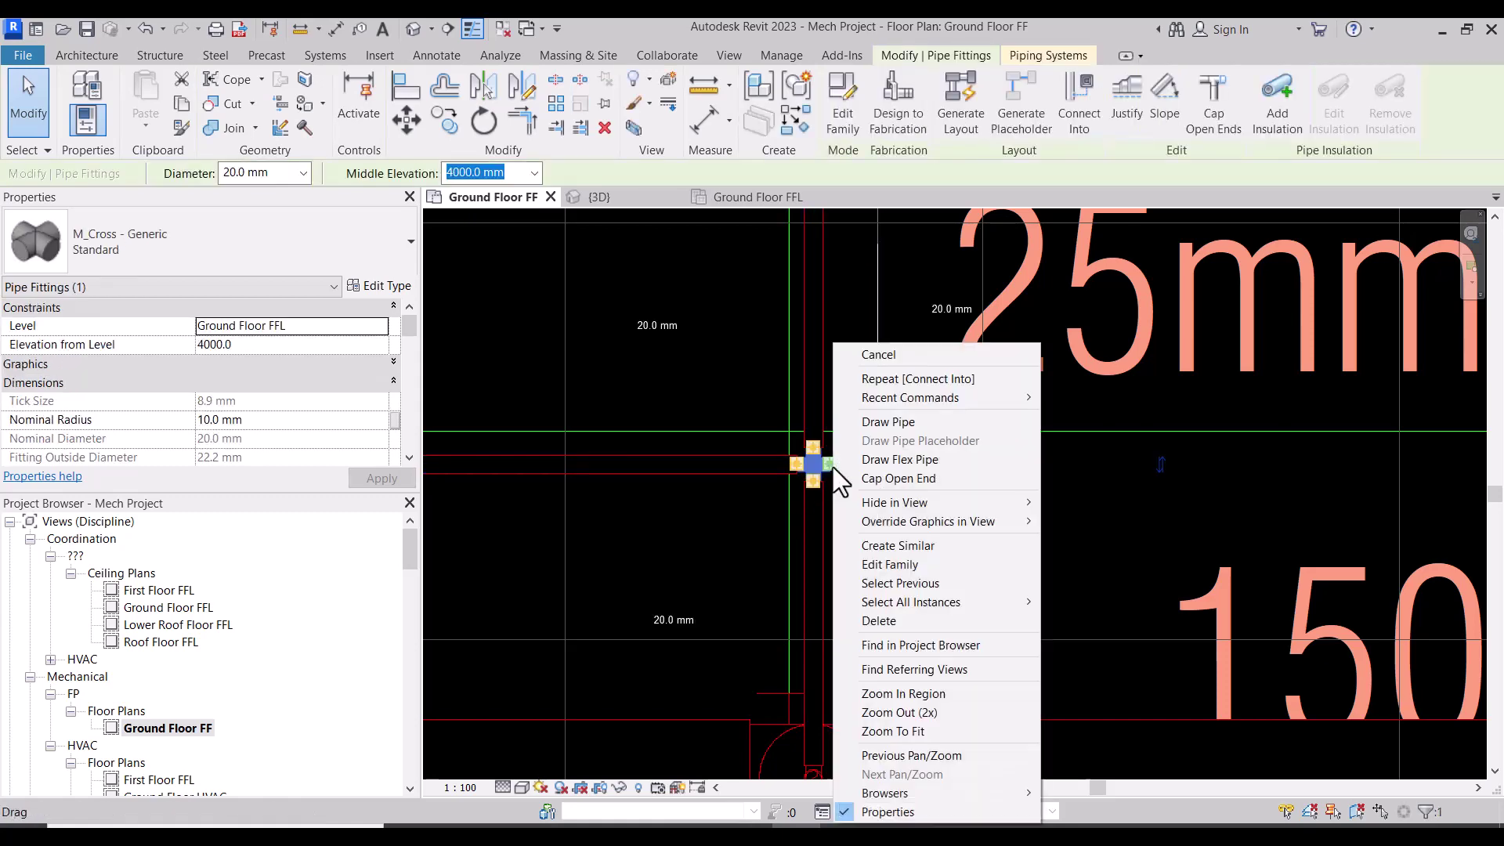
key("Escape")
Pipe the cross's open connector to the right-hand sprinkler
scroll(789, 504, "down", 3)
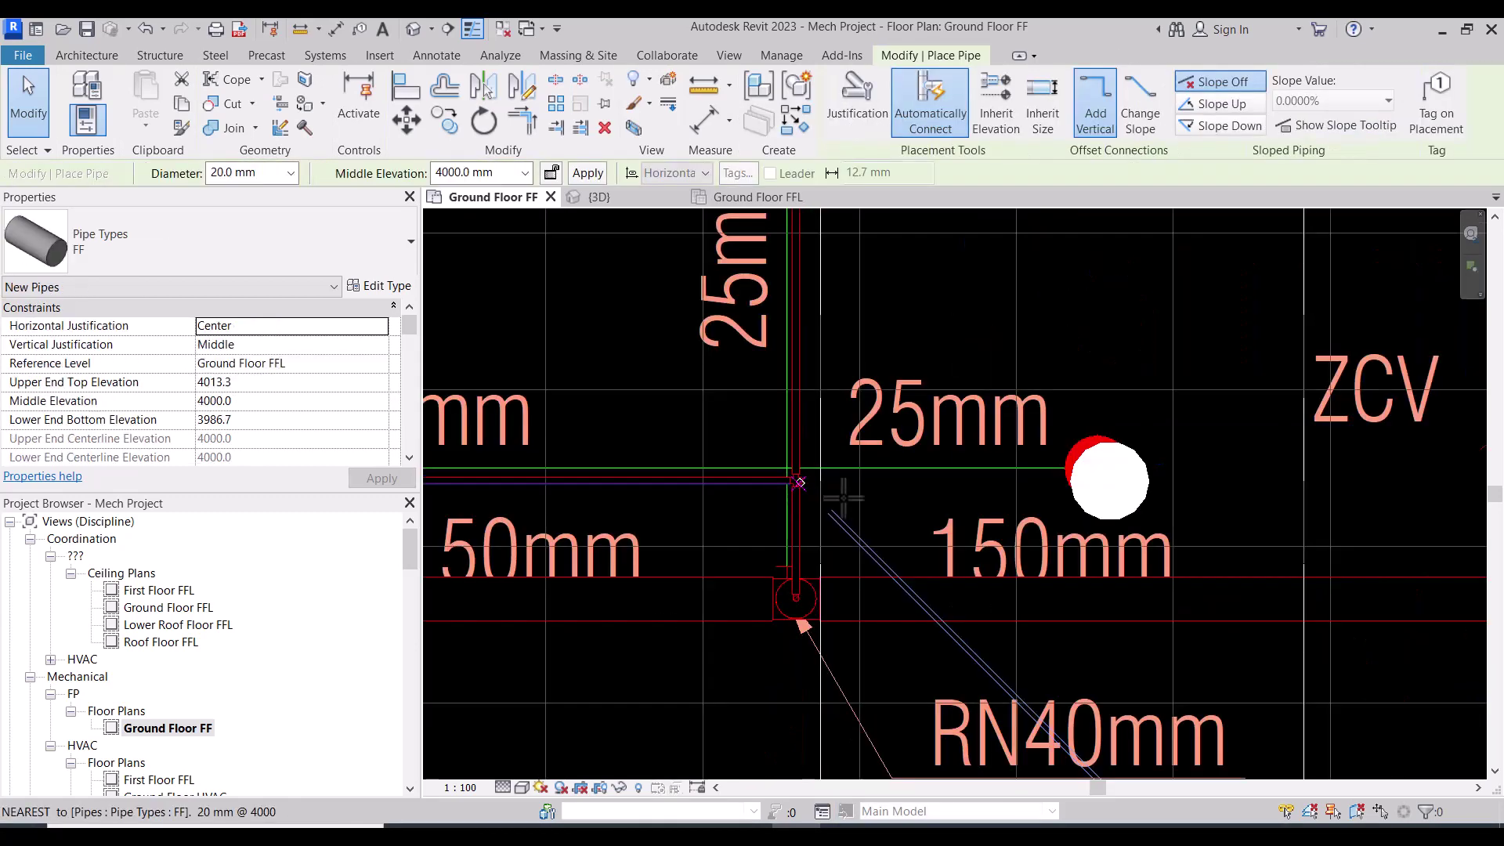
left_click(1109, 480)
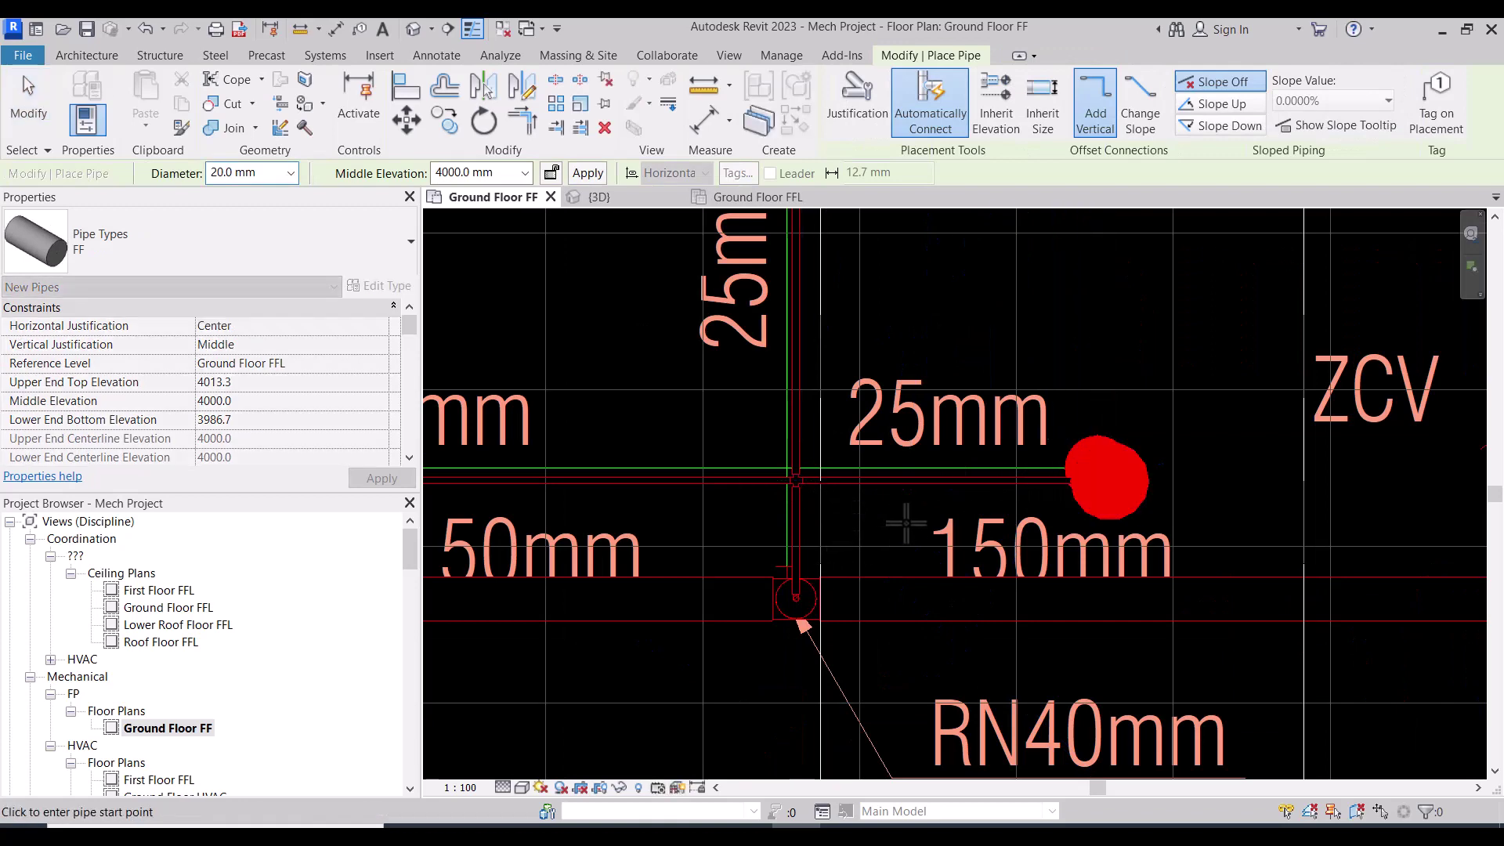
key("Escape")
scroll(1028, 523, "down", 2)
scroll(893, 513, "down", 2)
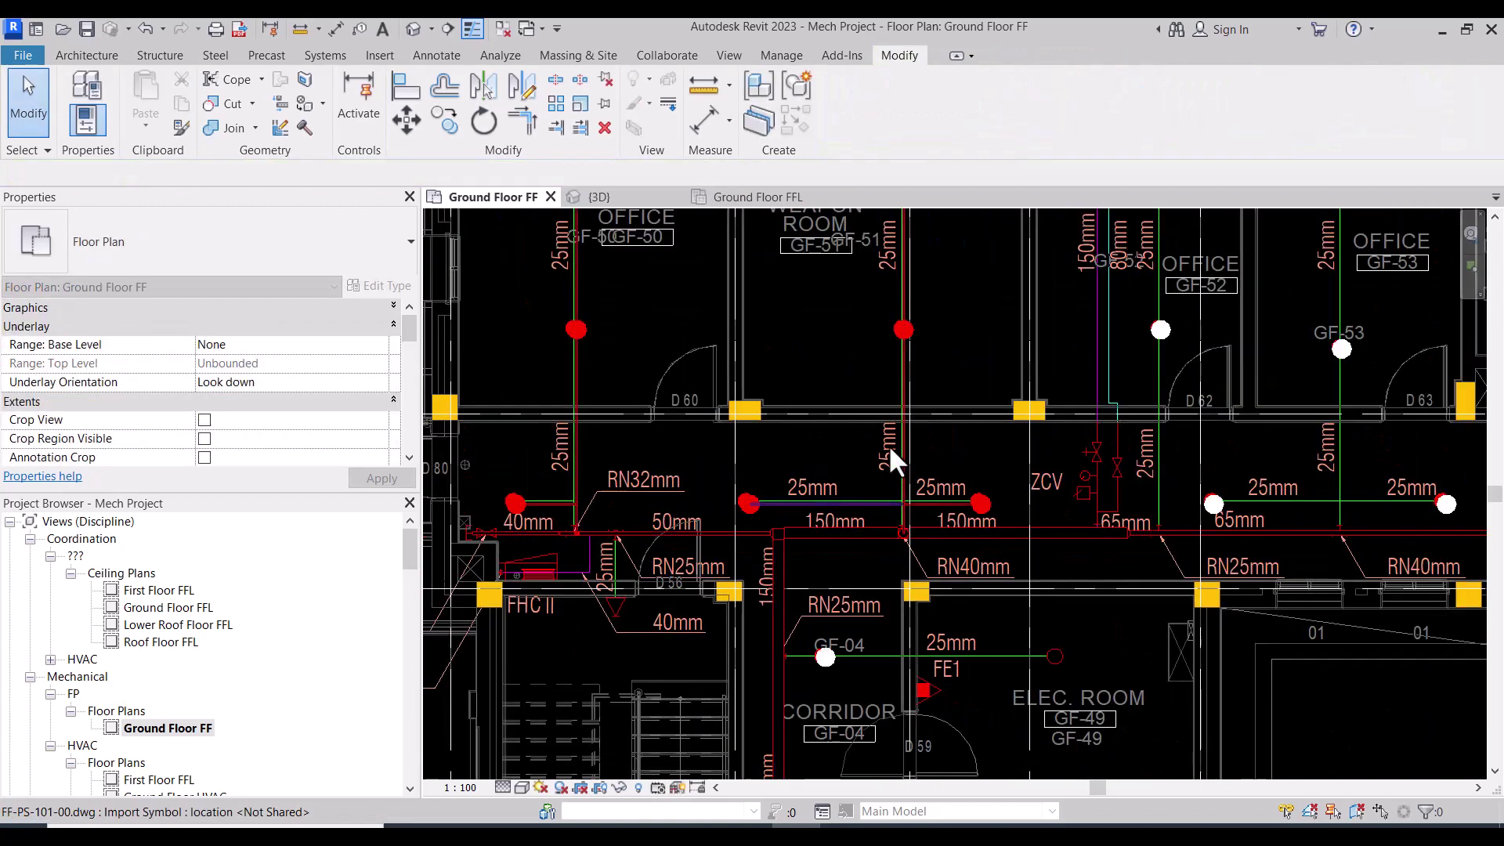
scroll(889, 458, "down", 1)
scroll(877, 446, "down", 1)
scroll(717, 548, "up", 5)
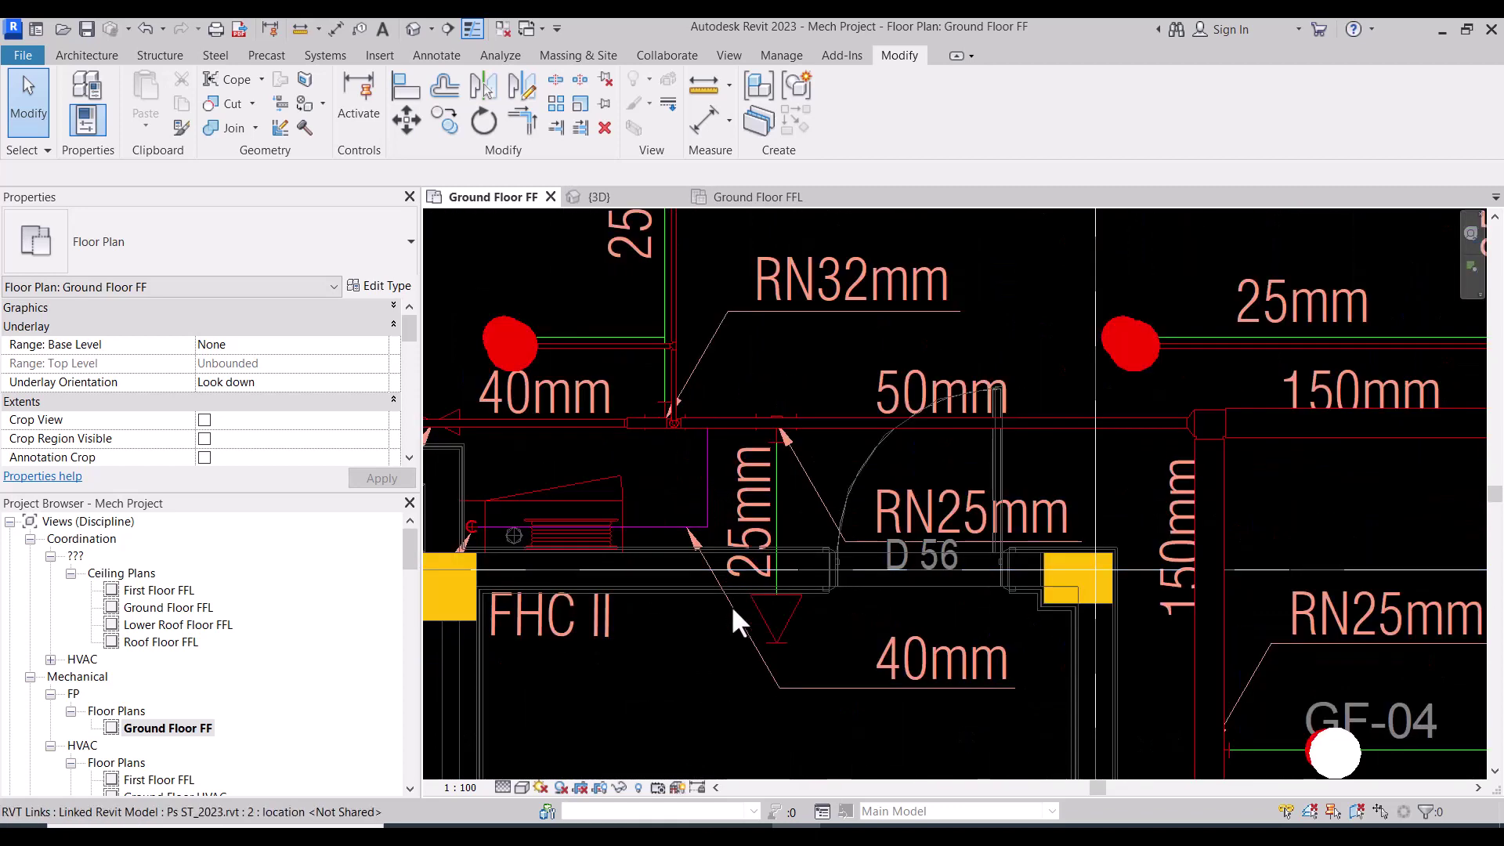
middle_click_drag(764, 615, 701, 450)
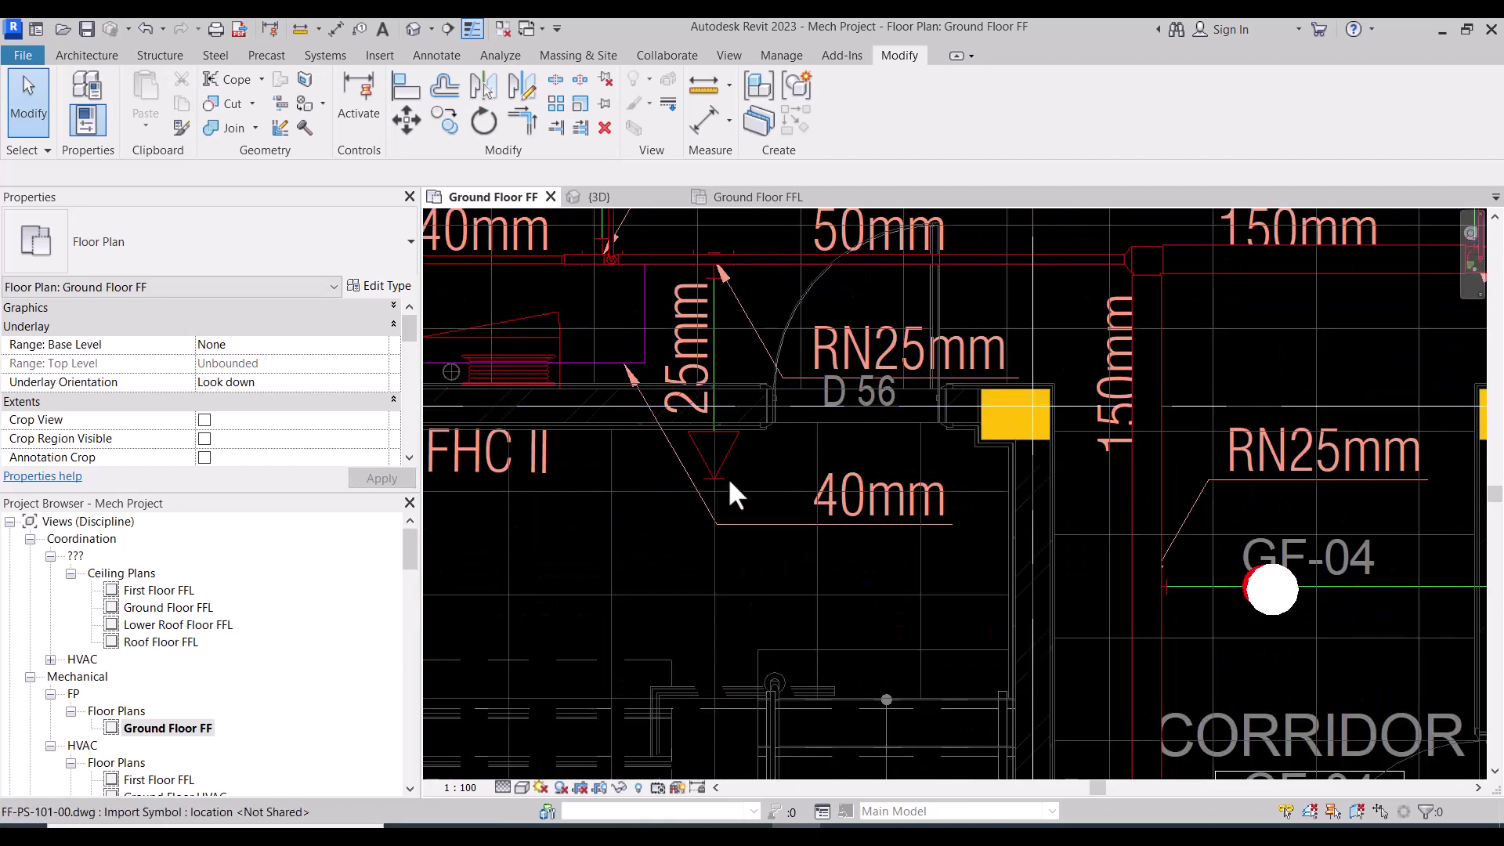
scroll(830, 393, "down", 1)
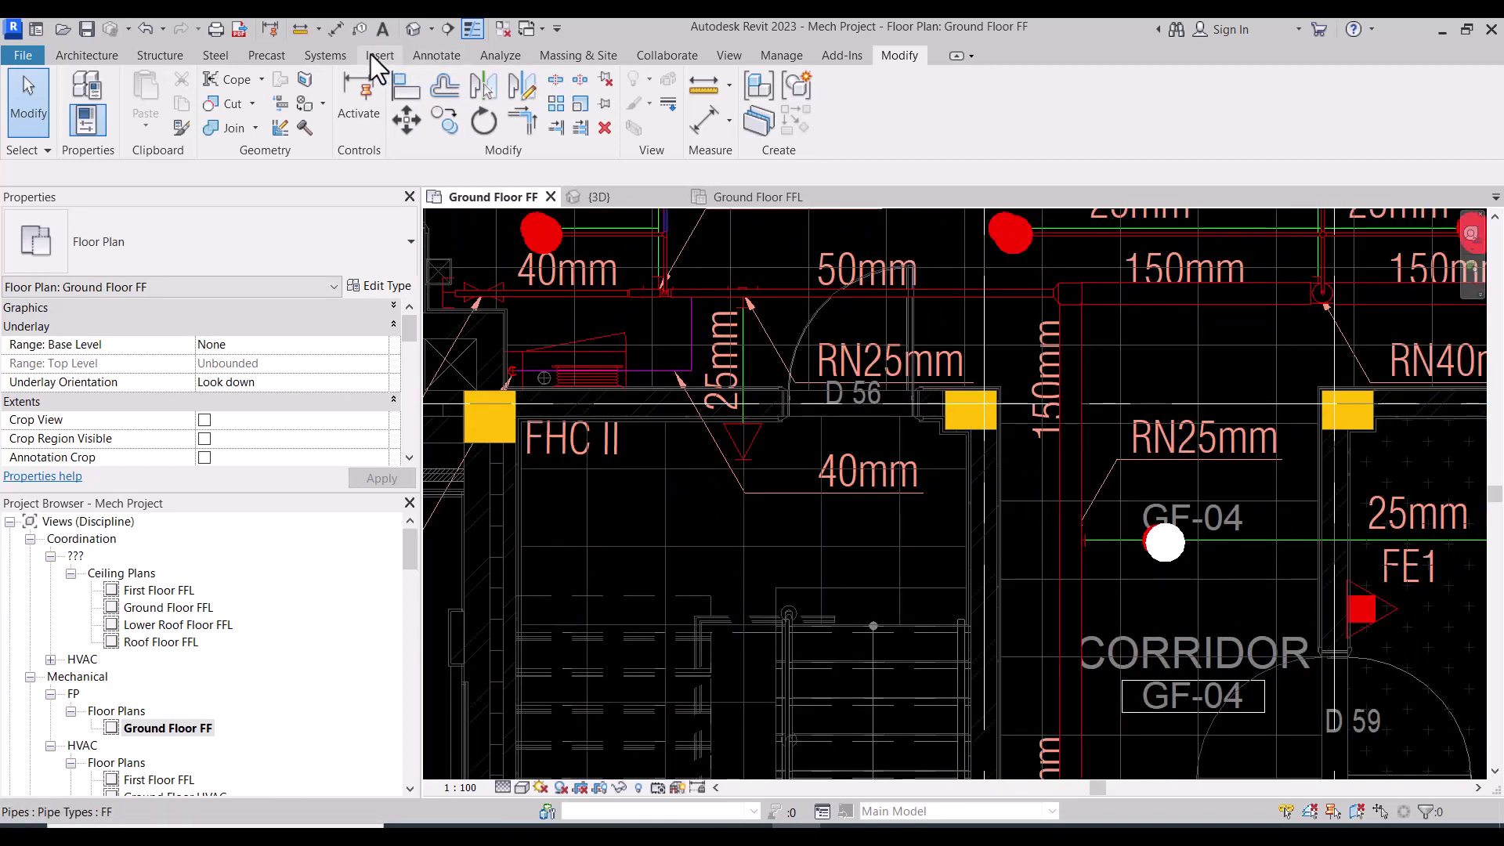
left_click(326, 51)
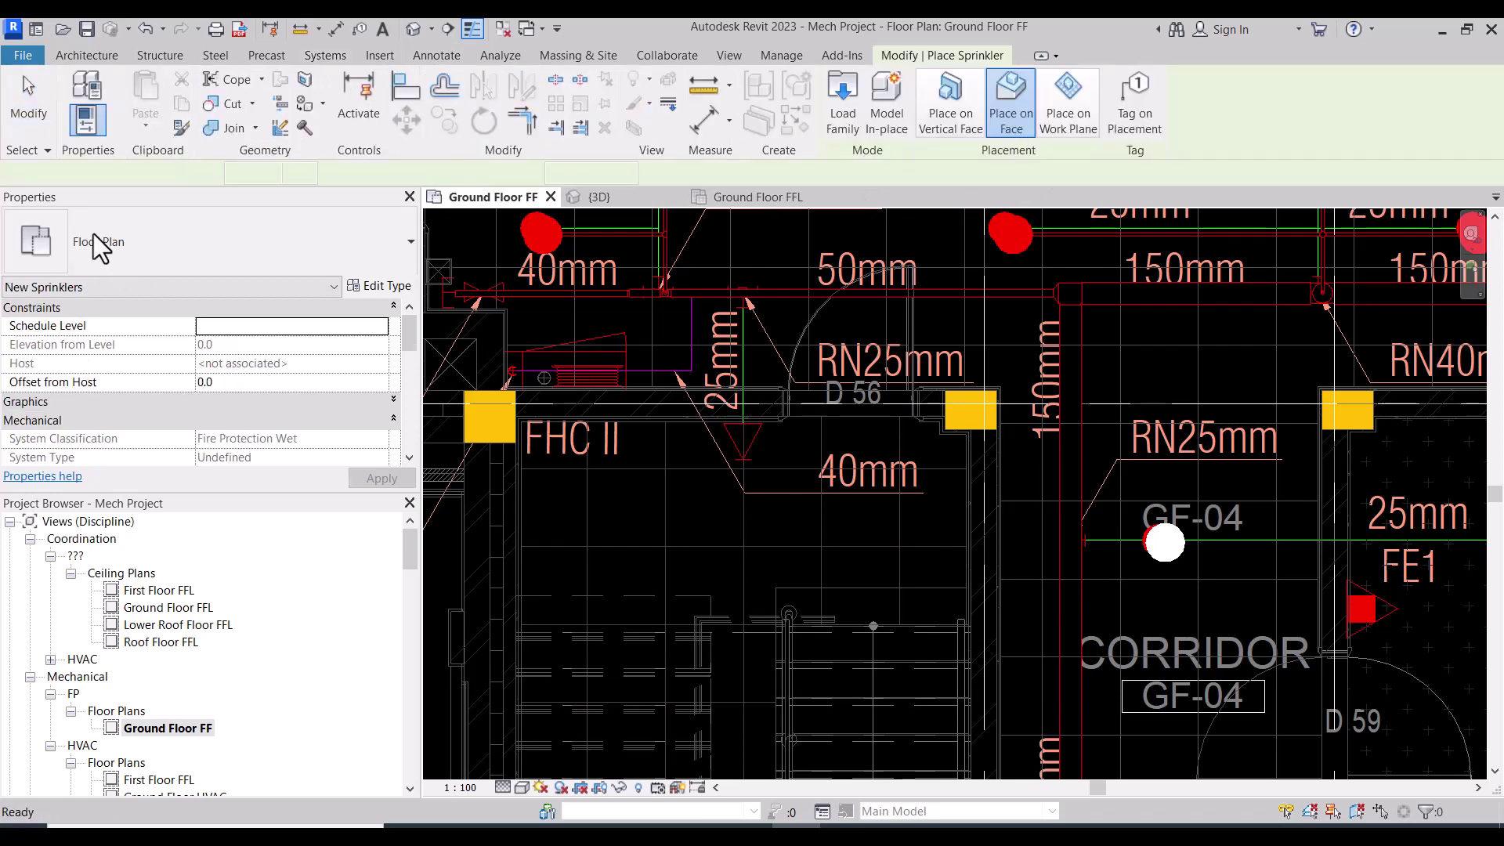
left_click(182, 242)
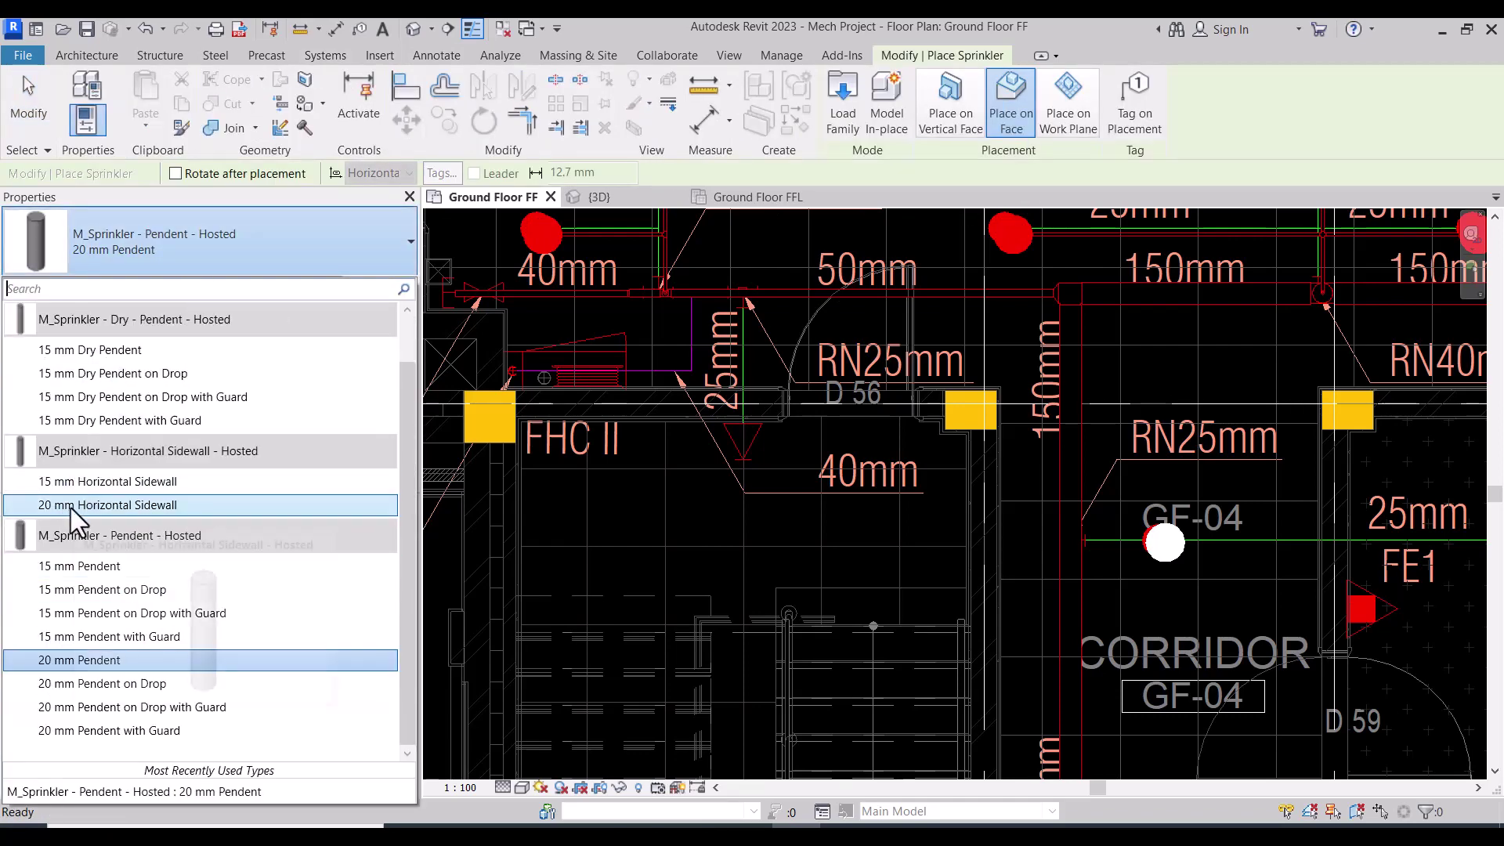
left_click(70, 508)
scroll(760, 443, "up", 2)
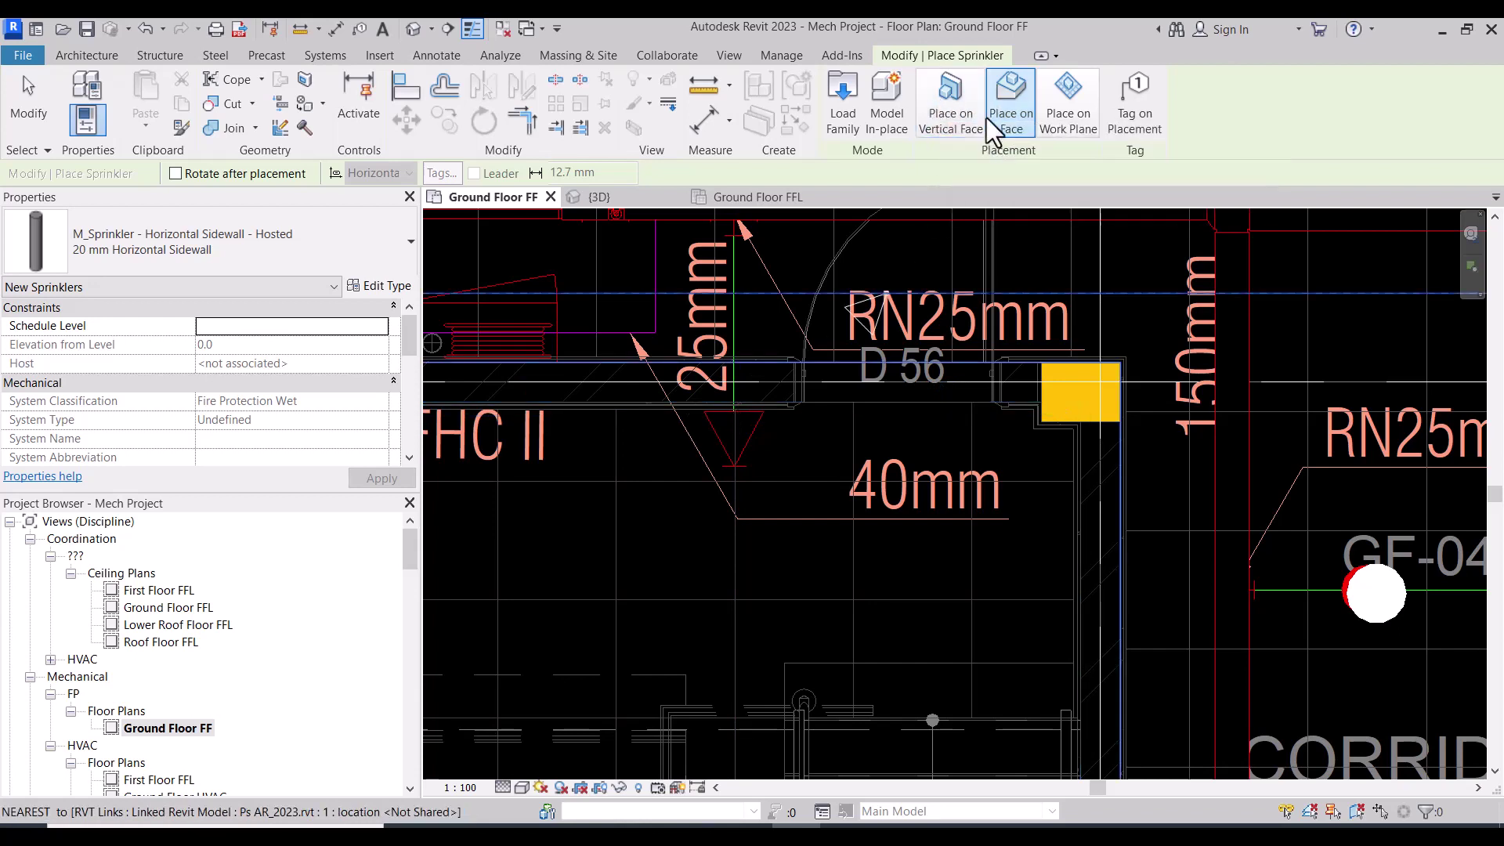
left_click(950, 108)
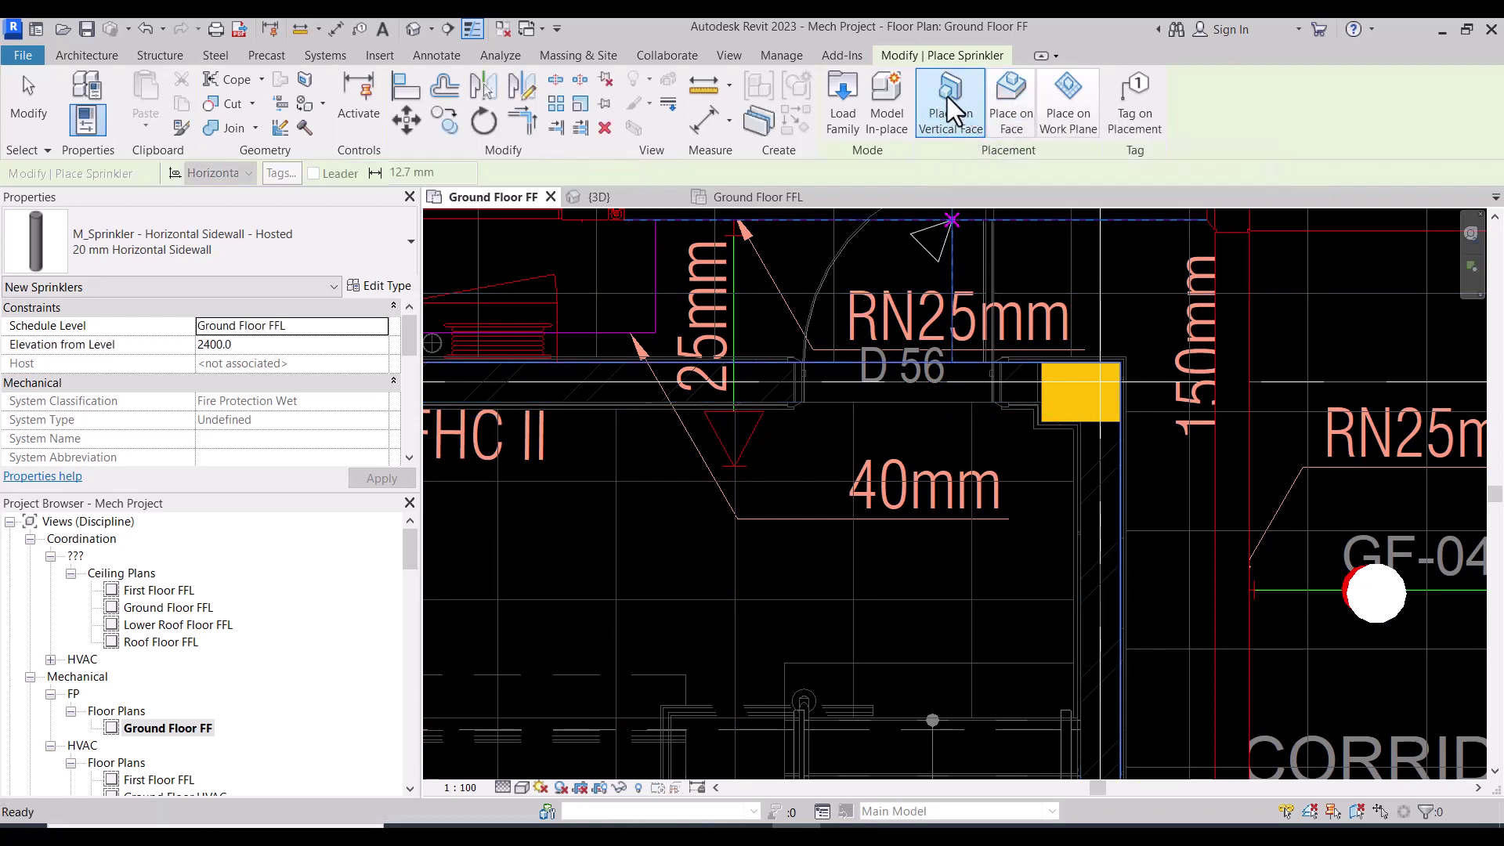
scroll(765, 426, "up", 2)
scroll(715, 426, "up", 1)
scroll(721, 416, "up", 2)
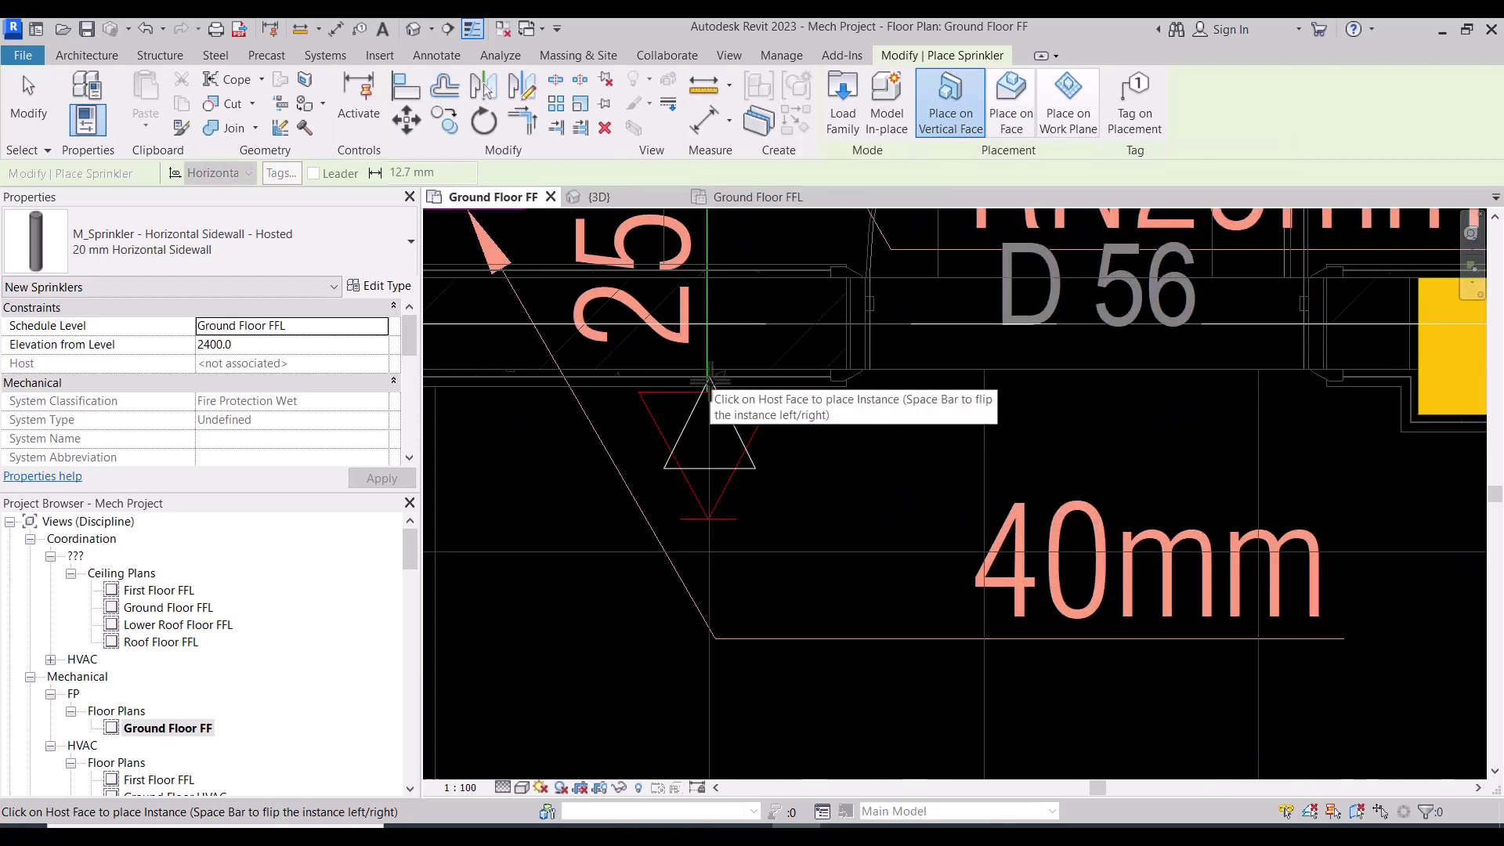
key("Escape")
scroll(750, 532, "down", 2)
Change the sidewall sprinkler's Elevation from Level from 2400 to 3900 mm in Properties
scroll(751, 521, "down", 1)
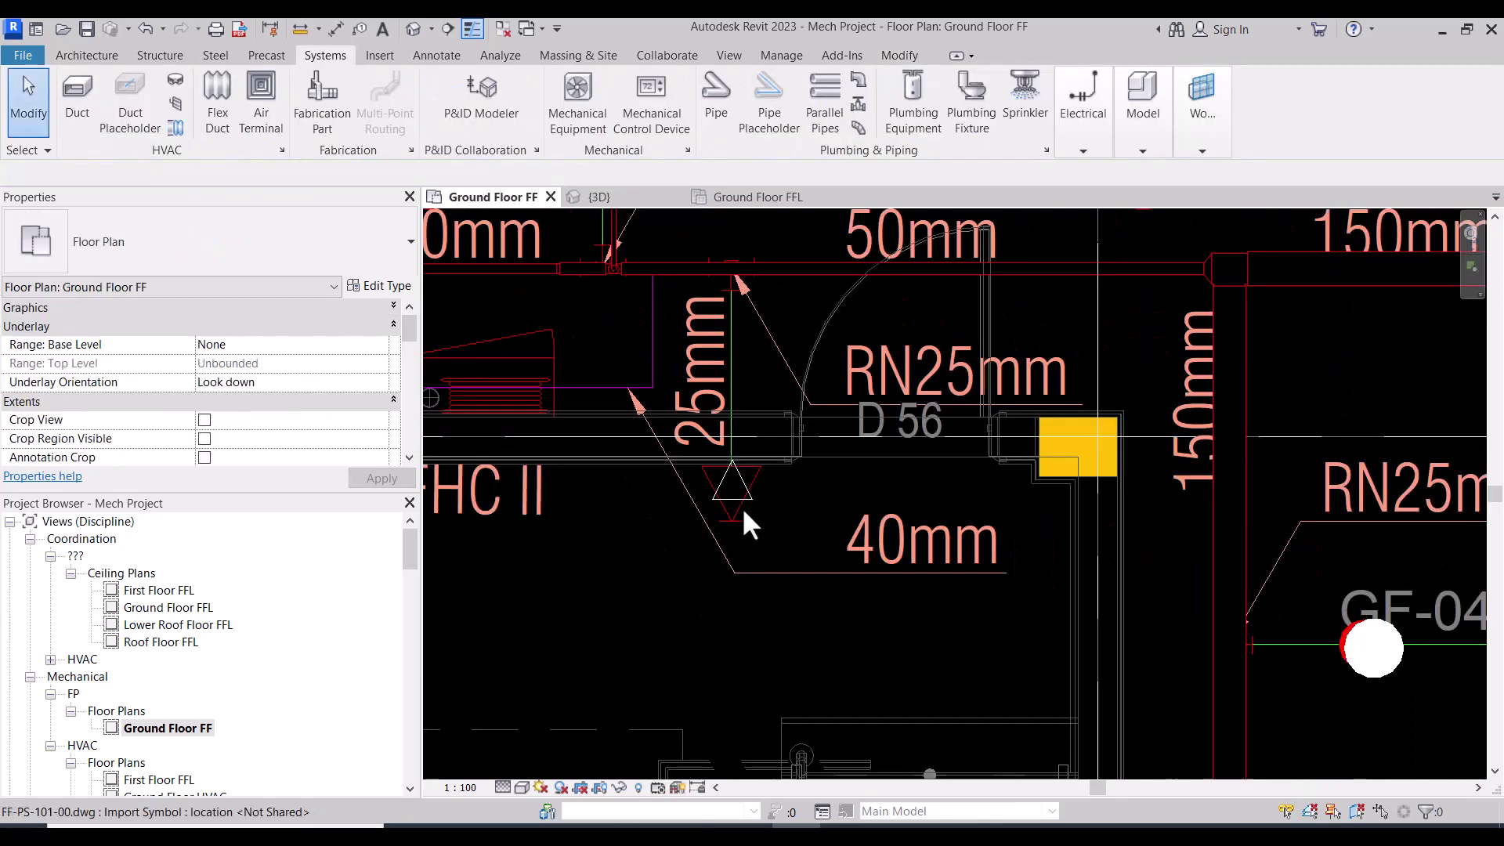
left_click(466, 462)
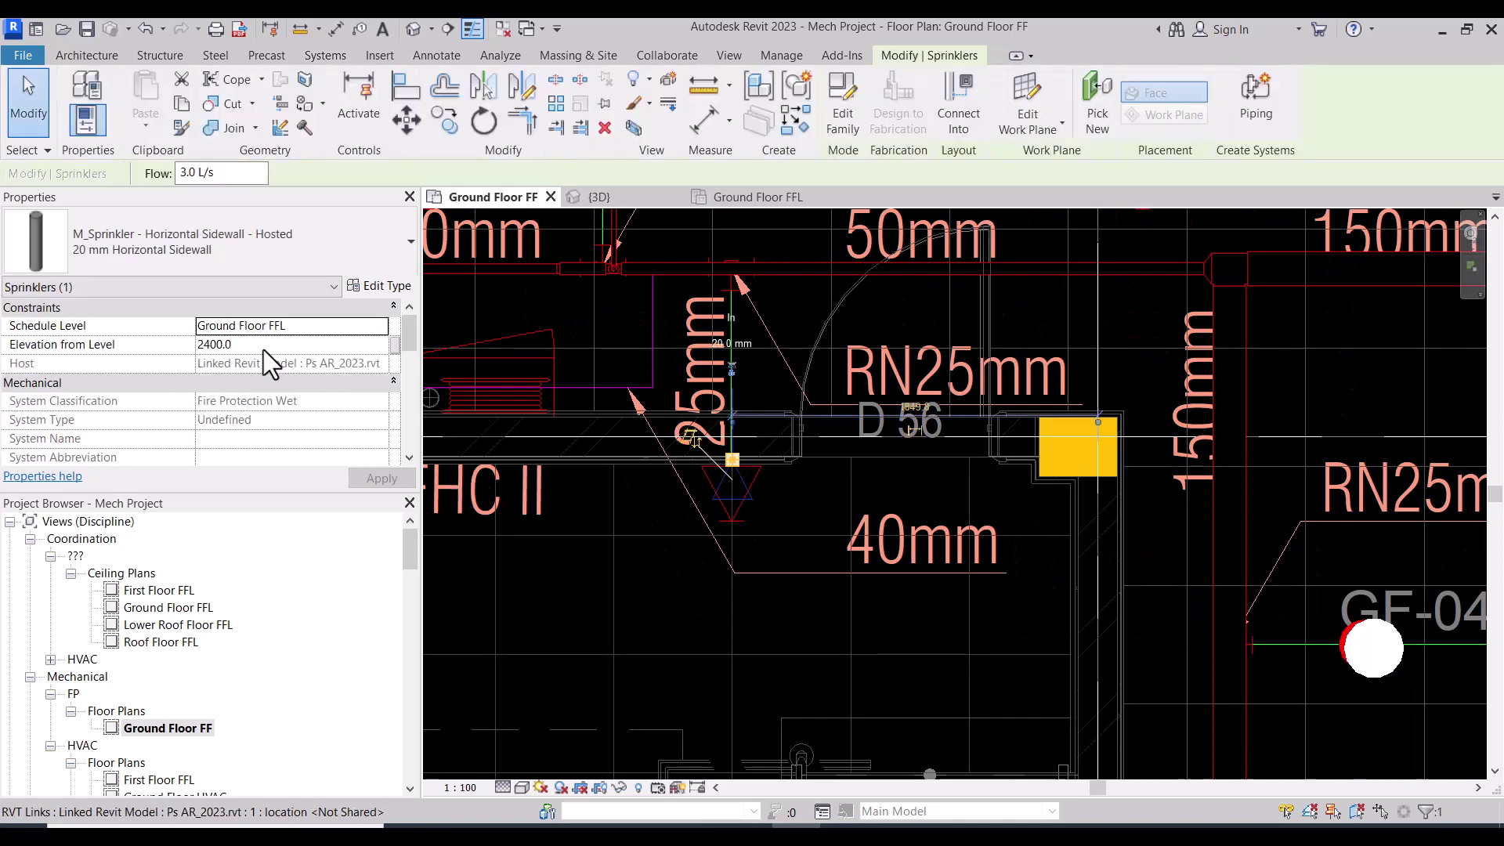
left_click(263, 349)
type("39")
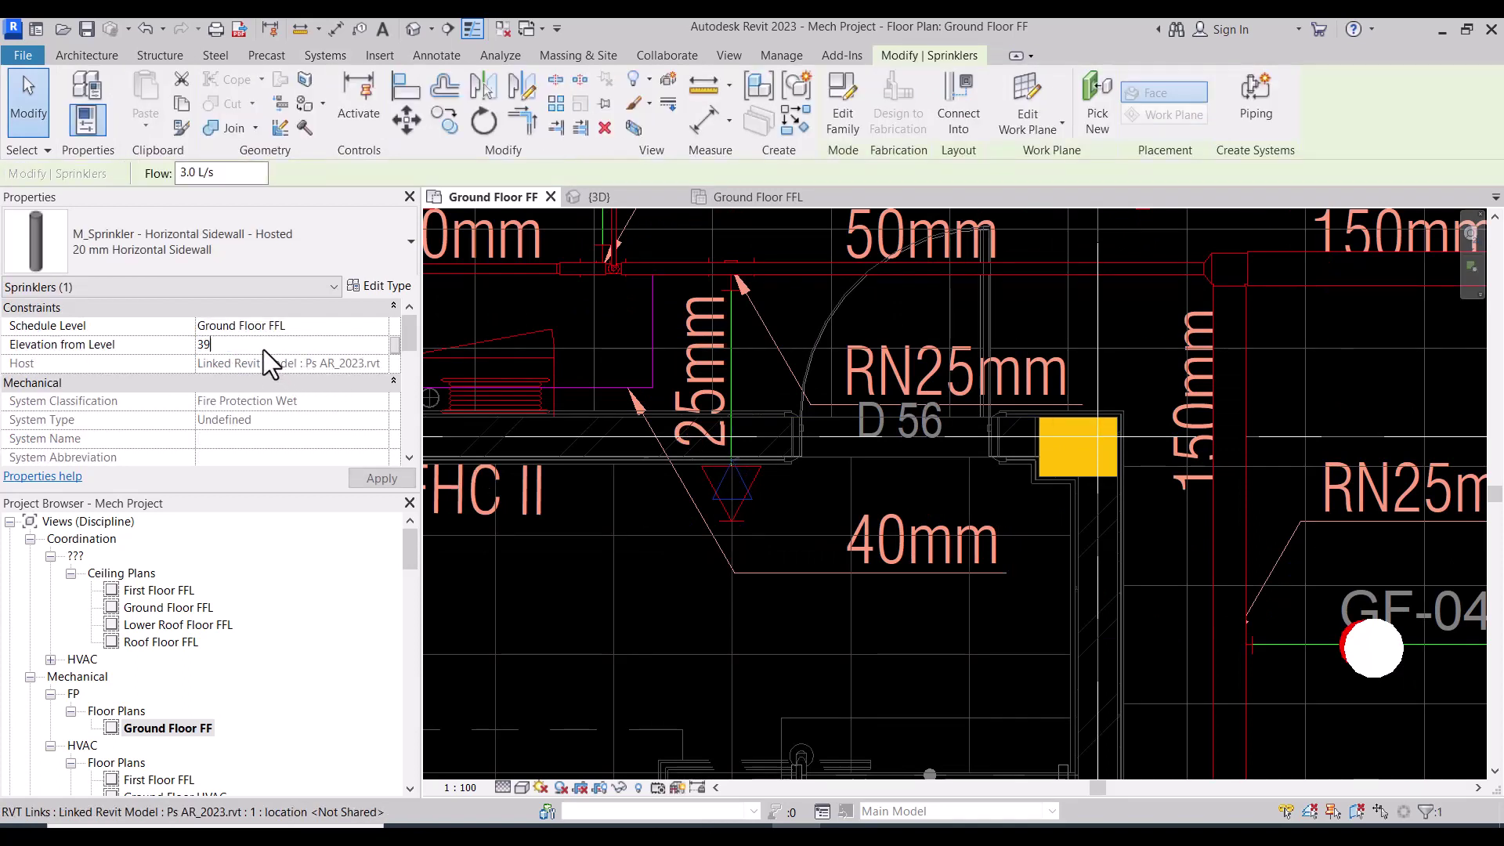
type("00")
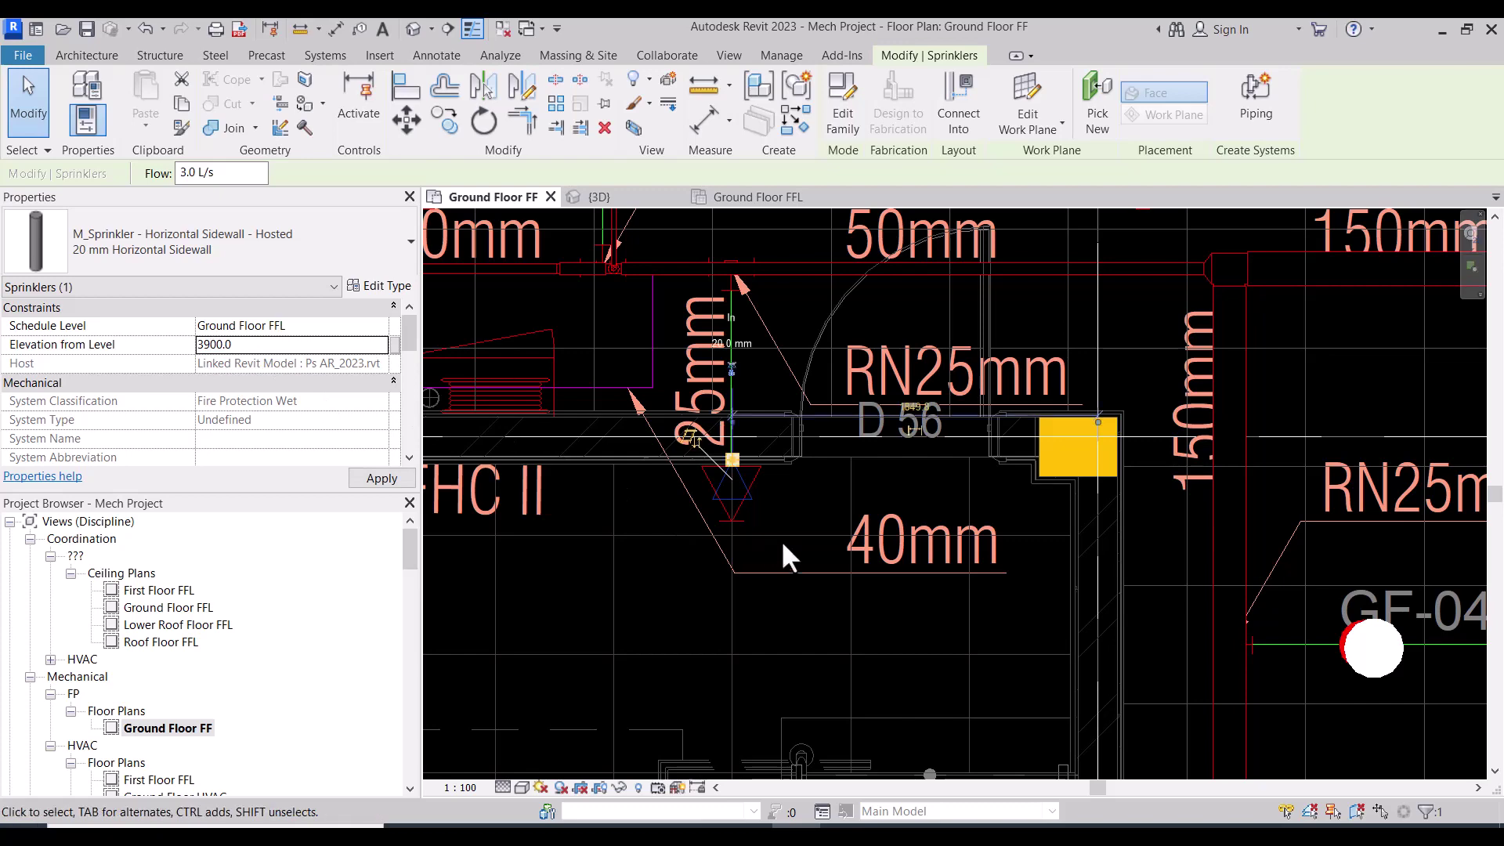
key("Escape")
scroll(752, 575, "down", 2)
scroll(783, 470, "up", 1)
scroll(772, 510, "up", 1)
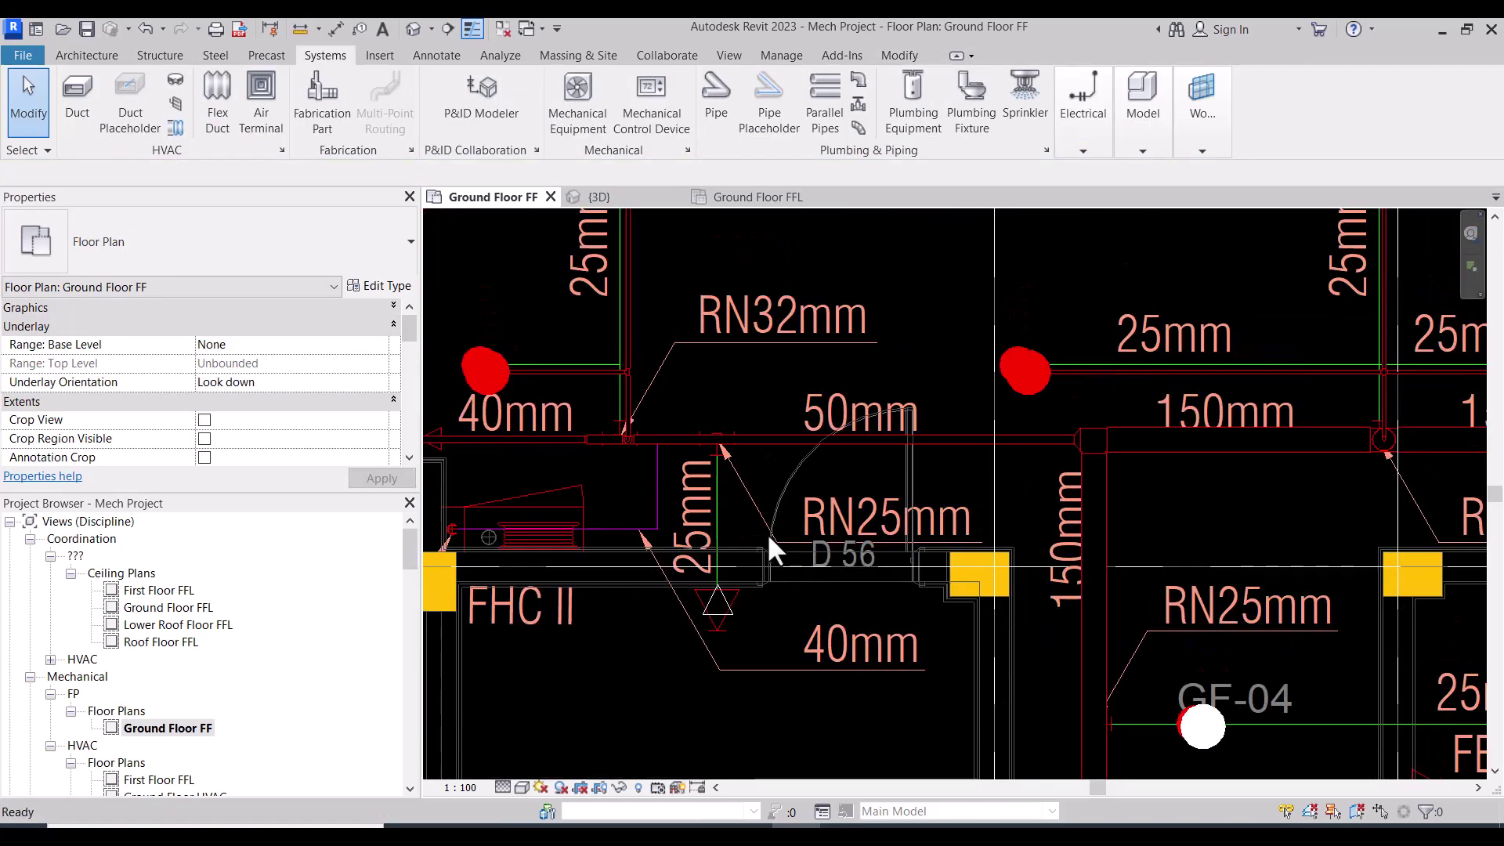
left_click(717, 597)
scroll(742, 575, "up", 2)
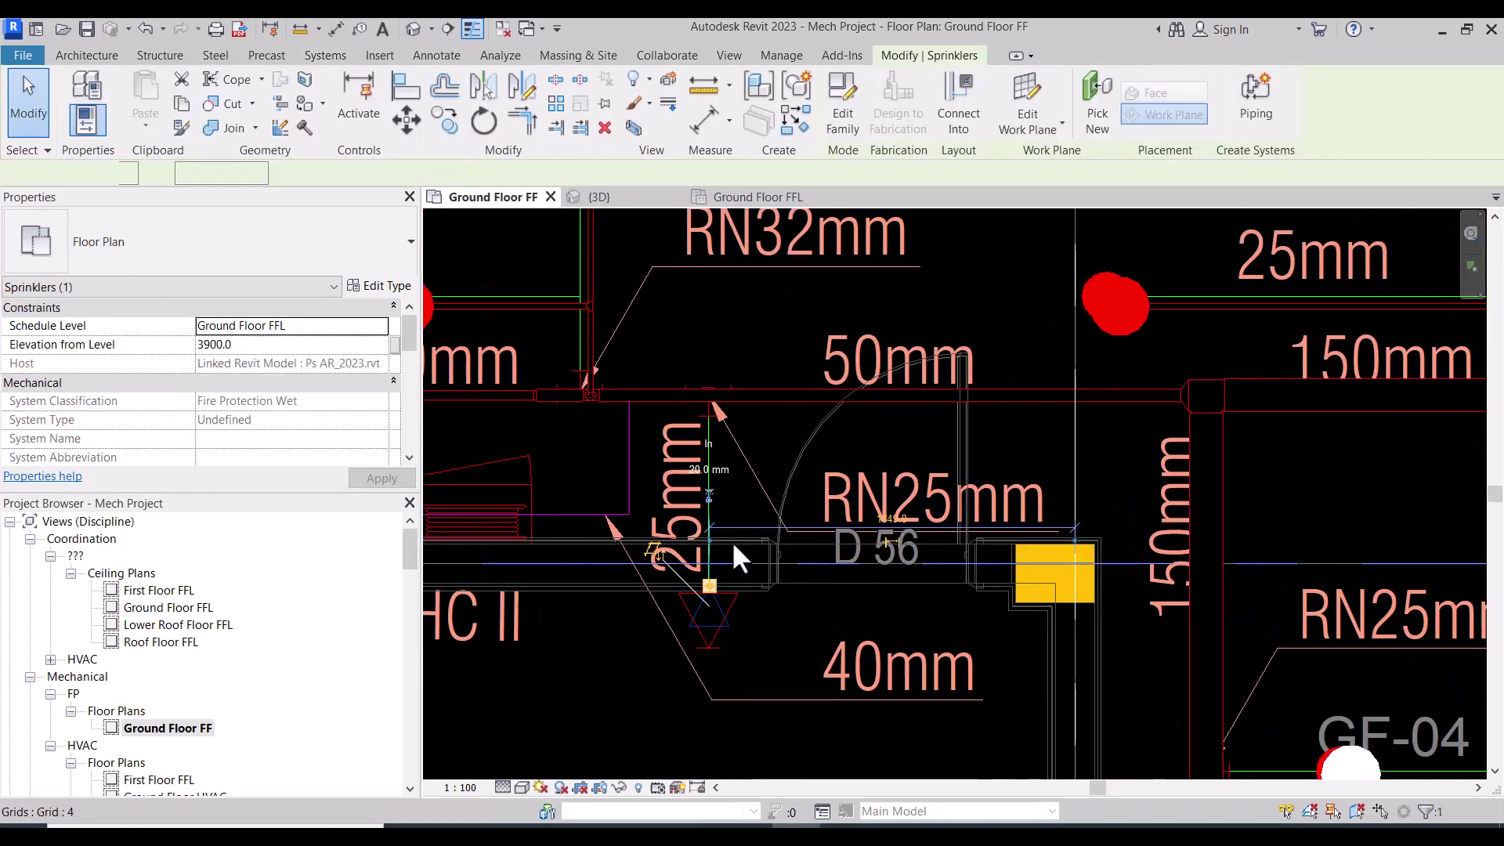
left_click(710, 469)
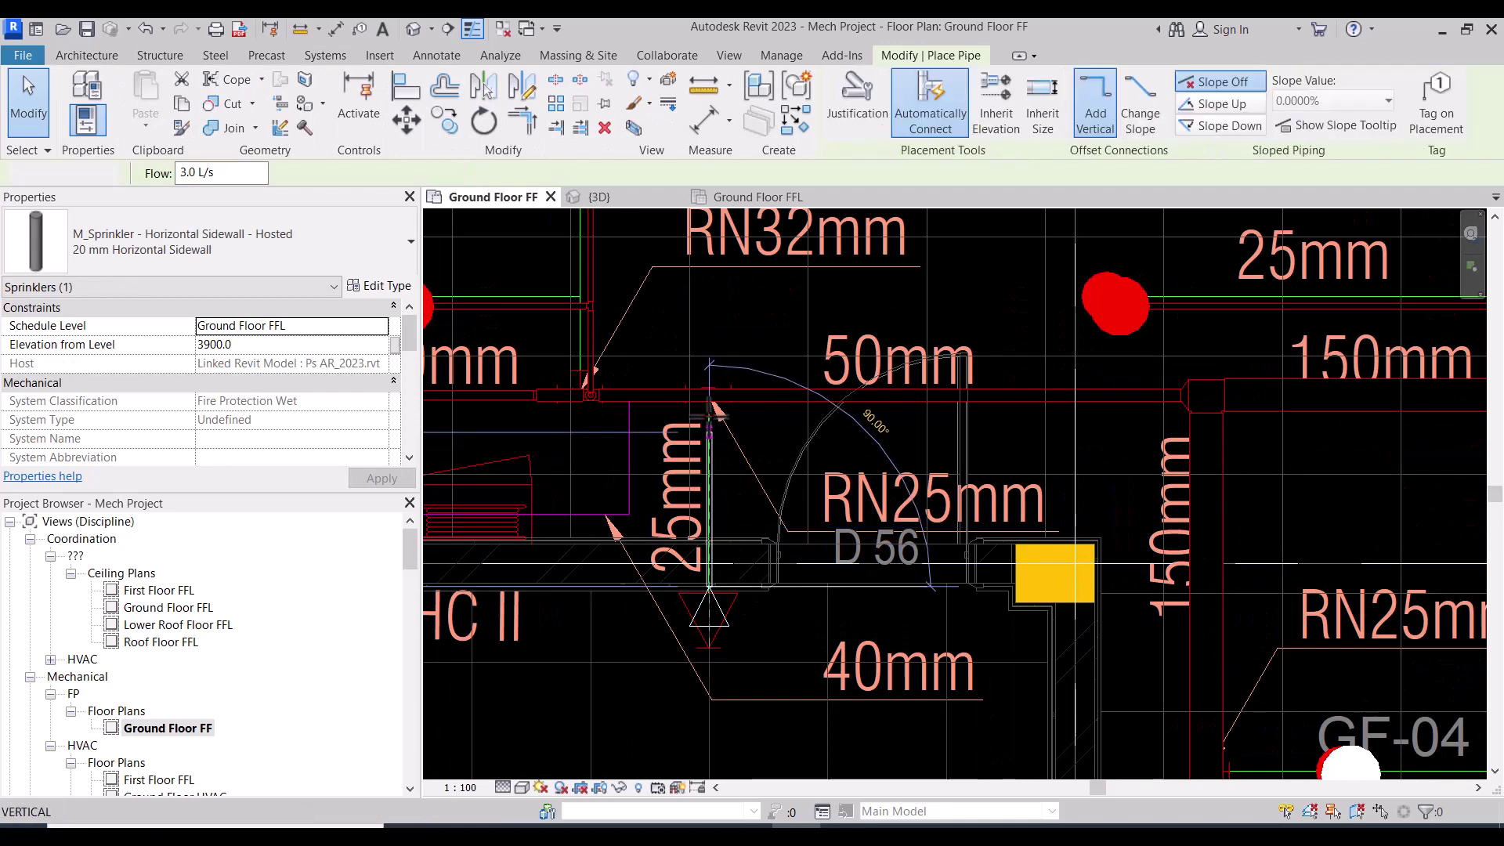
key("Escape")
key("Escape")
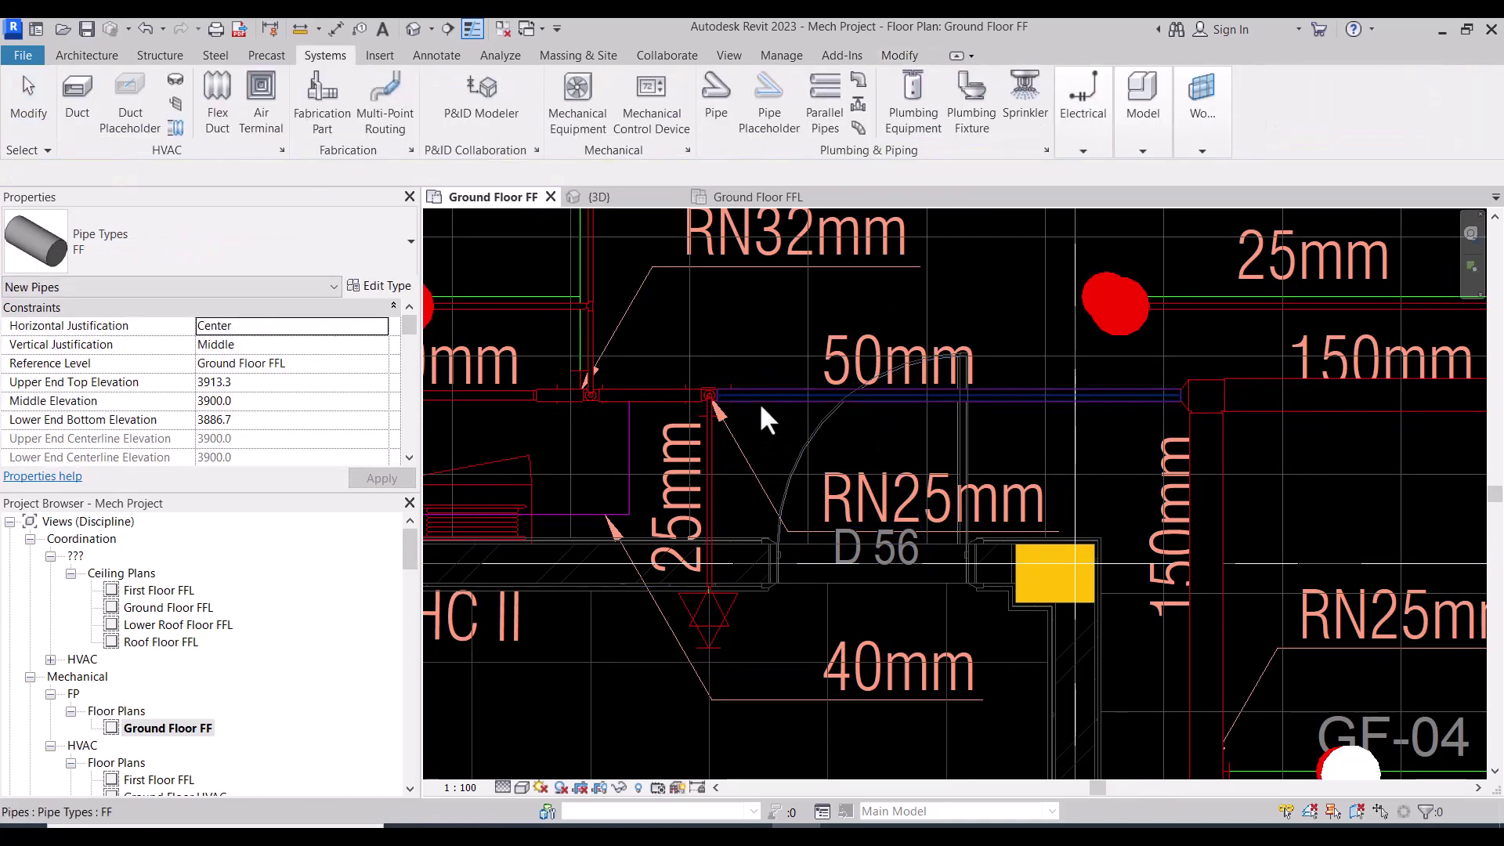
scroll(759, 401, "down", 2)
scroll(759, 402, "down", 1)
scroll(712, 448, "down", 2)
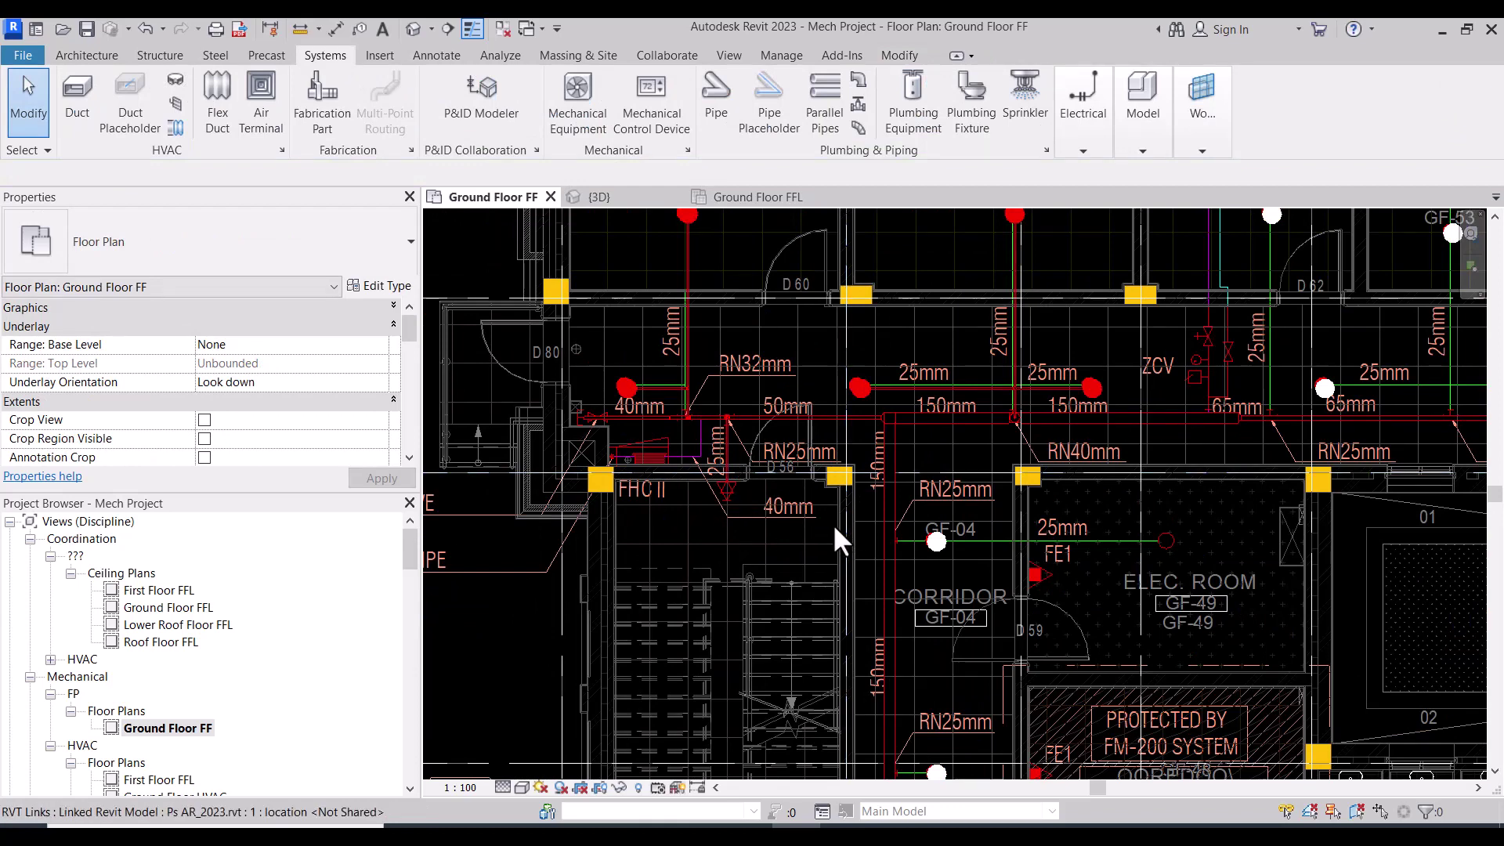
mouse_move(837, 556)
middle_mouse_down()
mouse_move(737, 550)
mouse_move(852, 466)
middle_mouse_up()
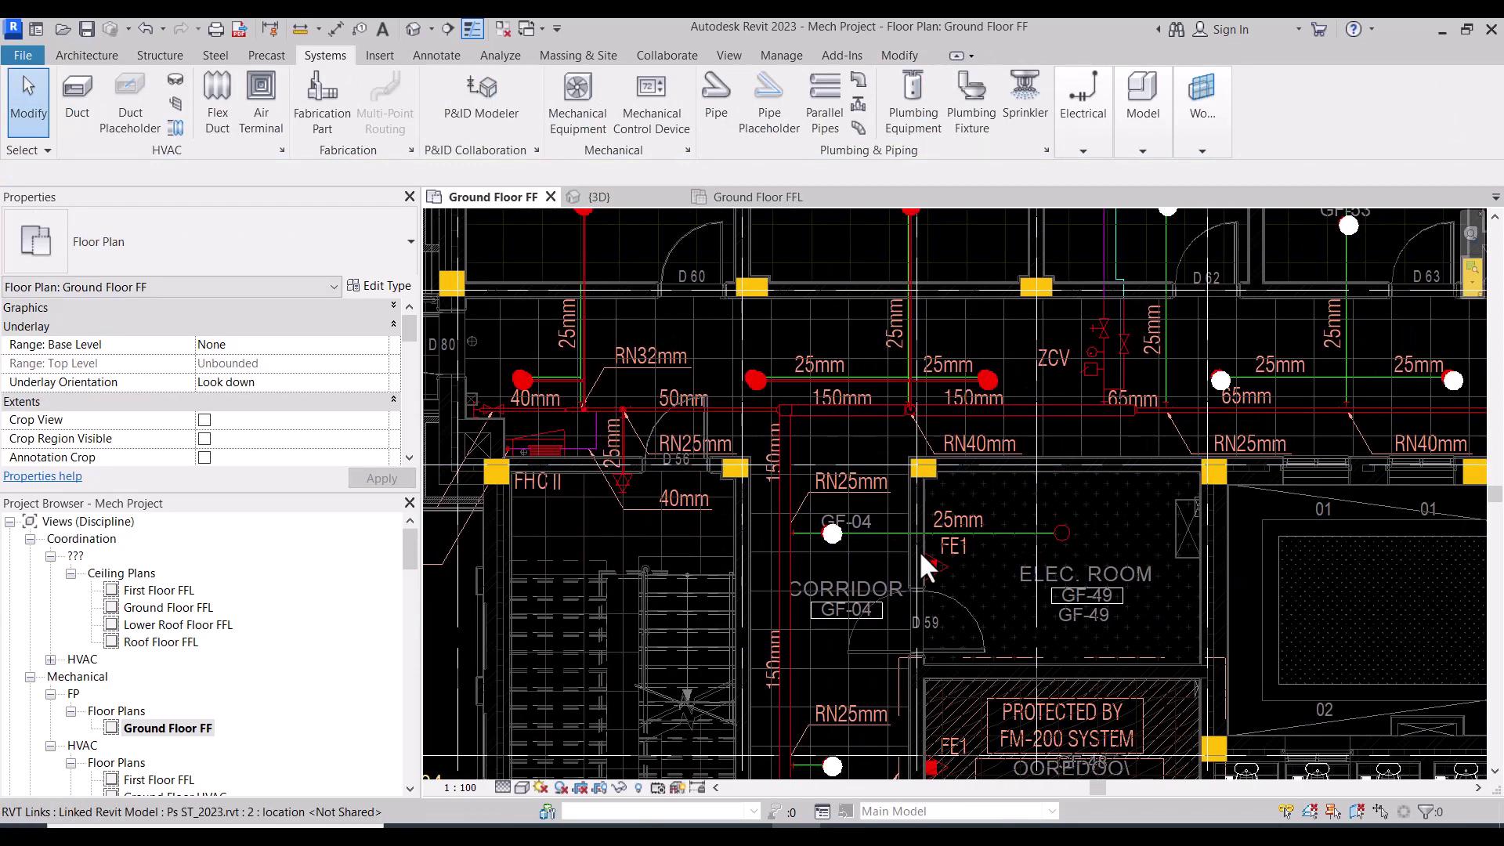
scroll(858, 495, "down", 1)
scroll(858, 496, "down", 2)
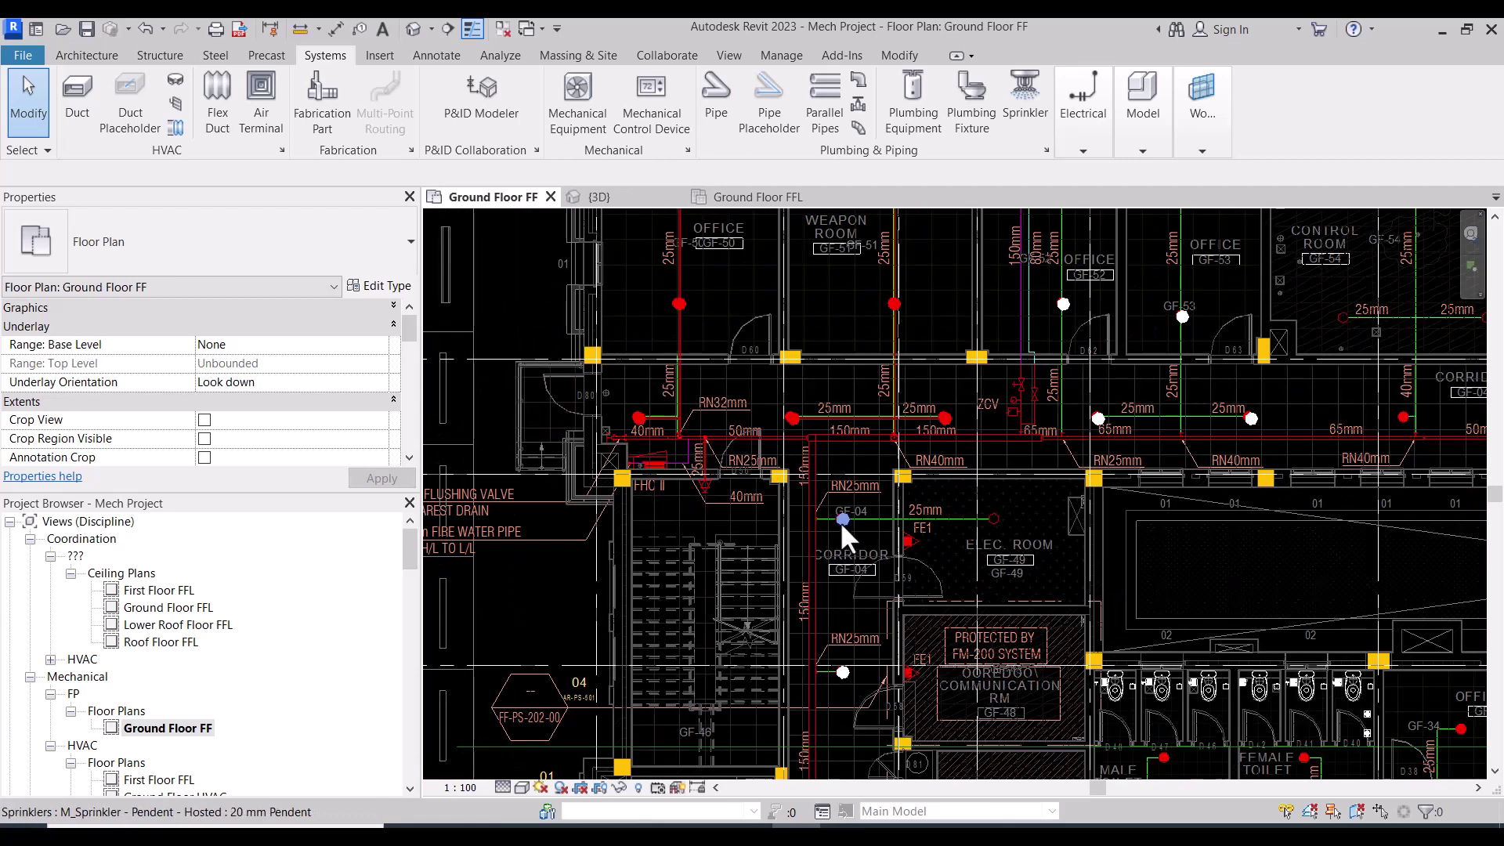
scroll(840, 520, "up", 5)
scroll(849, 528, "up", 1)
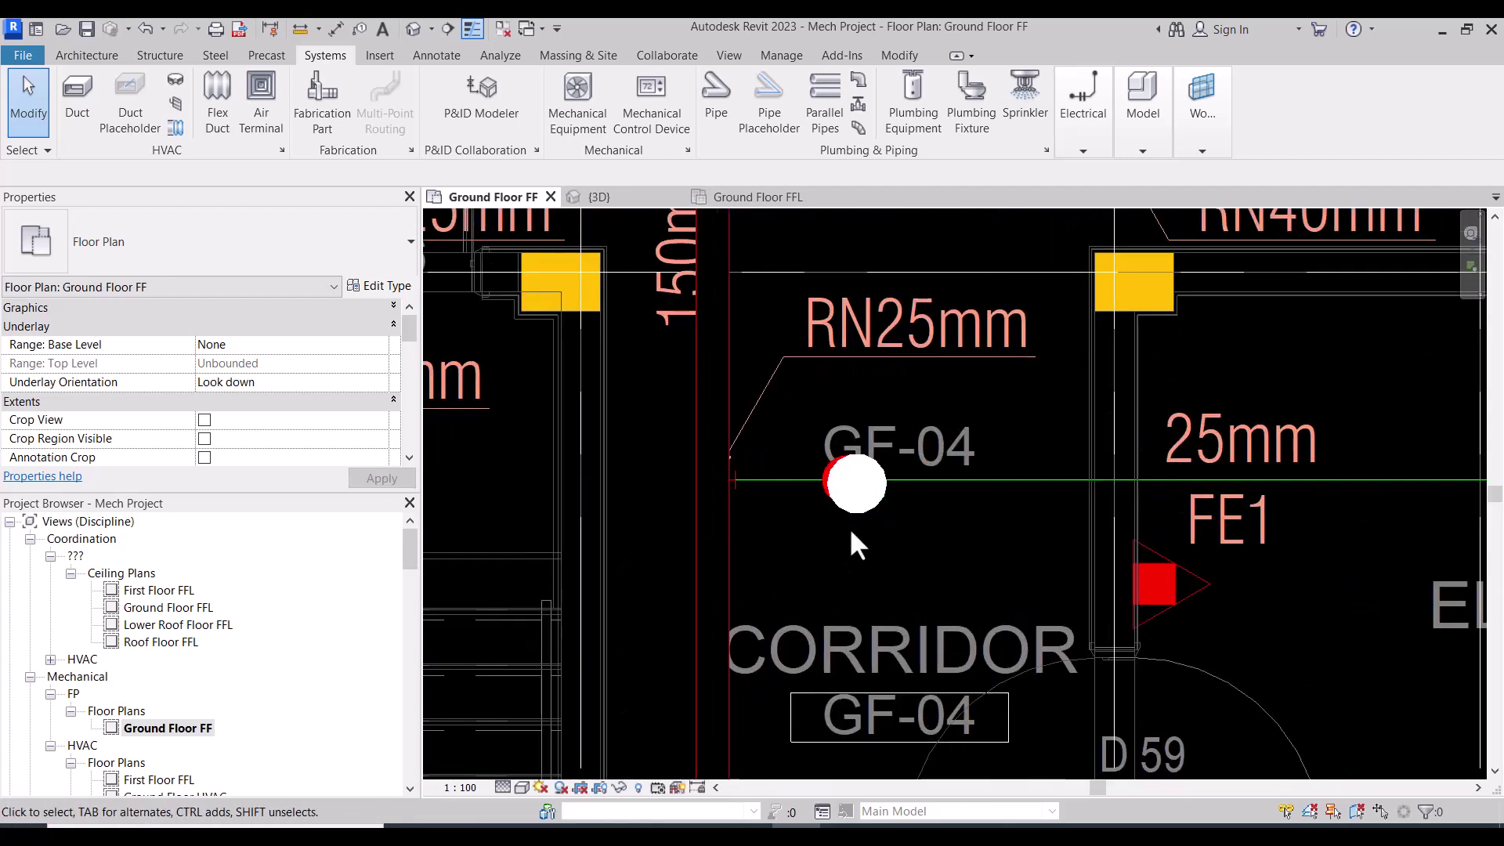
scroll(848, 525, "up", 1)
left_click(866, 533)
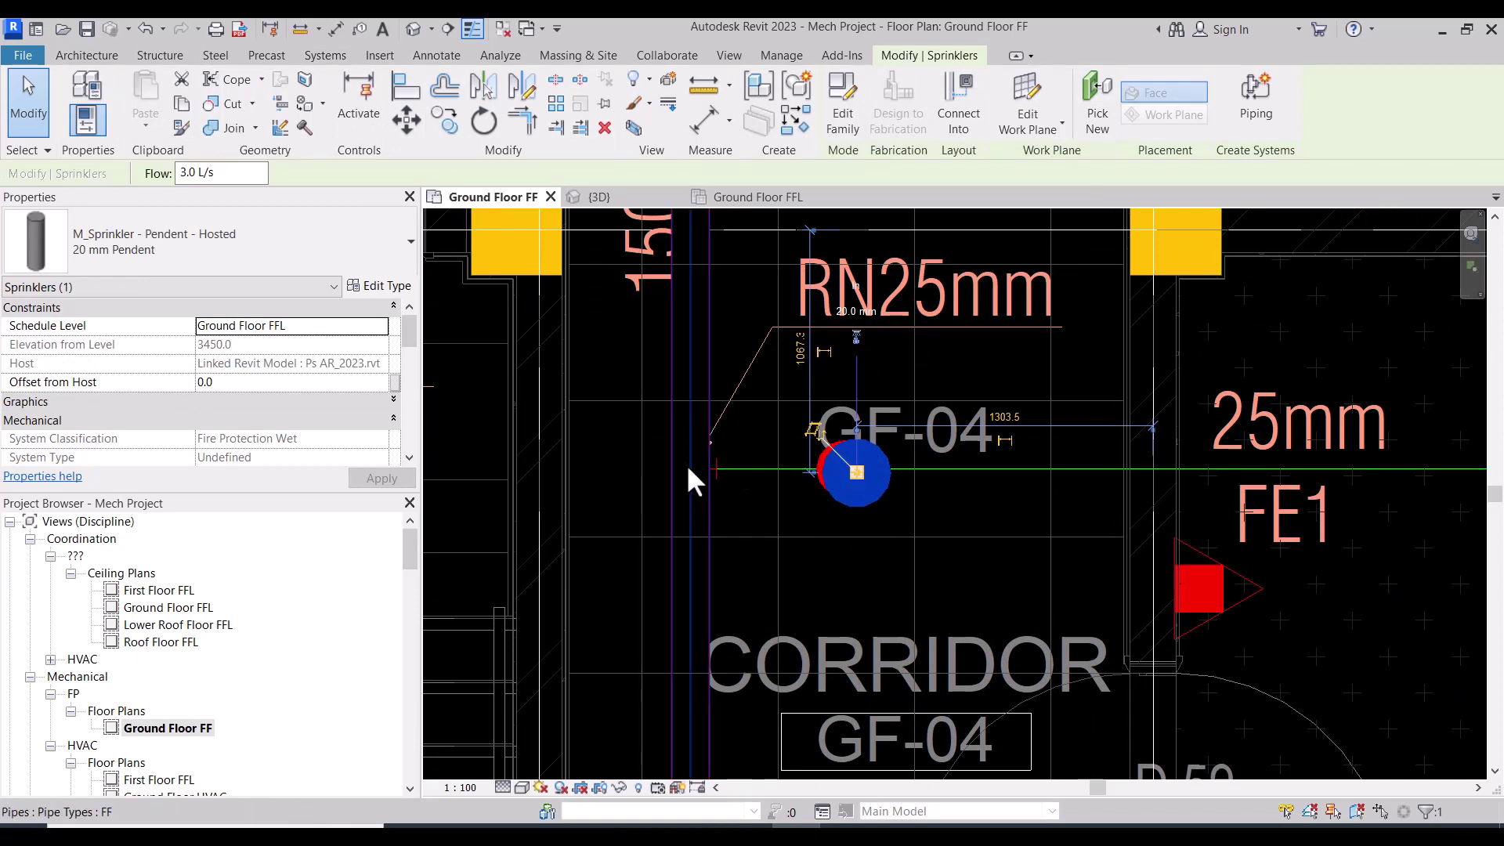
left_click(989, 447)
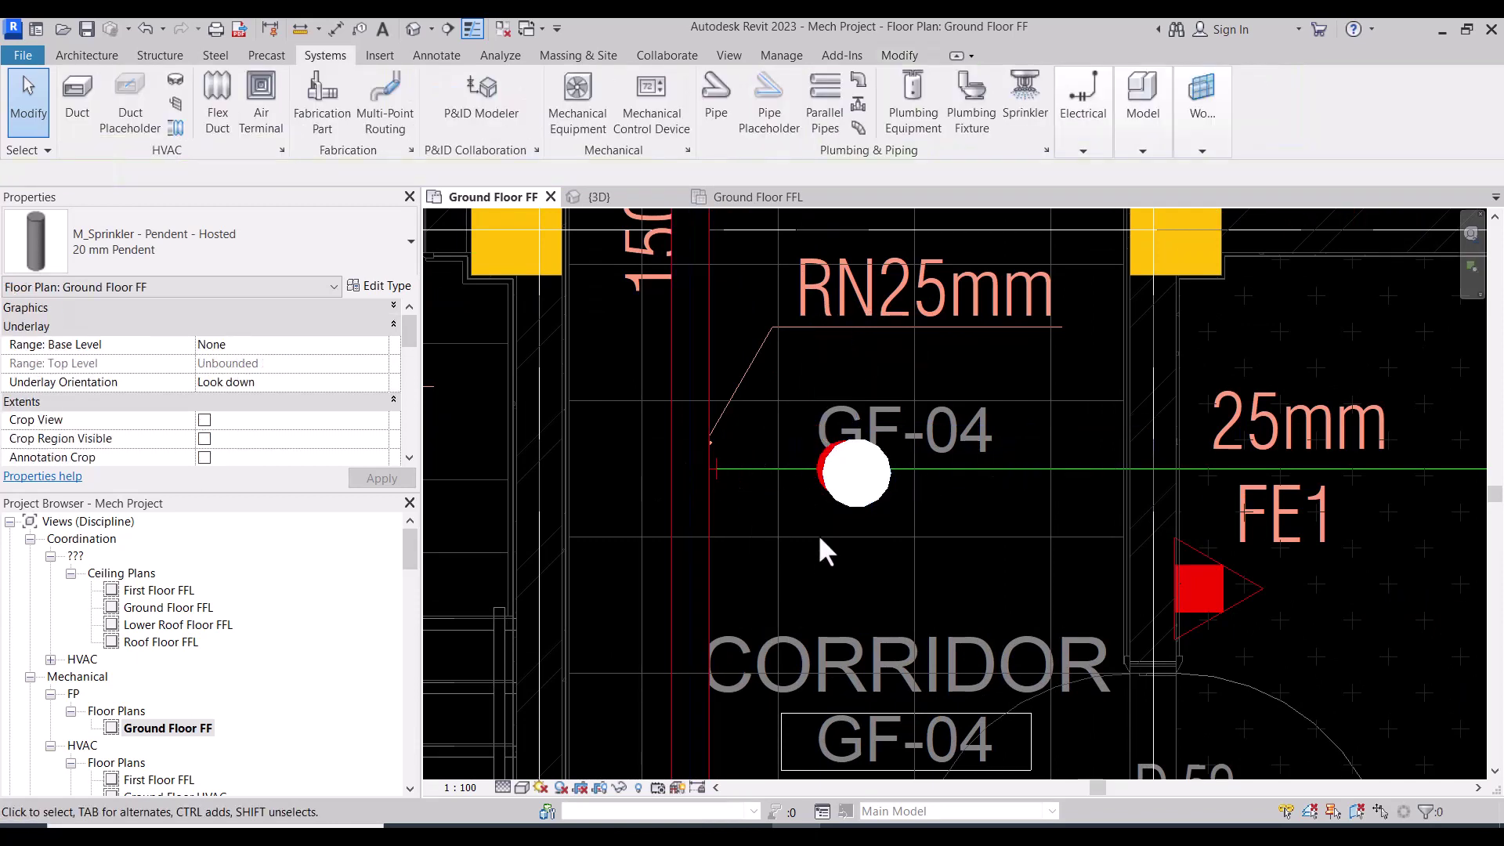
scroll(818, 534, "down", 2)
middle_click_drag(692, 295, 729, 483)
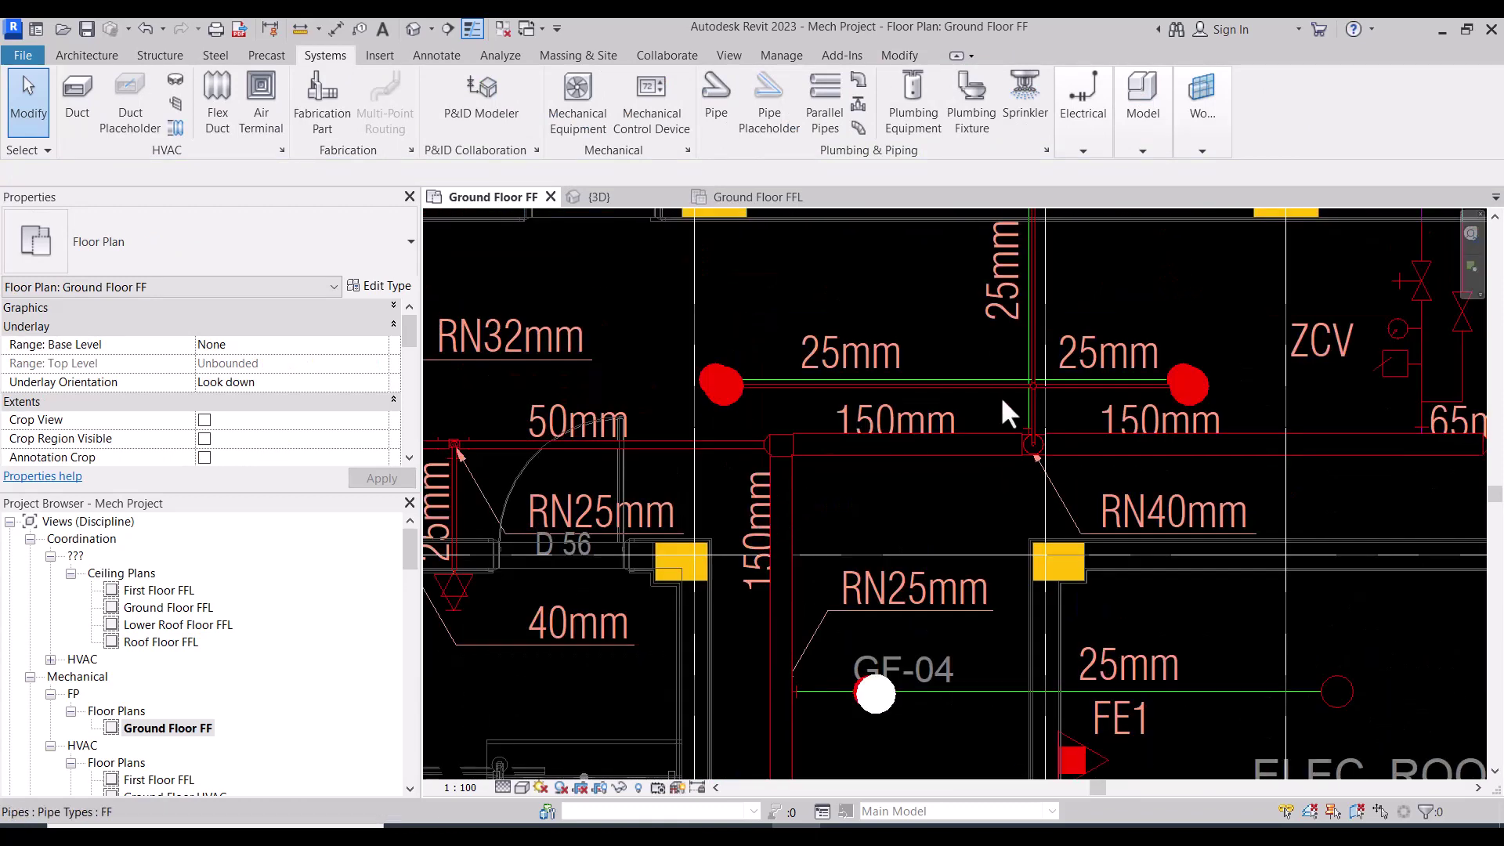
Draw a pipe matching the 25 mm branch, ending on the GF-04 sprinkler
left_click(1031, 364)
scroll(875, 587, "down", 2)
key("p")
key("i")
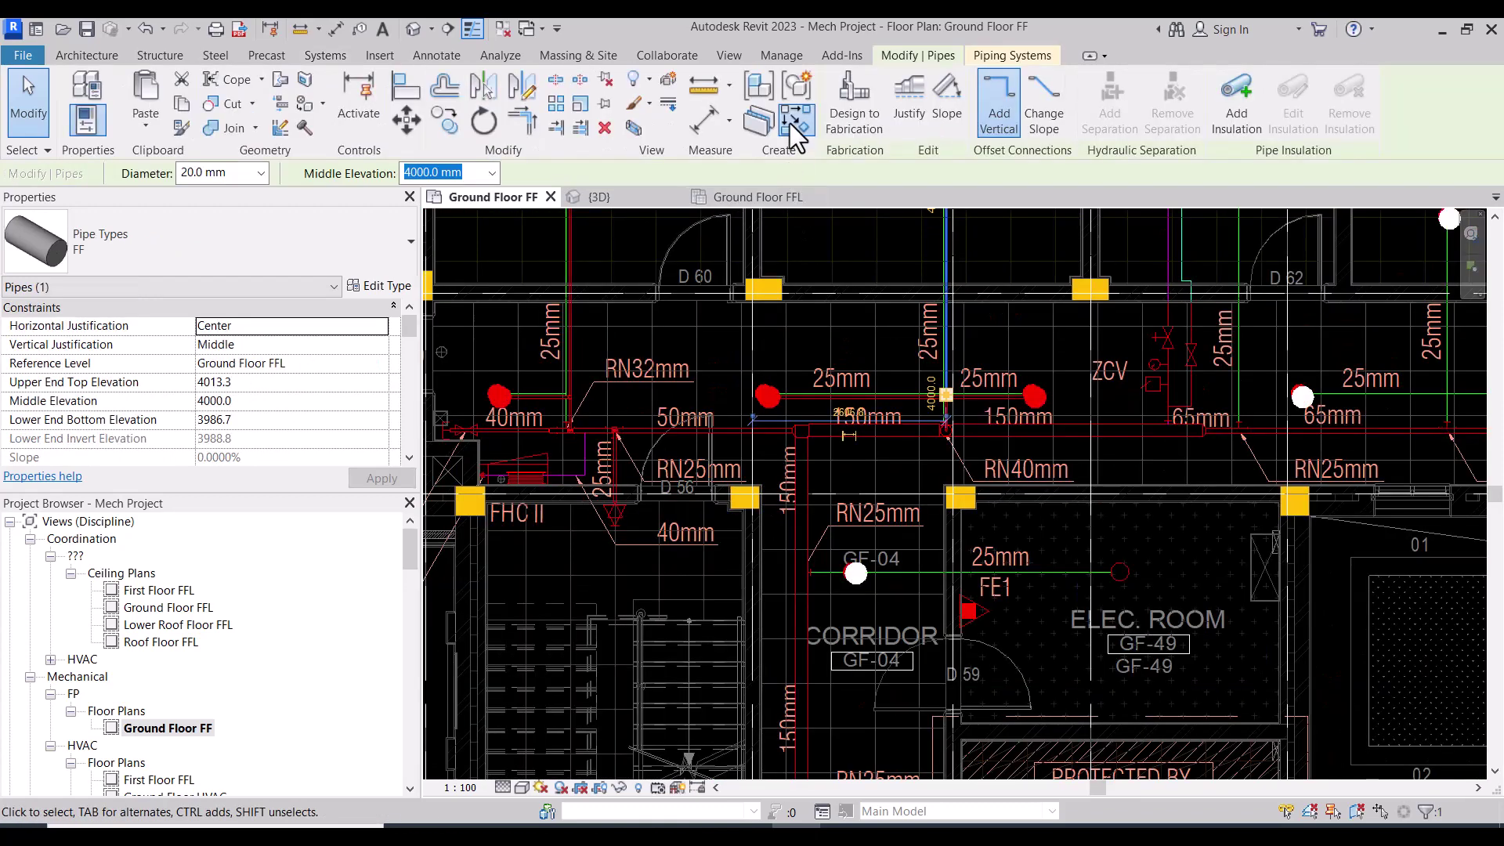
scroll(829, 591, "up", 3)
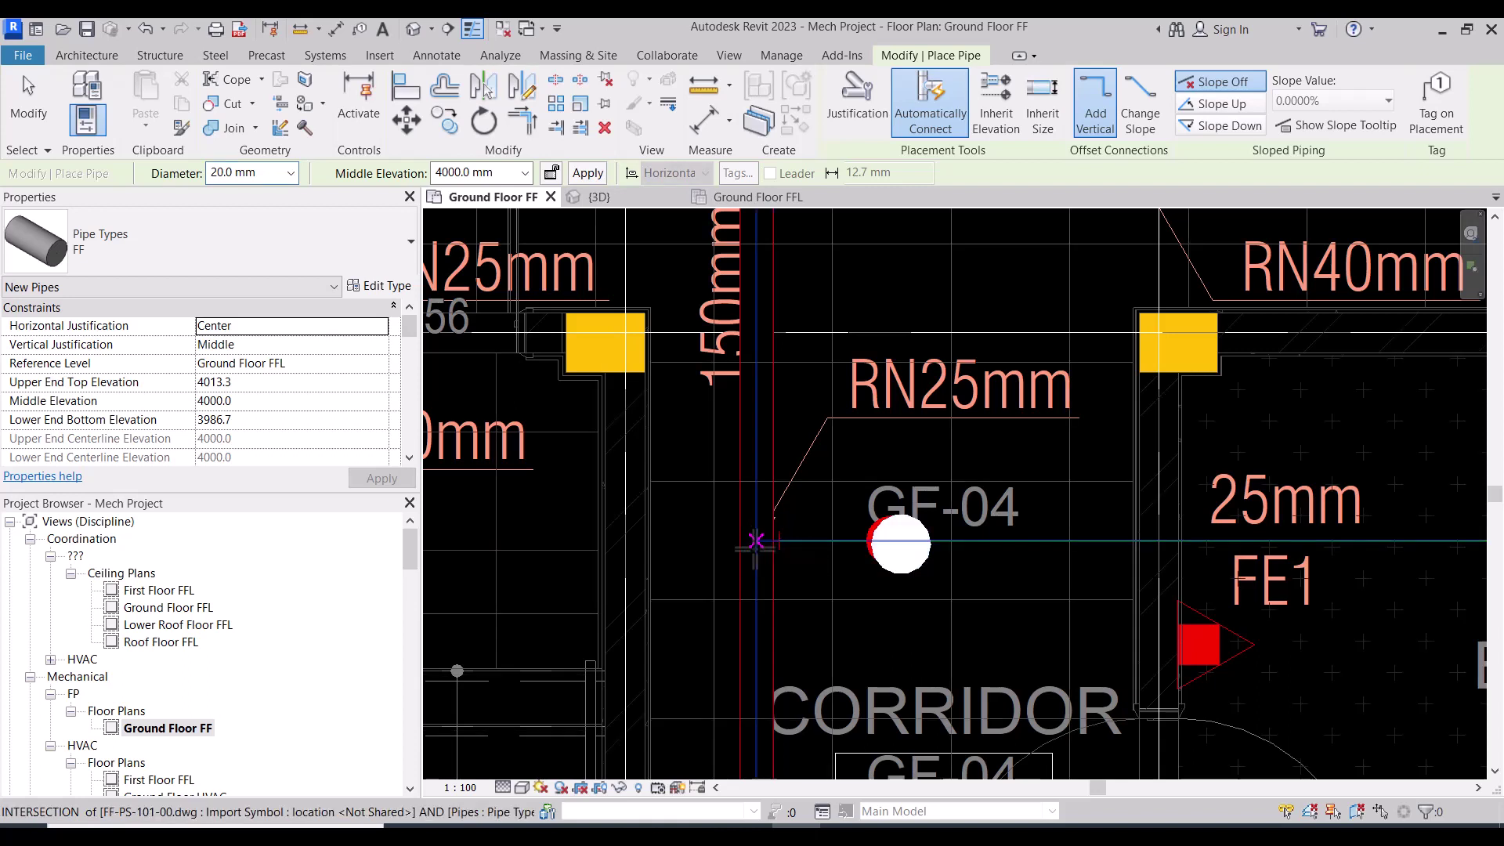
scroll(755, 541, "up", 2)
left_click(756, 534)
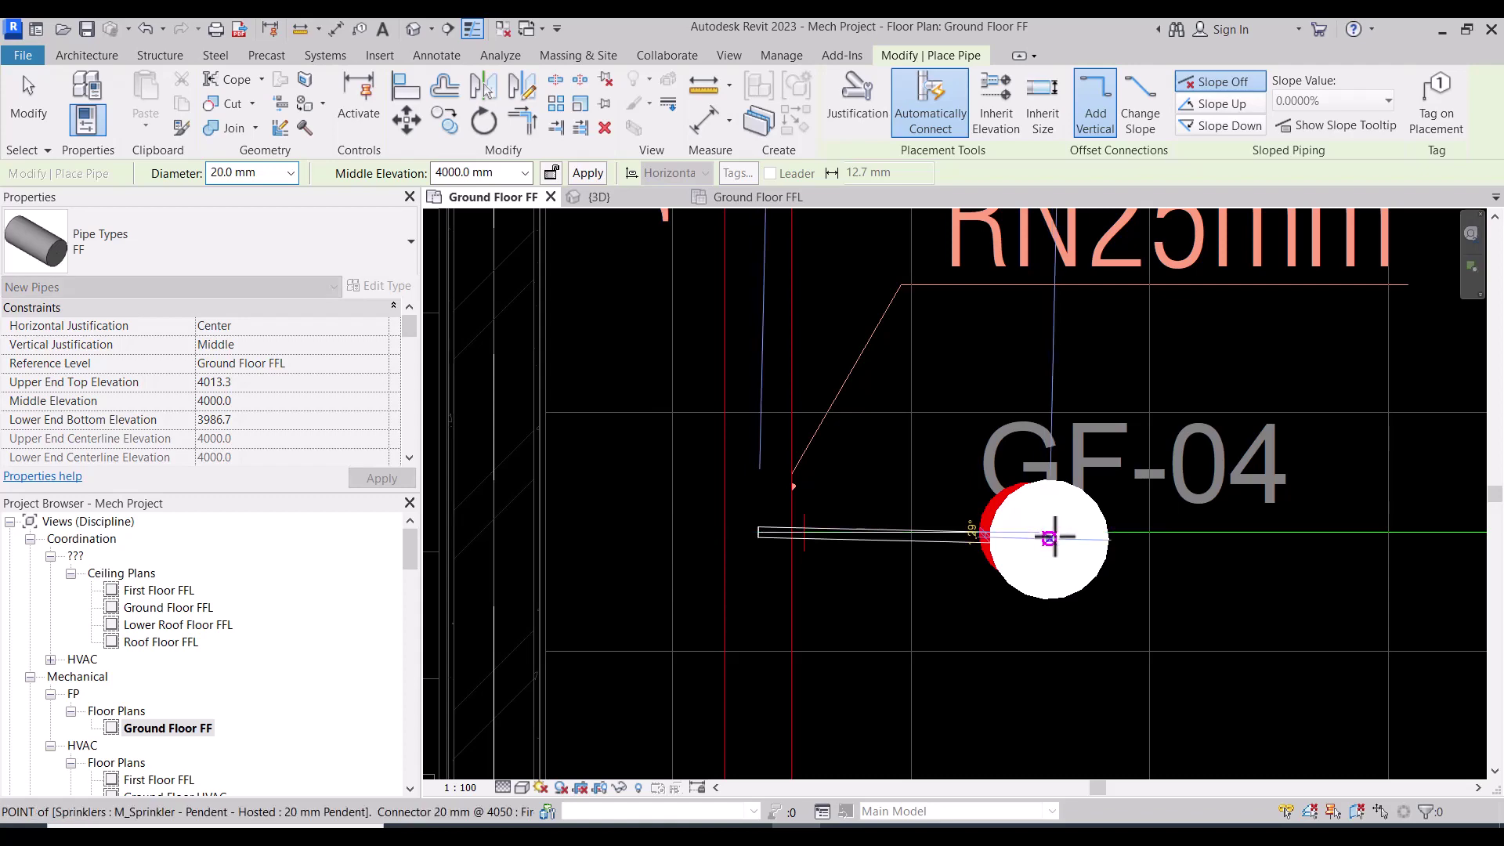
left_click(1050, 537)
key("Escape")
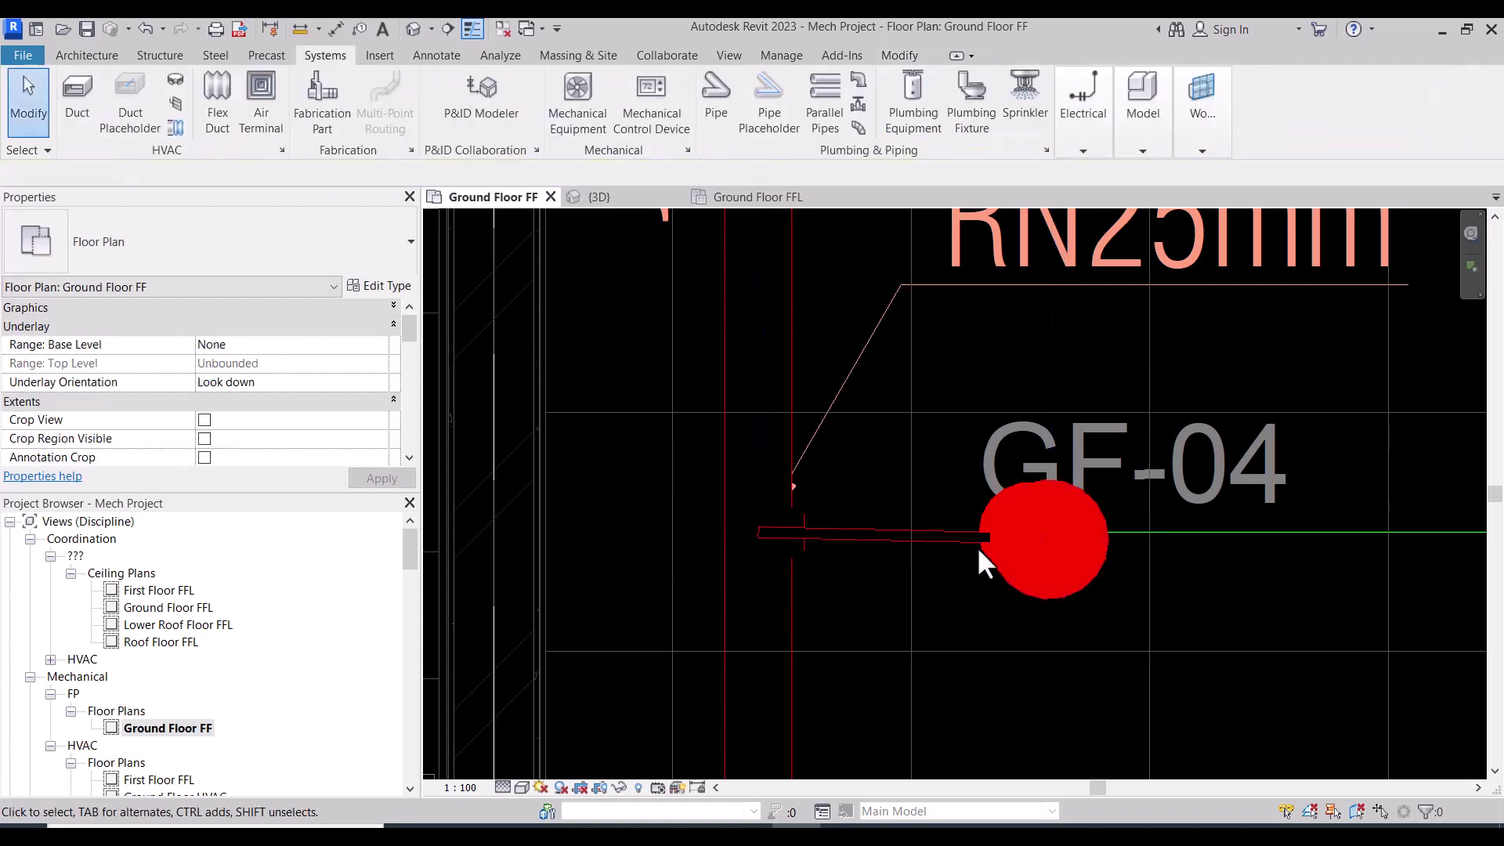
type("D")
Extend the new pipe's left end further left to the vertical branch
left_click(758, 531)
left_click_drag(758, 532, 725, 539)
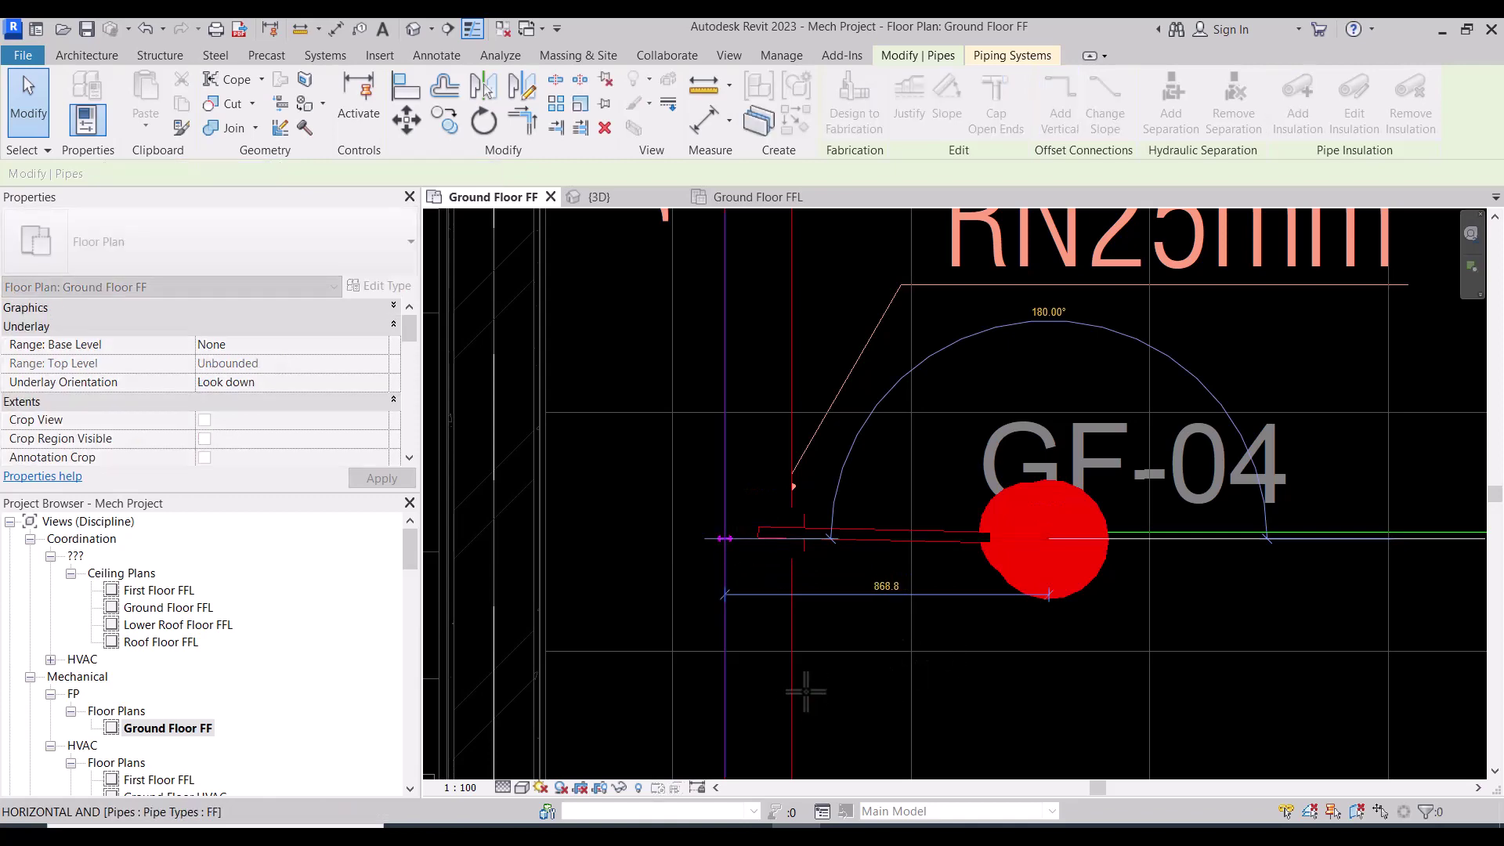
key("Escape")
Window-select the new corridor pipe and GF-04 sprinkler together
scroll(688, 449, "down", 3)
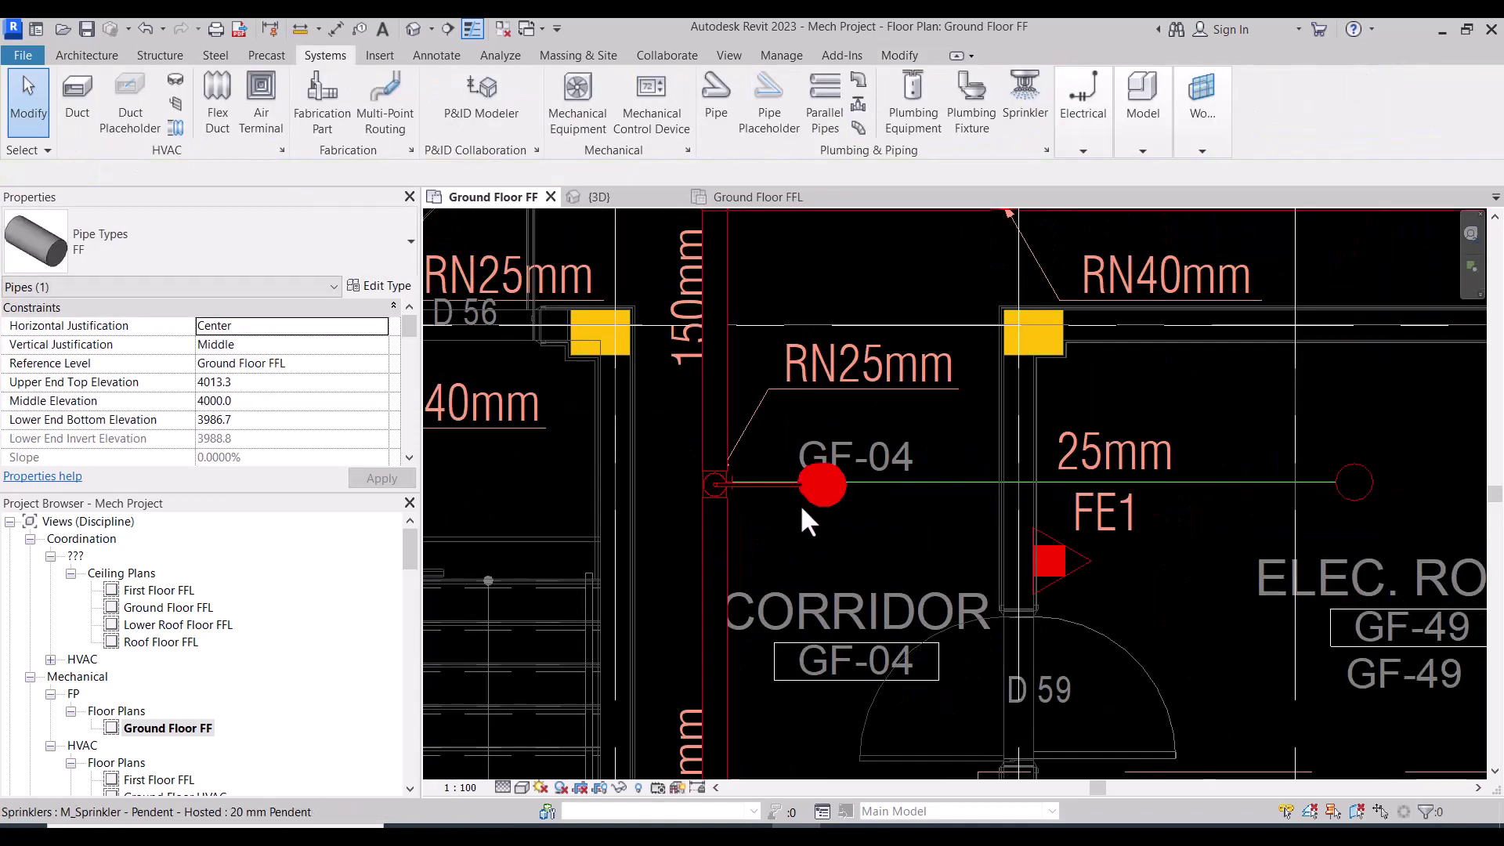
scroll(800, 504, "down", 1)
scroll(726, 562, "down", 1)
scroll(727, 501, "down", 1)
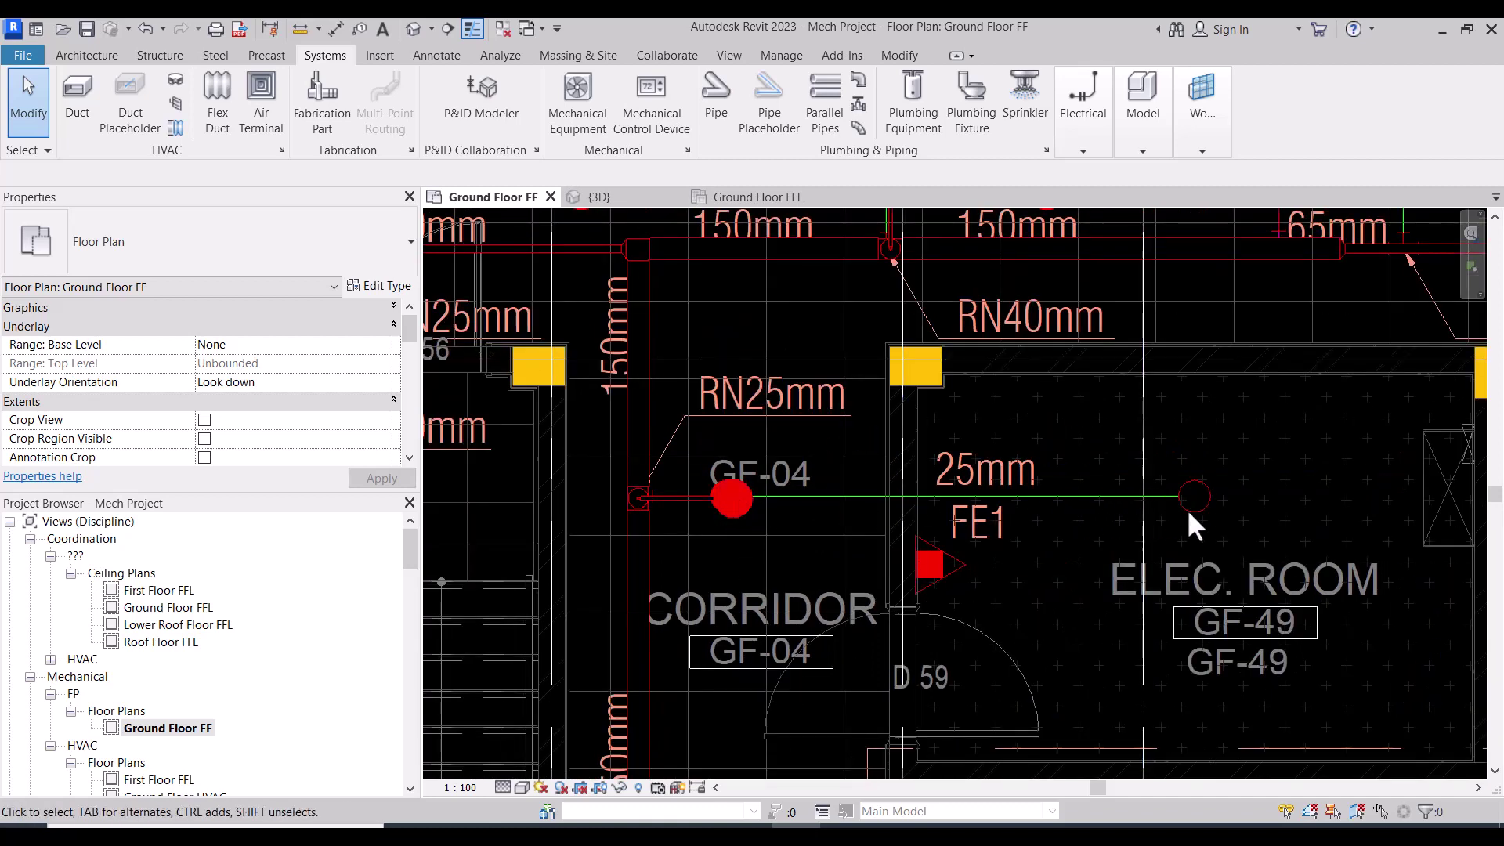
scroll(680, 501, "up", 2)
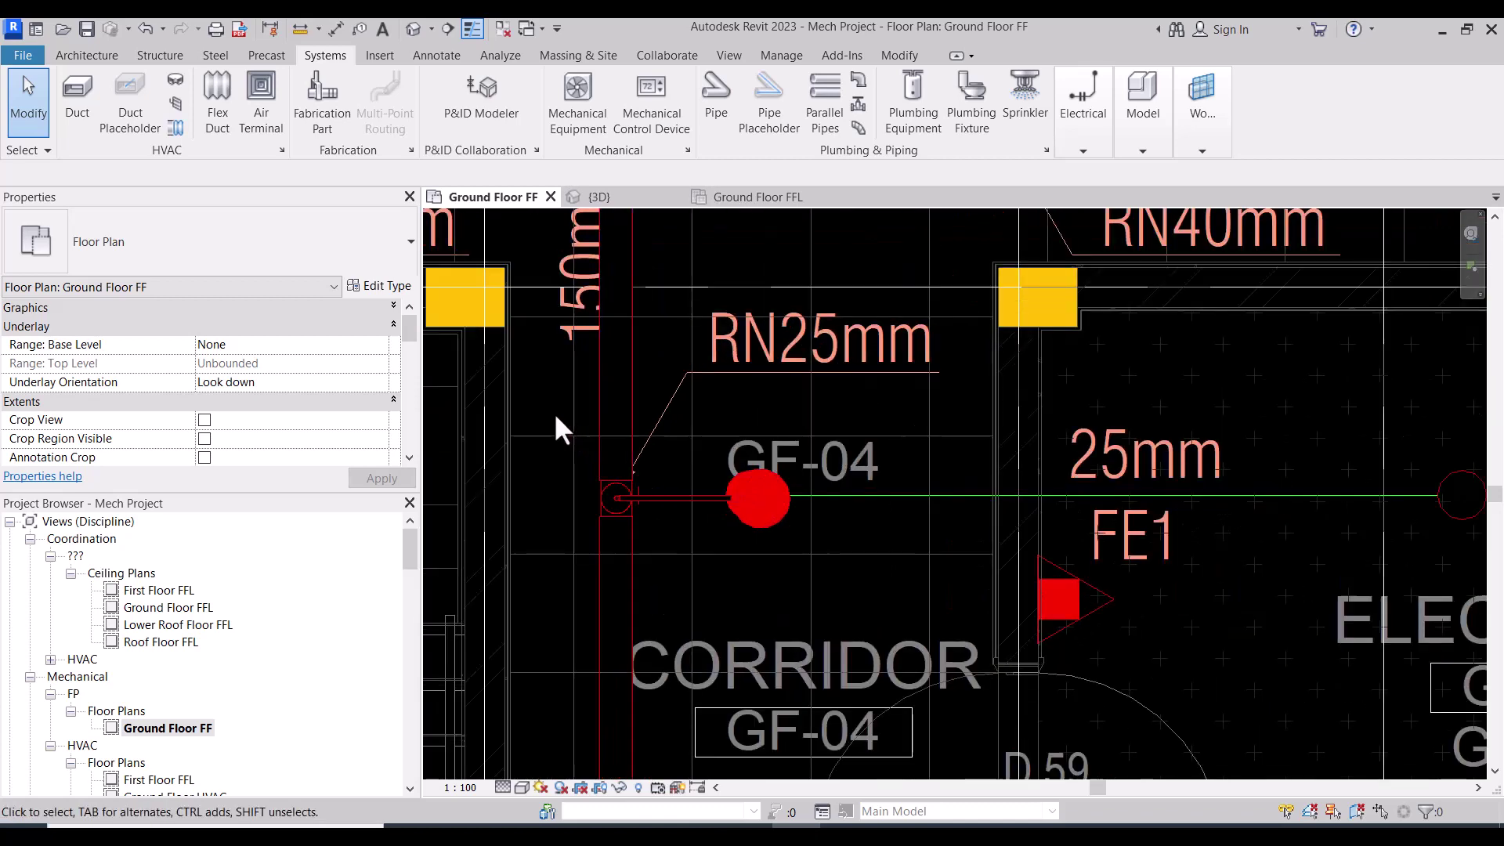
left_click_drag(550, 409, 824, 569)
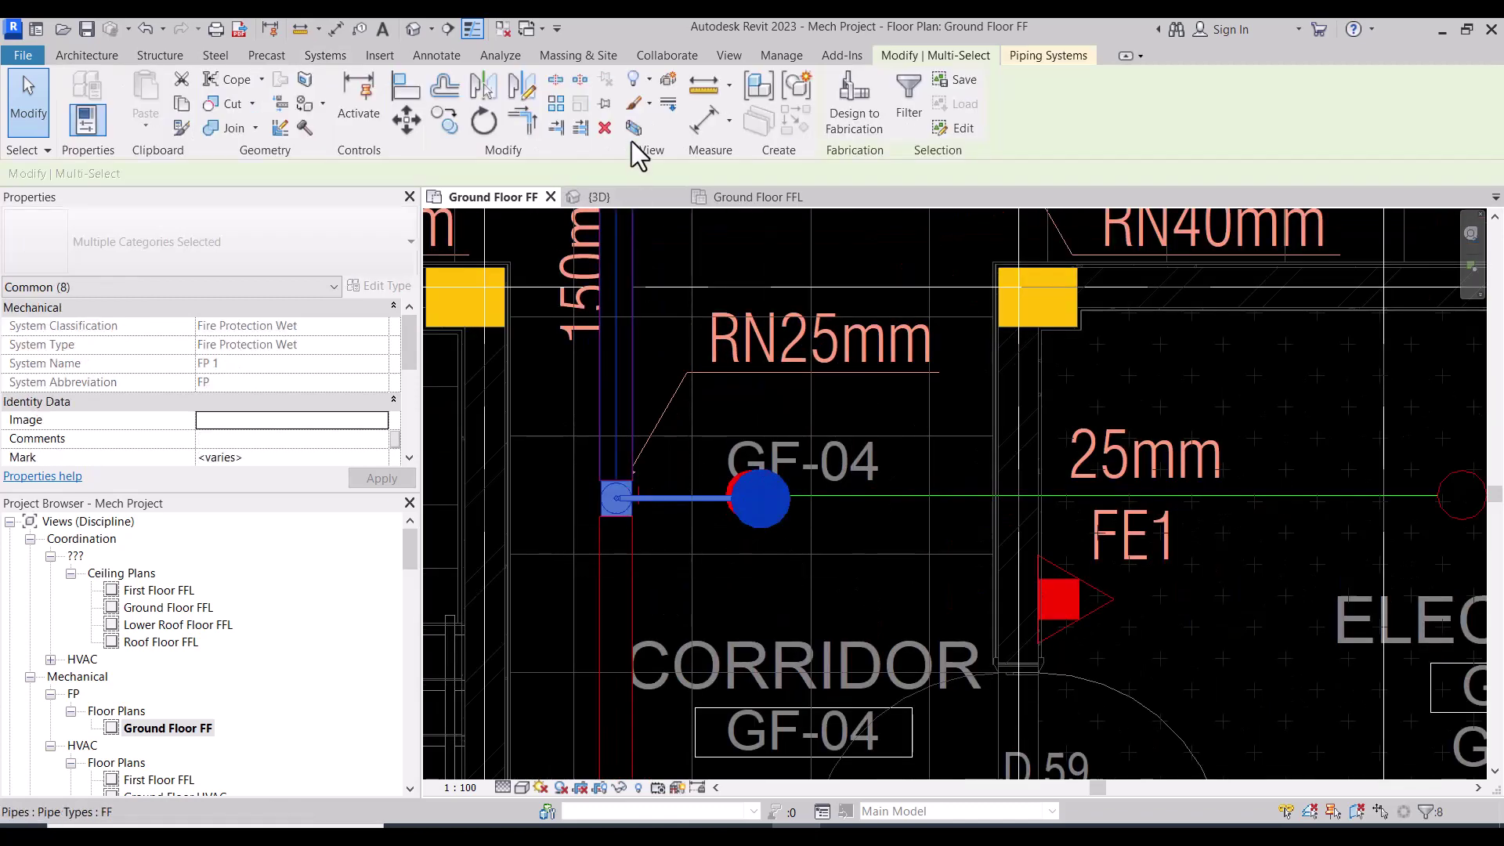
Open a section-boxed 3D view of the selection and stretch the box right
key("b")
key("x")
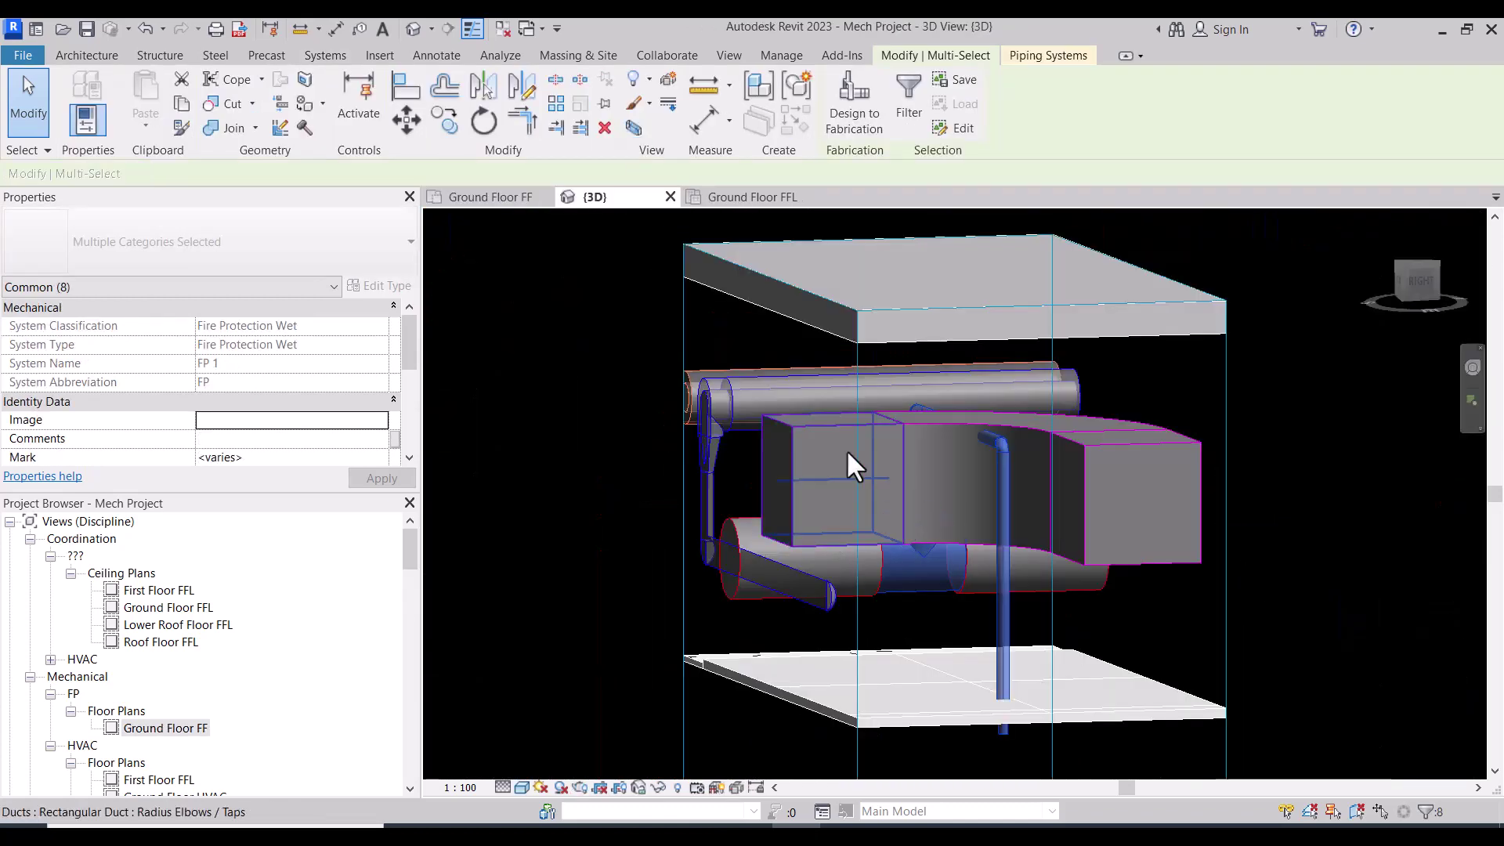
scroll(846, 448, "down", 3)
mouse_move(858, 528)
middle_mouse_down("shift")
mouse_move(1130, 583)
mouse_move(930, 453)
mouse_move(678, 479)
middle_mouse_up("shift")
key("Escape")
left_click(796, 481)
scroll(812, 480, "down", 1)
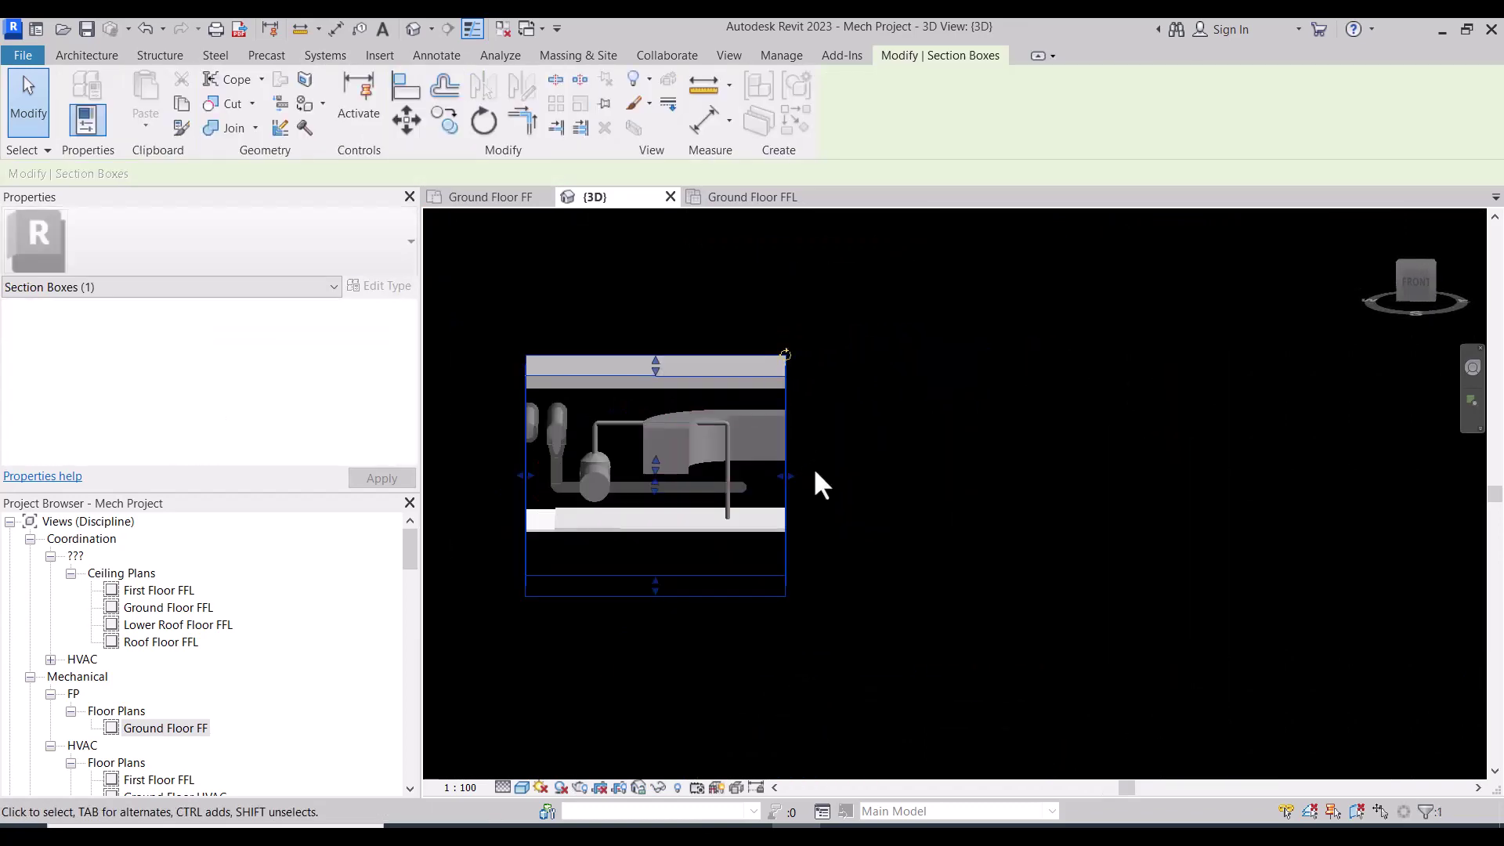
mouse_move(656, 464)
left_mouse_down()
mouse_move(660, 490)
mouse_move(721, 424)
left_mouse_up()
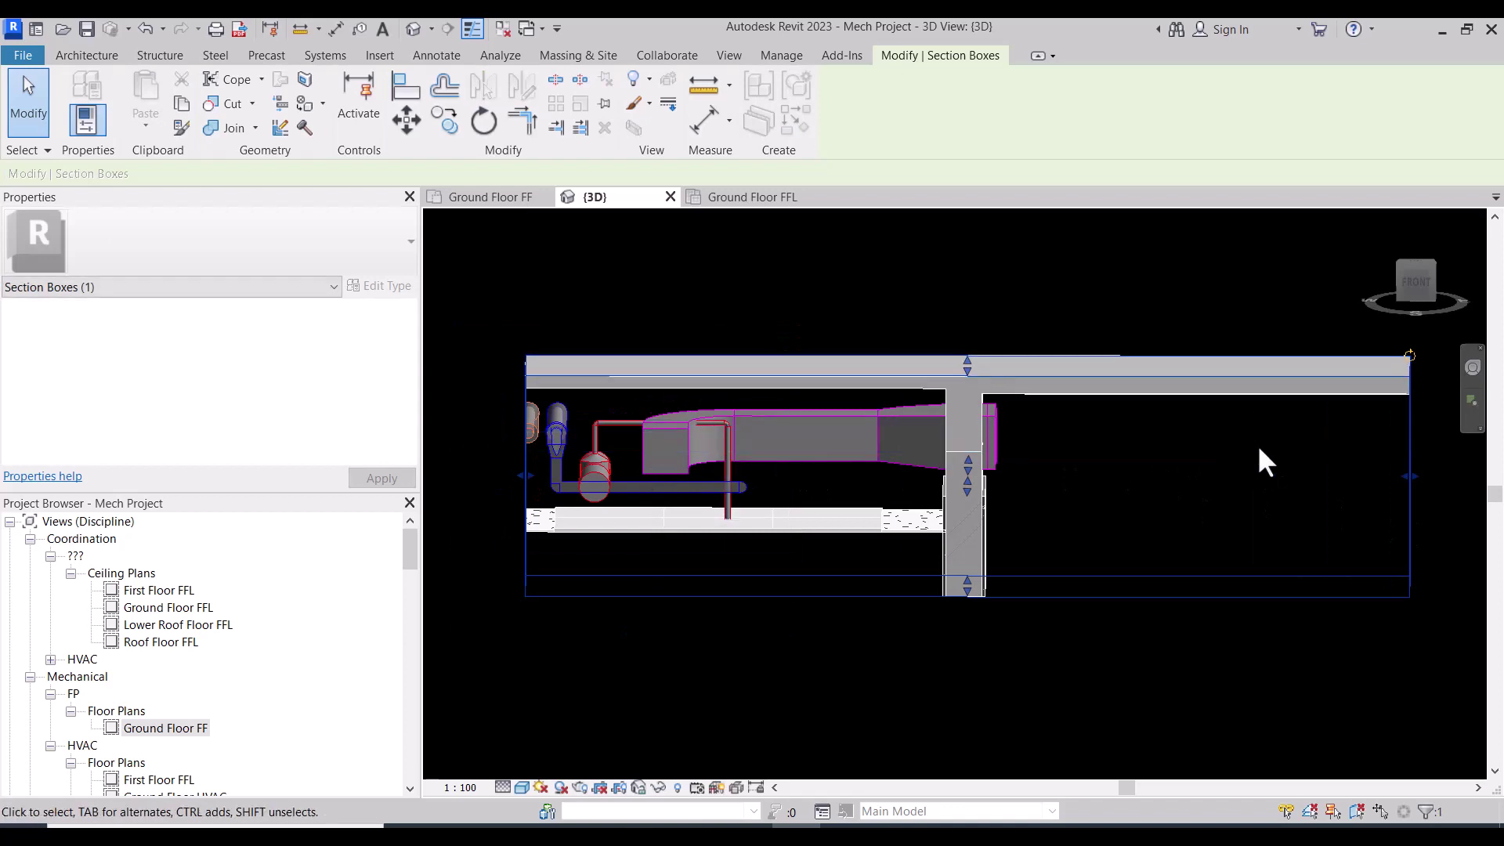
scroll(711, 418, "up", 3)
scroll(702, 415, "up", 3)
key("Escape")
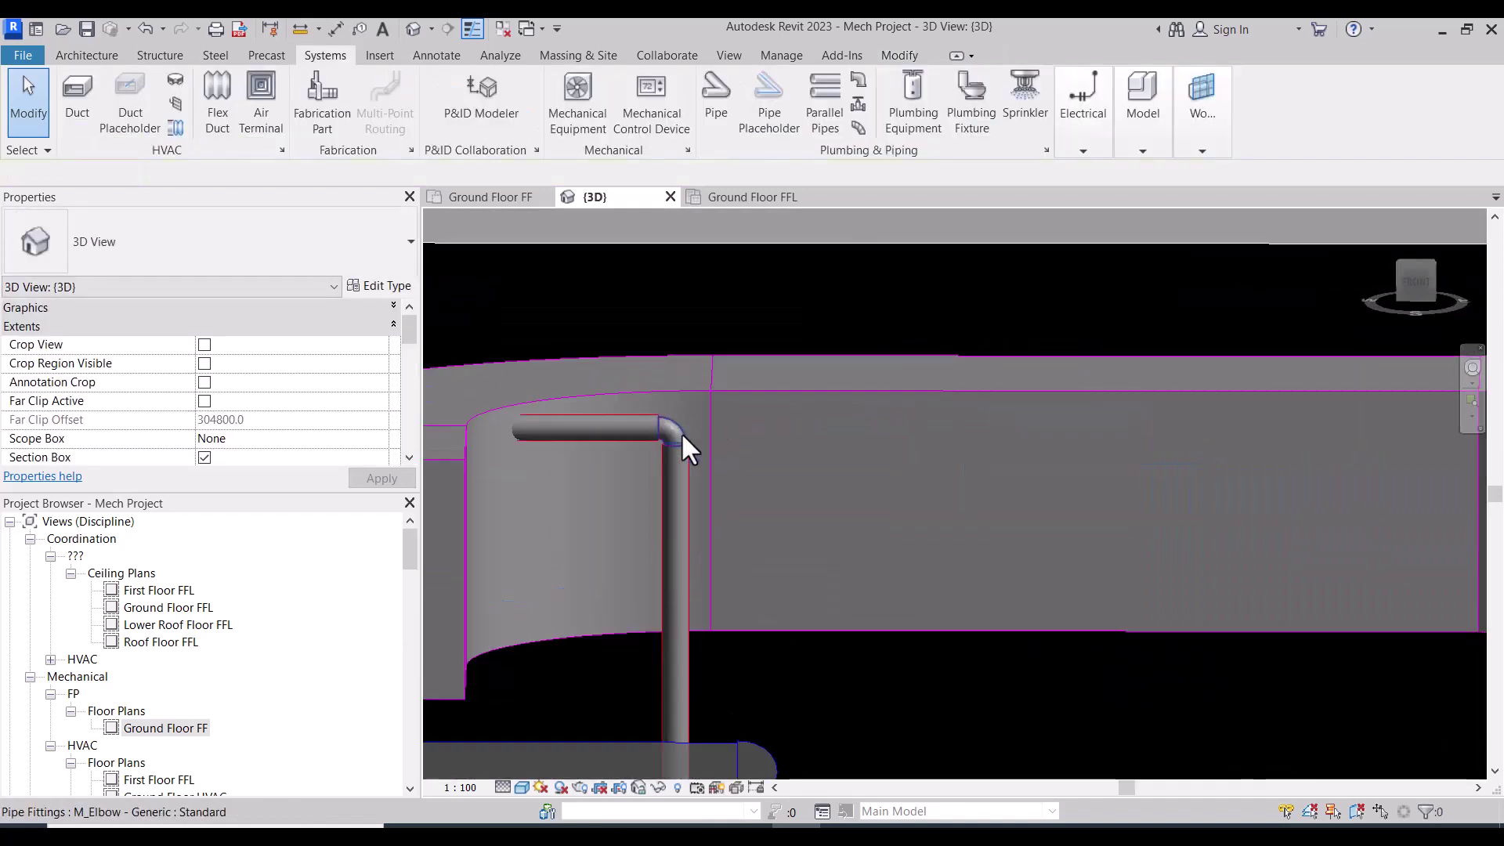
Inspect the elbow and 20 mm tee fittings, then return to the Ground Floor FF plan
left_click(686, 443)
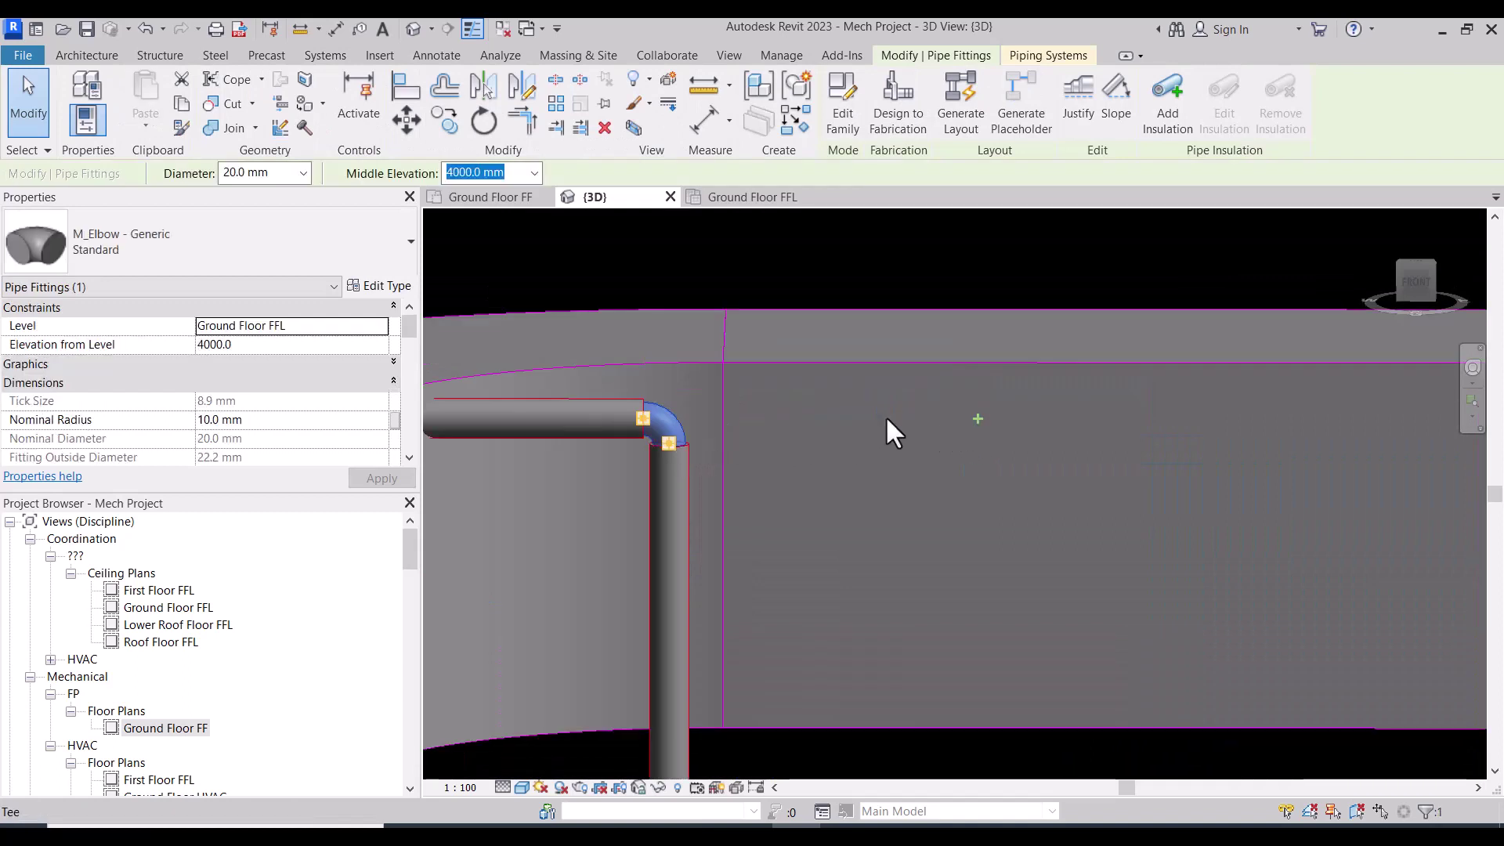
scroll(684, 412, "down", 2)
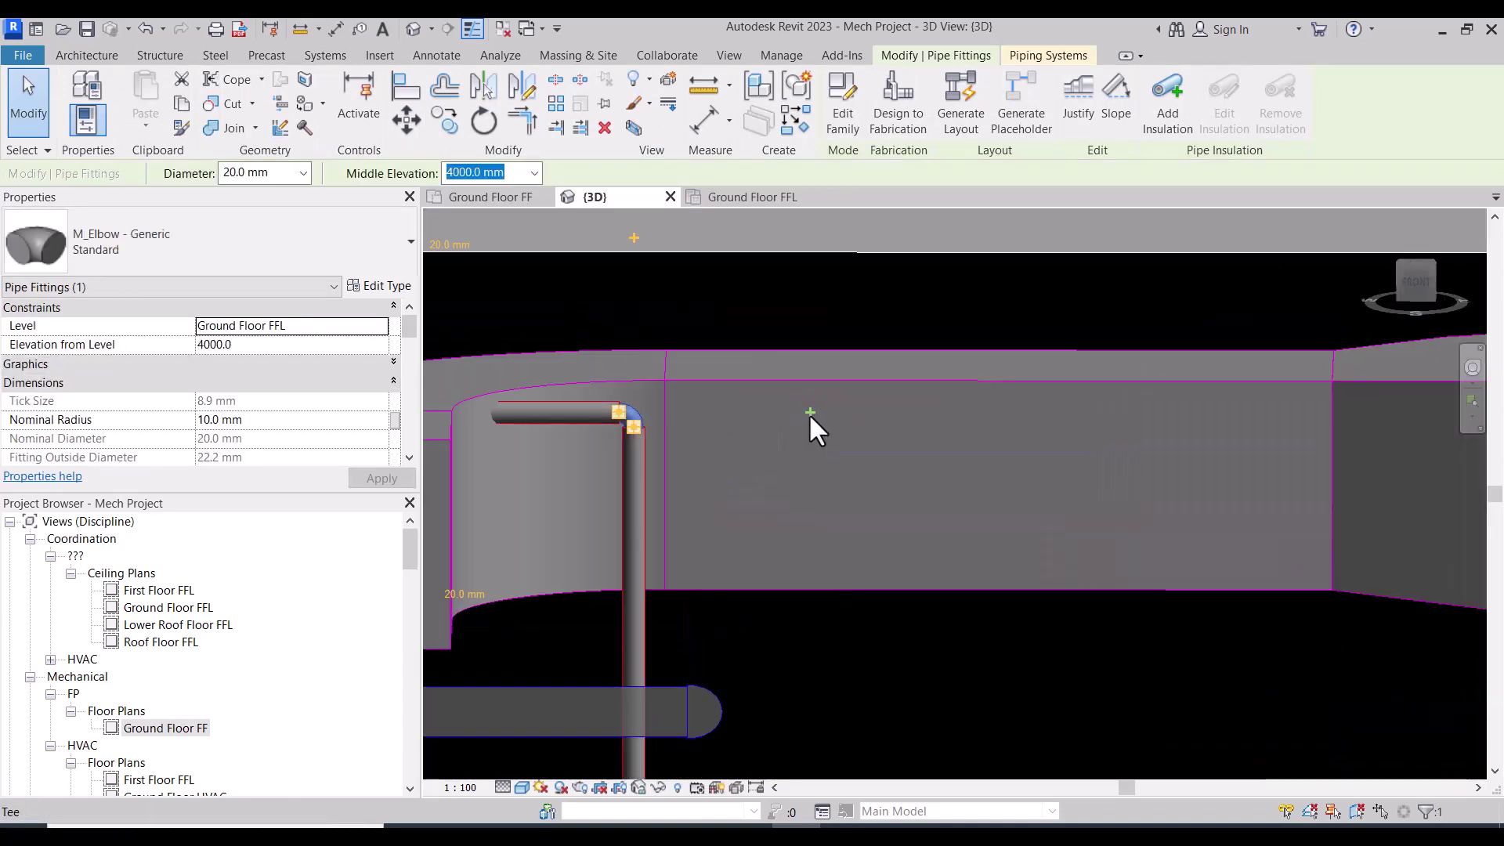
key("Escape")
scroll(684, 450, "down", 2)
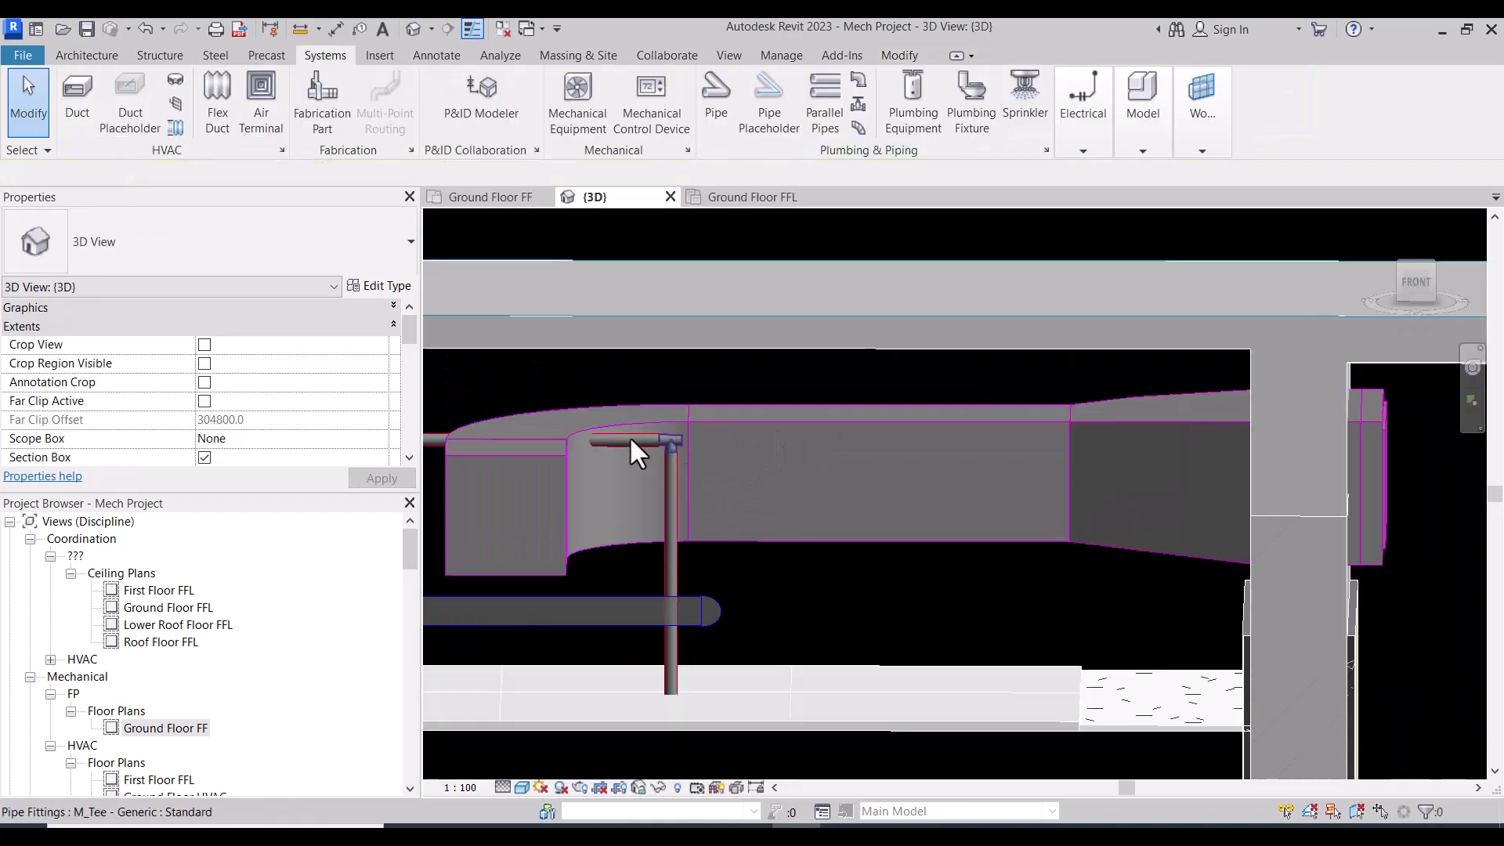
left_click(671, 440)
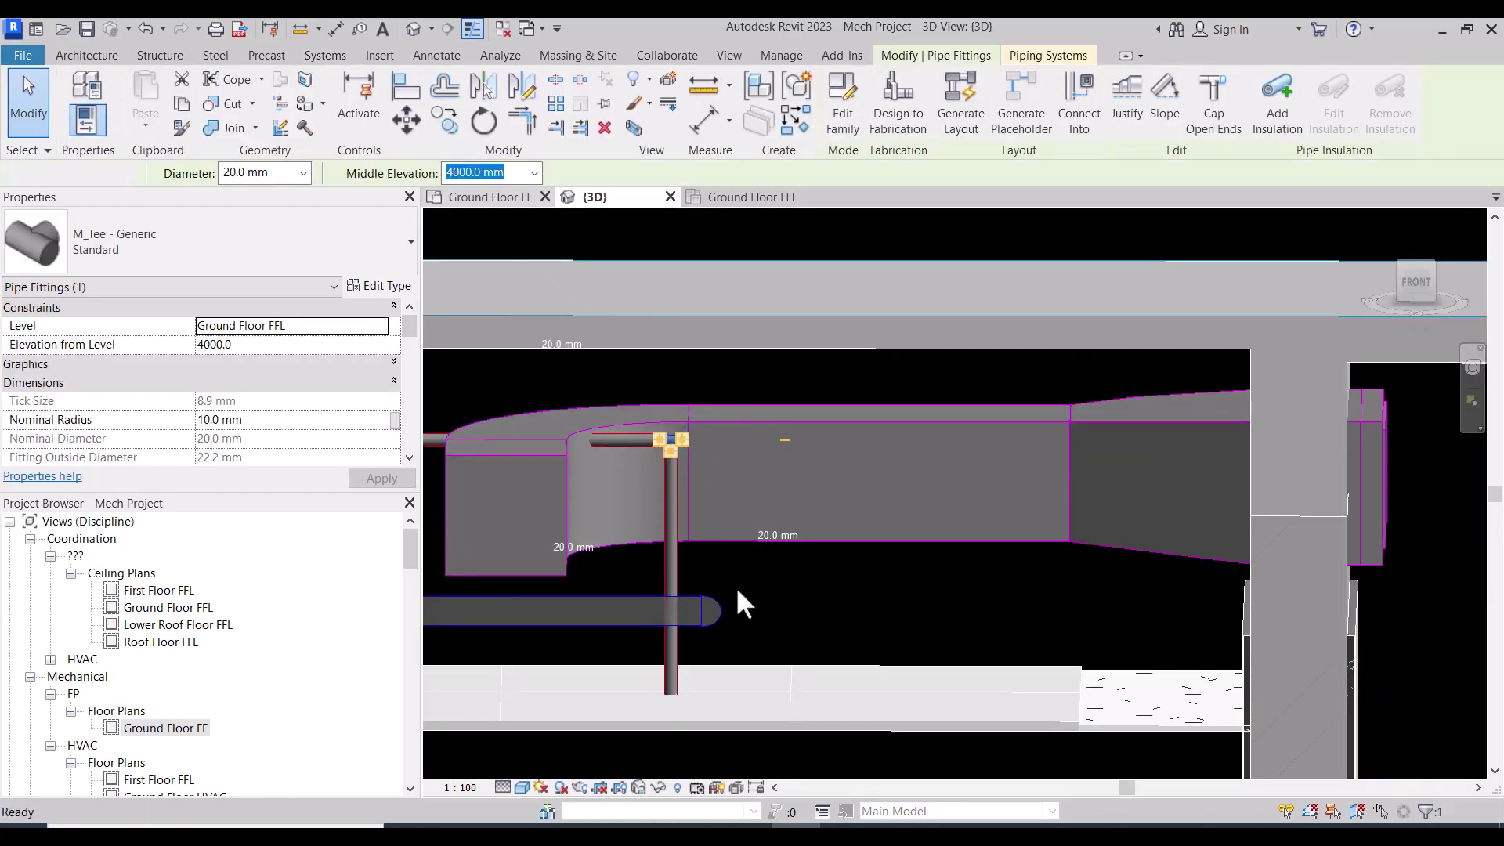
key("ctrl+Tab")
scroll(819, 564, "up", 1)
Draw a pipe from the corridor GF-04 tee east to the circle in Elec. Room GF-49
scroll(771, 495, "up", 3)
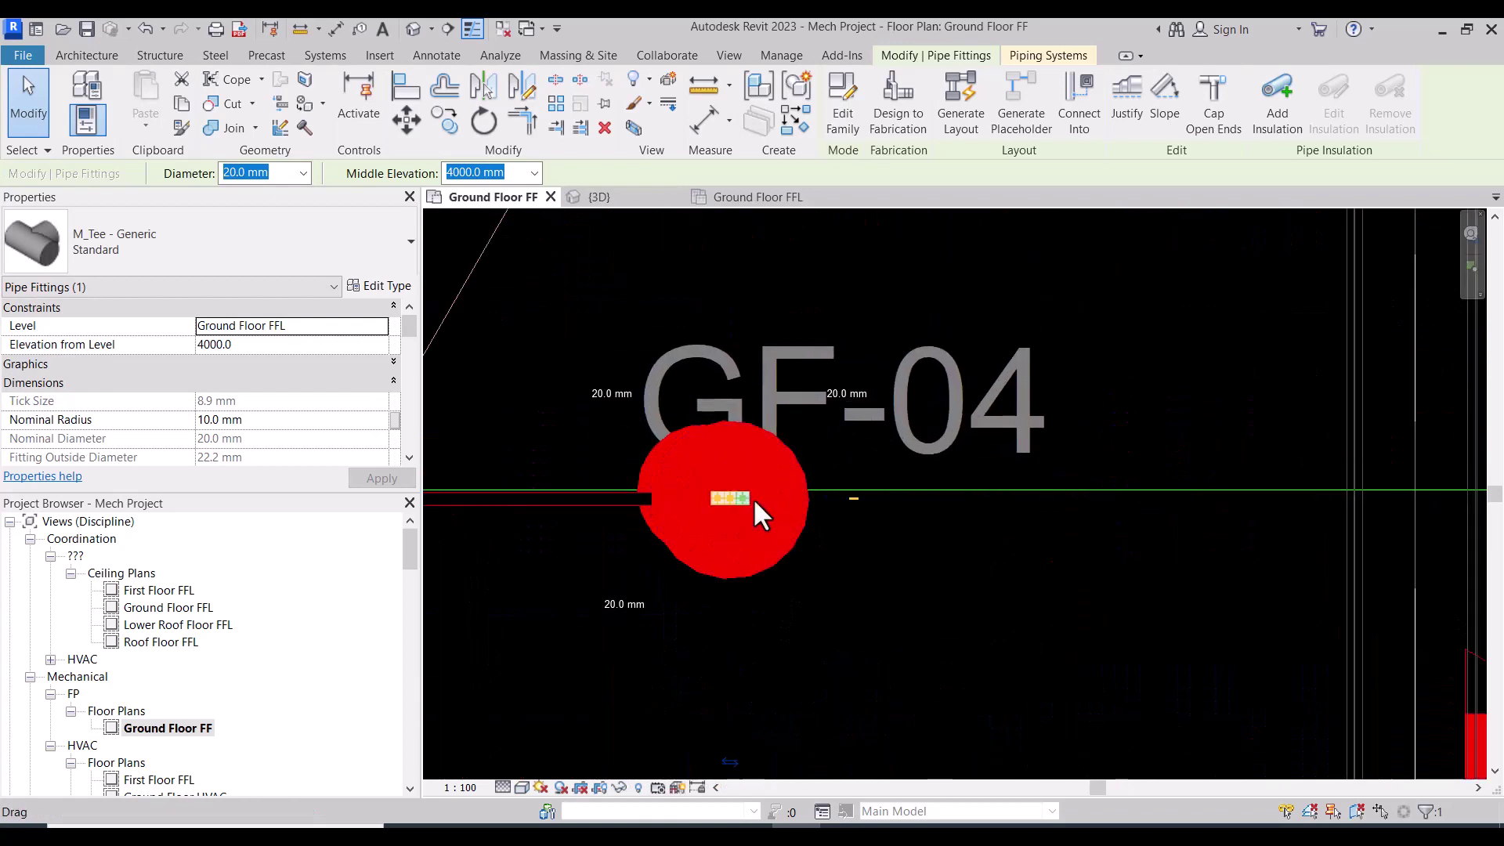
right_click(746, 495)
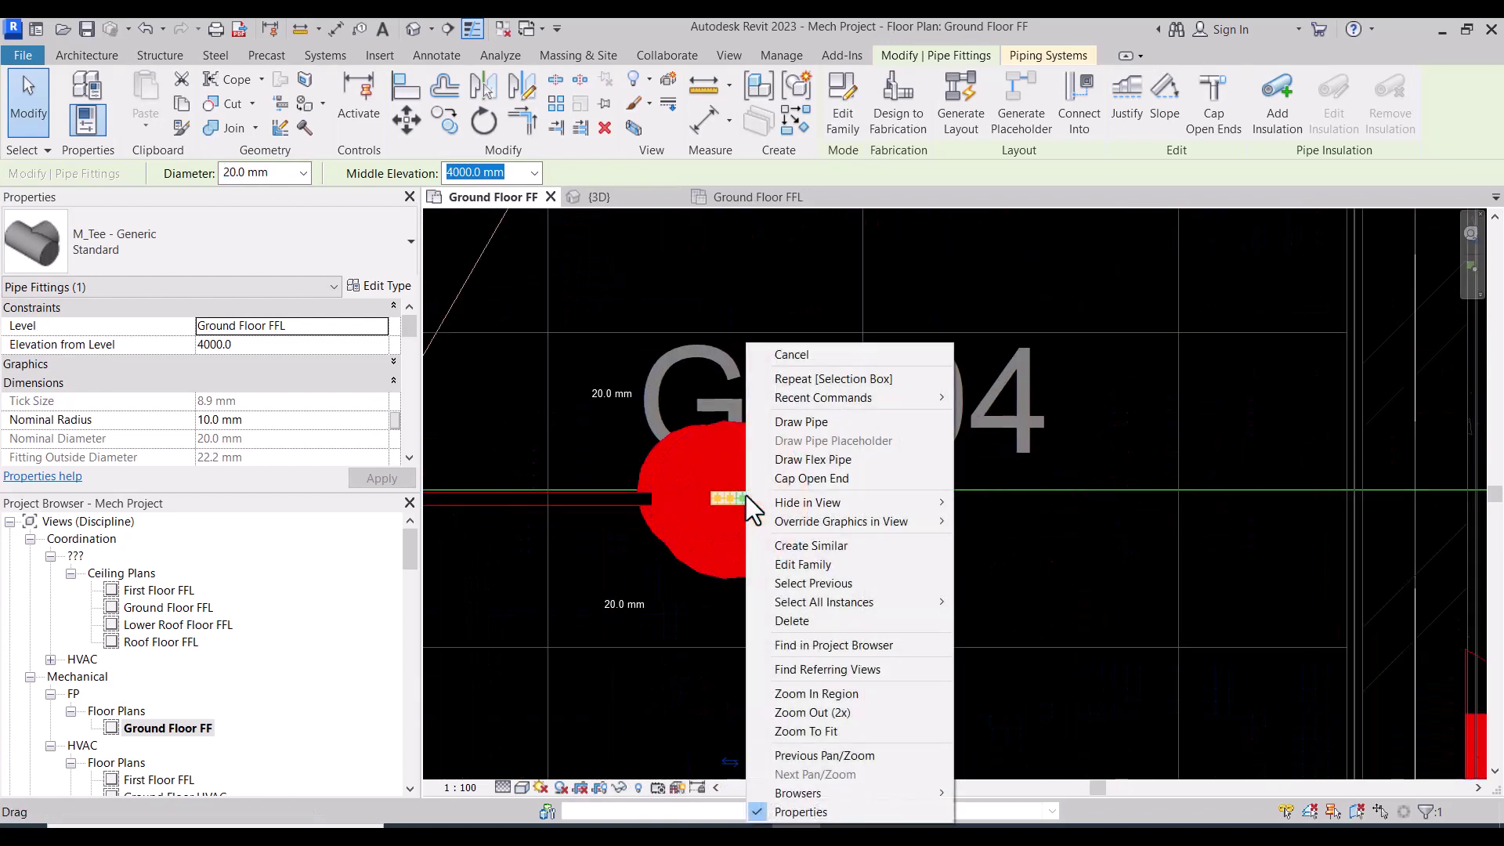
left_click(786, 421)
scroll(934, 502, "up", 3)
scroll(935, 502, "up", 2)
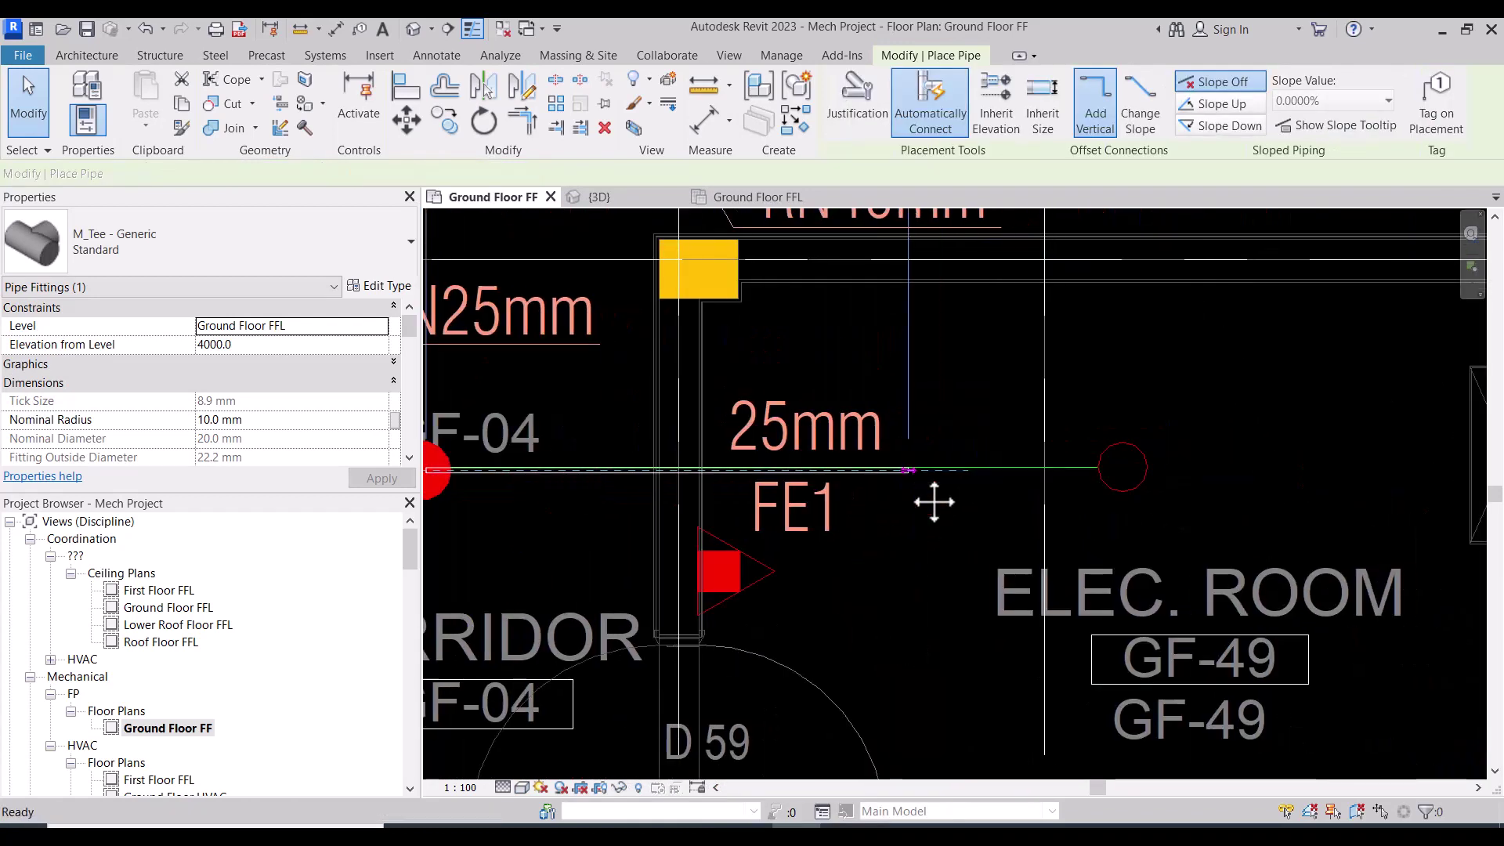
scroll(1018, 470, "up", 2)
left_click(1109, 462)
scroll(1020, 540, "down", 1)
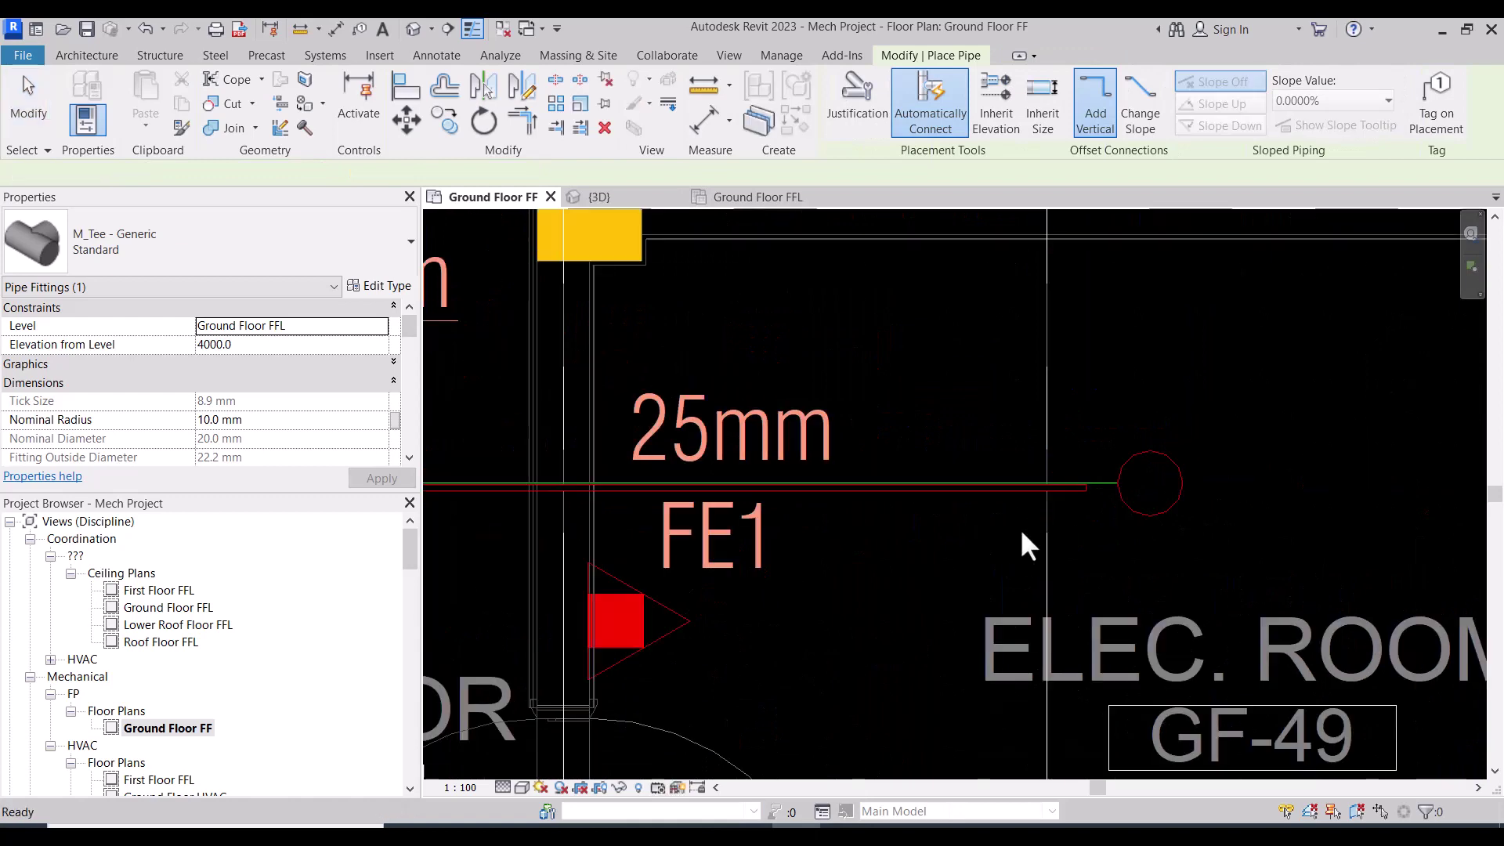
scroll(1020, 528, "down", 1)
key("Escape")
key("Escape")
scroll(985, 407, "down", 1)
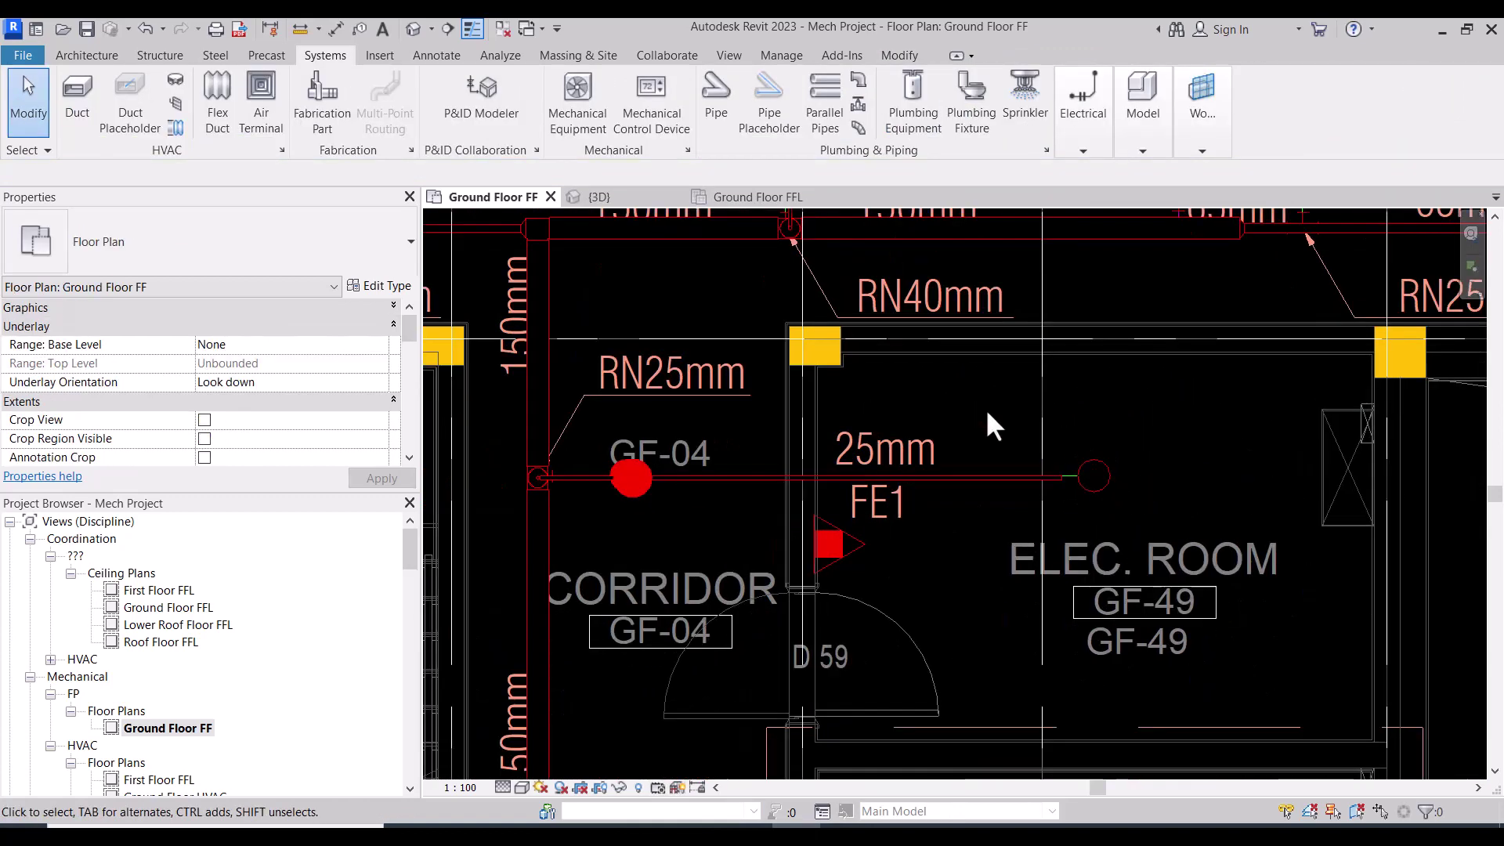
scroll(987, 412, "up", 1)
Check the loaded sprinkler types, find no upright type, and cancel sprinkler placement
left_click(1024, 98)
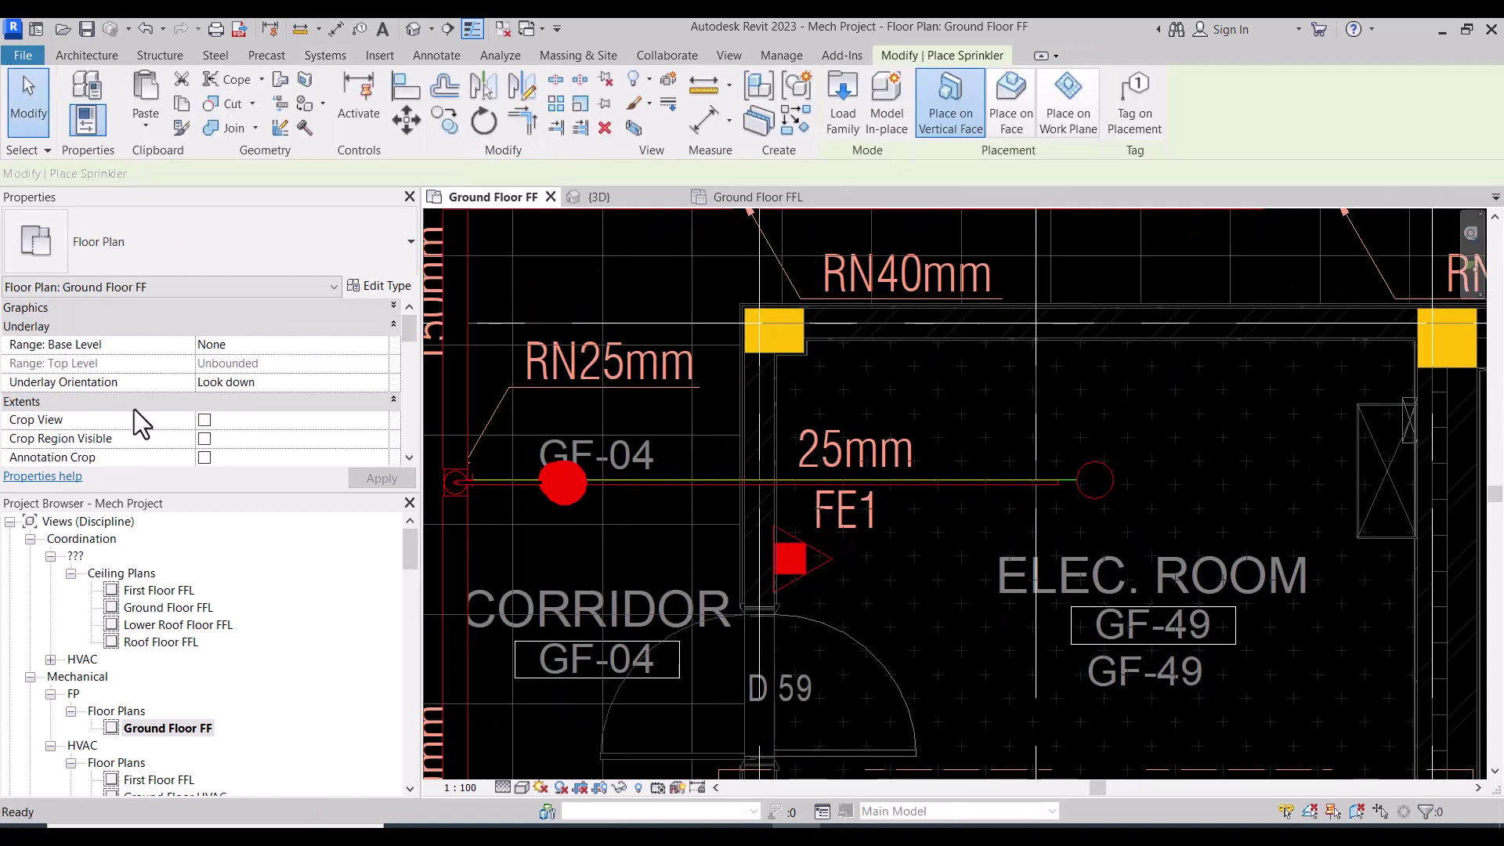
left_click(352, 239)
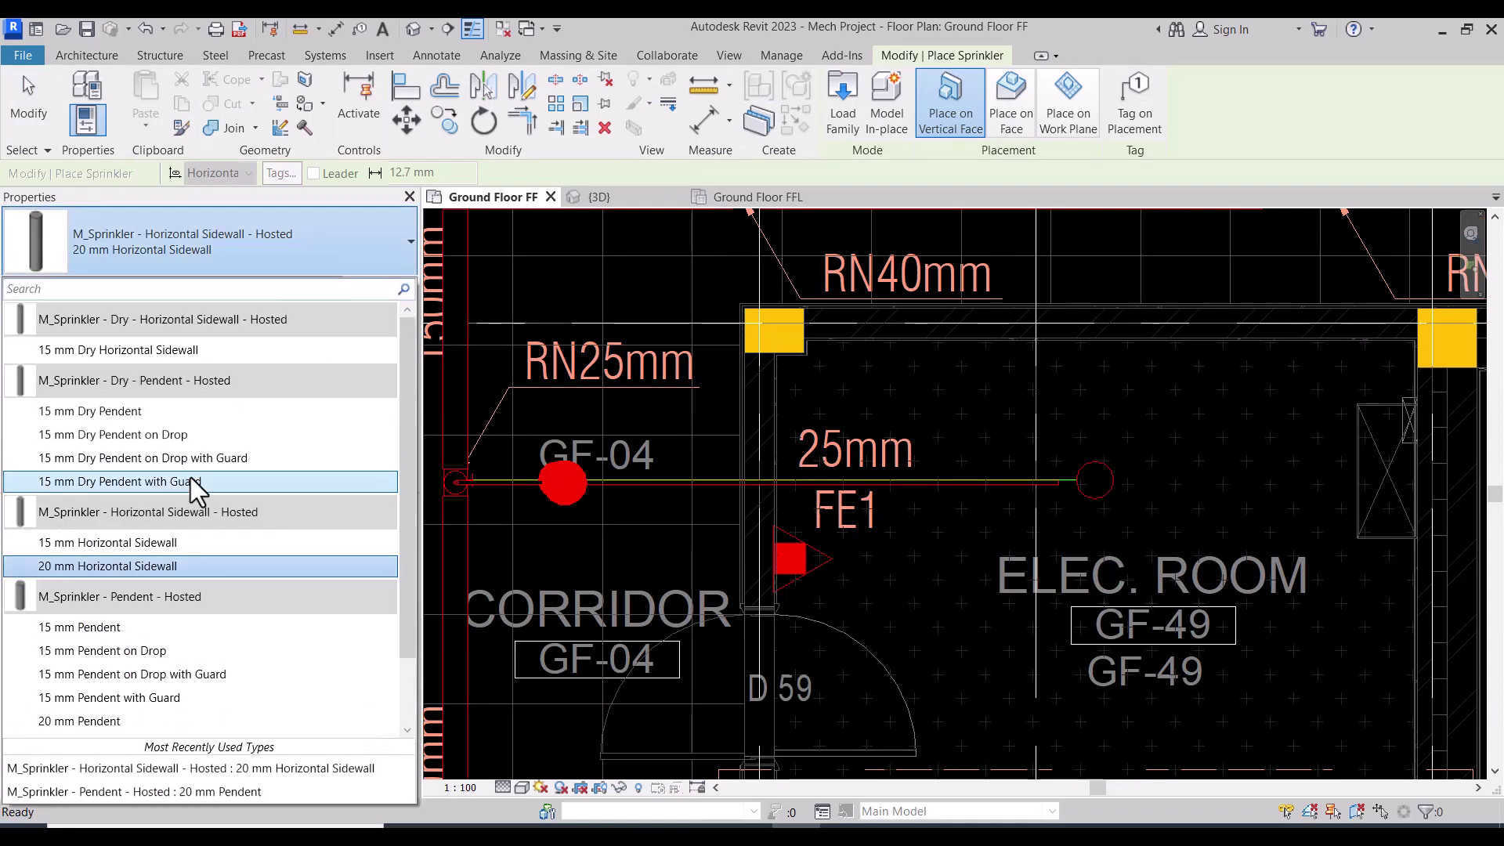
scroll(207, 548, "down", 2)
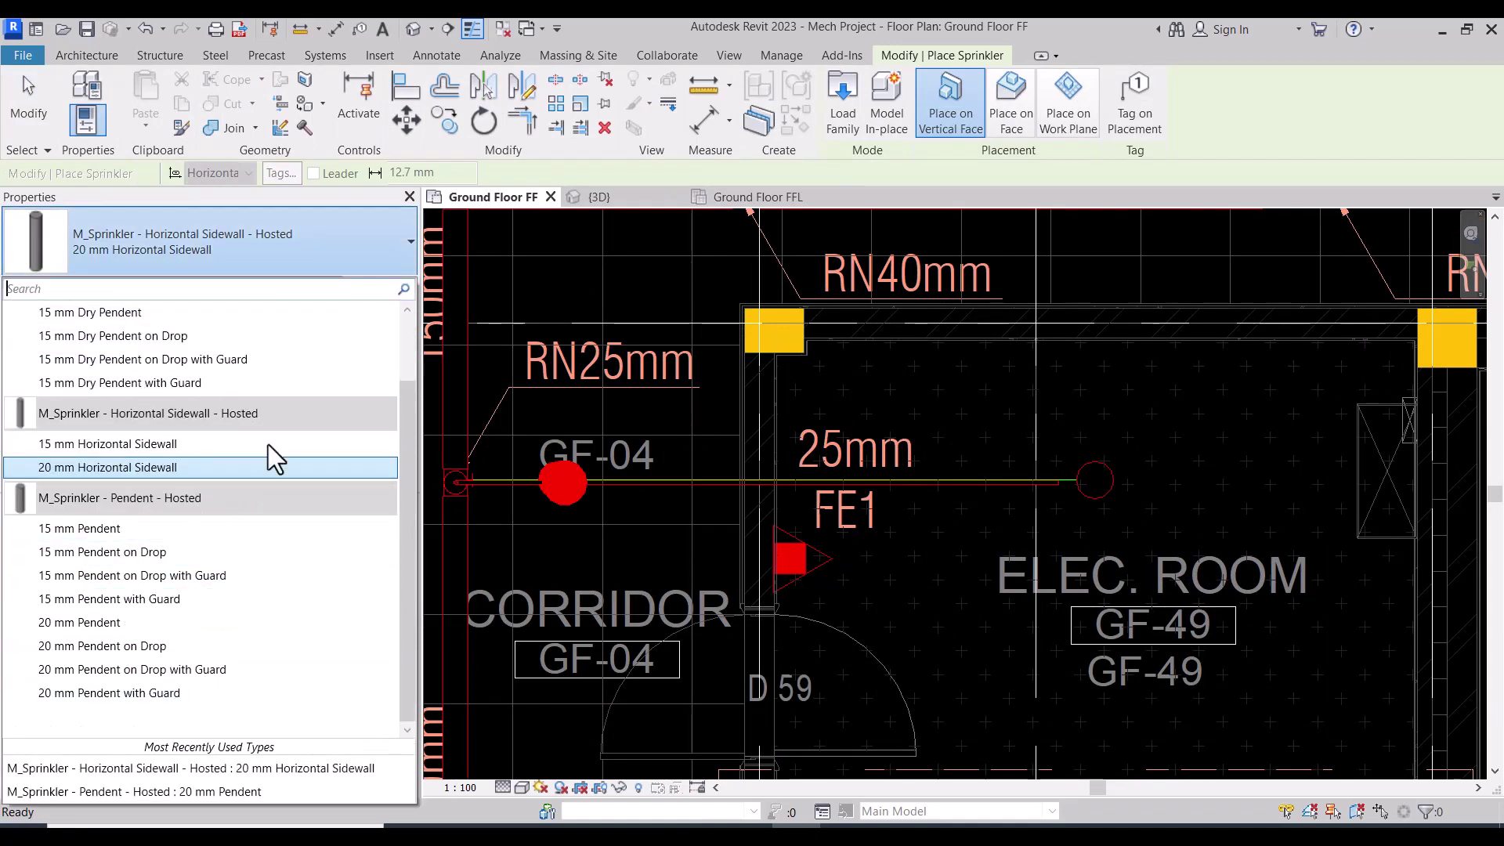
key("Escape")
scroll(901, 427, "down", 3)
scroll(904, 407, "up", 3)
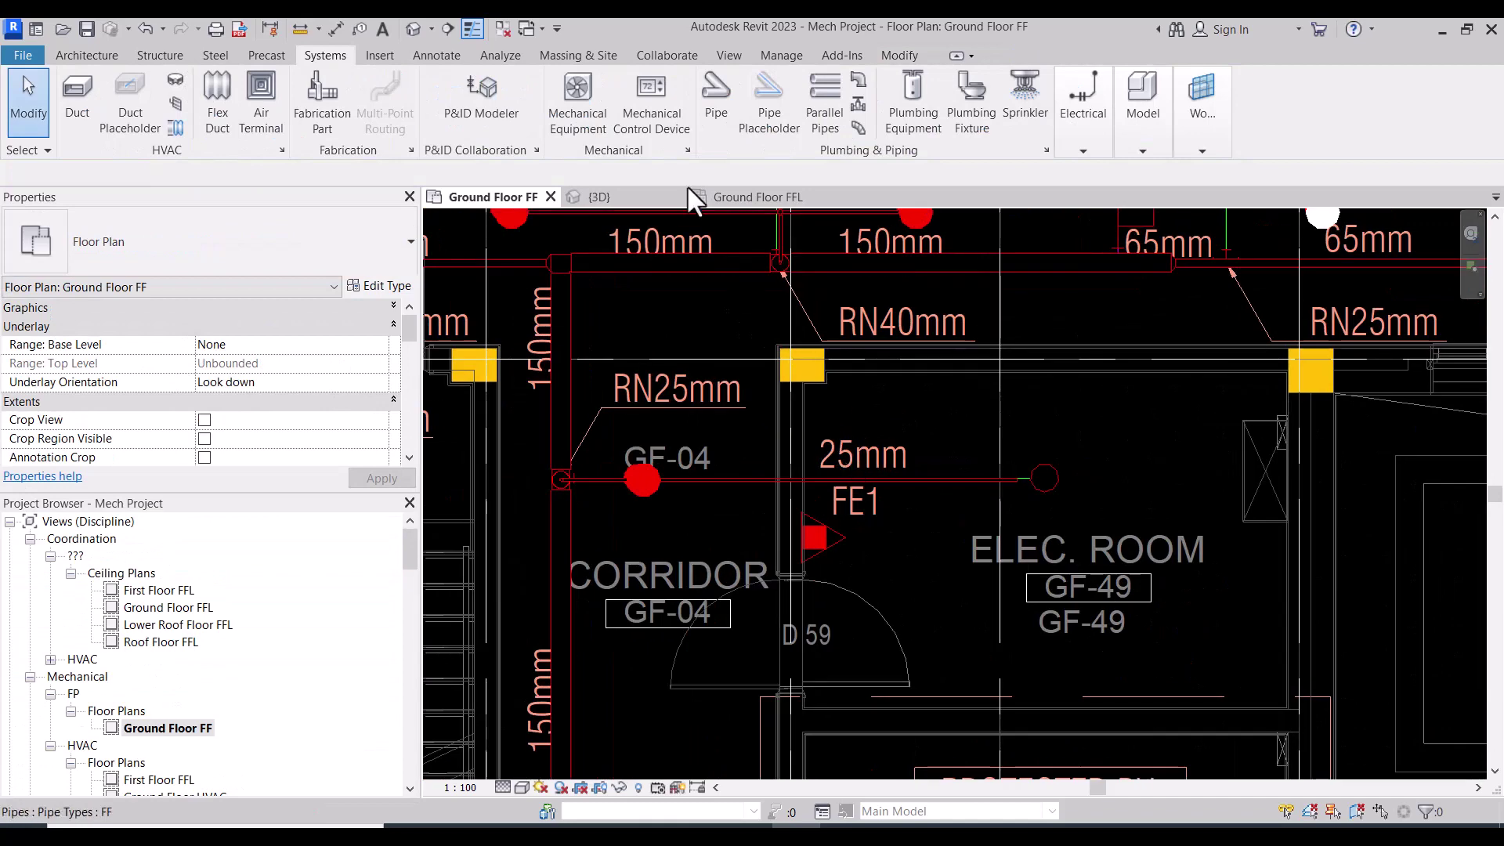
left_click(383, 56)
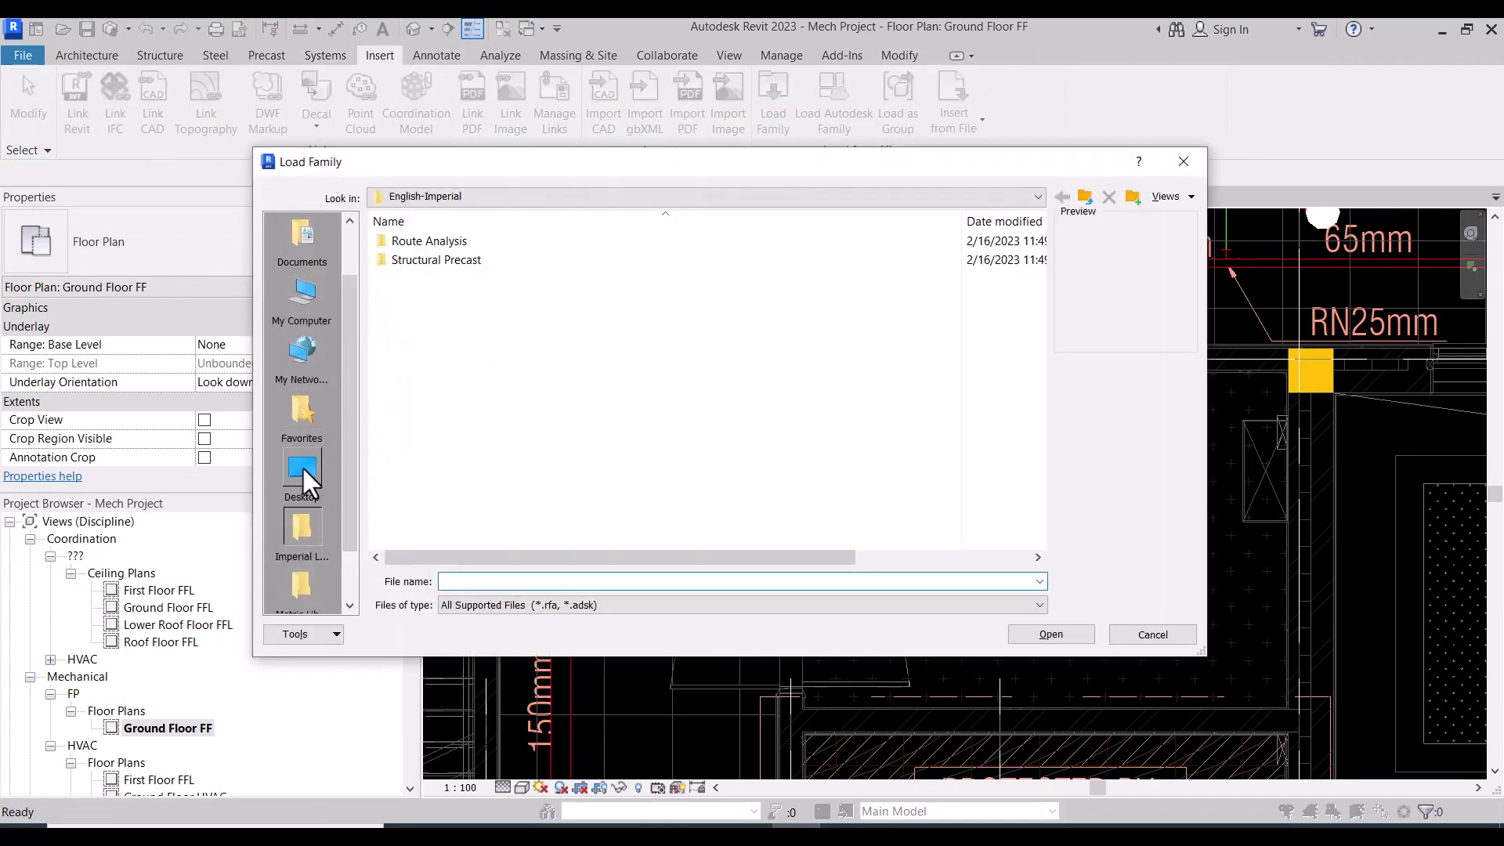
Browse to D: > Families > 04. Fire Fighting Library > Sprinklers and pick M_Sprinkler - Upright.rfa
left_click(303, 468)
left_click(306, 293)
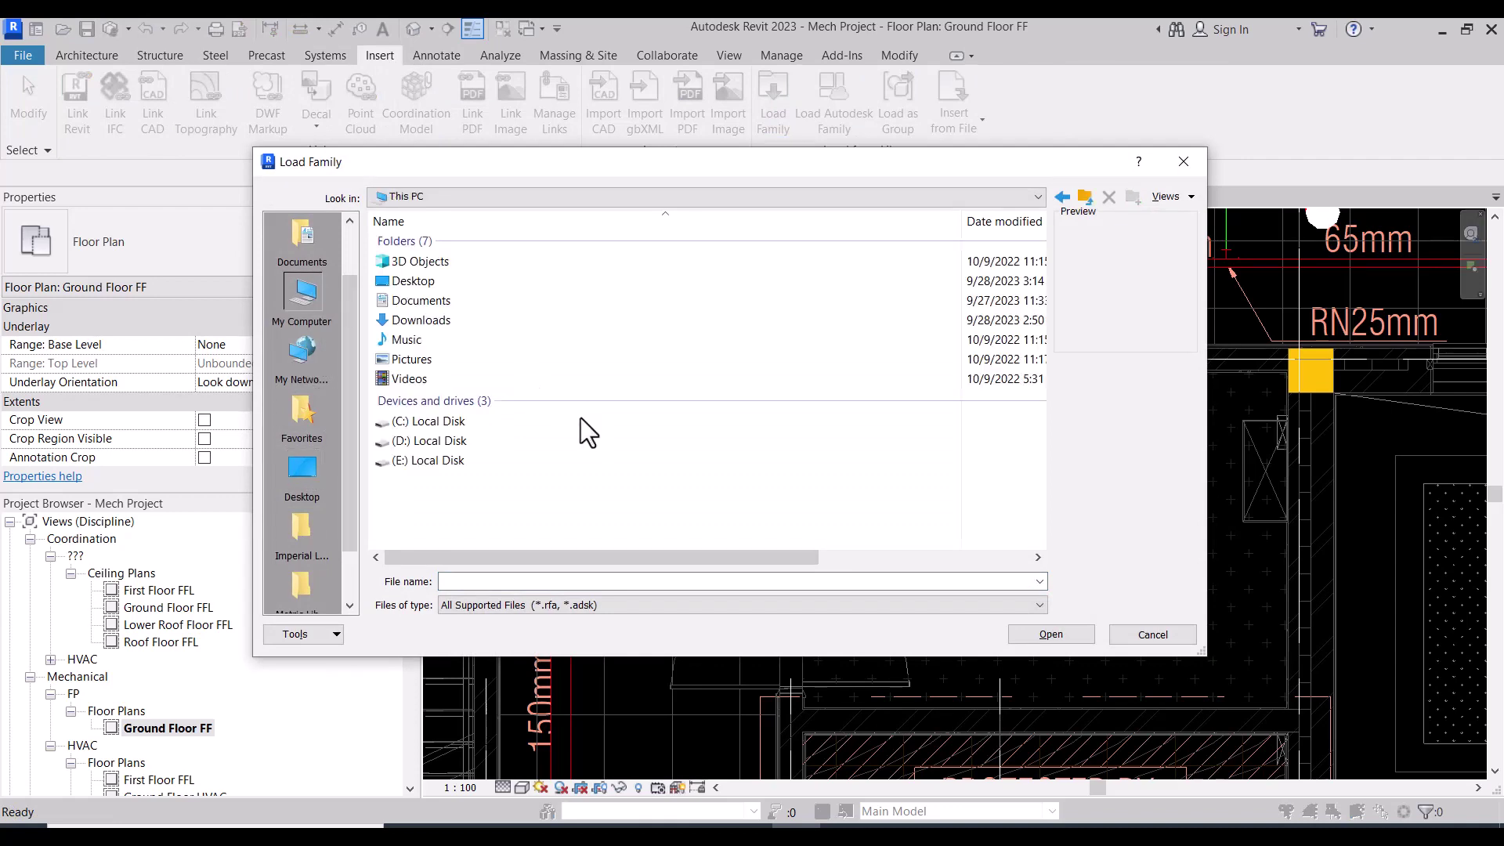
double_click(429, 438)
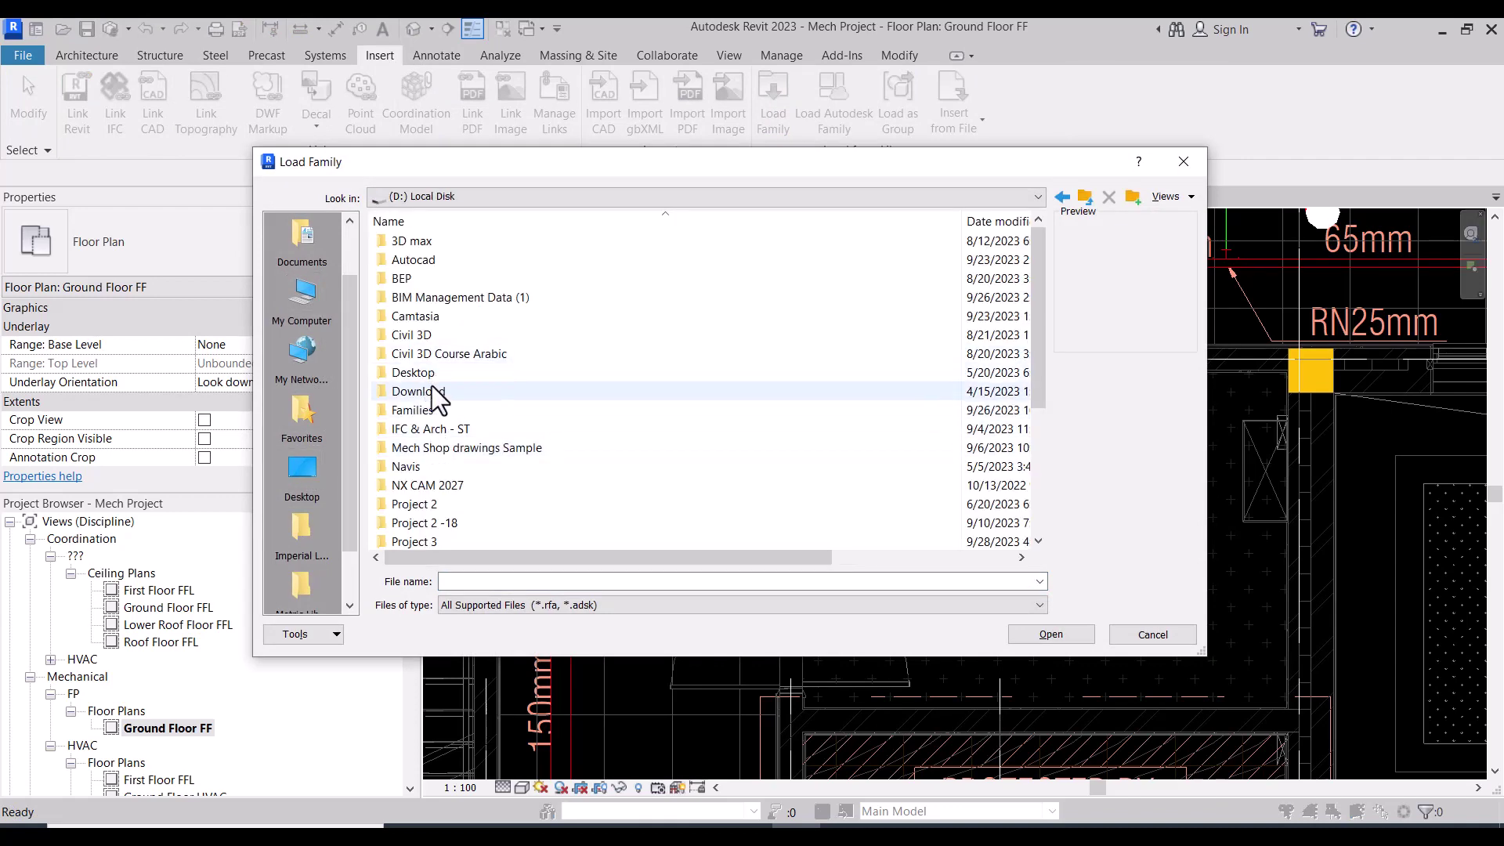
double_click(431, 409)
double_click(434, 259)
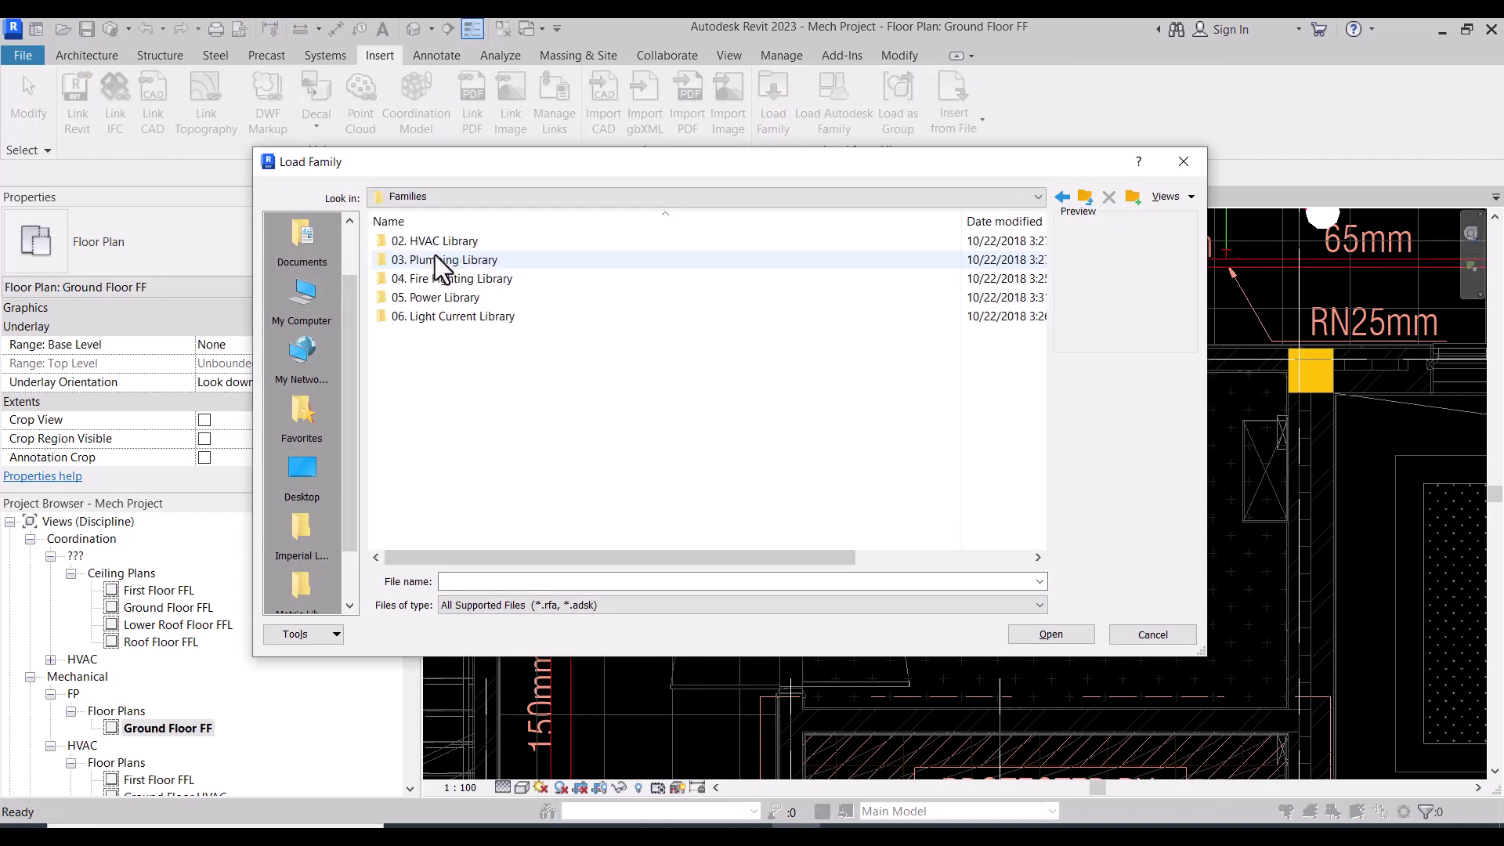
double_click(440, 271)
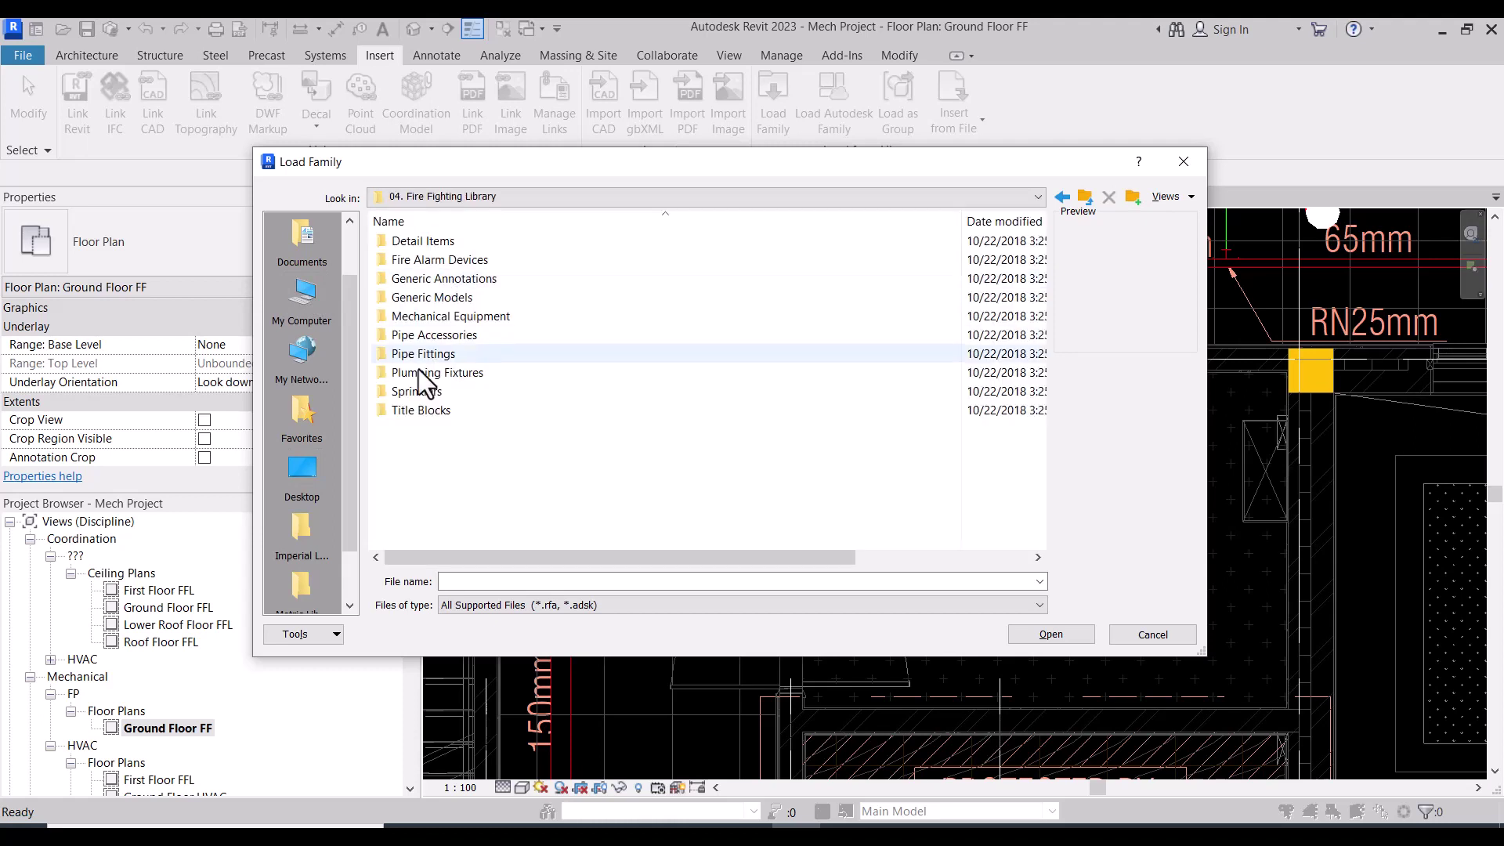
double_click(420, 392)
left_click(468, 278)
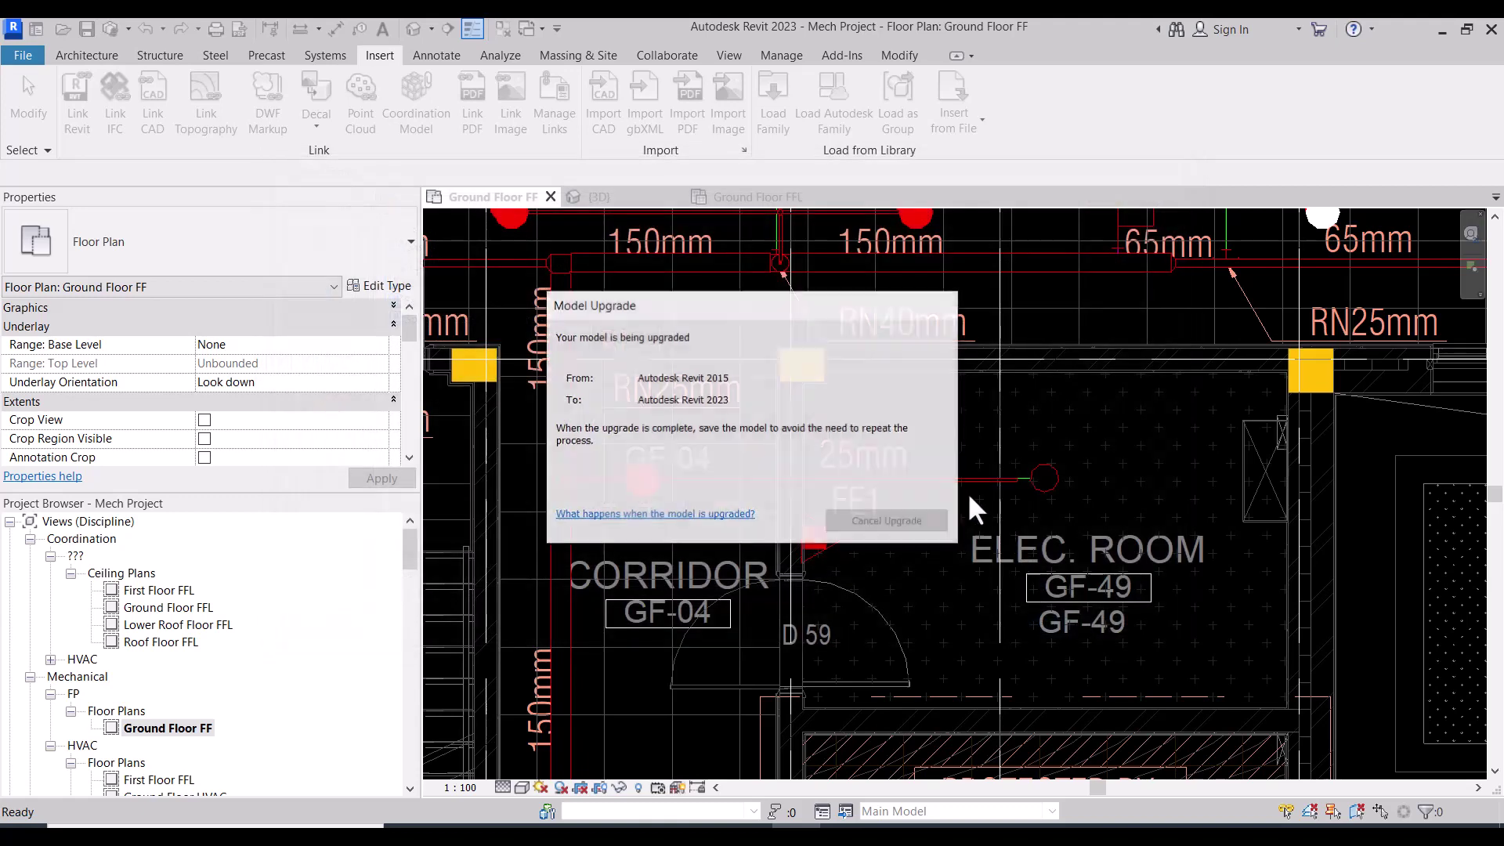
Place a 15 mm Upright sprinkler at the pipe end in the electrical room
left_click(325, 55)
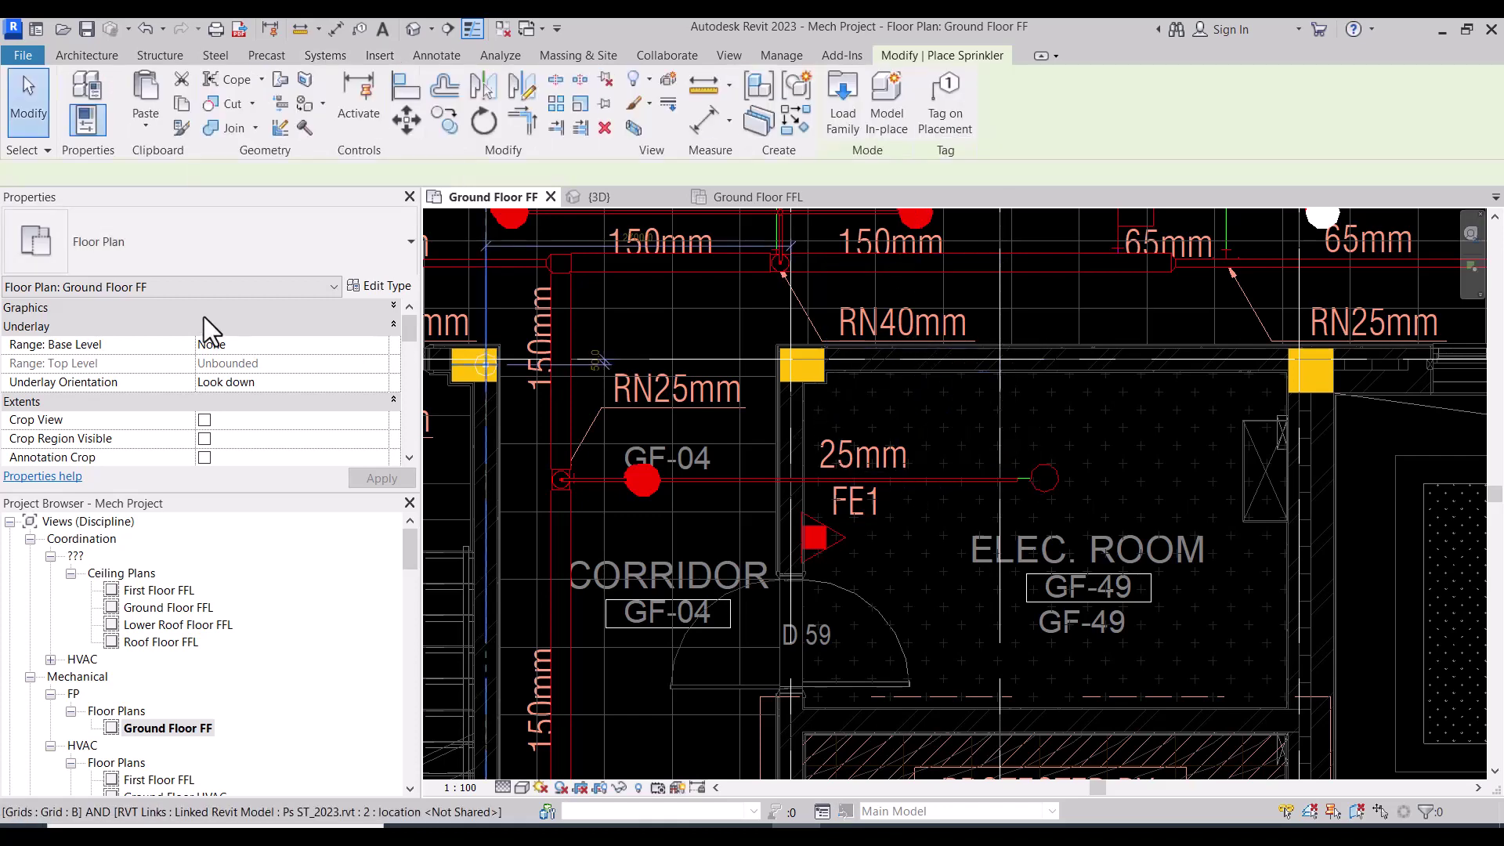
left_click(191, 235)
left_click(113, 683)
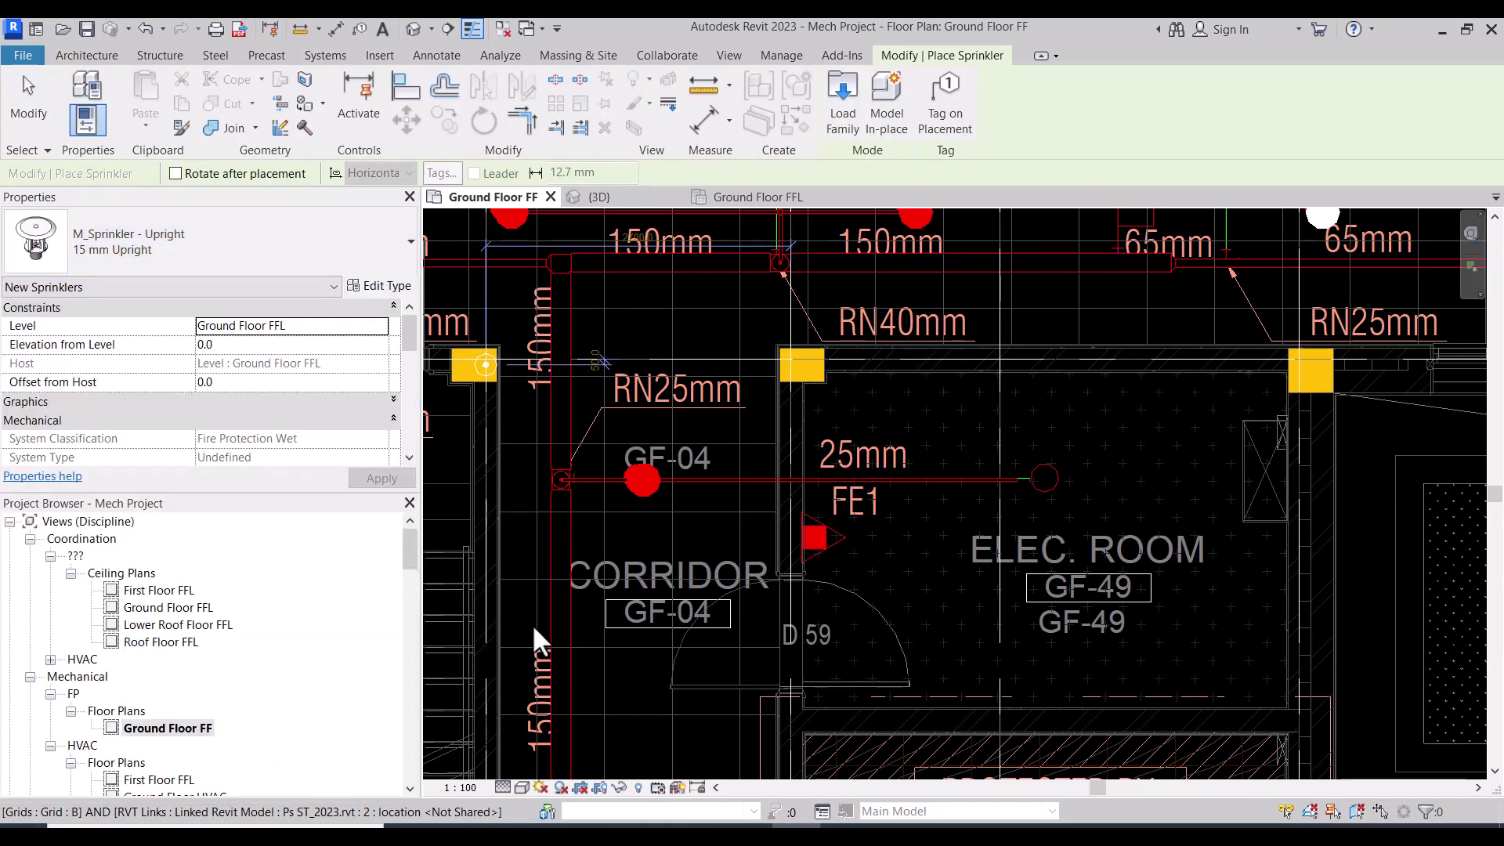
scroll(1053, 470, "up", 4)
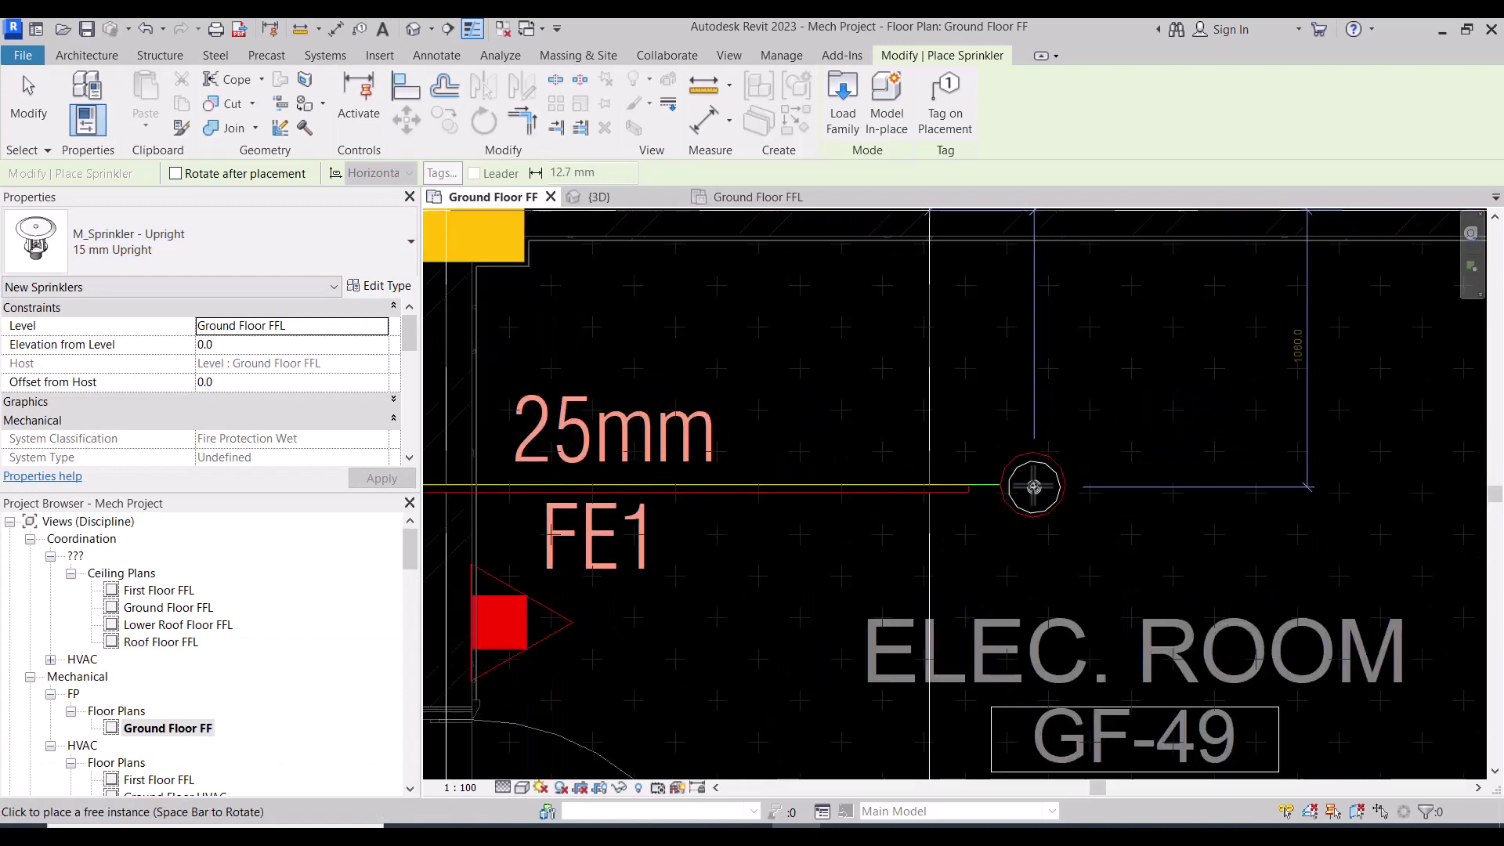
left_click(1052, 501)
key("Escape")
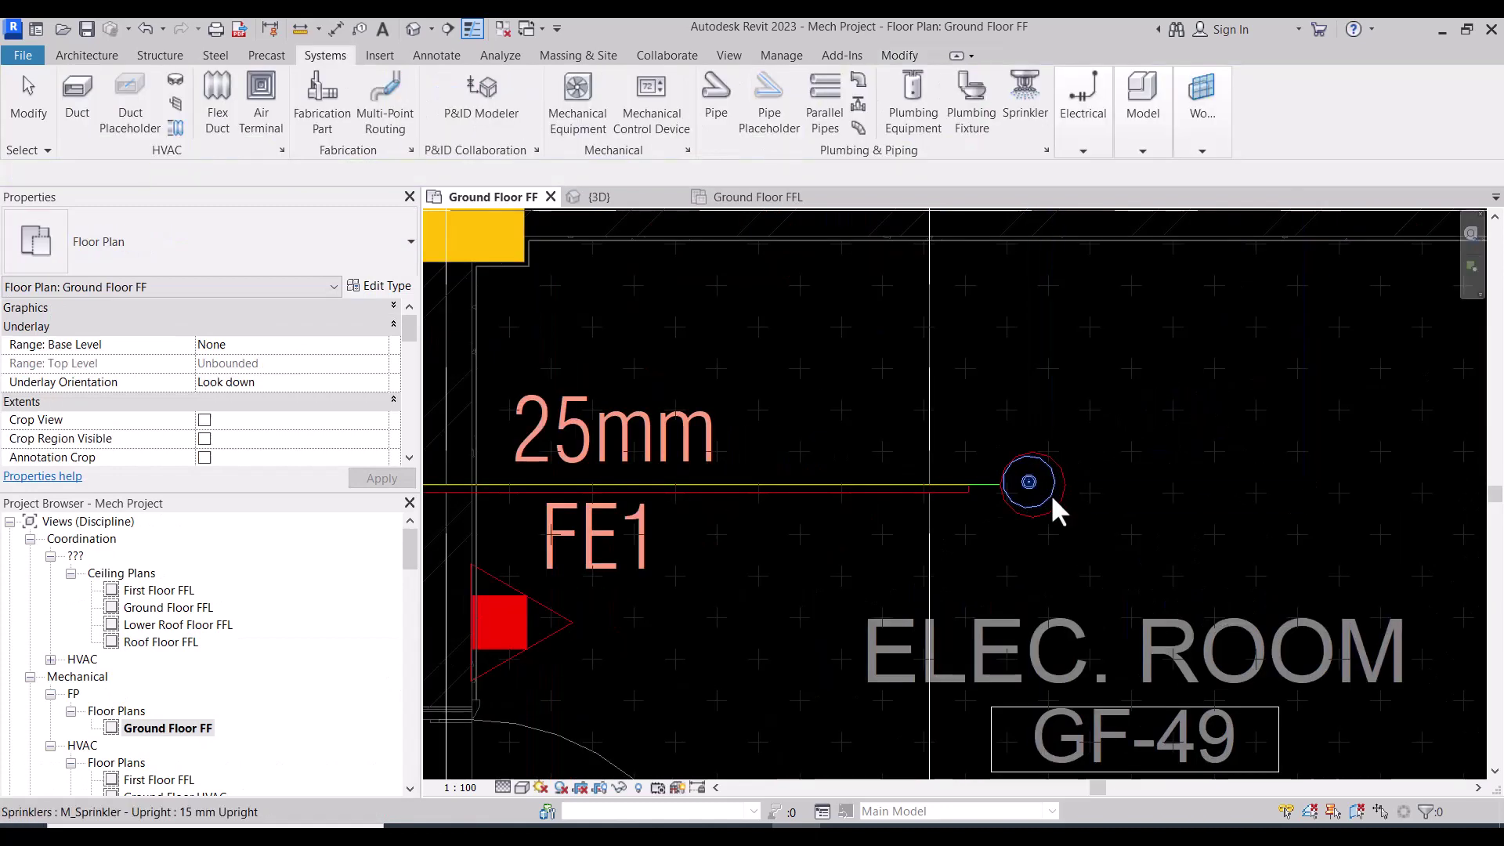
Set the sprinkler's Elevation from Level to 4200
left_click(263, 345)
type("4200")
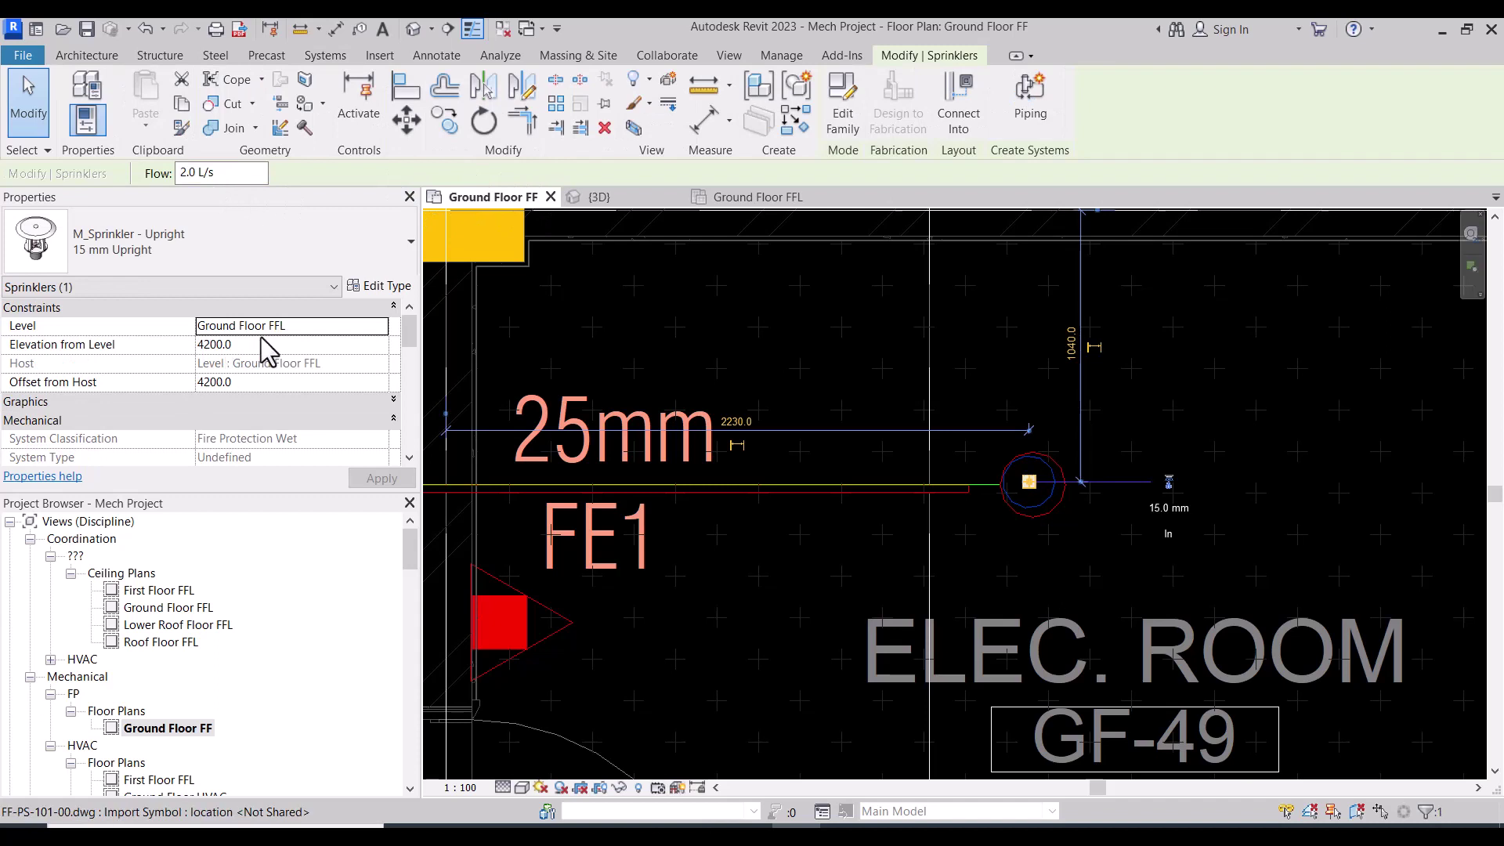
key("Return")
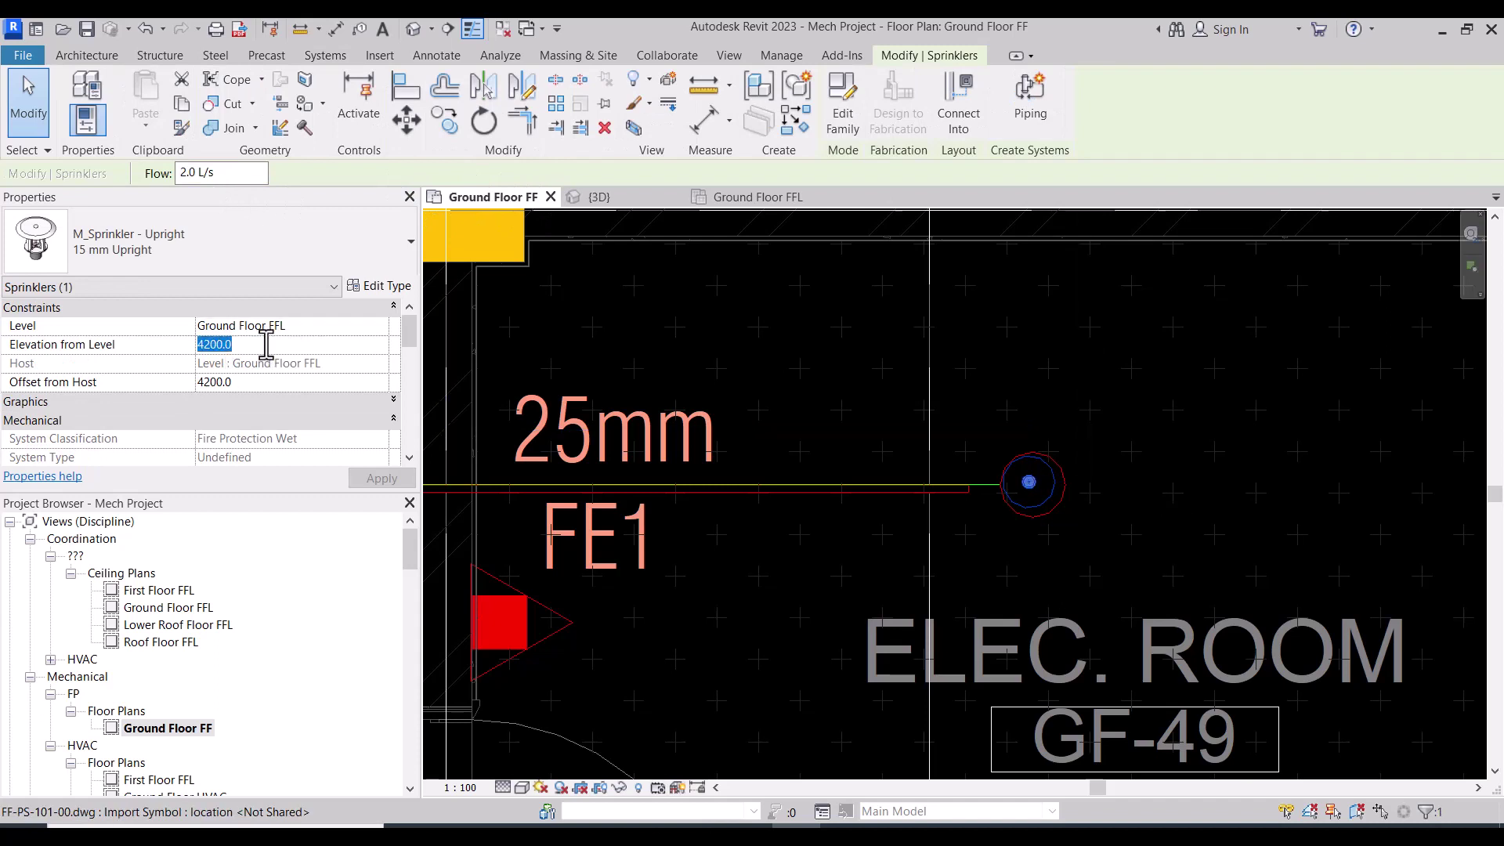
left_click(1067, 494)
scroll(1007, 518, "up", 2)
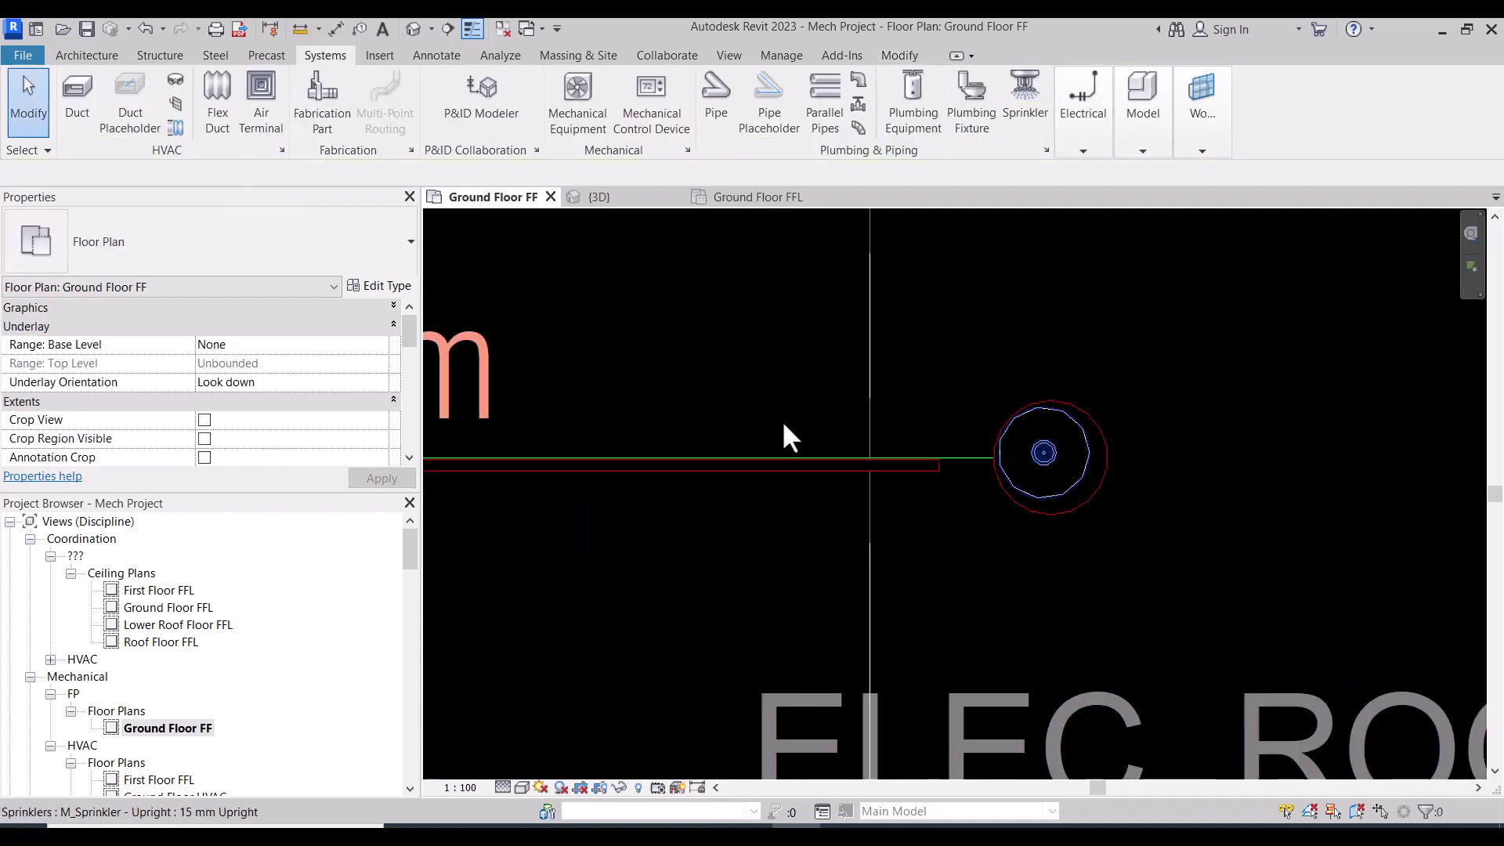
scroll(1006, 483, "up", 2)
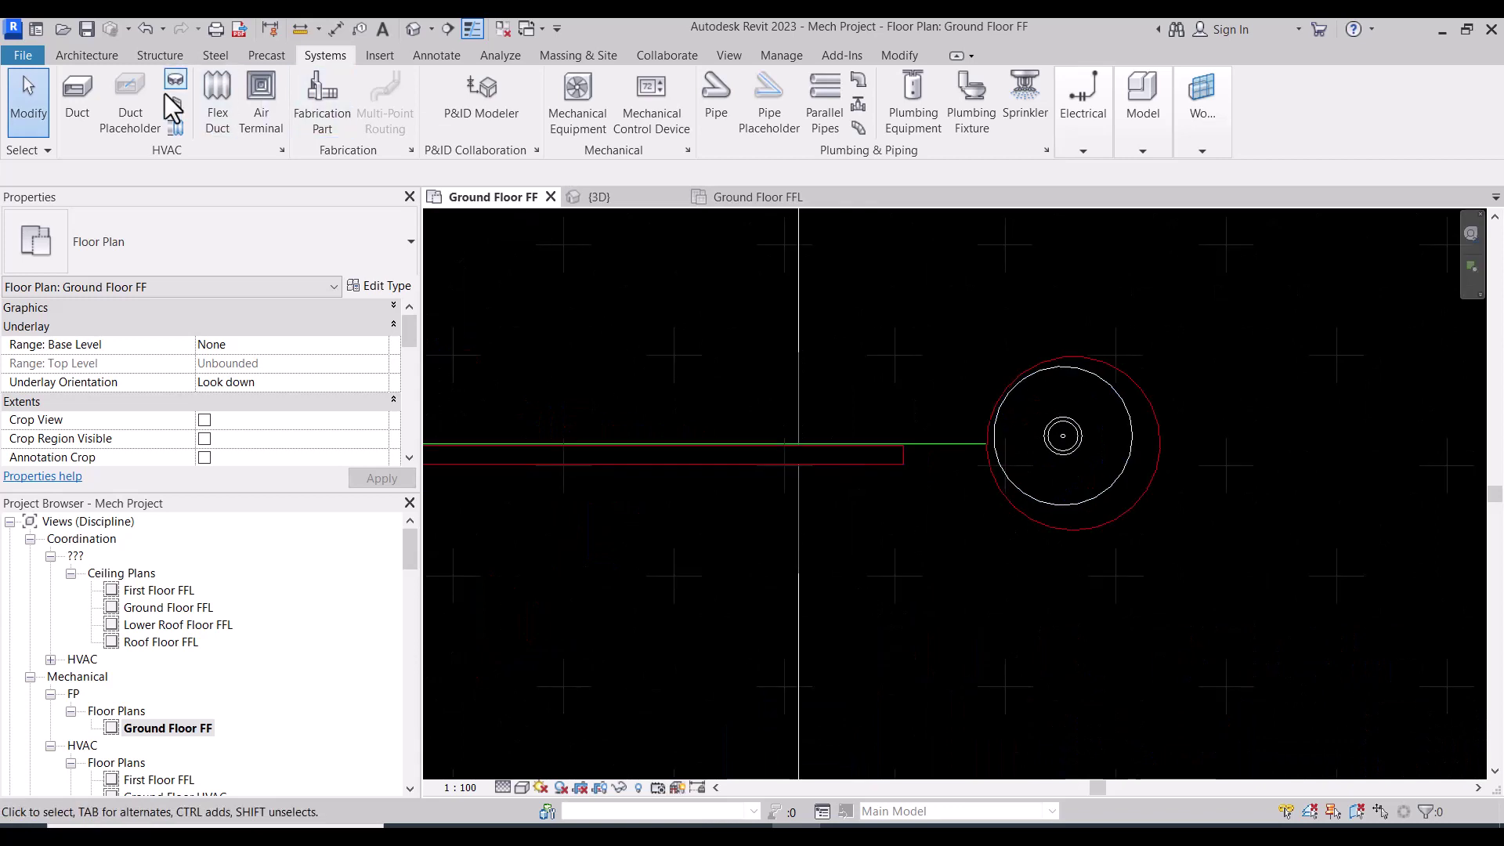
Align the upright sprinkler to the pipe centreline
left_click(1076, 448)
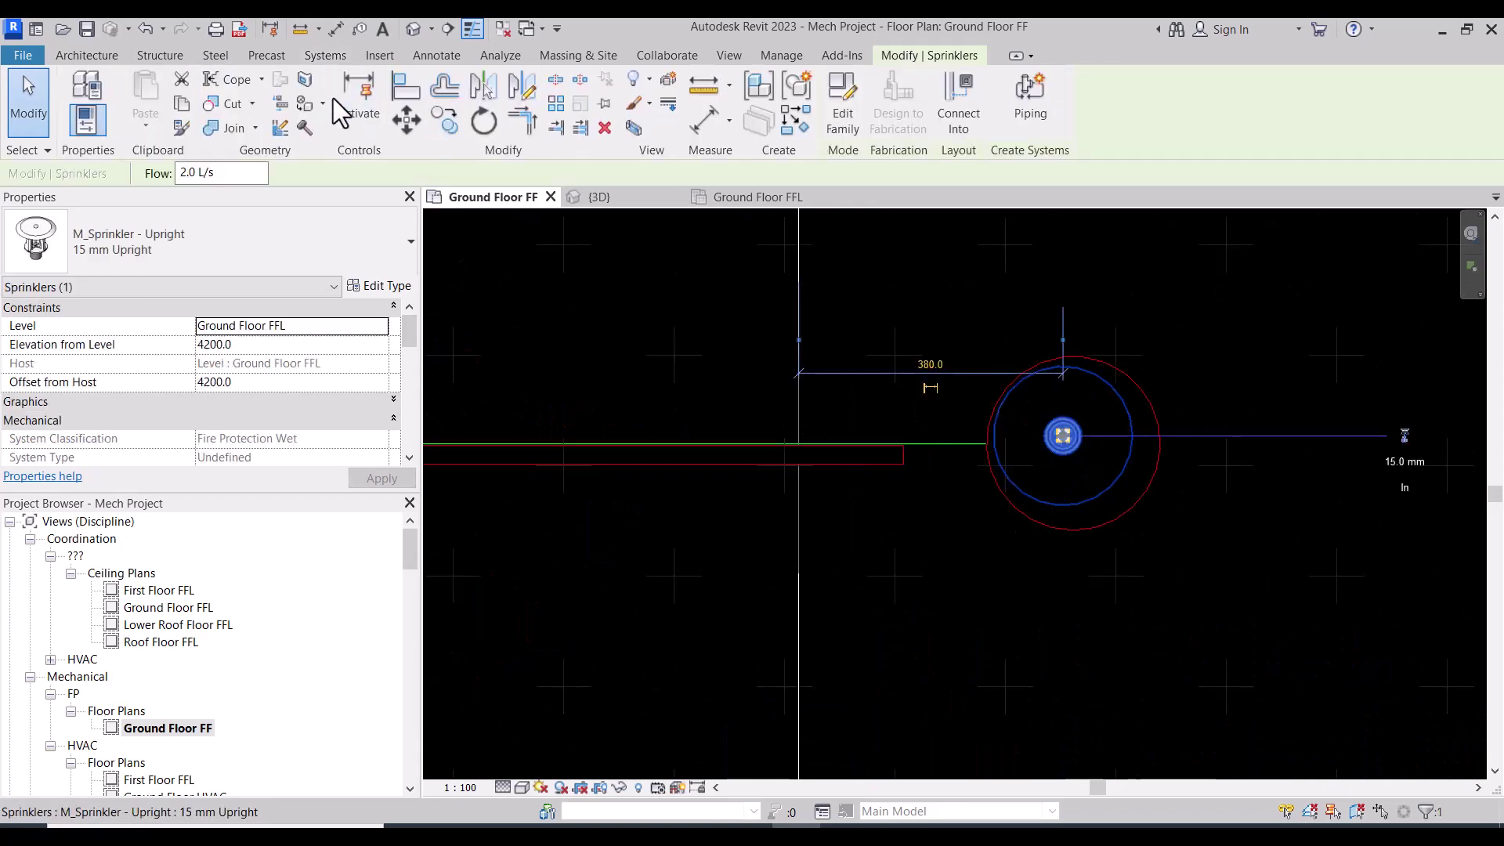
left_click(397, 83)
left_click(882, 451)
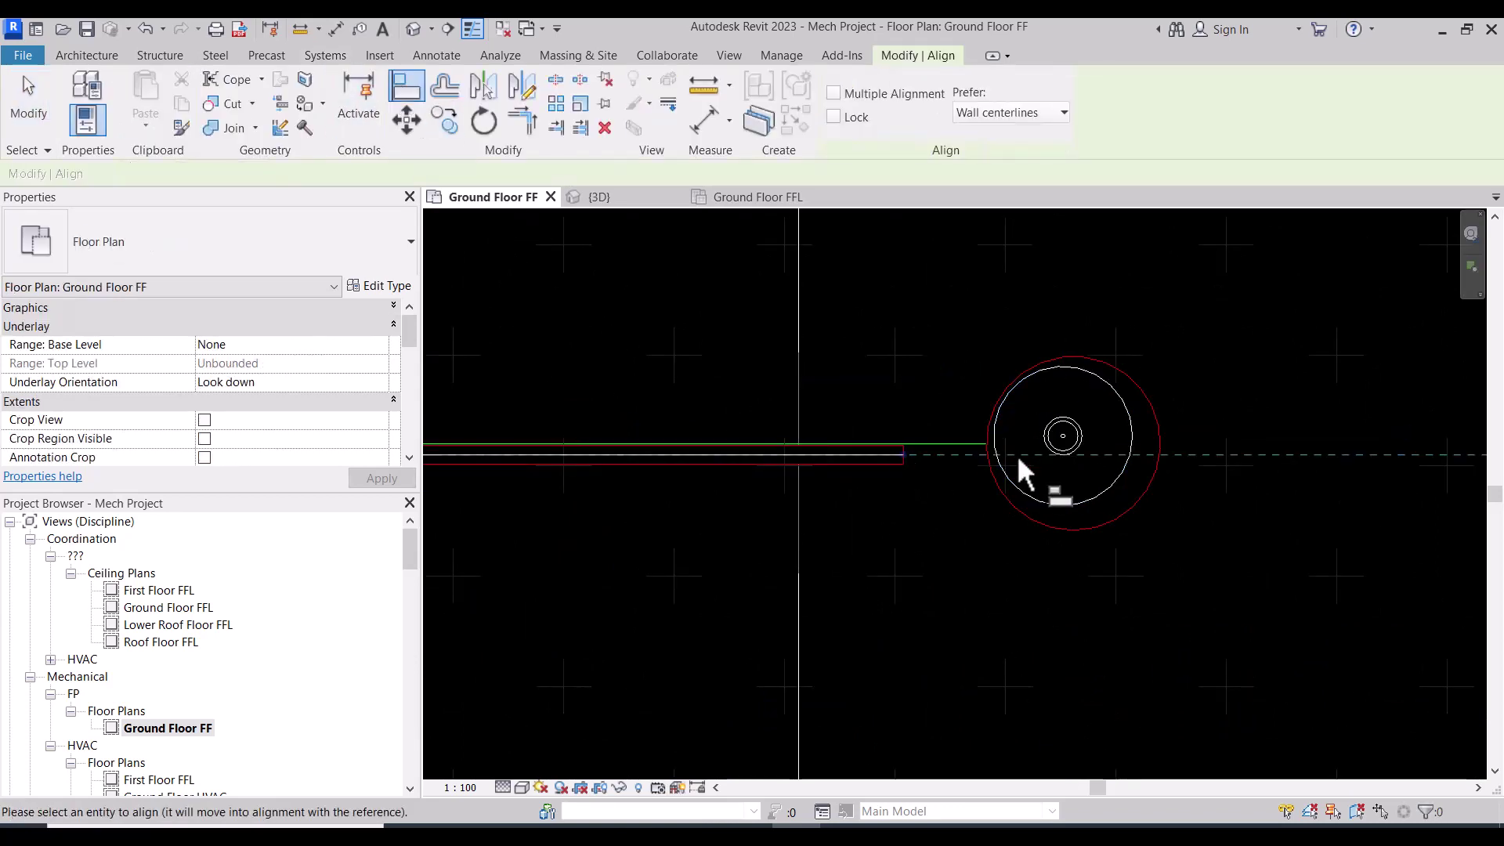
left_click(1065, 436)
key("Escape")
scroll(983, 463, "down", 2)
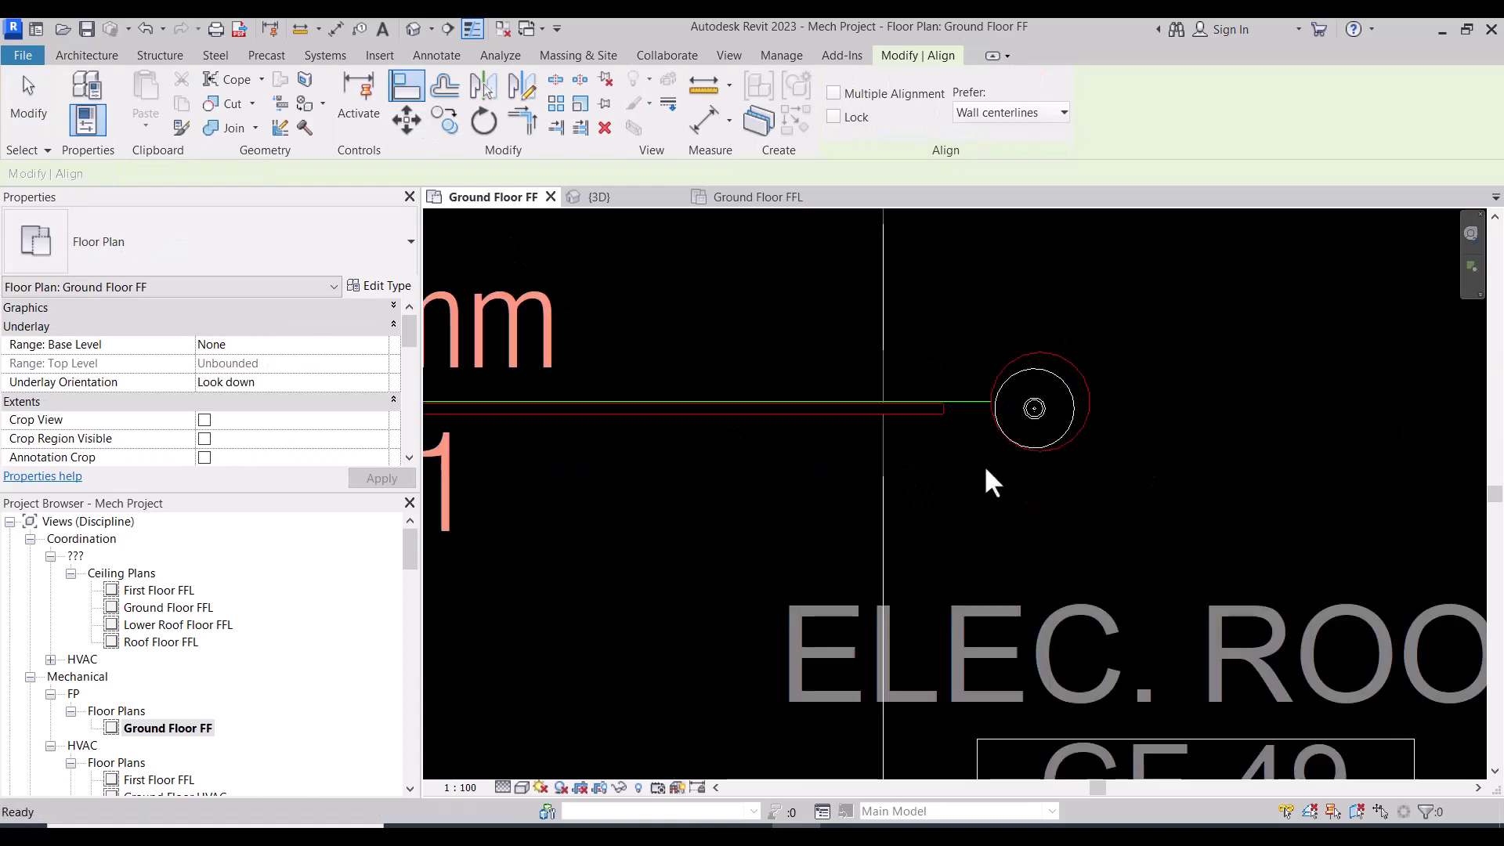
key("Escape")
scroll(1047, 391, "down", 2)
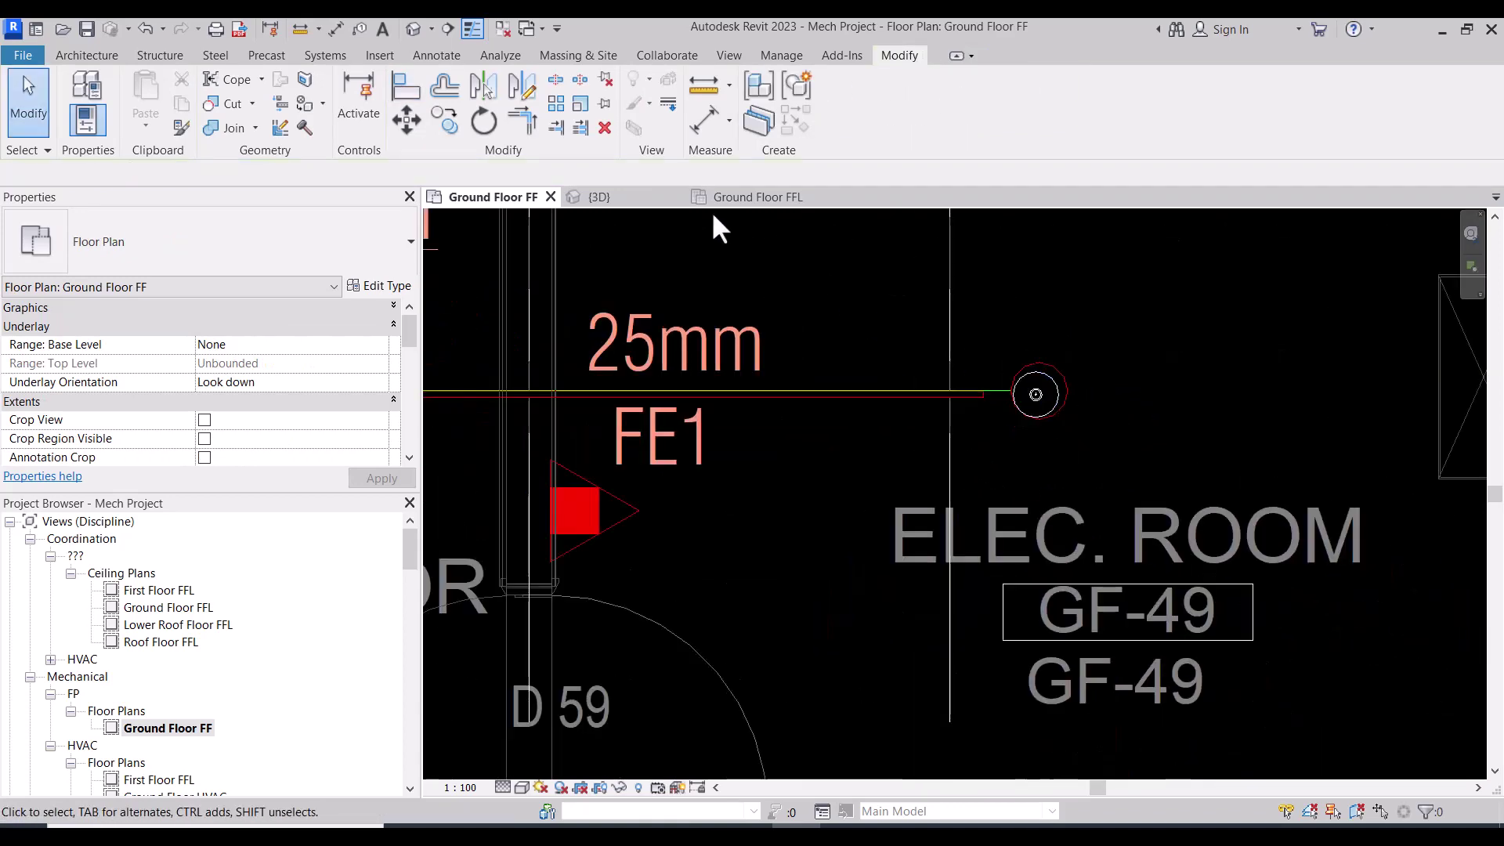
Open a sectioned 3D view boxed around the 25 mm pipe and sprinkler selection
scroll(1018, 415, "down", 2)
left_click(961, 407)
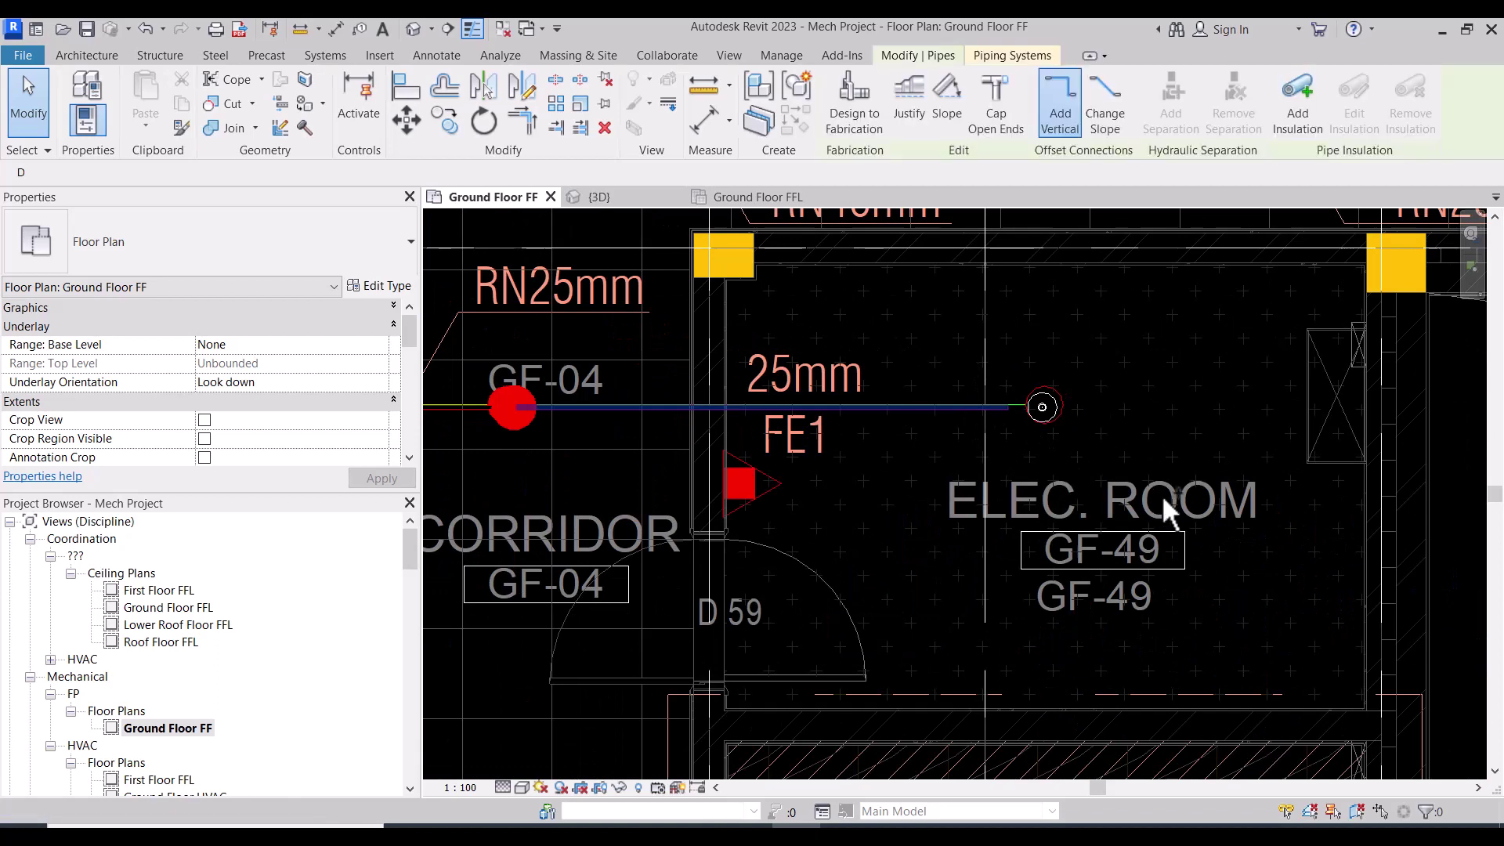
left_click(513, 407, "ctrl")
left_click(634, 128)
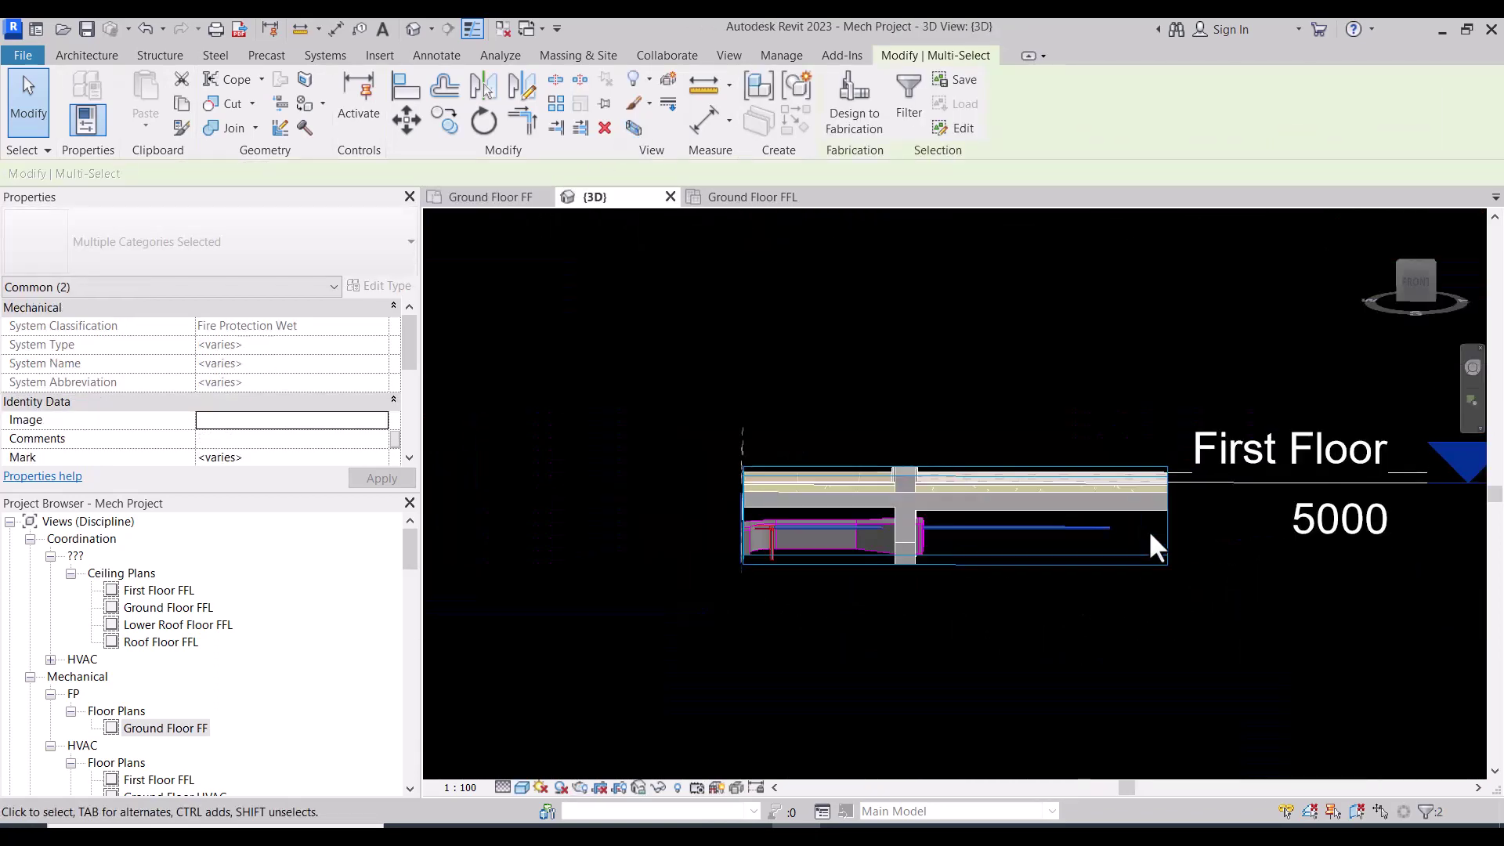
middle_click_drag(1148, 529, 1141, 470, "shift")
scroll(1102, 528, "up", 3)
scroll(1089, 501, "up", 2)
key("Escape")
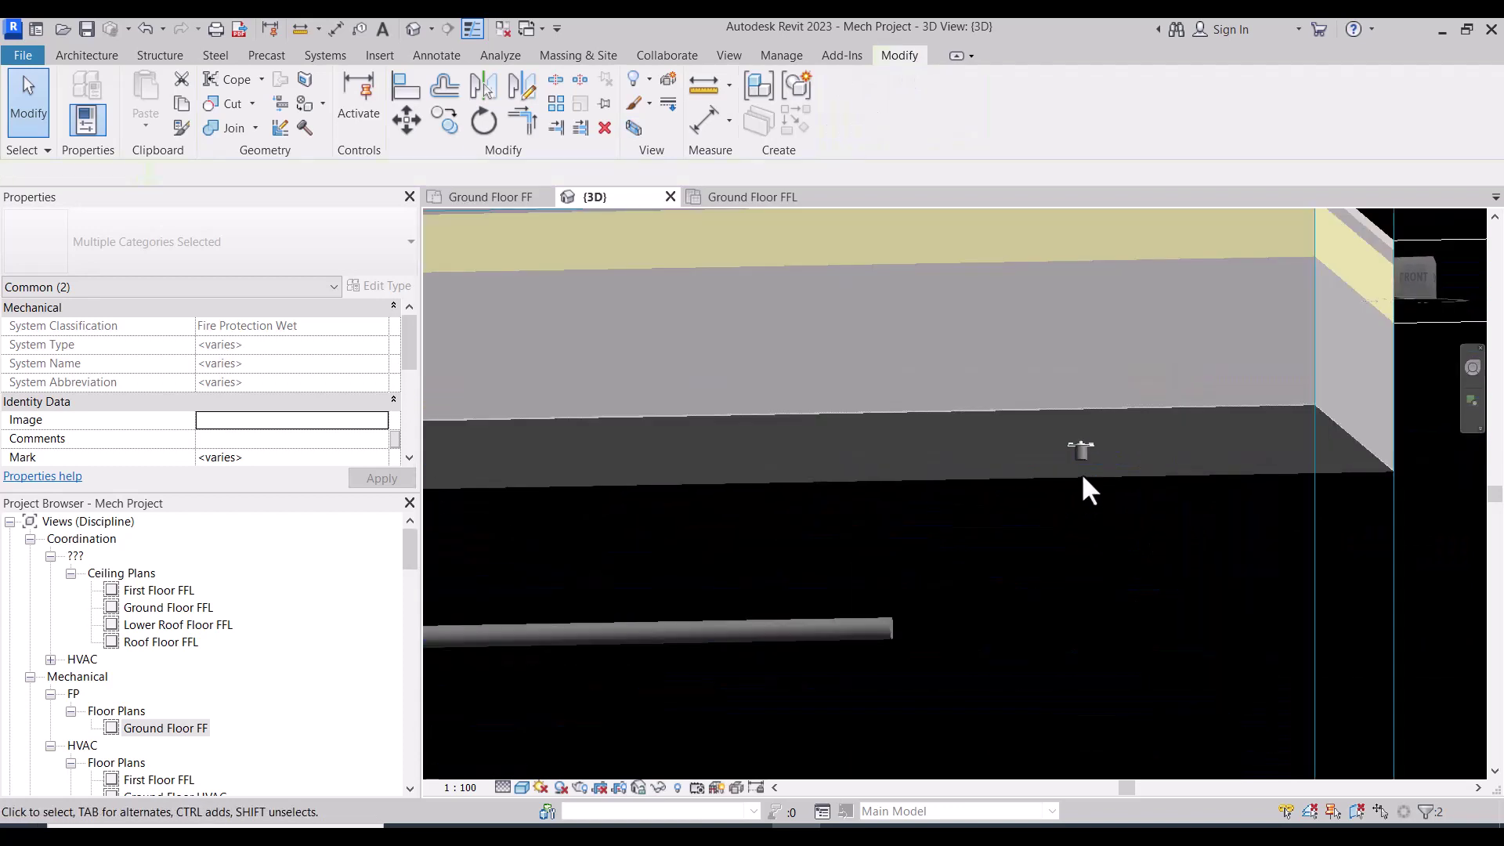
Lower the upright sprinkler's Elevation from Level to 4000
left_click(1082, 455)
scroll(904, 466, "down", 5)
mouse_move(903, 467)
middle_mouse_down("shift")
mouse_move(1041, 557)
mouse_move(991, 440)
middle_mouse_up("shift")
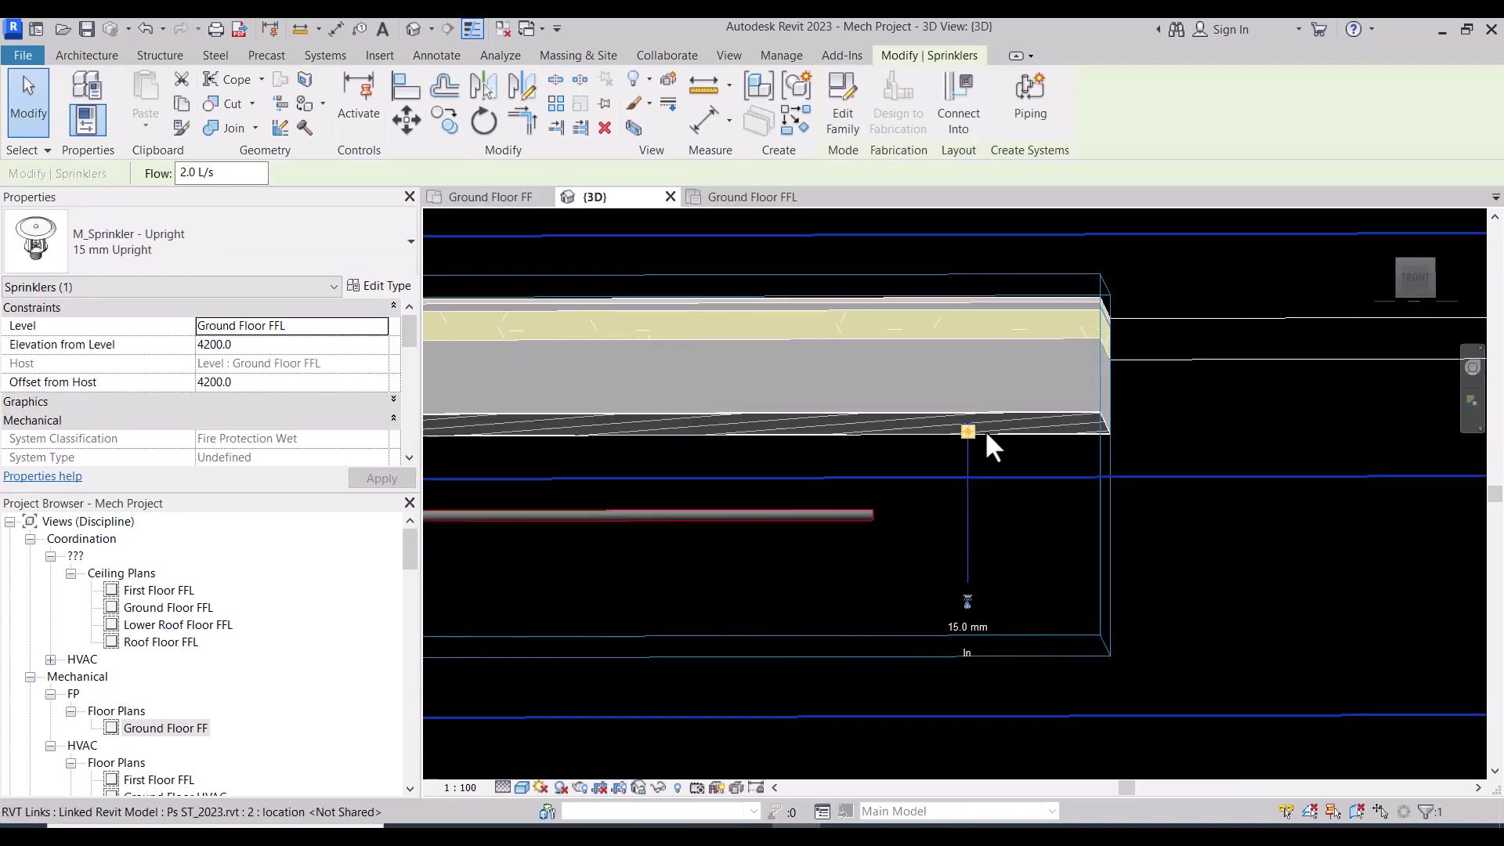
scroll(979, 431, "up", 4)
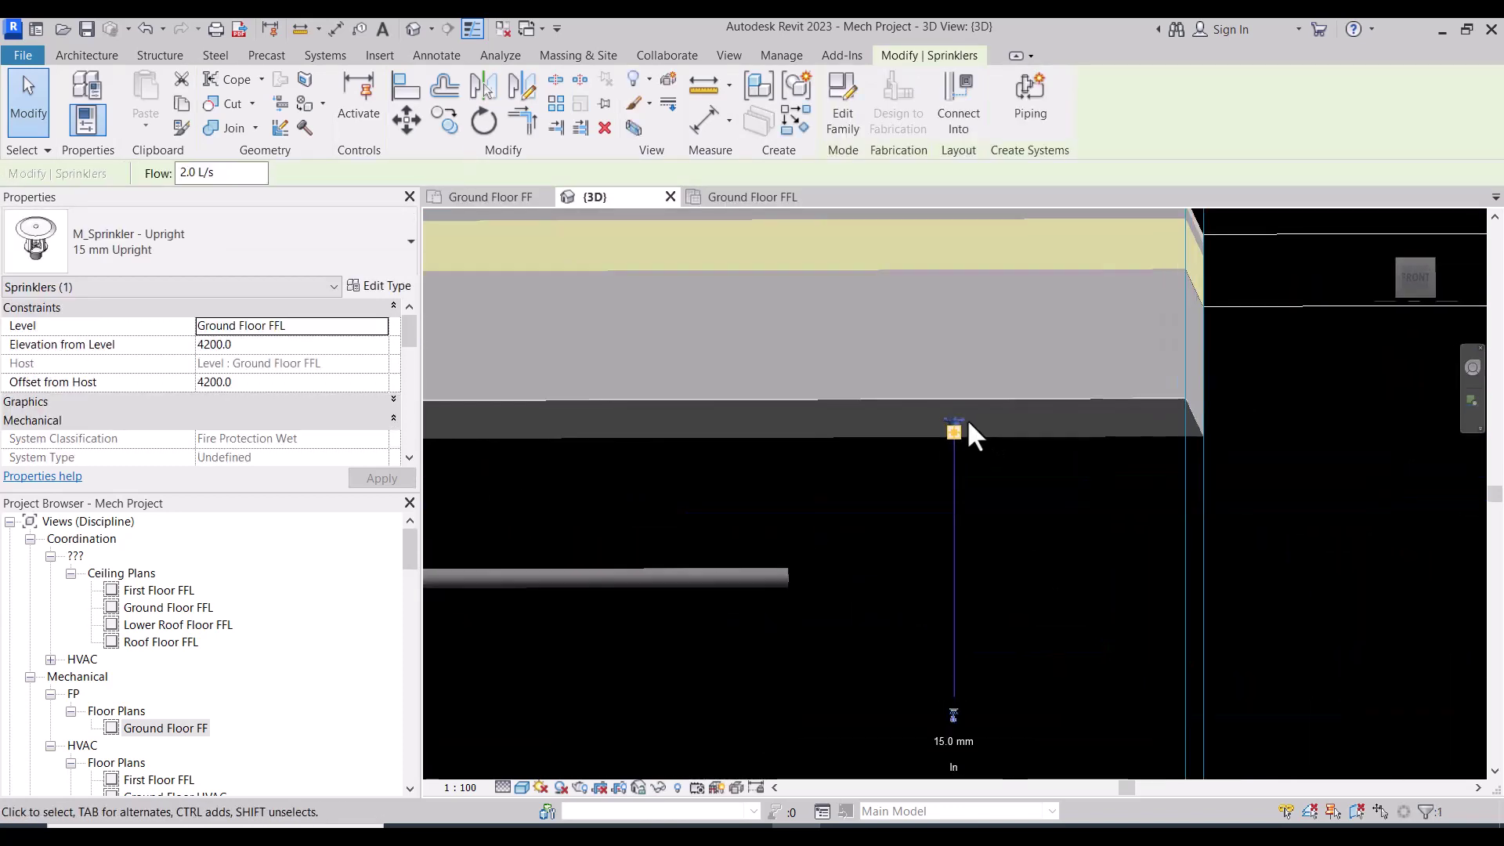
left_click(265, 345)
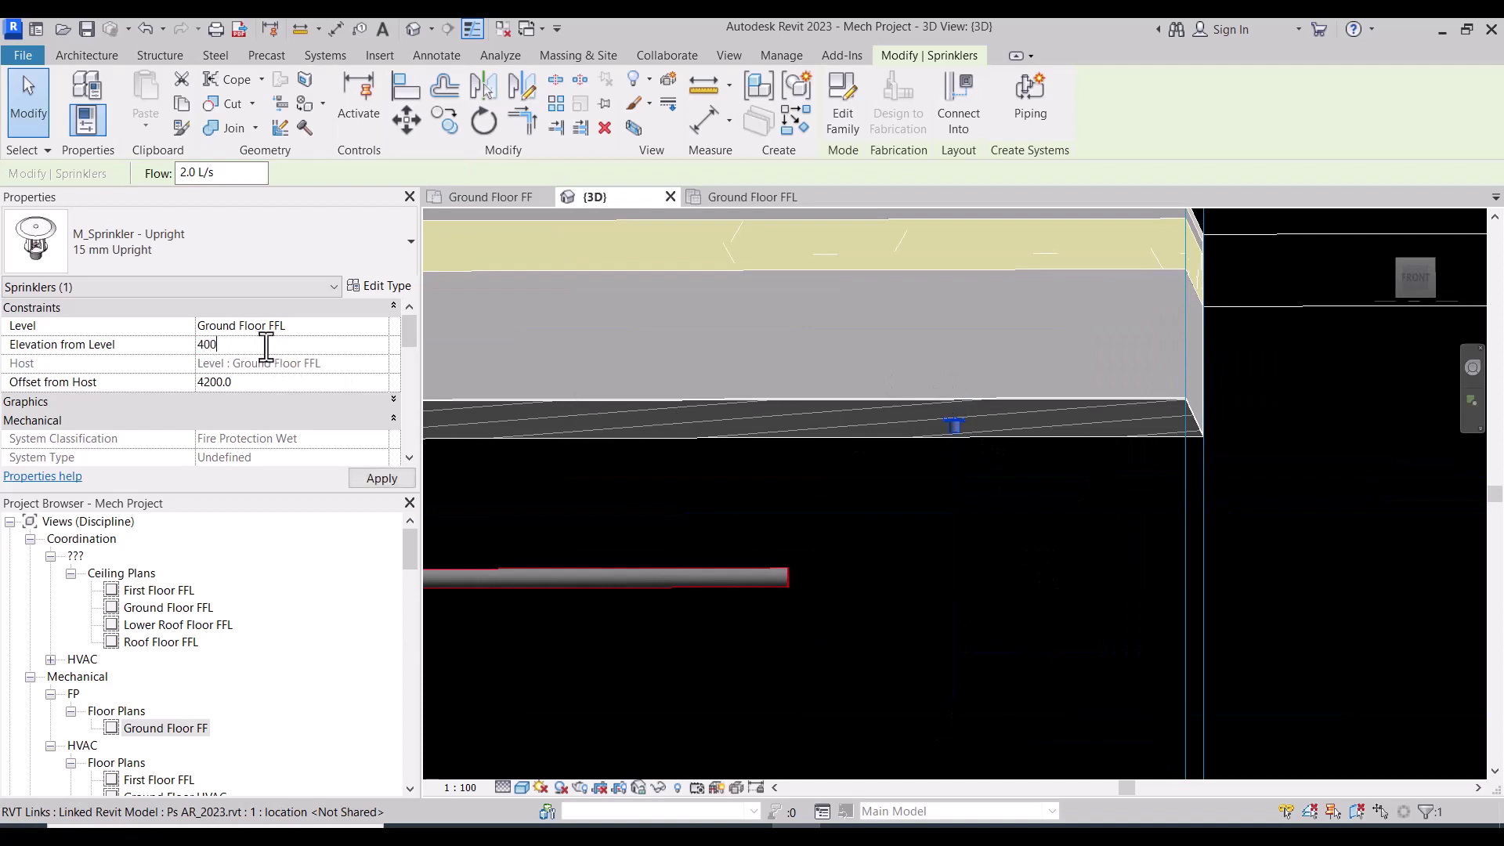
type("0")
key("Return")
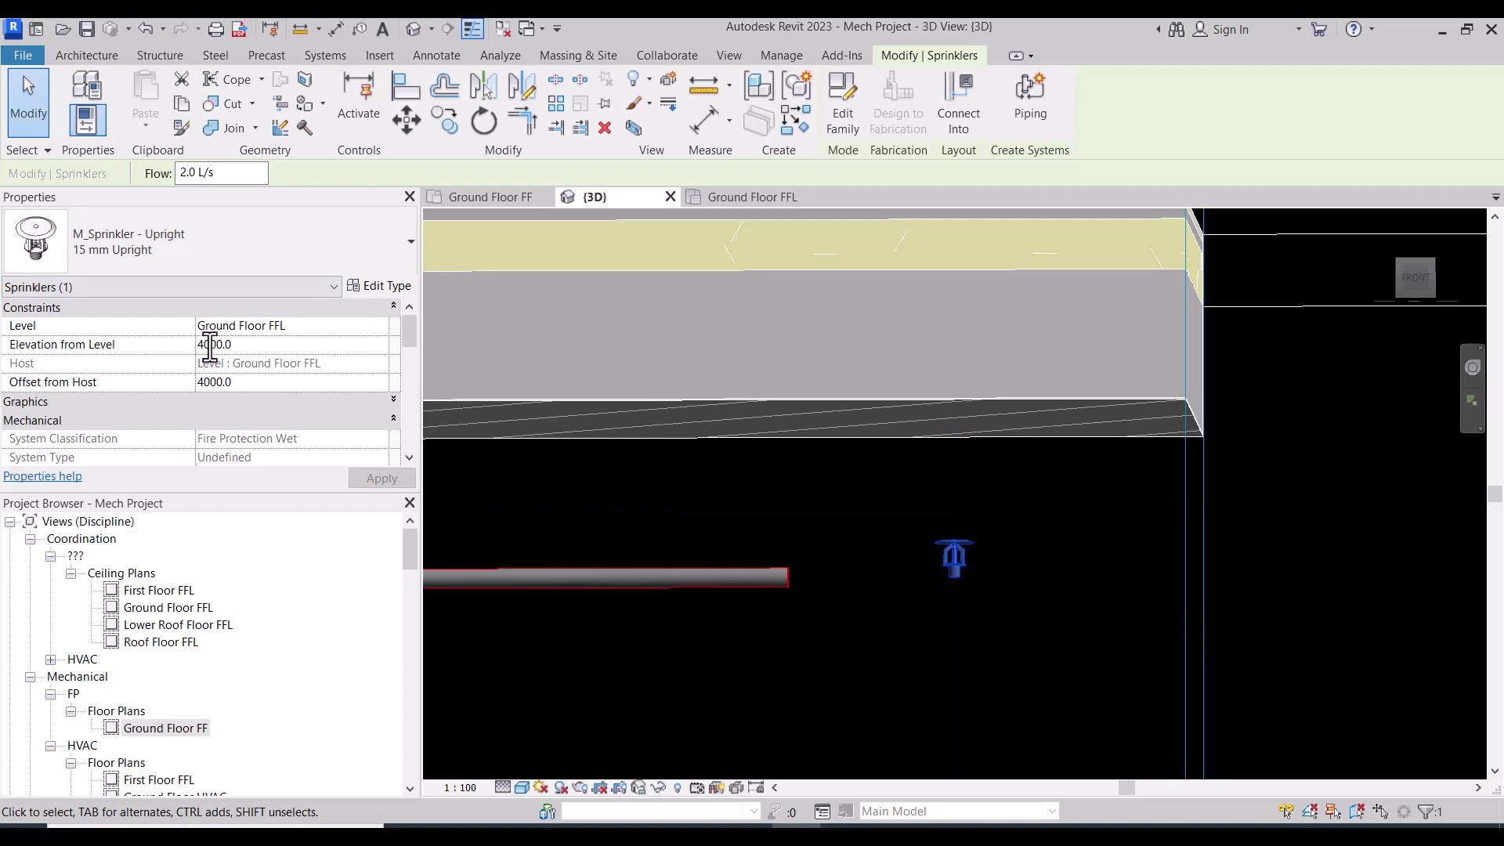
Connect the sprinkler into the horizontal pipe with an elbow
left_click(1012, 635)
mouse_move(1013, 635)
middle_mouse_down("shift")
mouse_move(906, 601)
mouse_move(835, 557)
middle_mouse_up("shift")
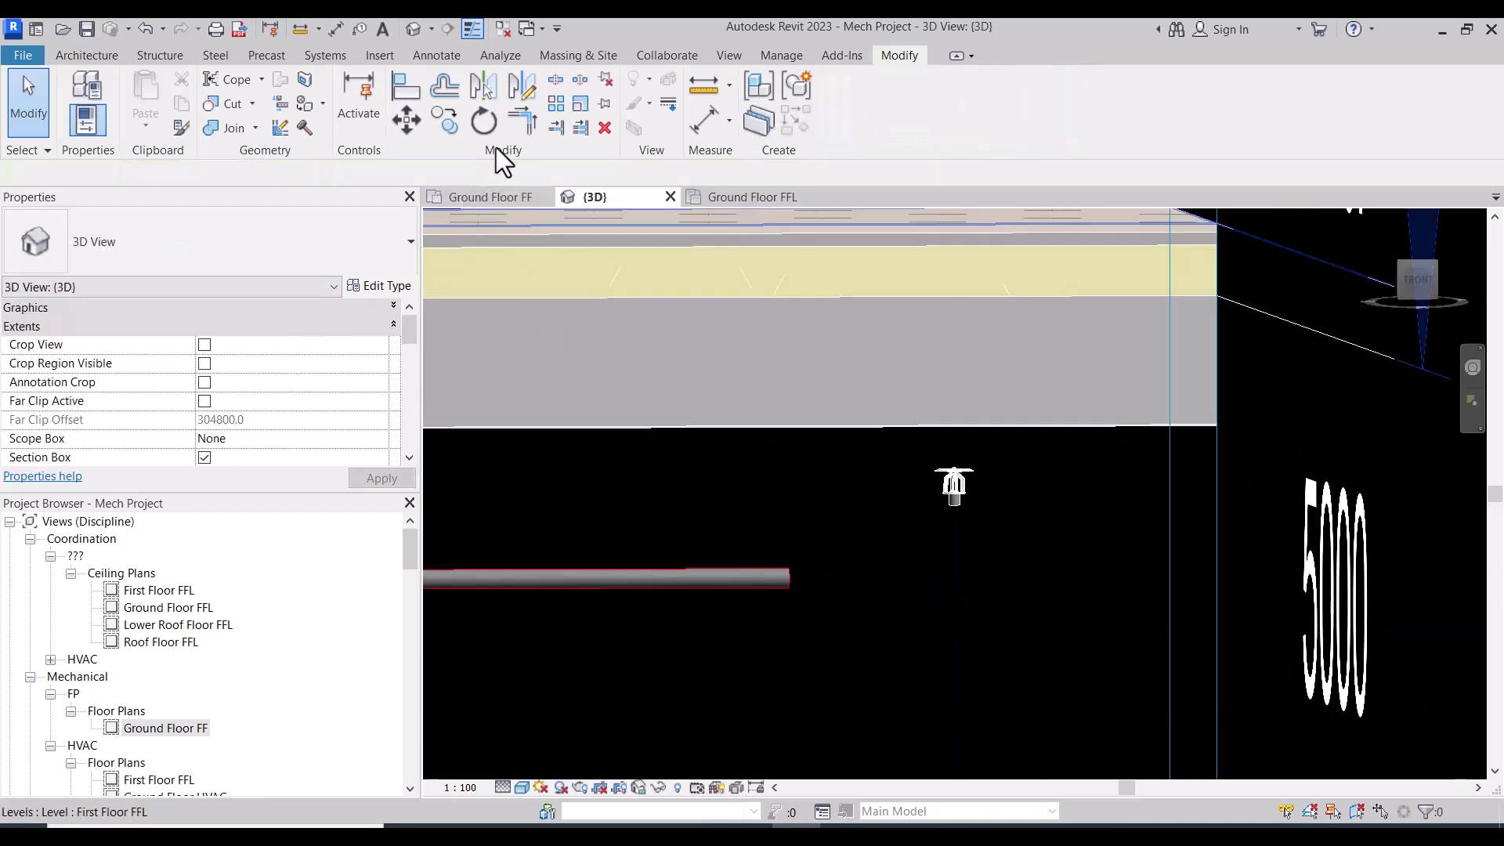
left_click(522, 120)
left_click(761, 580)
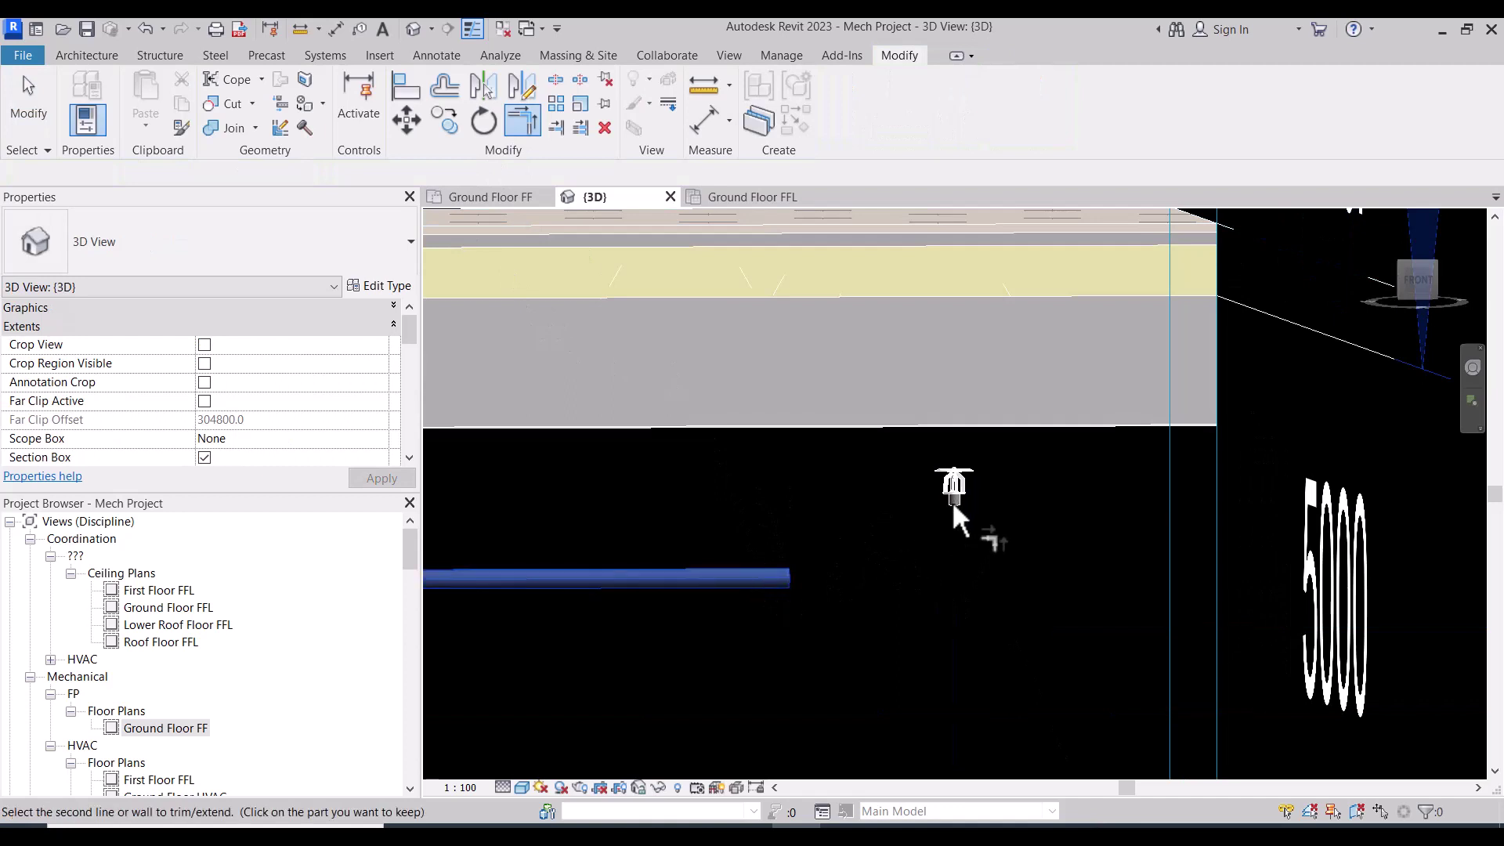
key("Escape")
key("Escape")
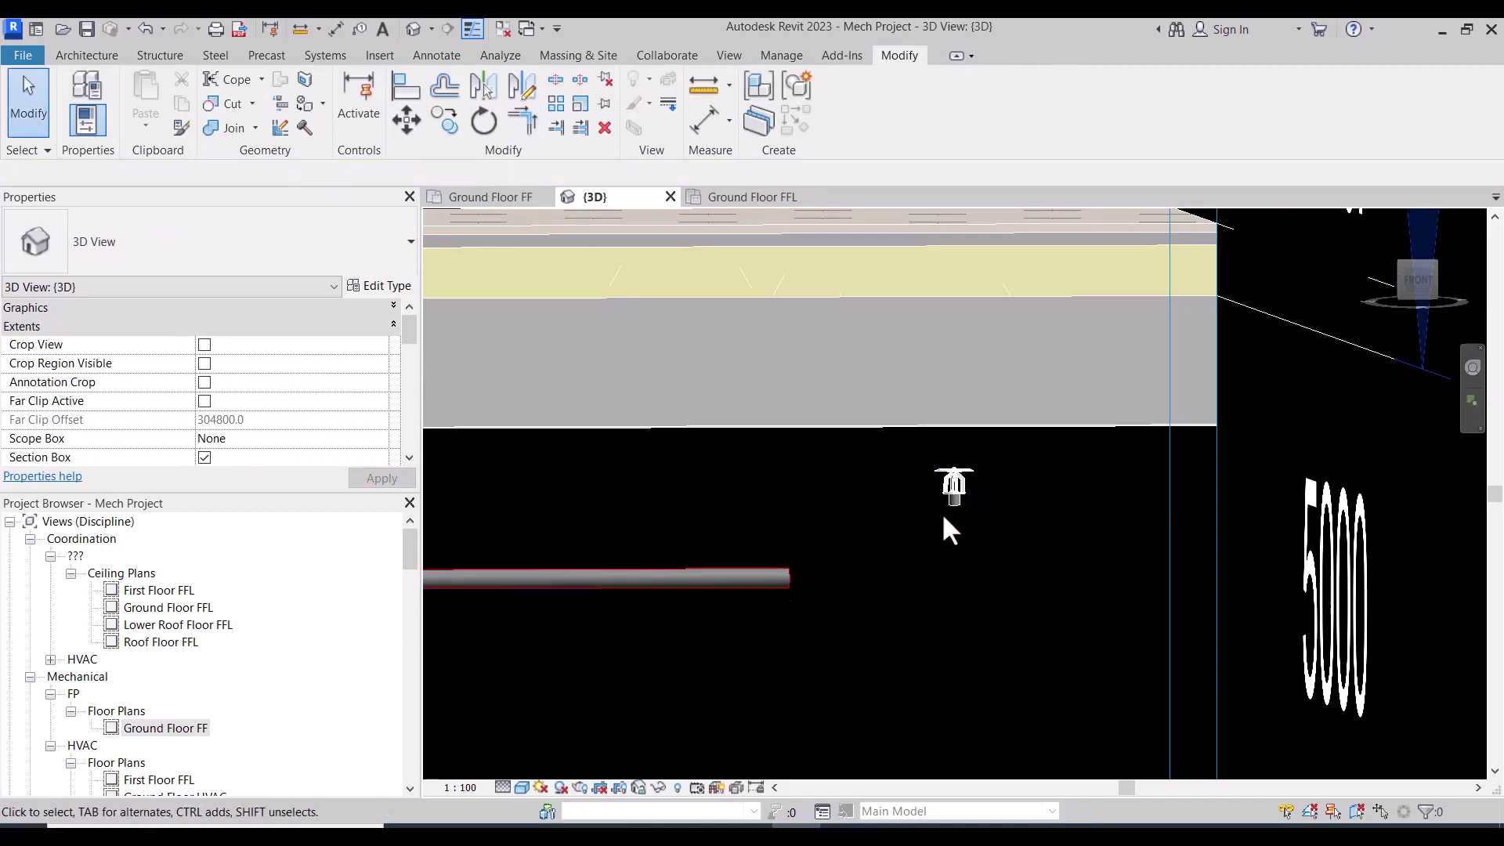
left_click(957, 525)
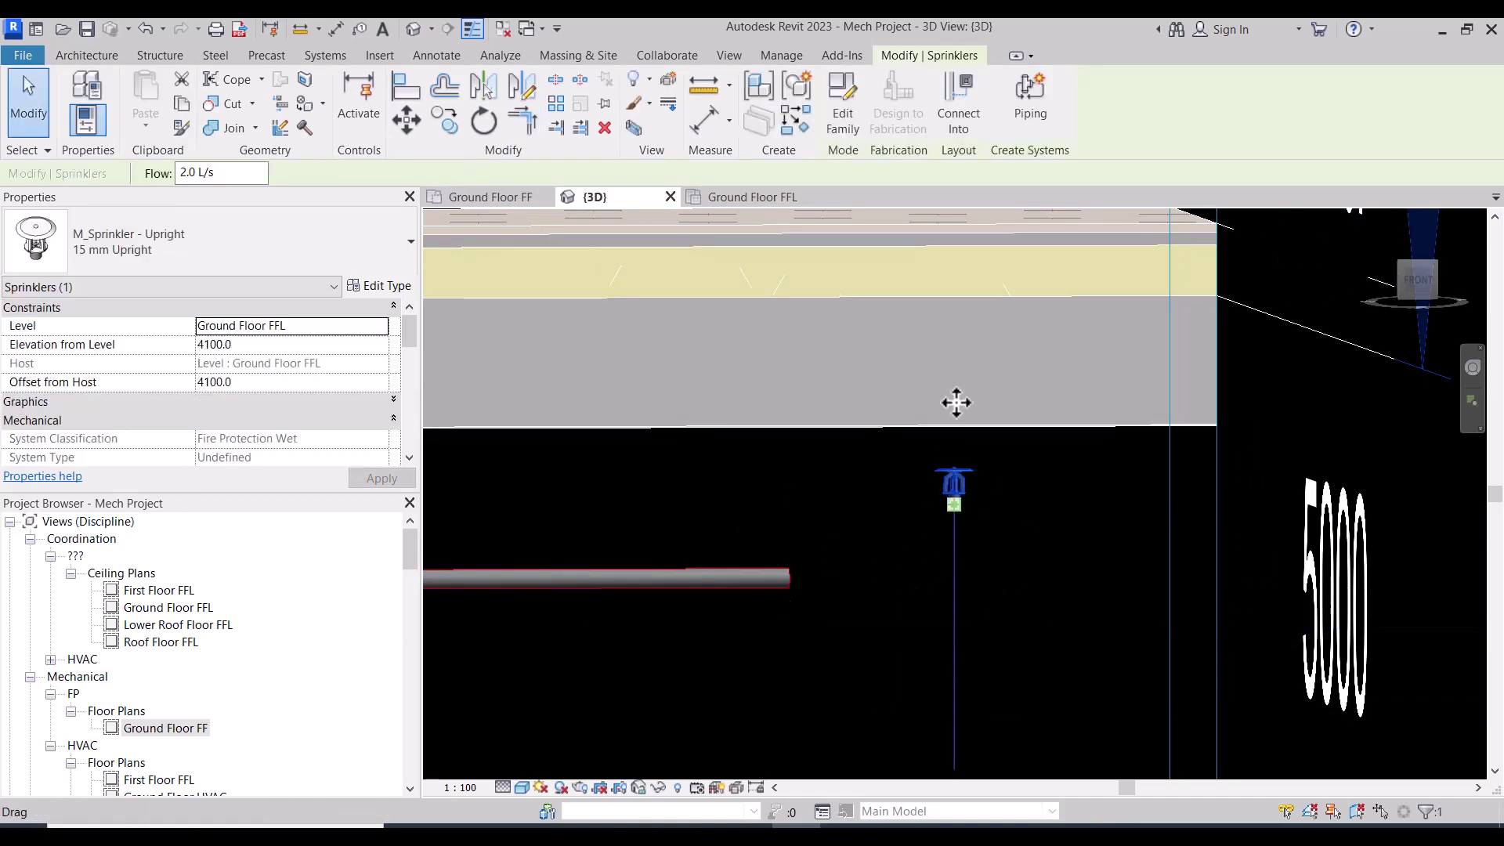
left_click(966, 112)
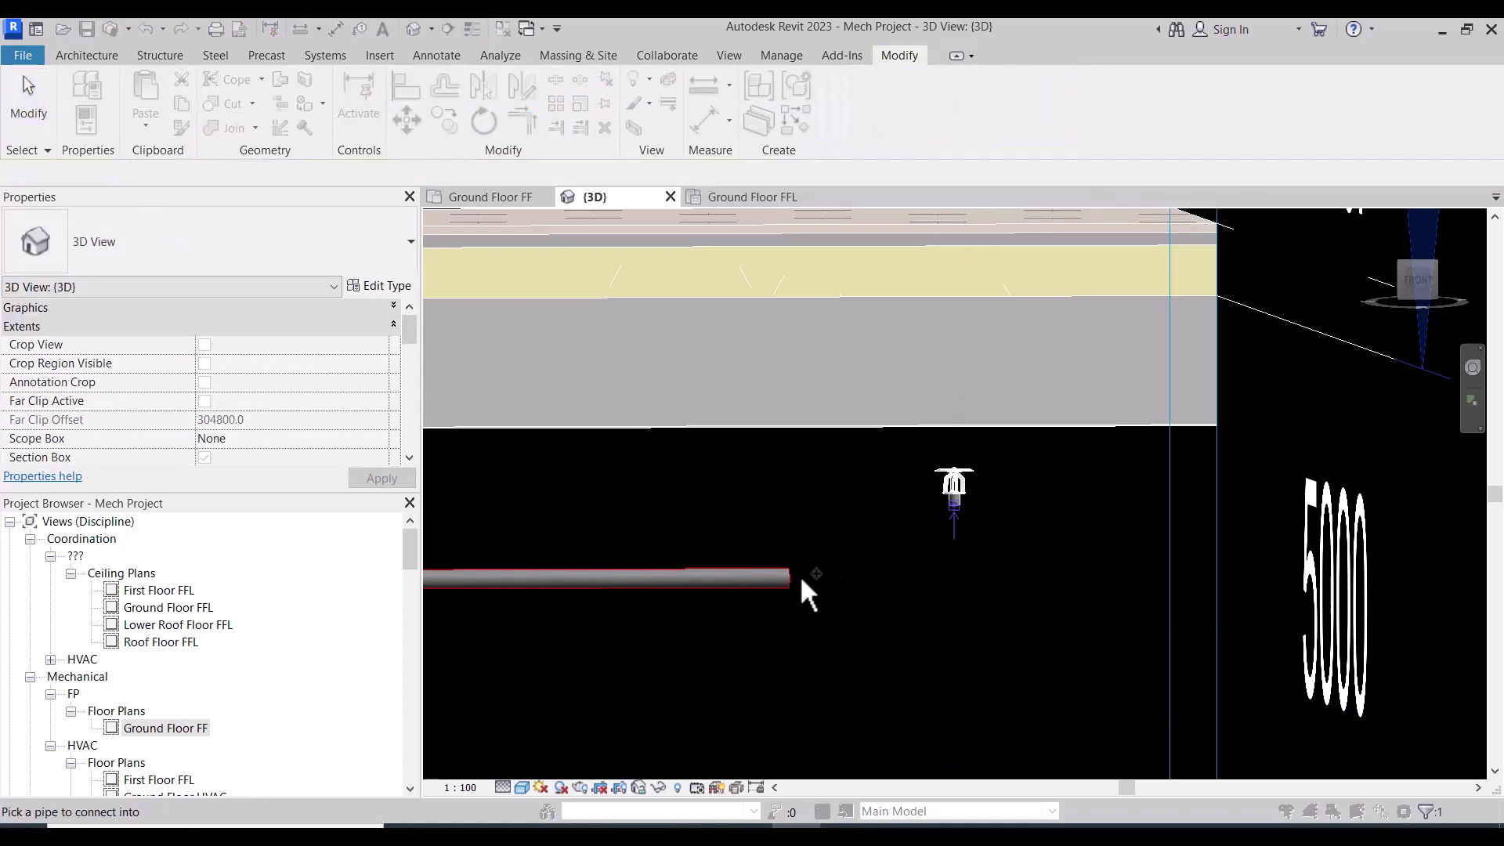
left_click(775, 578)
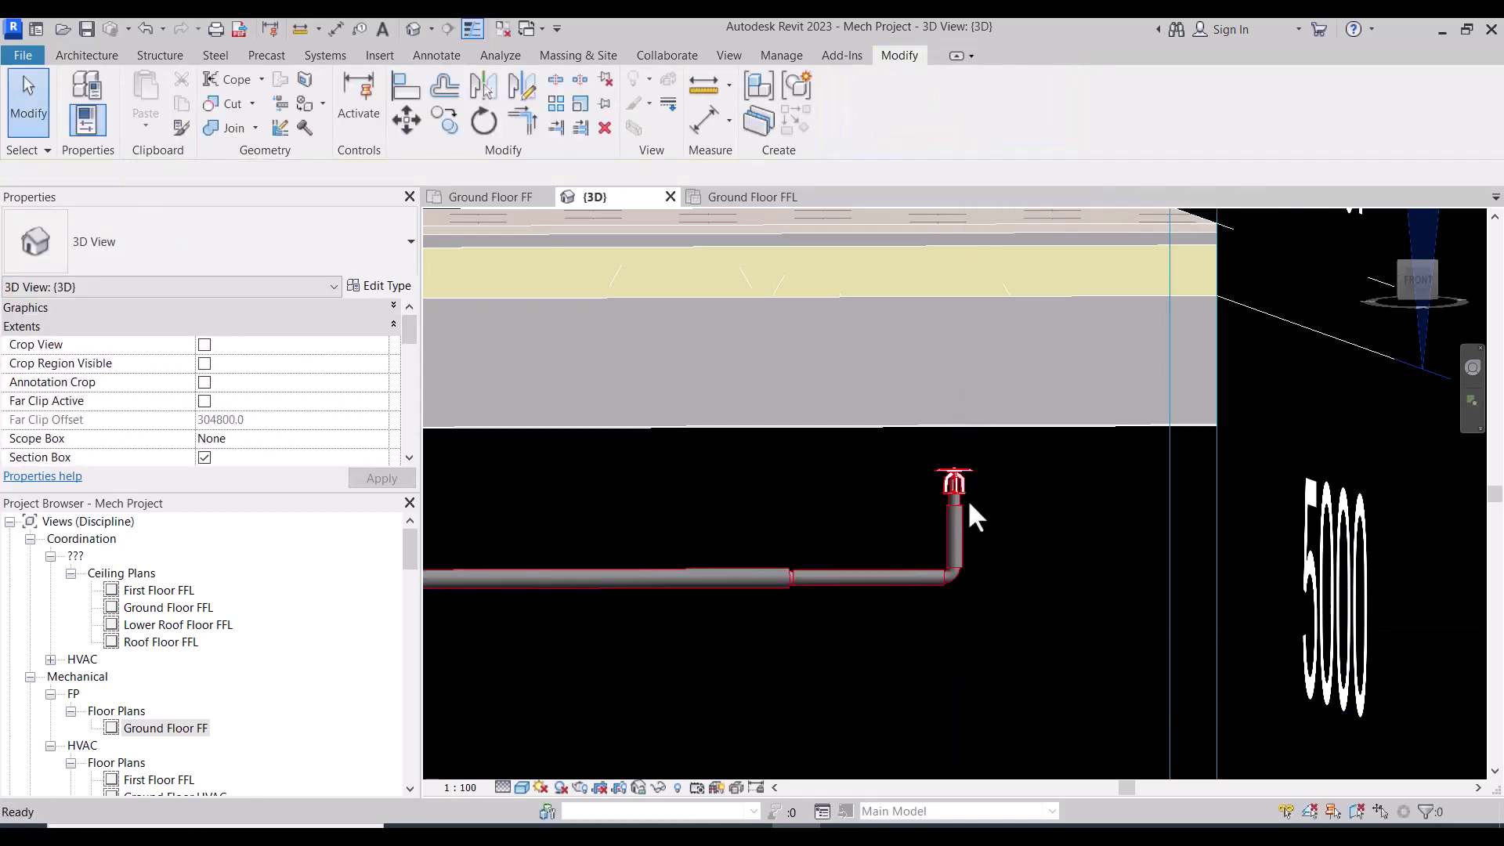
scroll(967, 500, "down", 4)
mouse_move(1001, 493)
middle_mouse_down("shift")
mouse_move(990, 624)
mouse_move(933, 480)
middle_mouse_up("shift")
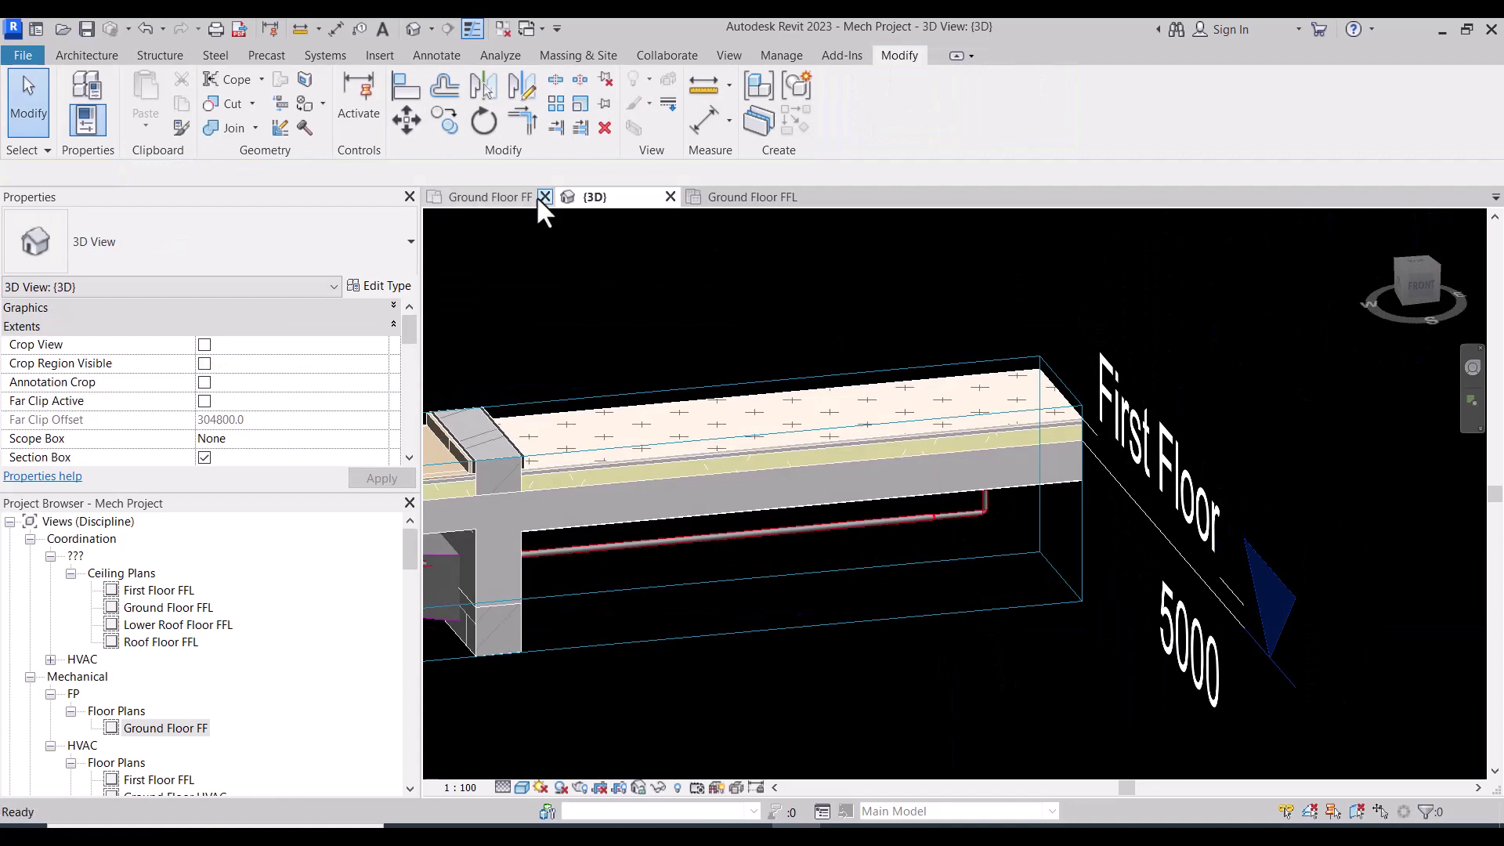
On the Ground Floor FF plan, inspect the Elec. Room GF-49 sprinkler and the 25 mm corridor branch
left_click(515, 198)
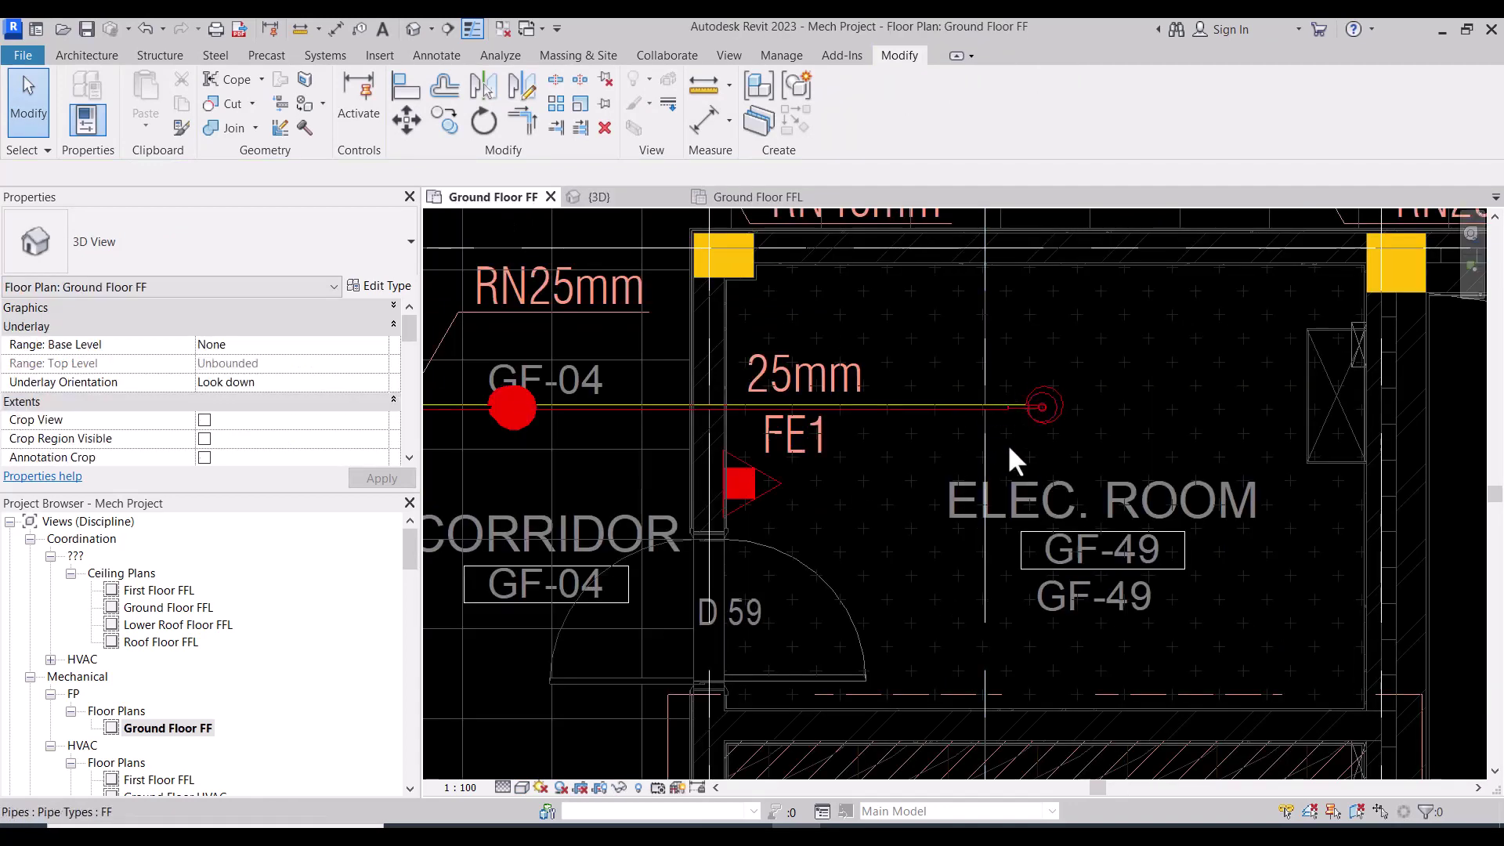
scroll(970, 508, "down", 3)
scroll(844, 486, "down", 1)
scroll(1089, 450, "up", 2)
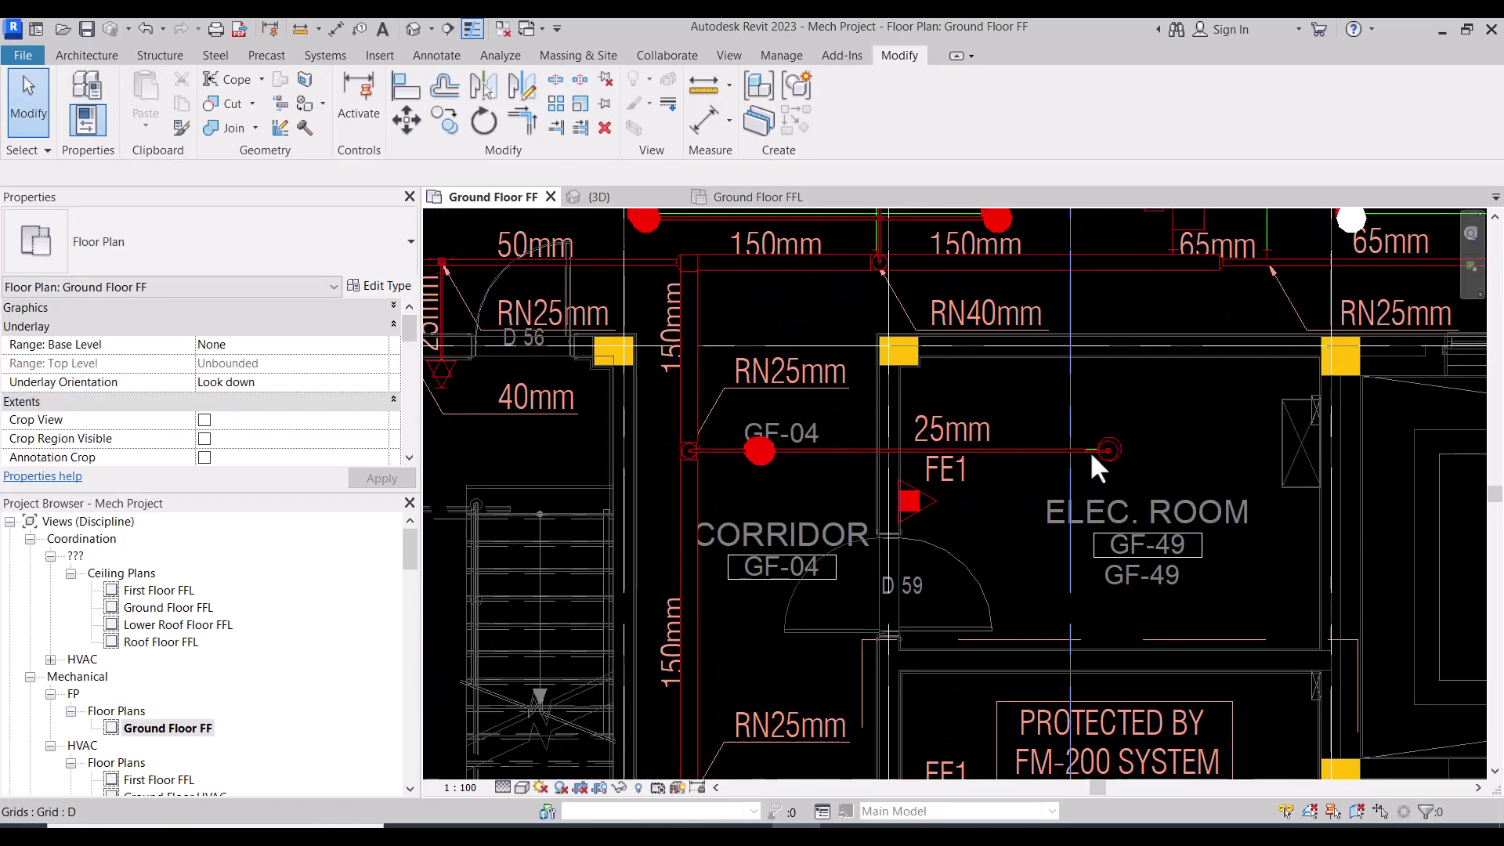
scroll(1117, 463, "down", 2)
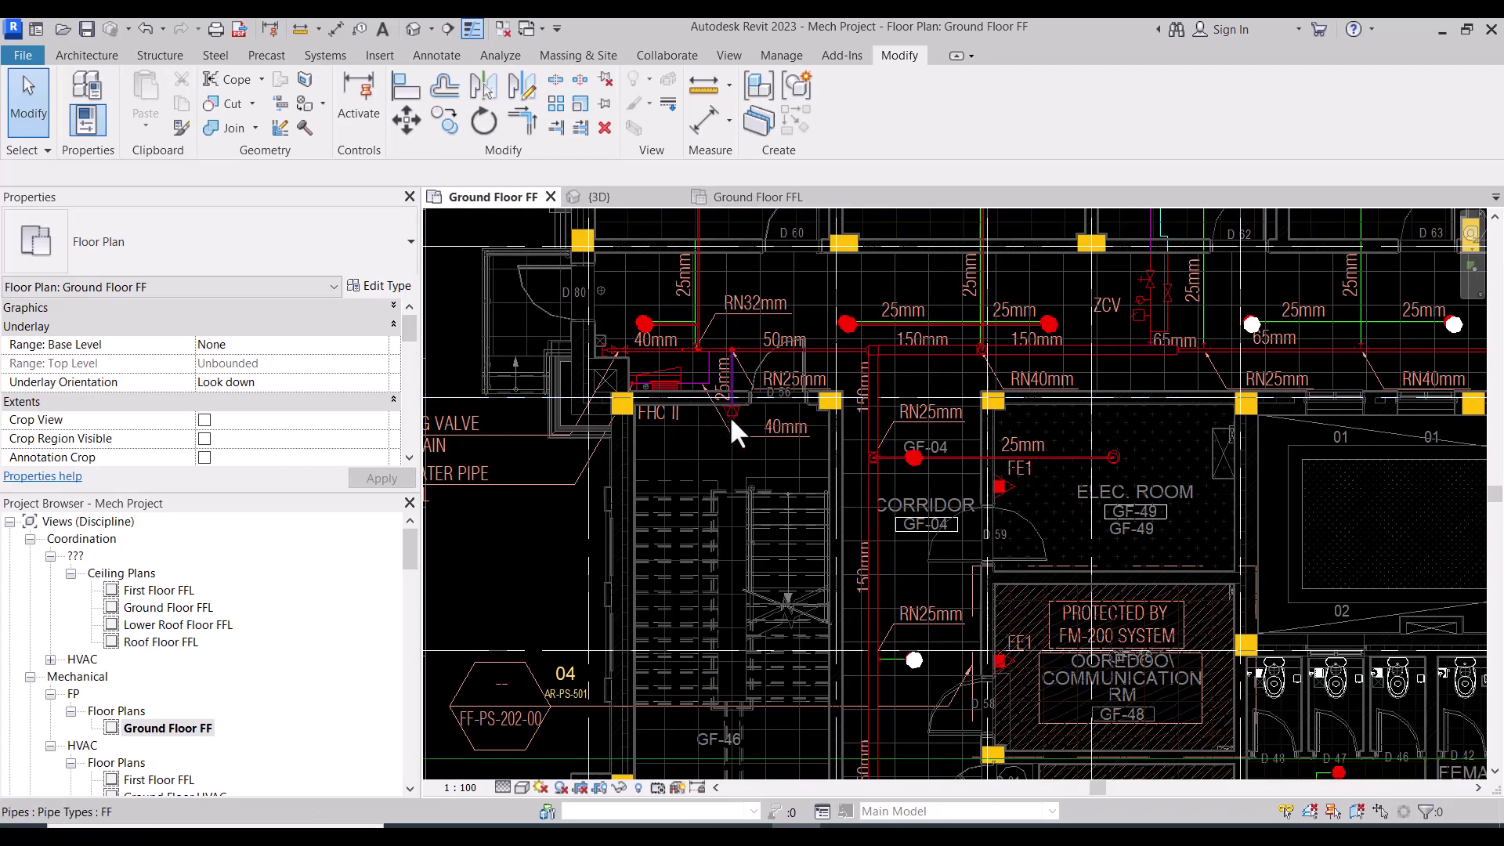
scroll(803, 458, "up", 4)
scroll(799, 446, "down", 4)
scroll(799, 449, "down", 2)
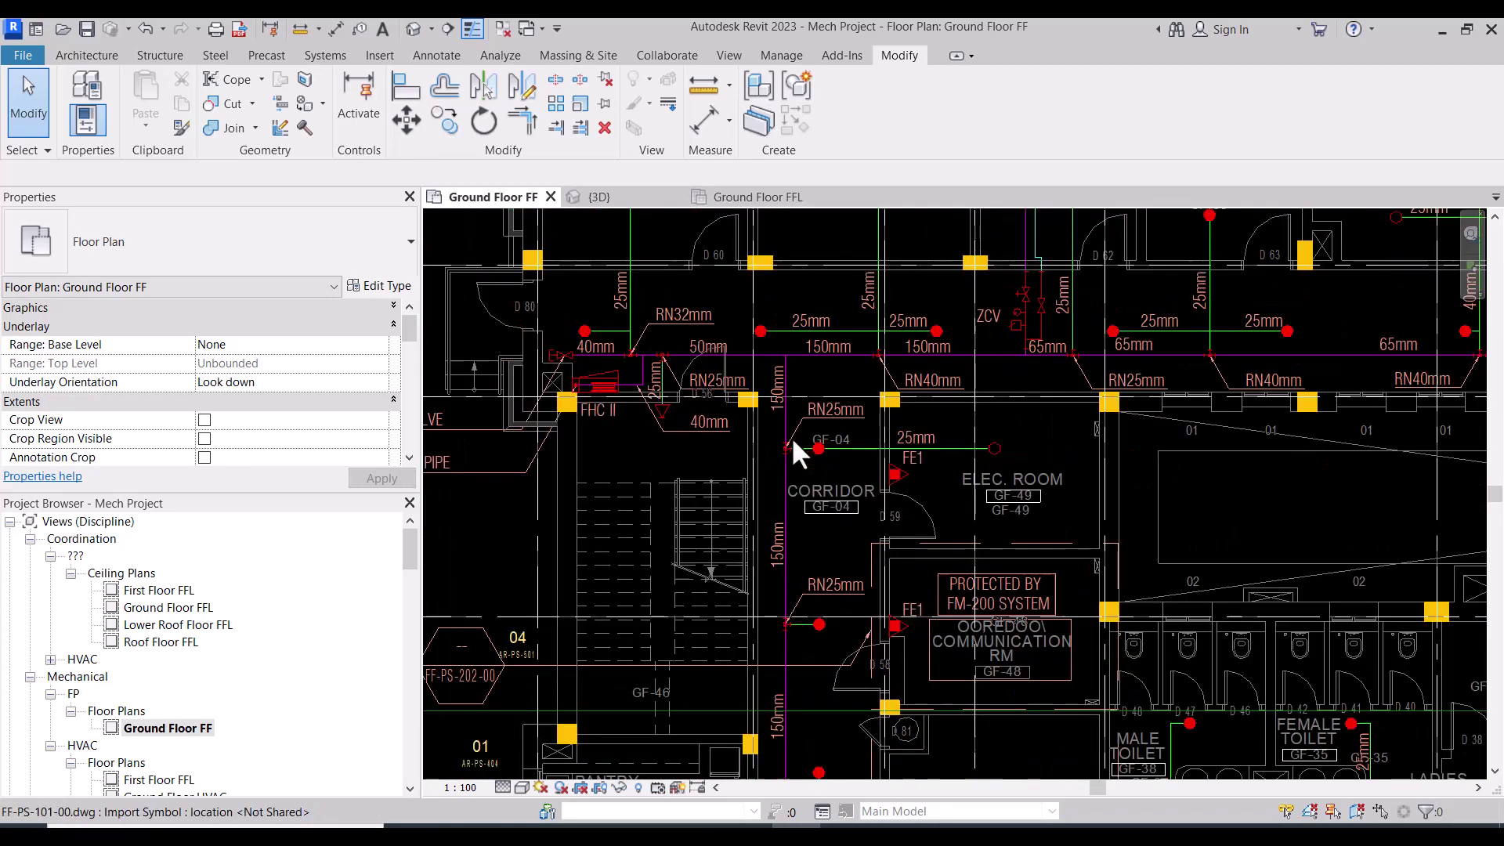
scroll(816, 442, "up", 2)
scroll(815, 443, "down", 2)
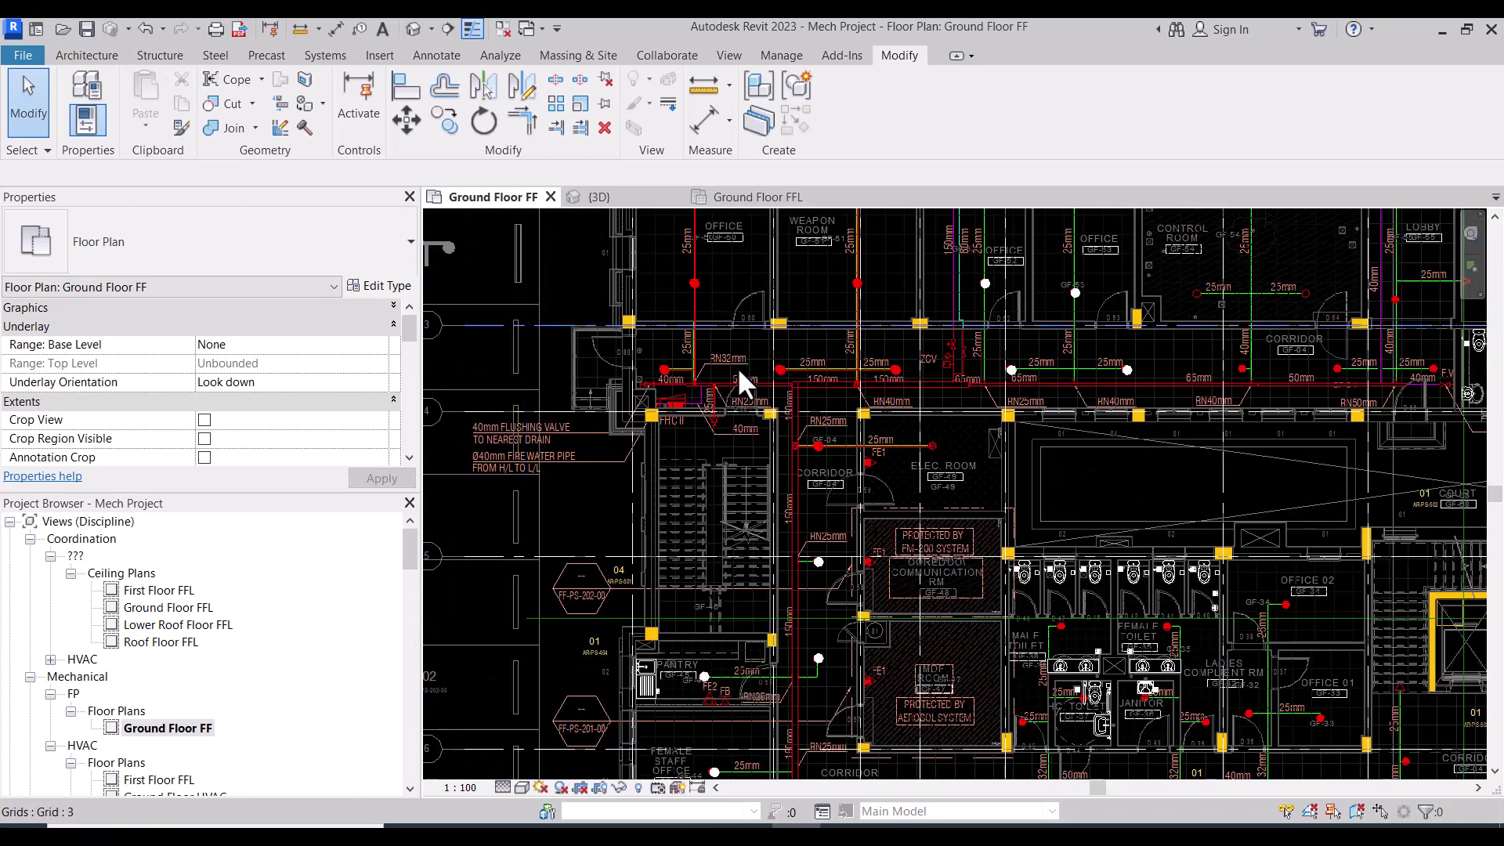
middle_click_drag(820, 467, 820, 468)
scroll(785, 510, "down", 2)
scroll(906, 228, "up", 2)
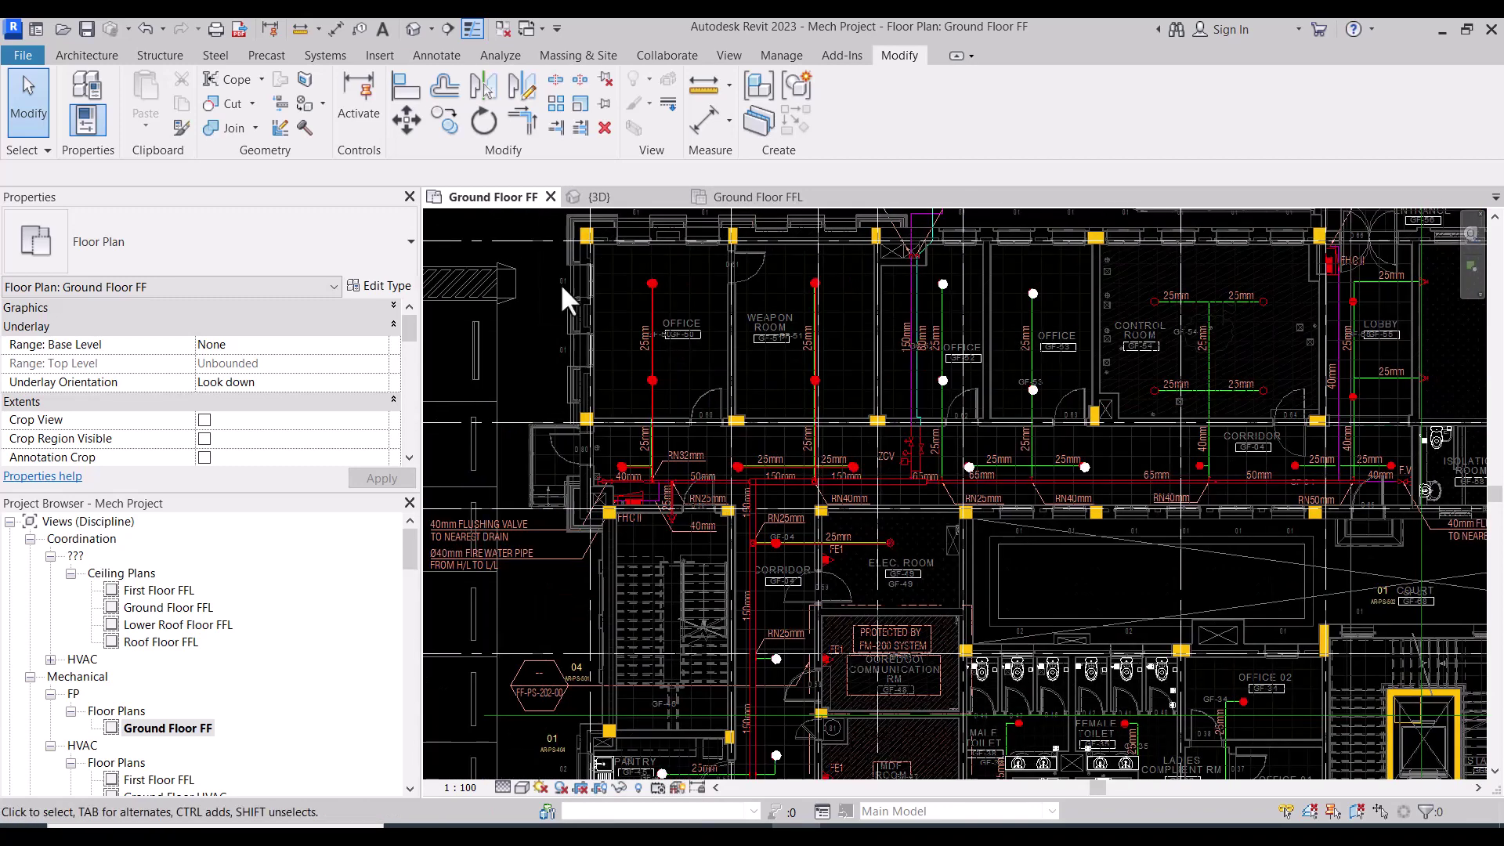
scroll(998, 400, "down", 1)
scroll(963, 411, "up", 3)
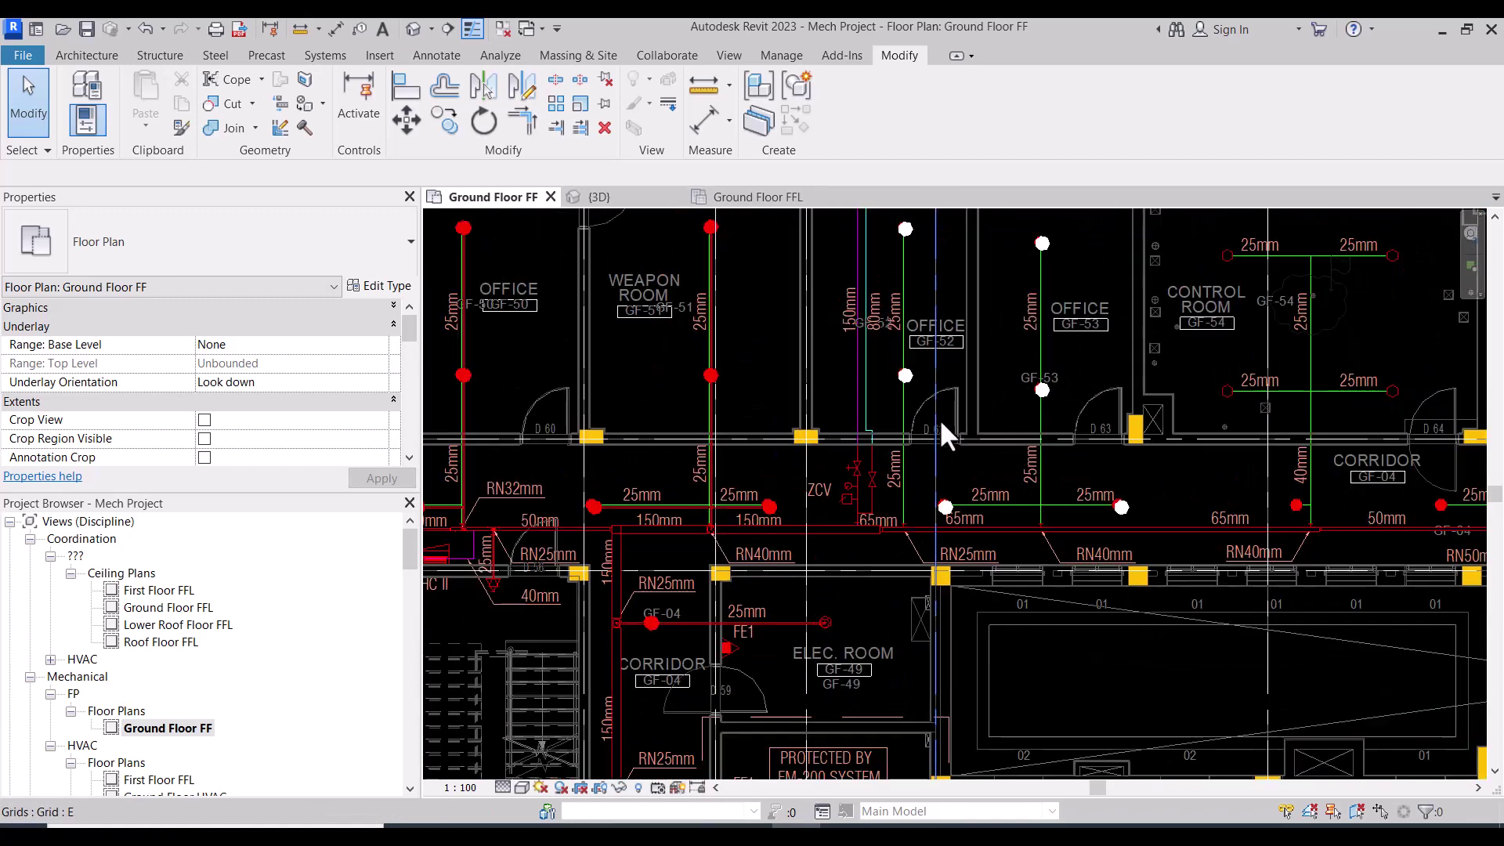
scroll(939, 418, "down", 1)
middle_click_drag(786, 609, 791, 564)
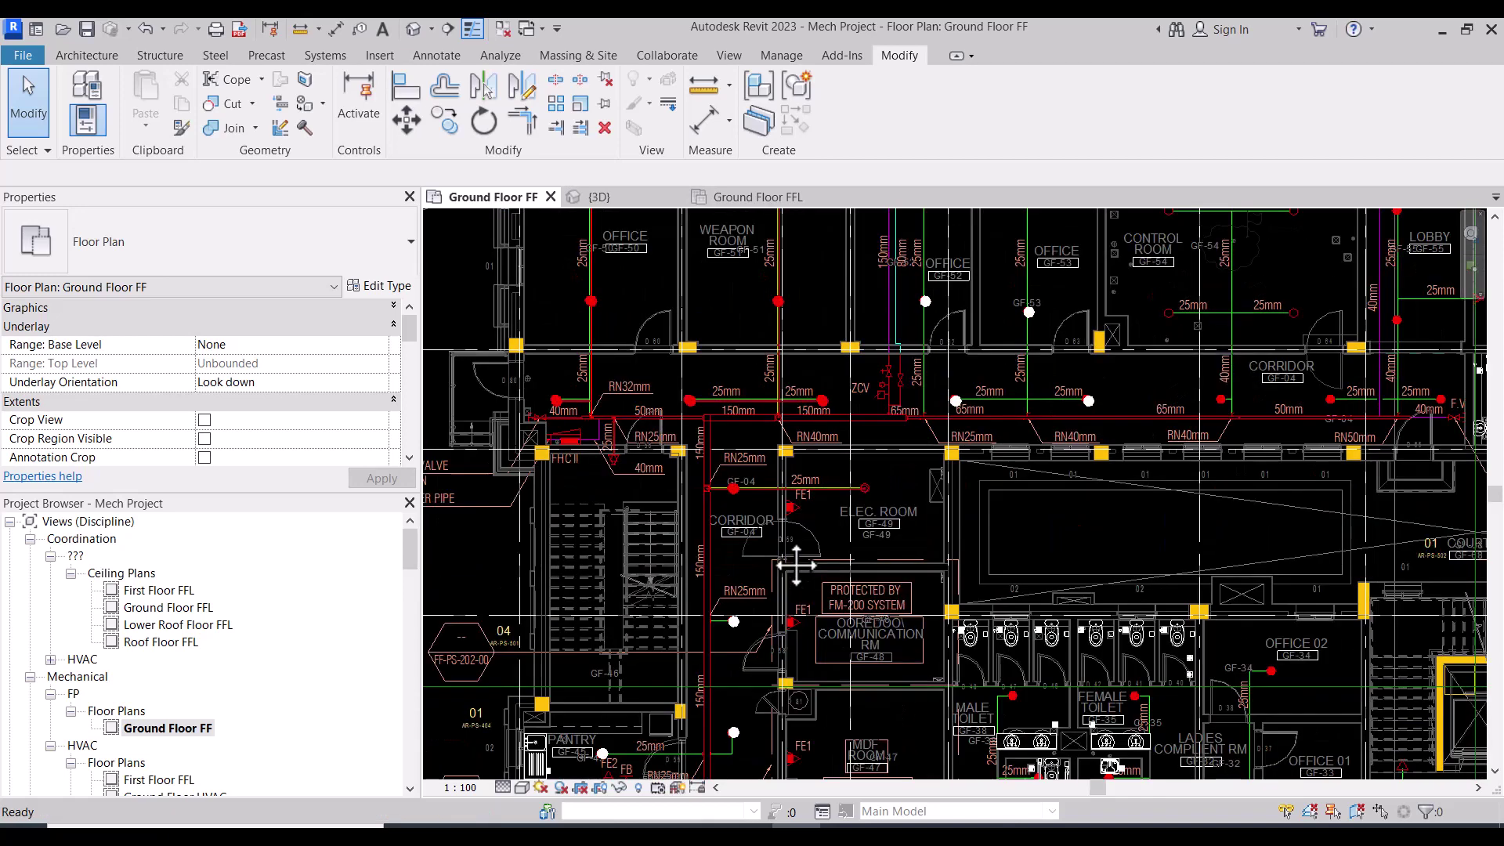
scroll(768, 534, "up", 1)
scroll(768, 534, "up", 2)
scroll(855, 455, "up", 1)
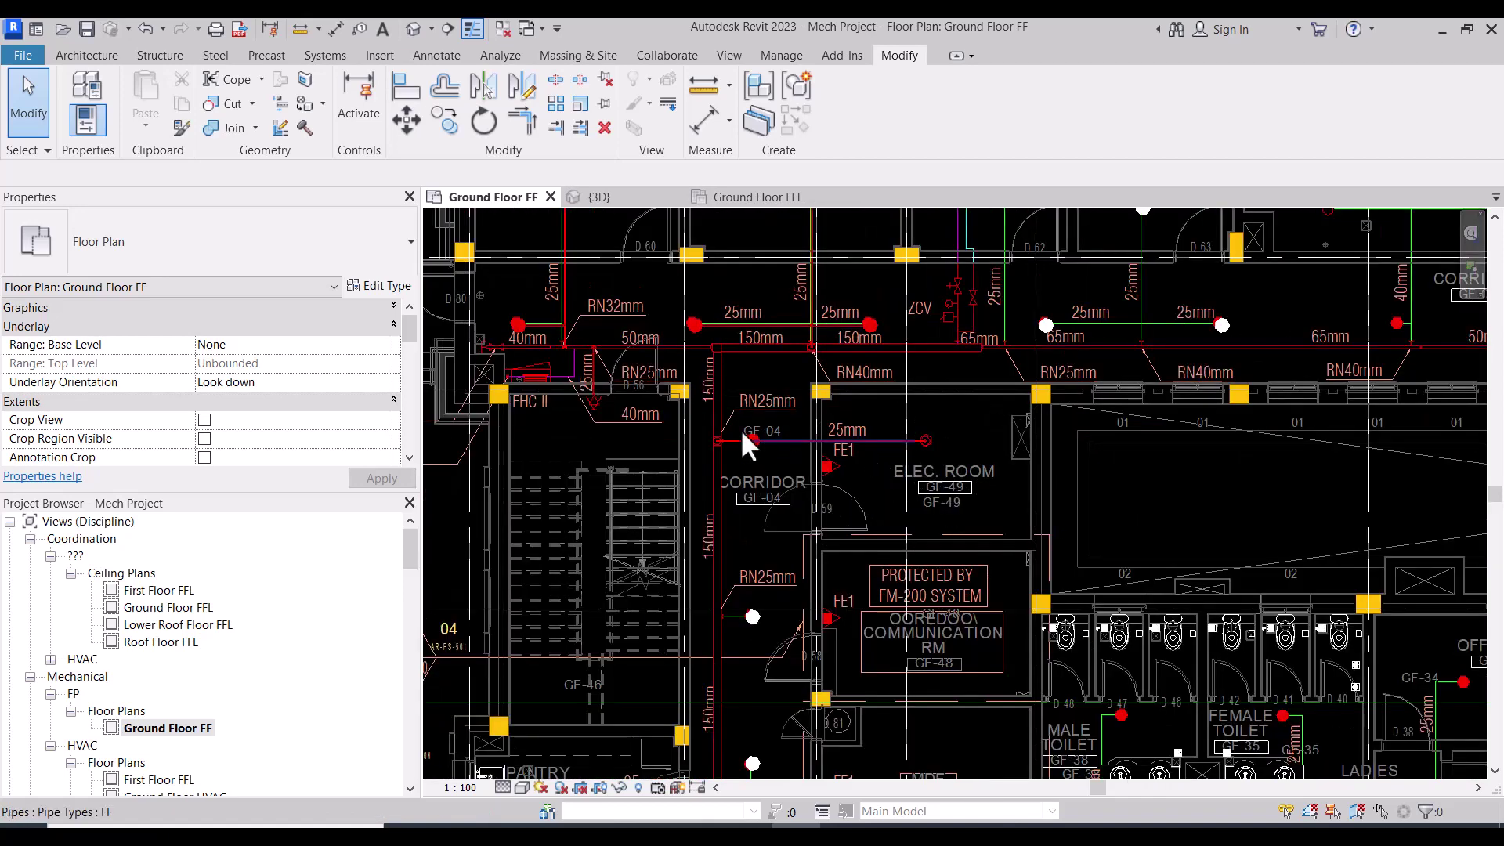
scroll(818, 422, "up", 1)
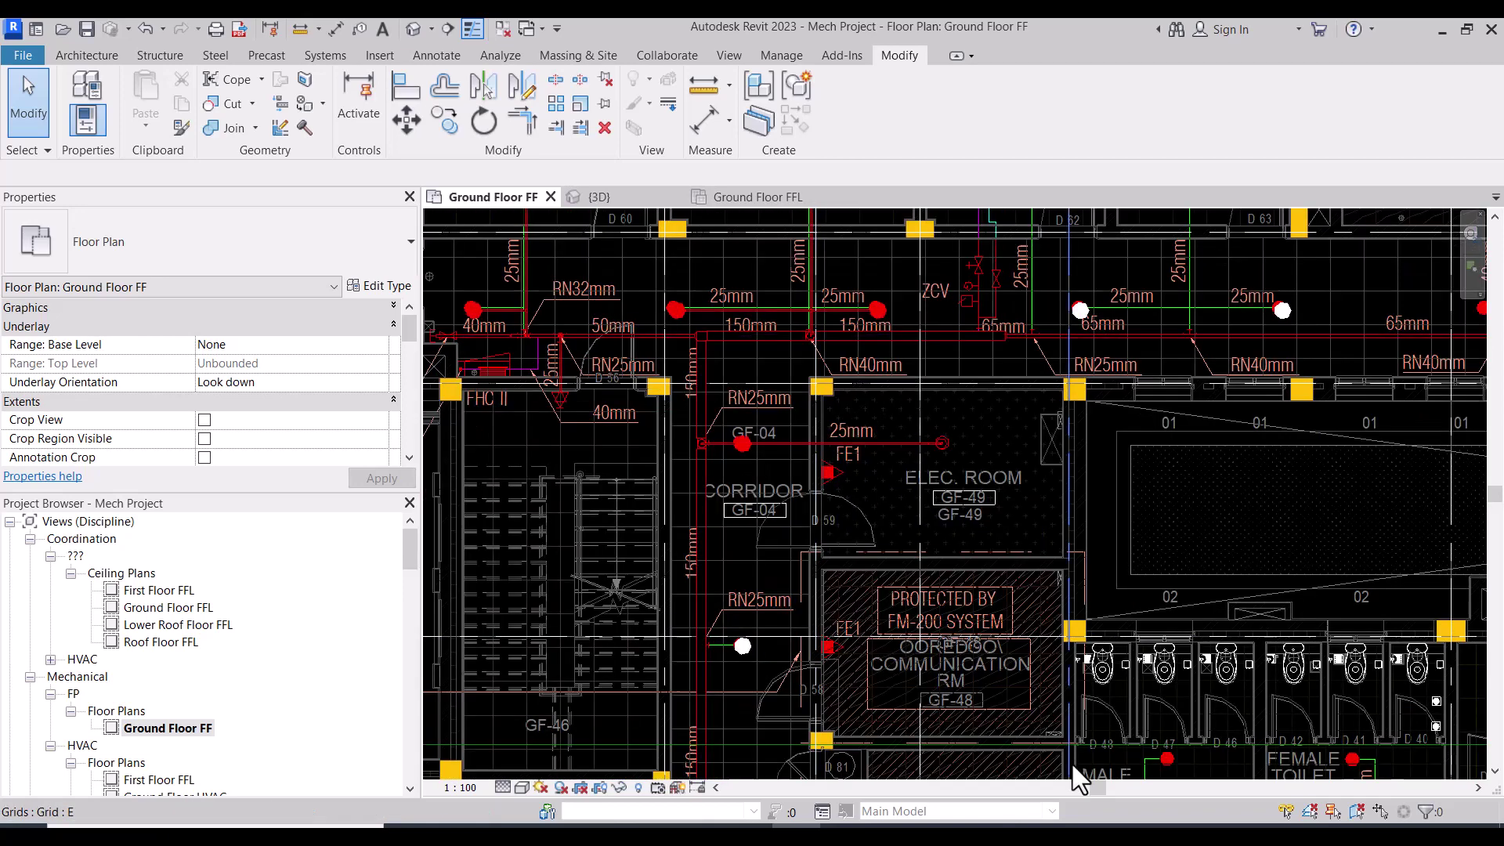